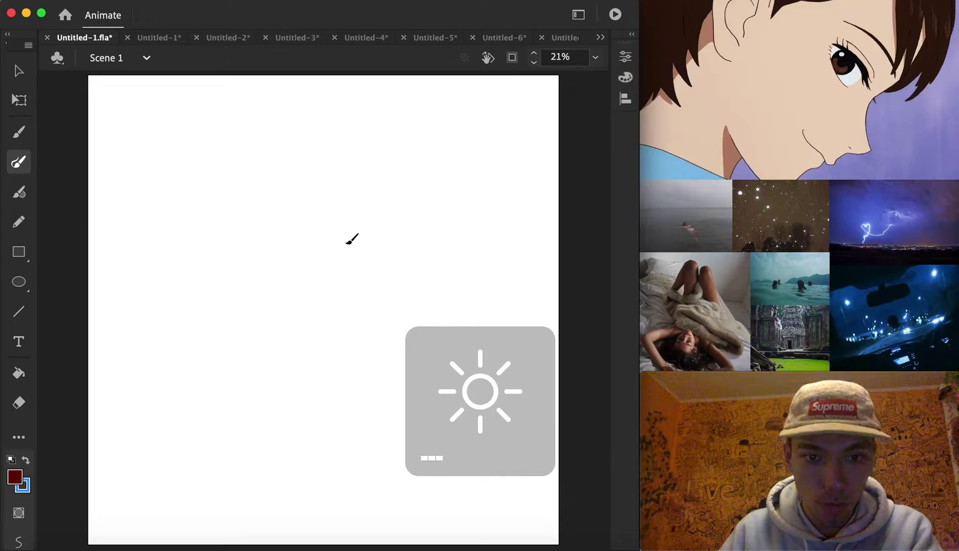
Sketch a green line-art face with eyes, brows, nose, lips, an ear, hair strands and a strip of piano keys across one cheek.
{"action": "mouse_move", "coordinate": [324, 251]}
{"action": "left_mouse_down"}
{"action": "mouse_move", "coordinate": [349, 220]}
{"action": "mouse_move", "coordinate": [393, 210]}
{"action": "mouse_move", "coordinate": [426, 217]}
{"action": "mouse_move", "coordinate": [440, 238]}
{"action": "mouse_move", "coordinate": [395, 224]}
{"action": "mouse_move", "coordinate": [336, 249]}
{"action": "mouse_move", "coordinate": [331, 259]}
{"action": "mouse_move", "coordinate": [356, 247]}
{"action": "mouse_move", "coordinate": [393, 249]}
{"action": "mouse_move", "coordinate": [416, 269]}
{"action": "mouse_move", "coordinate": [345, 264]}
{"action": "mouse_move", "coordinate": [364, 280]}
{"action": "mouse_move", "coordinate": [398, 263]}
{"action": "mouse_move", "coordinate": [419, 269]}
{"action": "mouse_move", "coordinate": [380, 287]}
{"action": "mouse_move", "coordinate": [358, 288]}
{"action": "mouse_move", "coordinate": [264, 238]}
{"action": "mouse_move", "coordinate": [233, 232]}
{"action": "mouse_move", "coordinate": [181, 260]}
{"action": "mouse_move", "coordinate": [221, 241]}
{"action": "mouse_move", "coordinate": [277, 259]}
{"action": "mouse_move", "coordinate": [222, 266]}
{"action": "mouse_move", "coordinate": [203, 282]}
{"action": "mouse_move", "coordinate": [239, 269]}
{"action": "mouse_move", "coordinate": [272, 276]}
{"action": "mouse_move", "coordinate": [251, 271]}
{"action": "mouse_move", "coordinate": [225, 291]}
{"action": "mouse_move", "coordinate": [207, 279]}
{"action": "mouse_move", "coordinate": [278, 278]}
{"action": "mouse_move", "coordinate": [301, 344]}
{"action": "mouse_move", "coordinate": [336, 398]}
{"action": "mouse_move", "coordinate": [281, 408]}
{"action": "mouse_move", "coordinate": [281, 380]}
{"action": "mouse_move", "coordinate": [310, 325]}
{"action": "mouse_move", "coordinate": [323, 259]}
{"action": "mouse_move", "coordinate": [325, 220]}
{"action": "mouse_move", "coordinate": [302, 133]}
{"action": "mouse_move", "coordinate": [314, 139]}
{"action": "mouse_move", "coordinate": [324, 203]}
{"action": "mouse_move", "coordinate": [315, 137]}
{"action": "mouse_move", "coordinate": [343, 163]}
{"action": "mouse_move", "coordinate": [364, 214]}
{"action": "mouse_move", "coordinate": [339, 135]}
{"action": "mouse_move", "coordinate": [381, 141]}
{"action": "mouse_move", "coordinate": [409, 165]}
{"action": "mouse_move", "coordinate": [429, 249]}
{"action": "mouse_move", "coordinate": [424, 169]}
{"action": "mouse_move", "coordinate": [434, 183]}
{"action": "mouse_move", "coordinate": [438, 297]}
{"action": "mouse_move", "coordinate": [454, 261]}
{"action": "mouse_move", "coordinate": [490, 244]}
{"action": "mouse_move", "coordinate": [469, 316]}
{"action": "mouse_move", "coordinate": [391, 463]}
{"action": "mouse_move", "coordinate": [320, 451]}
{"action": "mouse_move", "coordinate": [273, 460]}
{"action": "mouse_move", "coordinate": [260, 477]}
{"action": "mouse_move", "coordinate": [354, 477]}
{"action": "mouse_move", "coordinate": [392, 463]}
{"action": "mouse_move", "coordinate": [386, 475]}
{"action": "mouse_move", "coordinate": [312, 500]}
{"action": "mouse_move", "coordinate": [236, 466]}
{"action": "mouse_move", "coordinate": [216, 400]}
{"action": "mouse_move", "coordinate": [236, 336]}
{"action": "mouse_move", "coordinate": [282, 284]}
{"action": "mouse_move", "coordinate": [295, 327]}
{"action": "mouse_move", "coordinate": [249, 394]}
{"action": "mouse_move", "coordinate": [214, 385]}
{"action": "mouse_move", "coordinate": [223, 365]}
{"action": "mouse_move", "coordinate": [259, 374]}
{"action": "left_mouse_up"}
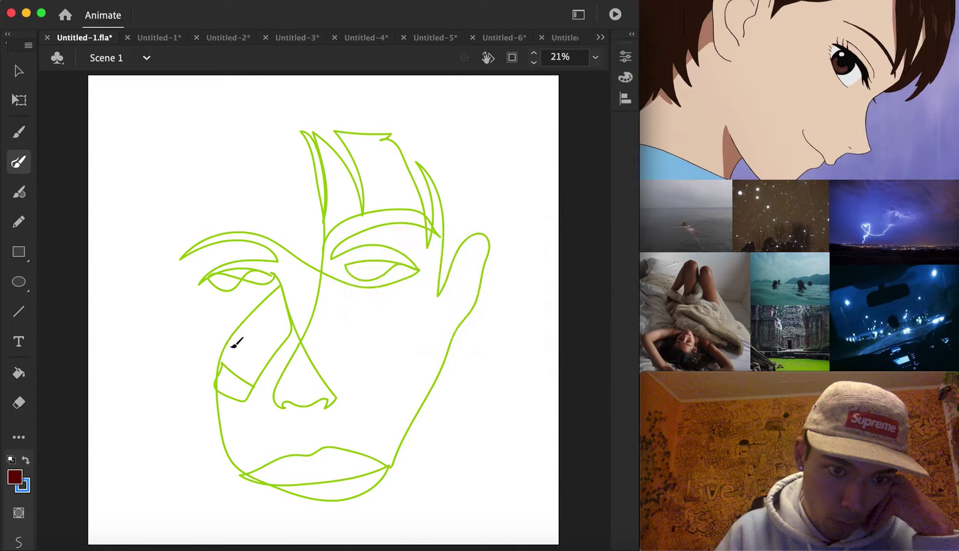
{"action": "mouse_move", "coordinate": [230, 343]}
{"action": "left_mouse_down"}
{"action": "mouse_move", "coordinate": [258, 375]}
{"action": "mouse_move", "coordinate": [265, 359]}
{"action": "left_mouse_up"}
{"action": "left_click_drag", "start_coordinate": [248, 321], "coordinate": [277, 360]}
{"action": "mouse_move", "coordinate": [253, 306]}
{"action": "left_mouse_down"}
{"action": "mouse_move", "coordinate": [282, 349]}
{"action": "mouse_move", "coordinate": [280, 294]}
{"action": "left_mouse_up"}
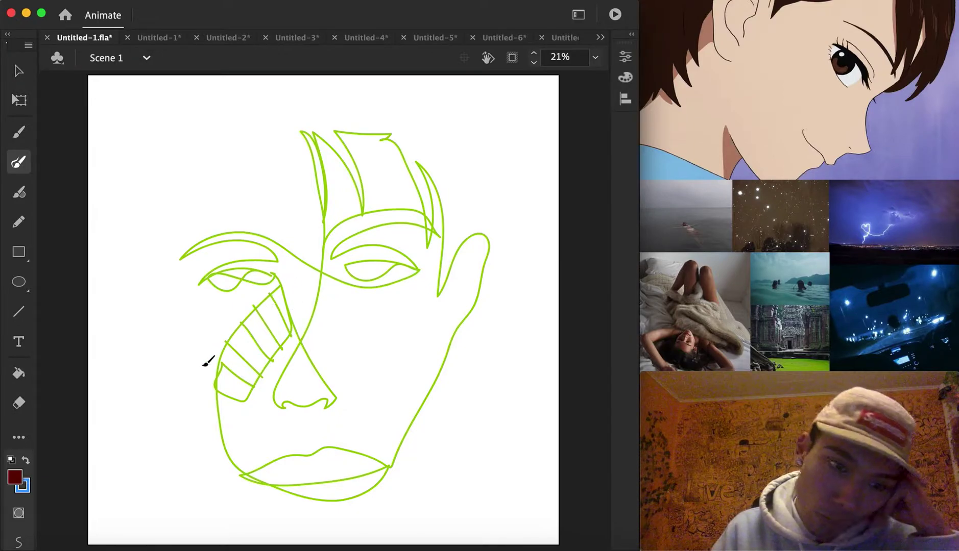
{"action": "mouse_move", "coordinate": [215, 368]}
{"action": "left_mouse_down"}
{"action": "mouse_move", "coordinate": [235, 390]}
{"action": "mouse_move", "coordinate": [243, 375]}
{"action": "mouse_move", "coordinate": [221, 355]}
{"action": "mouse_move", "coordinate": [227, 346]}
{"action": "mouse_move", "coordinate": [244, 368]}
{"action": "mouse_move", "coordinate": [250, 361]}
{"action": "mouse_move", "coordinate": [230, 336]}
{"action": "mouse_move", "coordinate": [266, 336]}
{"action": "mouse_move", "coordinate": [274, 328]}
{"action": "mouse_move", "coordinate": [263, 303]}
{"action": "mouse_move", "coordinate": [278, 297]}
{"action": "mouse_move", "coordinate": [271, 296]}
{"action": "mouse_move", "coordinate": [281, 322]}
{"action": "mouse_move", "coordinate": [276, 294]}
{"action": "left_mouse_up"}
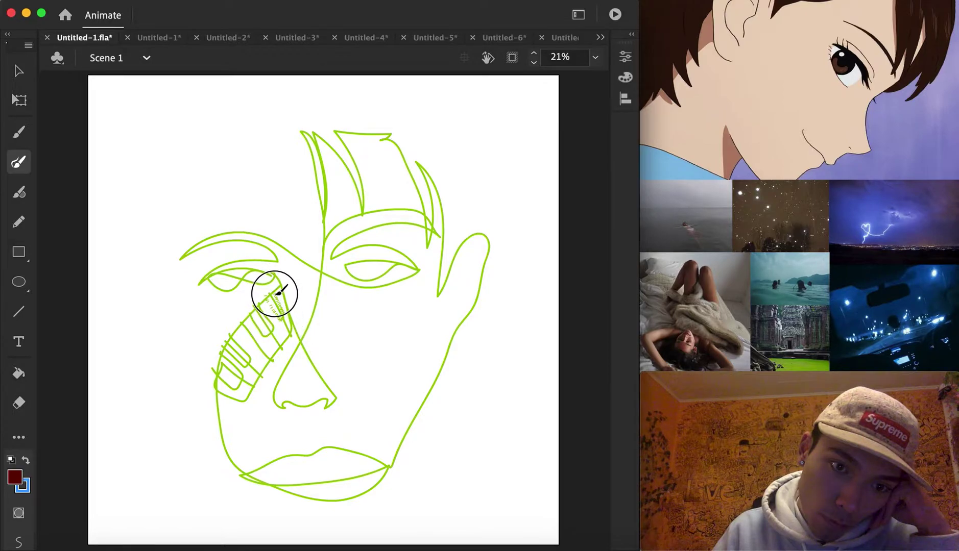
{"action": "mouse_move", "coordinate": [300, 132]}
{"action": "left_mouse_down"}
{"action": "mouse_move", "coordinate": [258, 138]}
{"action": "mouse_move", "coordinate": [211, 209]}
{"action": "mouse_move", "coordinate": [233, 145]}
{"action": "mouse_move", "coordinate": [196, 234]}
{"action": "mouse_move", "coordinate": [190, 180]}
{"action": "mouse_move", "coordinate": [178, 276]}
{"action": "mouse_move", "coordinate": [177, 163]}
{"action": "mouse_move", "coordinate": [180, 335]}
{"action": "mouse_move", "coordinate": [229, 438]}
{"action": "left_mouse_up"}
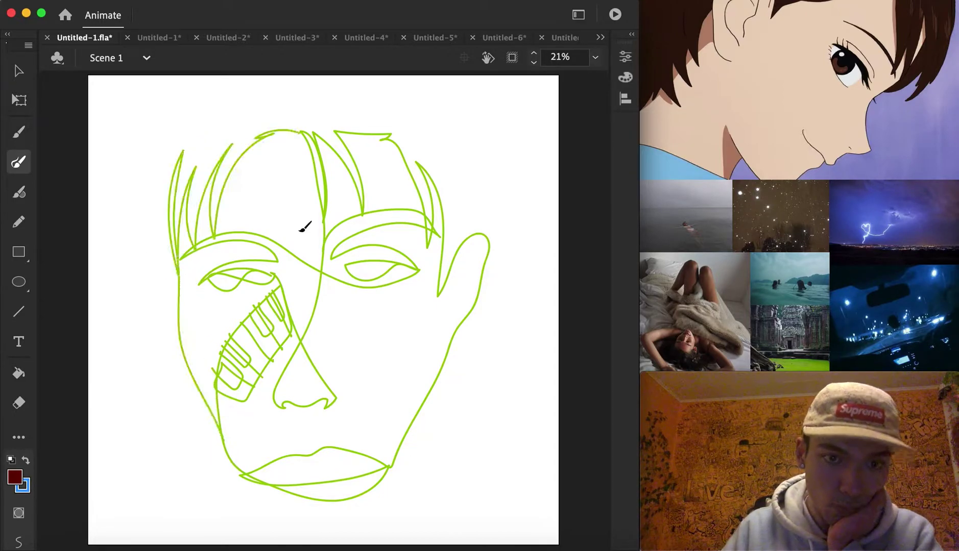
Cut the whole face drawing and paste it back in the centre of the stage.
{"action": "left_click", "coordinate": [18, 71]}
{"action": "mouse_move", "coordinate": [142, 96]}
{"action": "left_mouse_down"}
{"action": "mouse_move", "coordinate": [249, 166]}
{"action": "mouse_move", "coordinate": [523, 529]}
{"action": "left_mouse_up"}
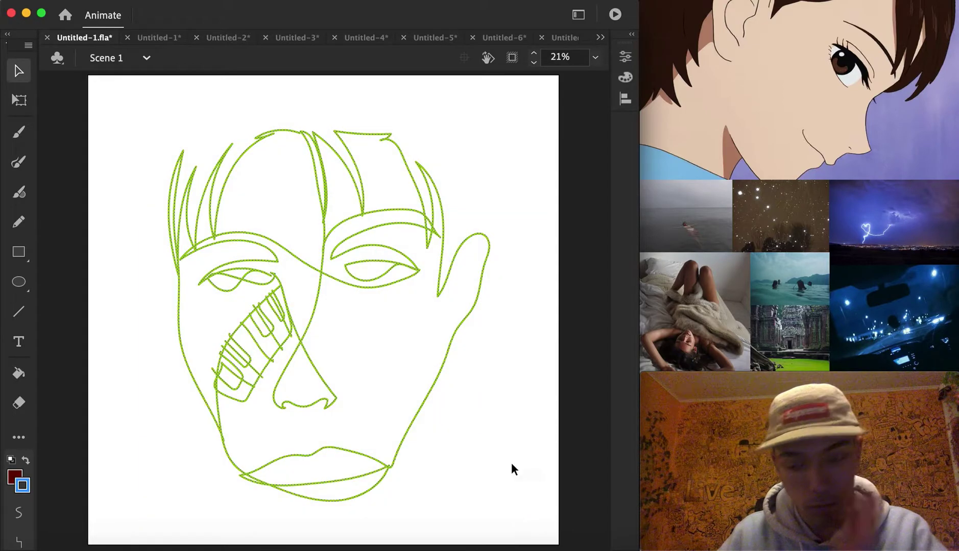
{"action": "right_click", "coordinate": [461, 244]}
{"action": "left_click", "coordinate": [477, 242]}
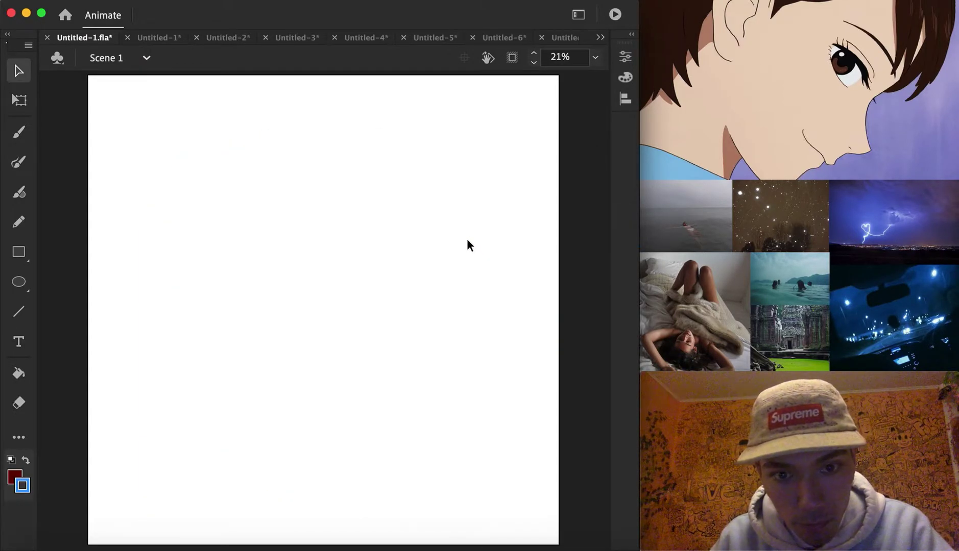
{"action": "key", "text": "super+v"}
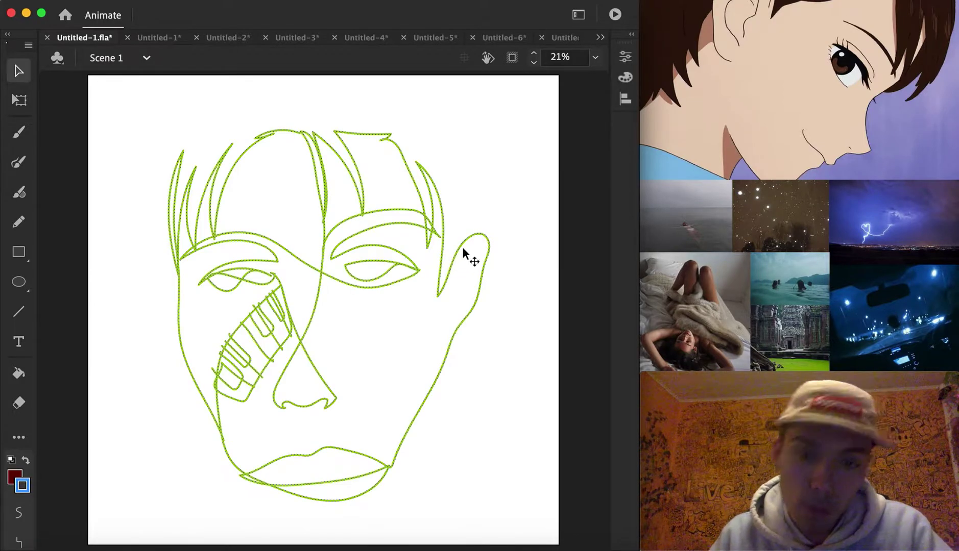
Scale the pasted face drawing down slightly to leave room around the head.
{"action": "right_click", "coordinate": [462, 247]}
{"action": "mouse_move", "coordinate": [580, 409]}
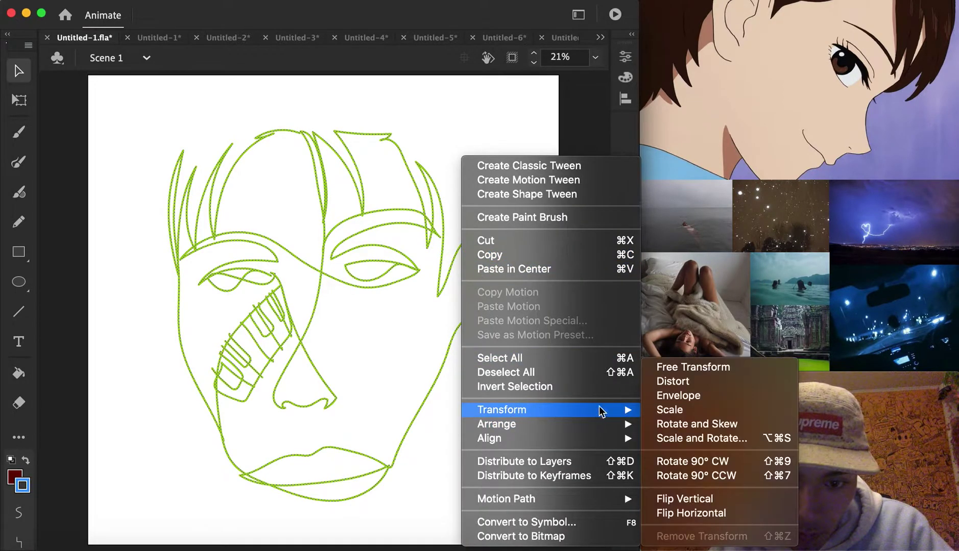
{"action": "left_click", "coordinate": [678, 410]}
{"action": "left_click_drag", "start_coordinate": [489, 132], "coordinate": [474, 169]}
{"action": "left_click", "coordinate": [473, 199]}
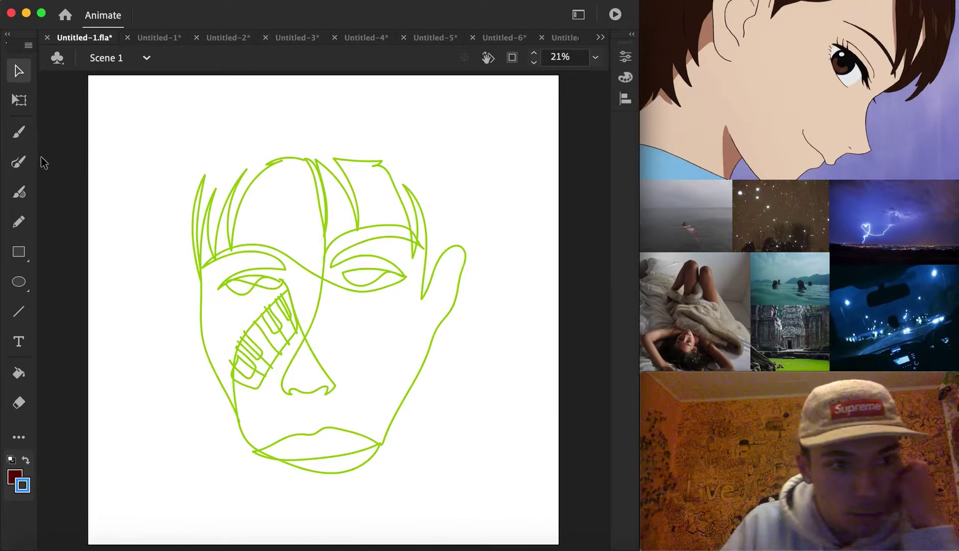
Draw a jagged outer hair outline around the head and short lines joining the outer eye corners to the face edges.
{"action": "left_click", "coordinate": [19, 162]}
{"action": "mouse_move", "coordinate": [311, 90]}
{"action": "left_mouse_down"}
{"action": "mouse_move", "coordinate": [419, 103]}
{"action": "mouse_move", "coordinate": [392, 99]}
{"action": "mouse_move", "coordinate": [441, 119]}
{"action": "mouse_move", "coordinate": [488, 182]}
{"action": "mouse_move", "coordinate": [471, 173]}
{"action": "mouse_move", "coordinate": [484, 247]}
{"action": "mouse_move", "coordinate": [436, 371]}
{"action": "mouse_move", "coordinate": [435, 425]}
{"action": "mouse_move", "coordinate": [415, 412]}
{"action": "mouse_move", "coordinate": [403, 437]}
{"action": "mouse_move", "coordinate": [391, 419]}
{"action": "left_mouse_up"}
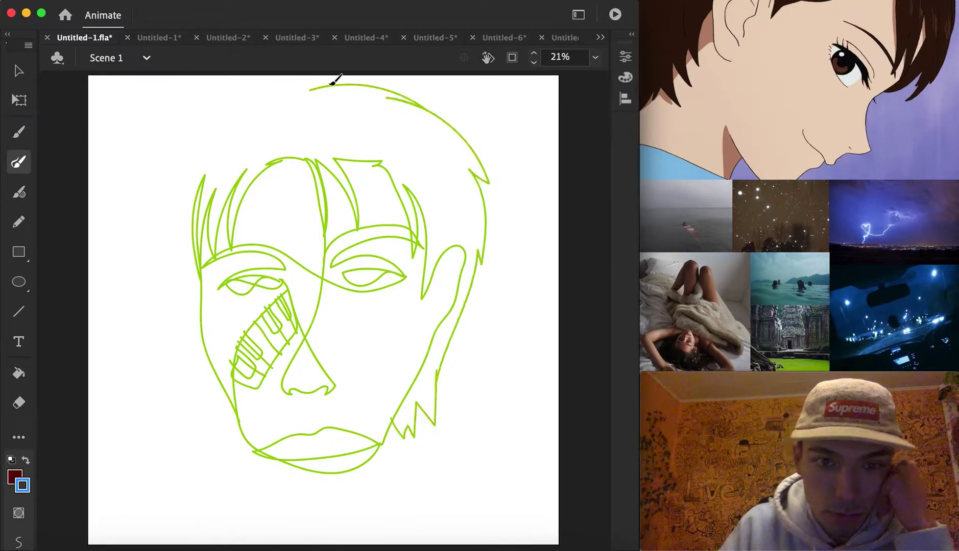
{"action": "mouse_move", "coordinate": [318, 91]}
{"action": "left_mouse_down"}
{"action": "mouse_move", "coordinate": [235, 100]}
{"action": "mouse_move", "coordinate": [178, 163]}
{"action": "mouse_move", "coordinate": [190, 155]}
{"action": "mouse_move", "coordinate": [172, 220]}
{"action": "mouse_move", "coordinate": [181, 213]}
{"action": "mouse_move", "coordinate": [187, 361]}
{"action": "mouse_move", "coordinate": [199, 356]}
{"action": "mouse_move", "coordinate": [198, 405]}
{"action": "mouse_move", "coordinate": [227, 438]}
{"action": "mouse_move", "coordinate": [241, 416]}
{"action": "left_mouse_up"}
{"action": "left_click_drag", "start_coordinate": [410, 277], "coordinate": [427, 276]}
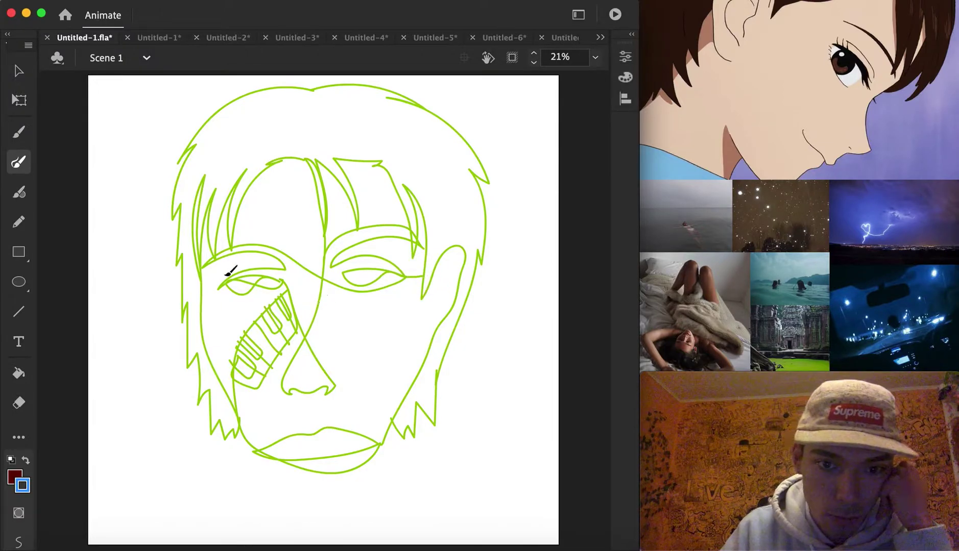
{"action": "left_click_drag", "start_coordinate": [211, 290], "coordinate": [202, 292]}
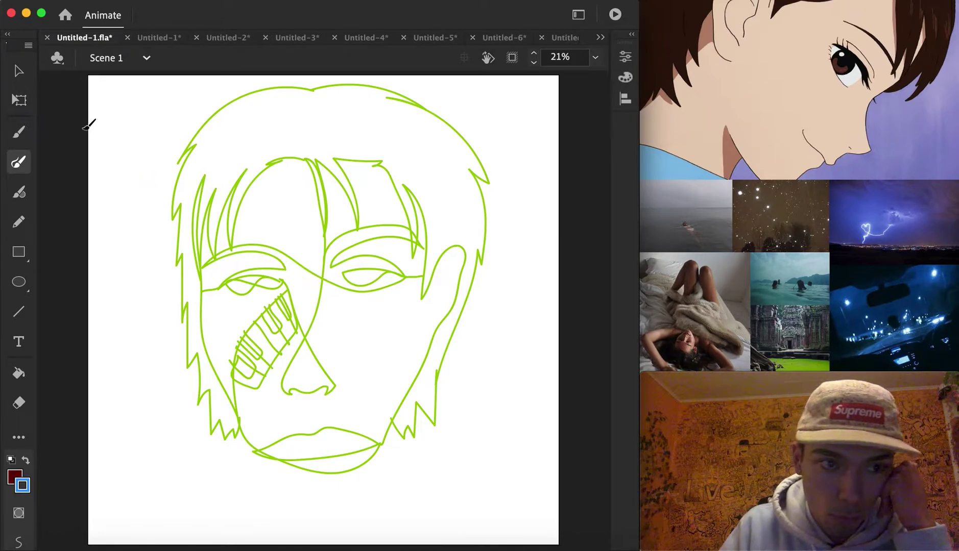
{"action": "left_click", "coordinate": [20, 73]}
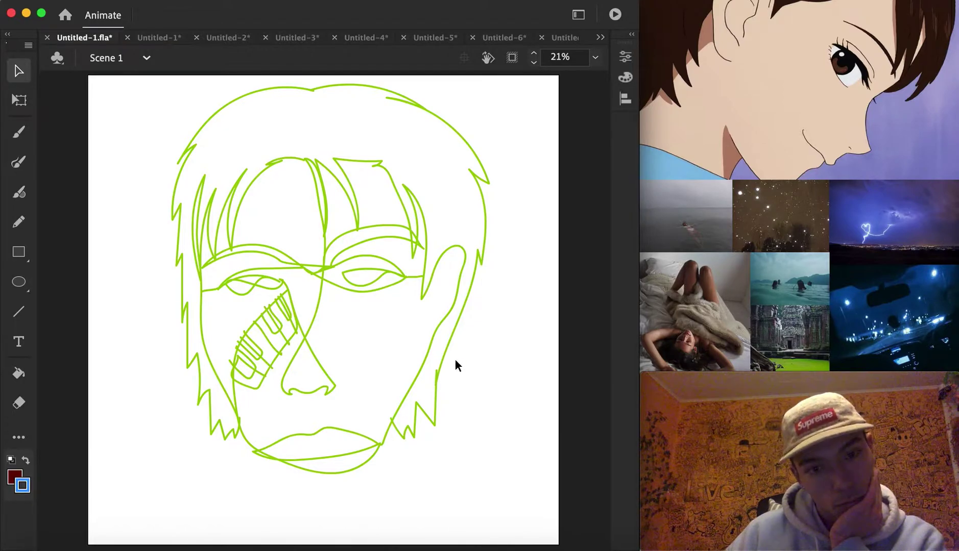
Fill the enclosed hair area with a bright green matching the outlines using the Paint Bucket.
{"action": "left_click", "coordinate": [21, 375]}
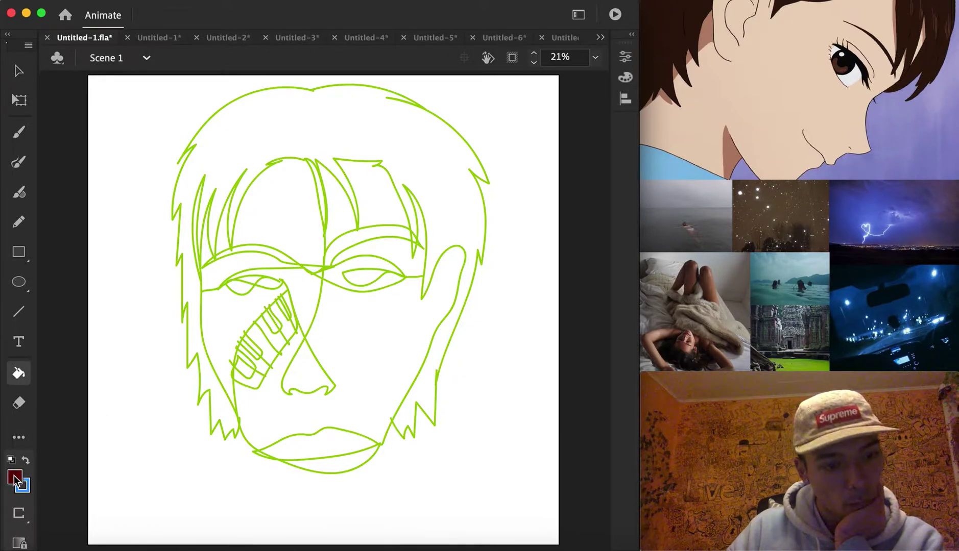
{"action": "left_click", "coordinate": [15, 478]}
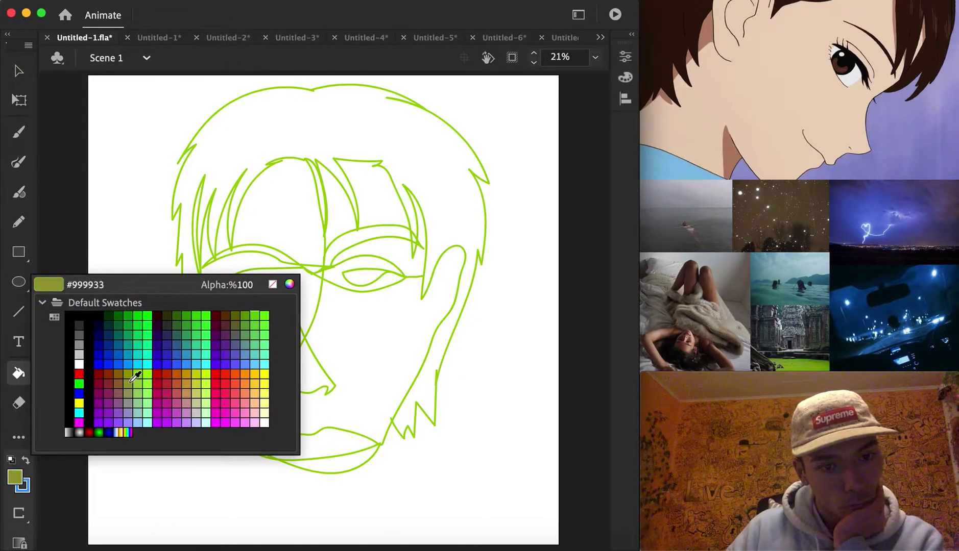
{"action": "left_click", "coordinate": [138, 377]}
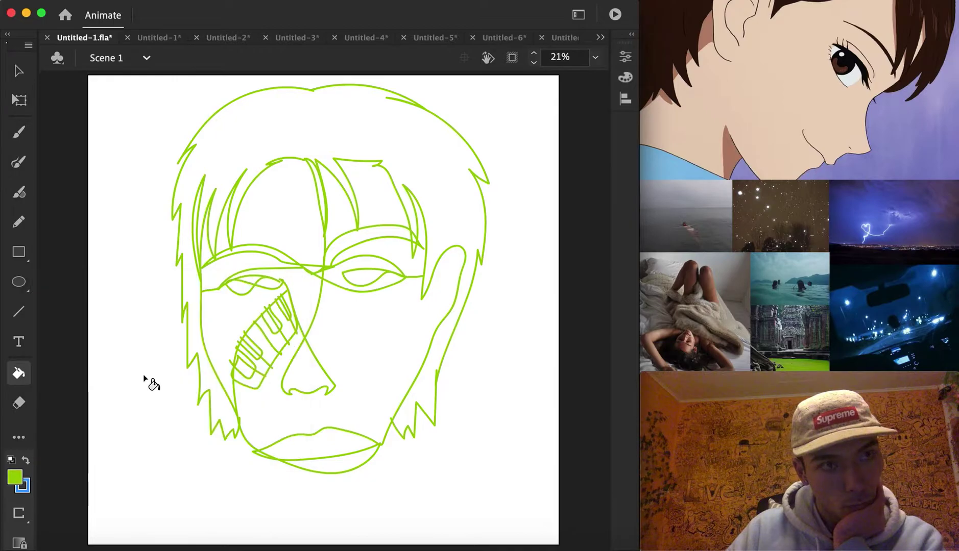
{"action": "left_click", "coordinate": [305, 226]}
Fill the large lower-face area, including the ear, with beige #CCCC99.
{"action": "left_click", "coordinate": [15, 478]}
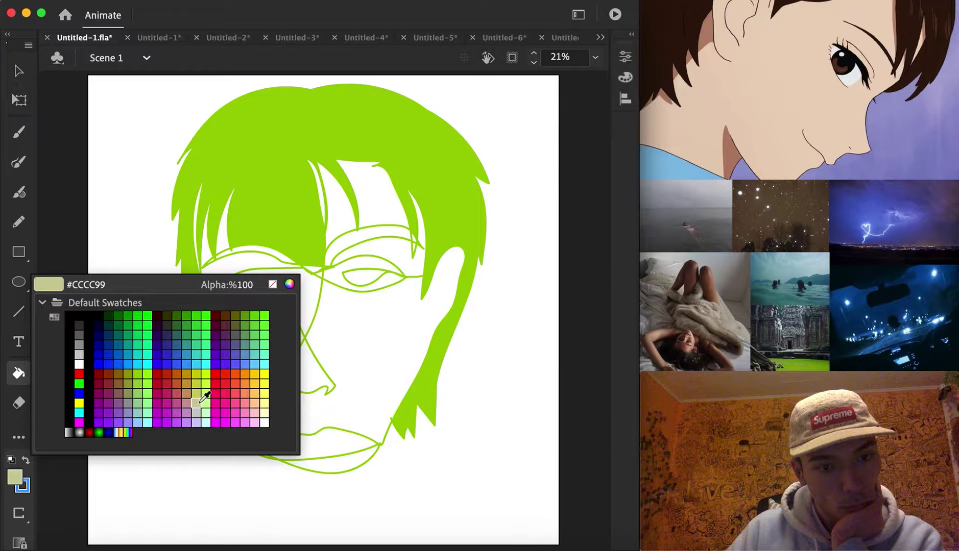
{"action": "left_click", "coordinate": [199, 402]}
{"action": "left_click", "coordinate": [351, 330]}
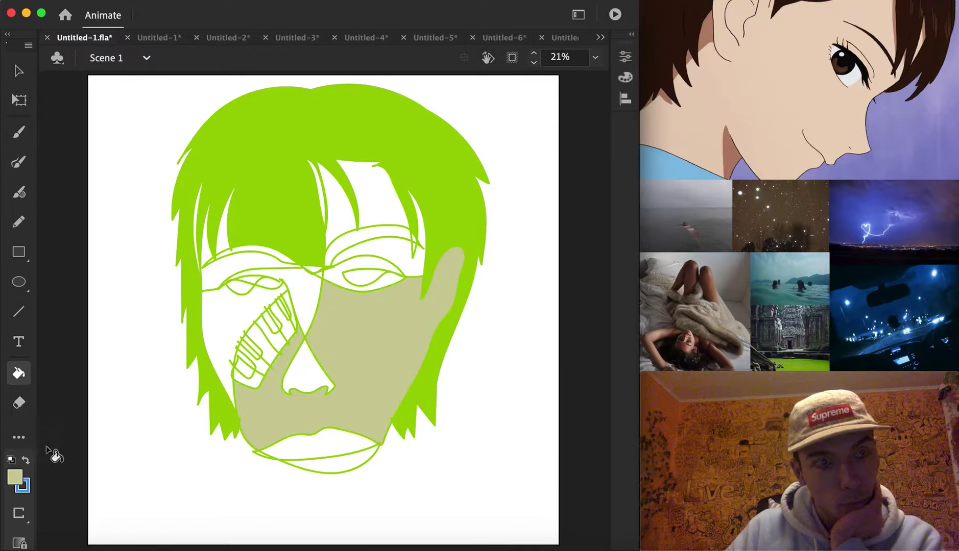
Fill the outer cheek beside the piano keys, the forehead sections, the adjacent eyelid area and the lower lip with tan brown.
{"action": "left_click", "coordinate": [15, 478]}
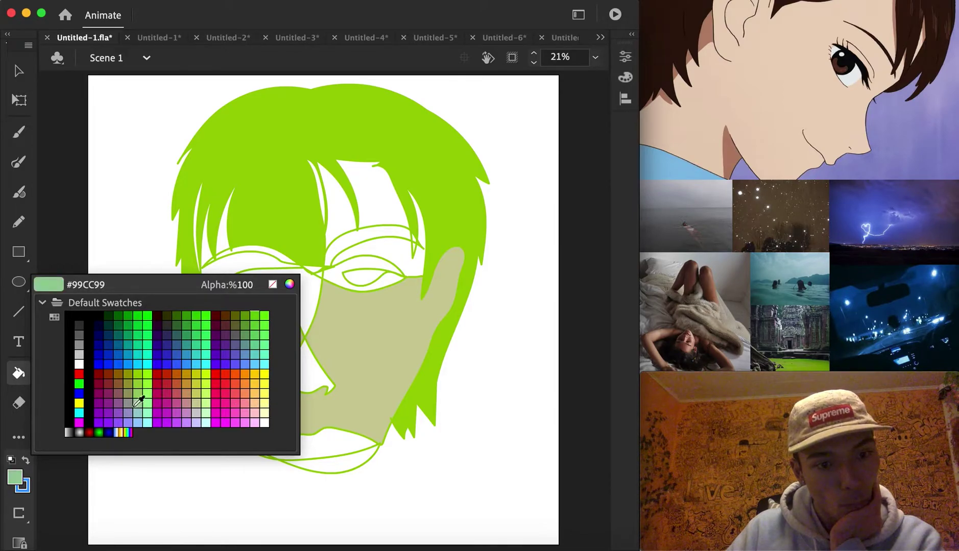
{"action": "left_click", "coordinate": [188, 389]}
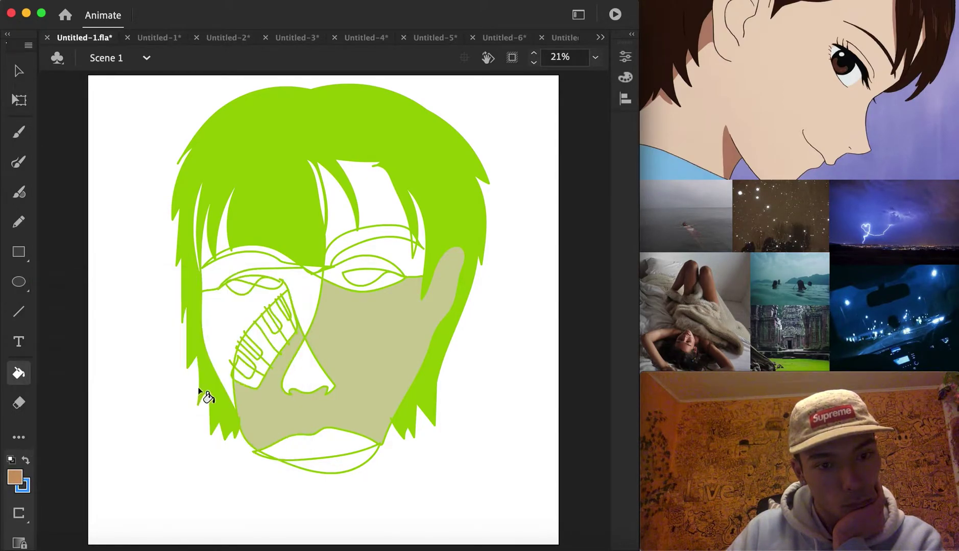
{"action": "left_click", "coordinate": [247, 317]}
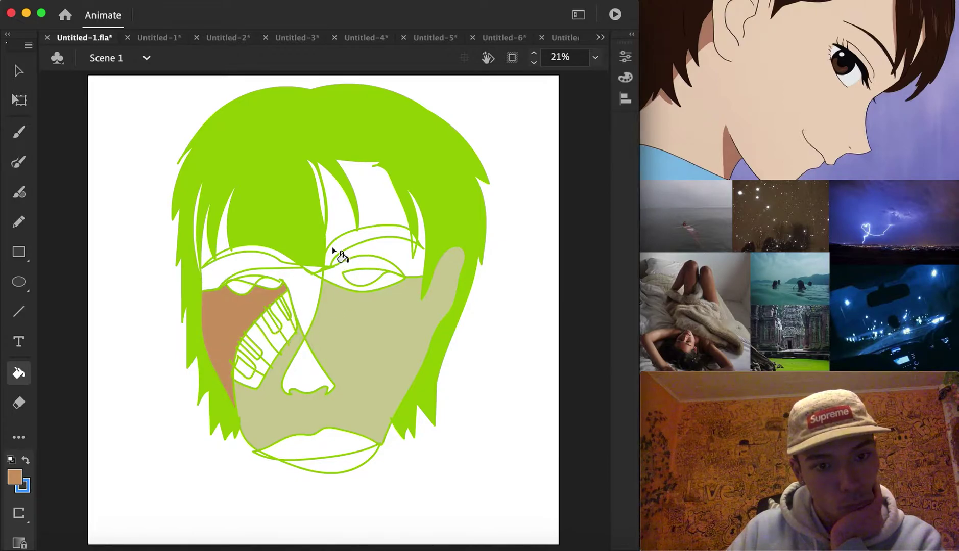
{"action": "left_click", "coordinate": [371, 195]}
{"action": "left_click", "coordinate": [339, 217]}
{"action": "left_click", "coordinate": [419, 232]}
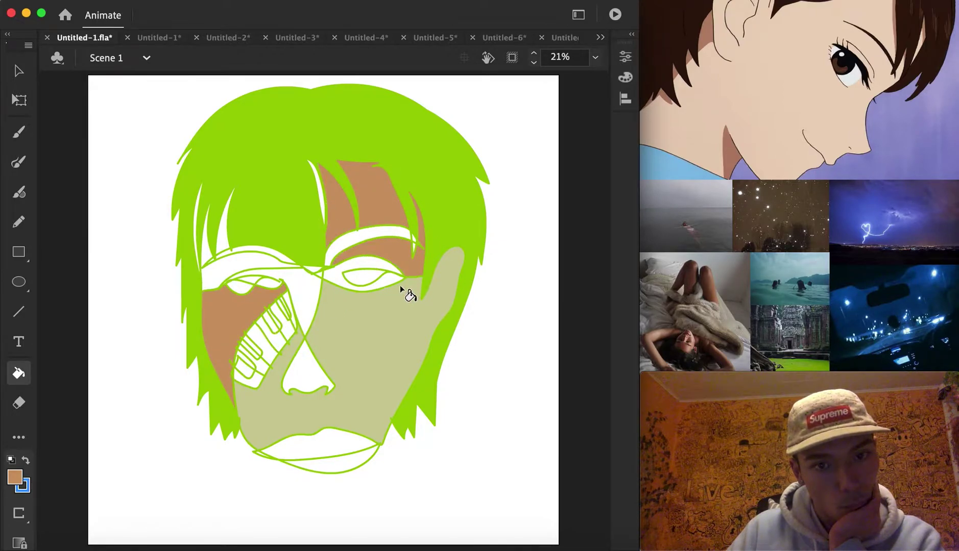
{"action": "left_click", "coordinate": [322, 208]}
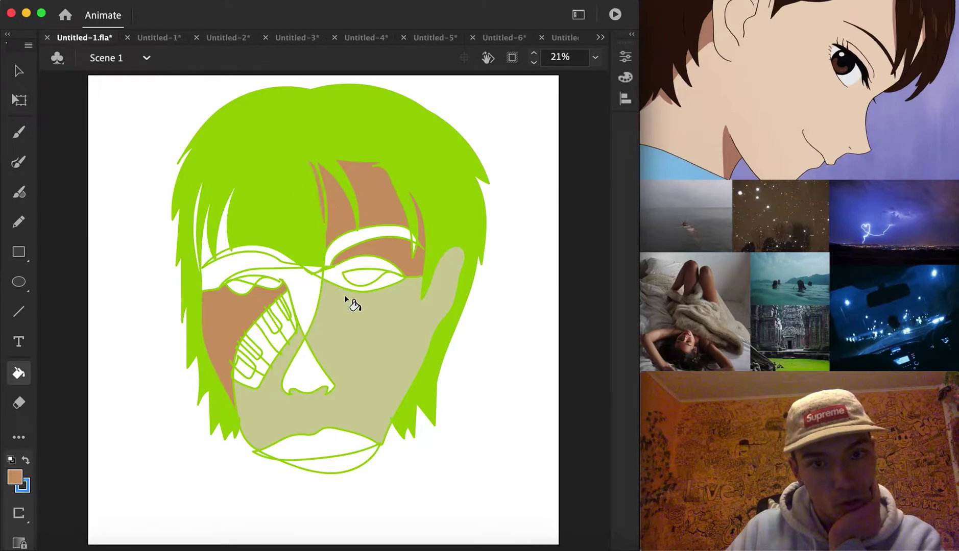
{"action": "left_click", "coordinate": [345, 472]}
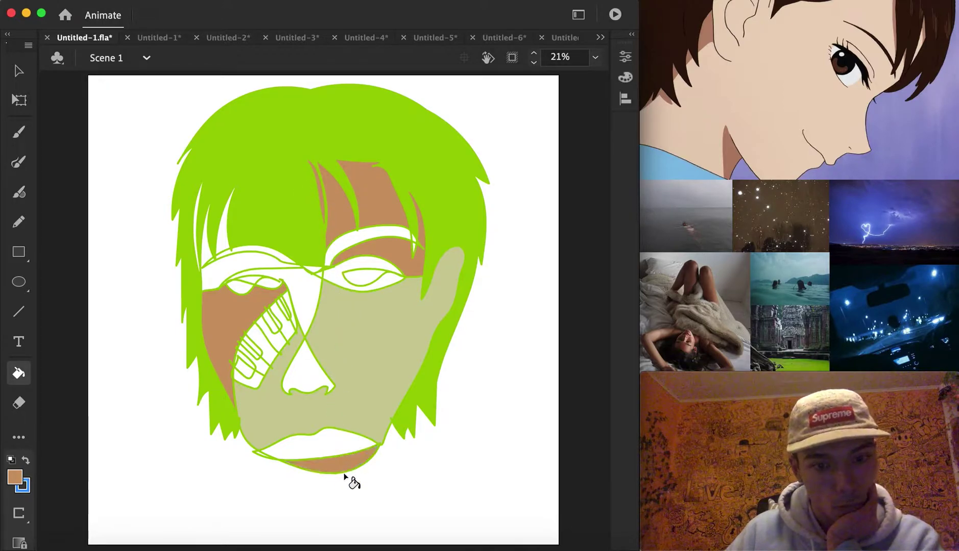
Sample the hair's green as the fill color and fill the upper lip with it.
{"action": "left_click", "coordinate": [19, 472]}
{"action": "left_click", "coordinate": [267, 169]}
{"action": "left_click", "coordinate": [331, 444]}
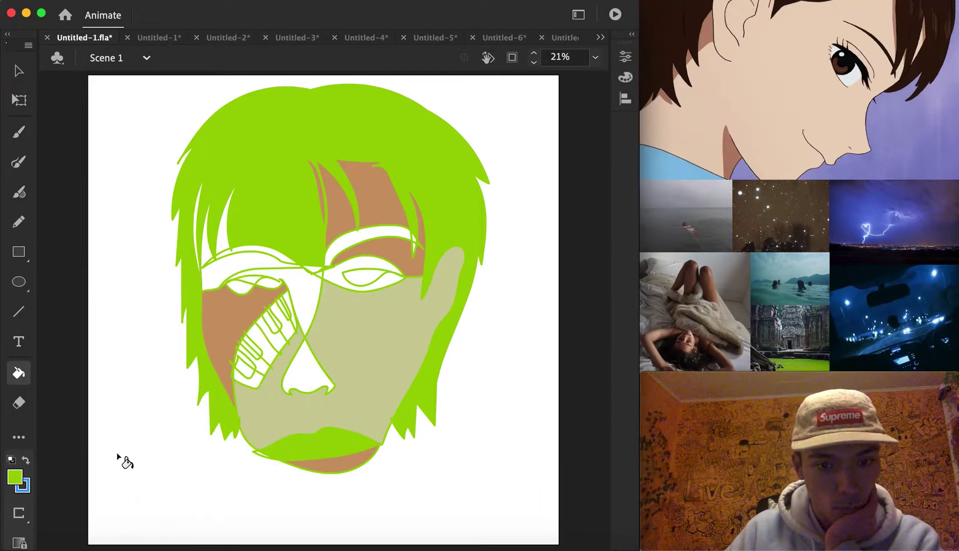
Sample the lower face's beige and fill the forehead area between the hair strands above the piano-key cheek.
{"action": "left_click", "coordinate": [16, 478]}
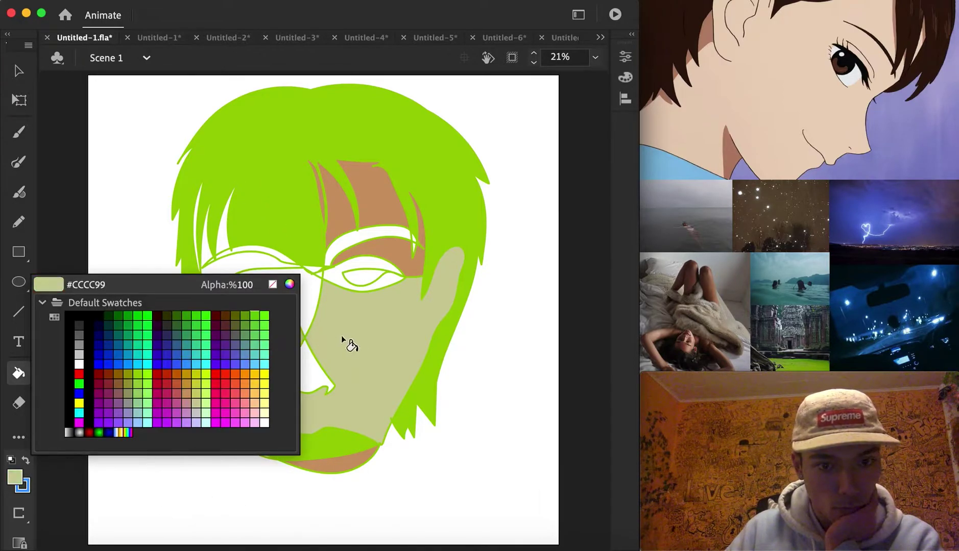
{"action": "left_click", "coordinate": [342, 338]}
{"action": "left_click", "coordinate": [196, 217]}
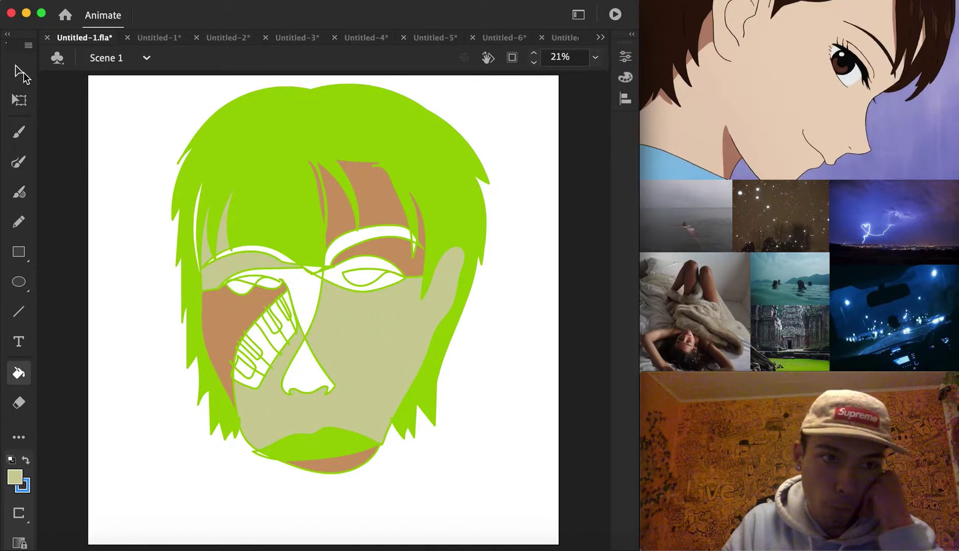
Reshape the nose outline at the nostril so that its line ends meet in a closed corner.
{"action": "left_click", "coordinate": [20, 73]}
{"action": "left_click_drag", "start_coordinate": [328, 379], "coordinate": [335, 383]}
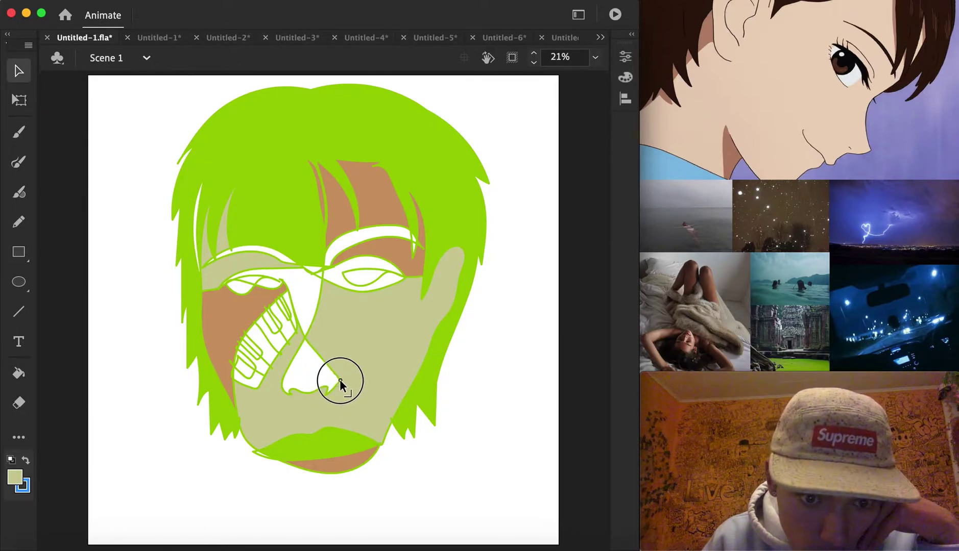
{"action": "left_click_drag", "start_coordinate": [336, 380], "coordinate": [335, 382]}
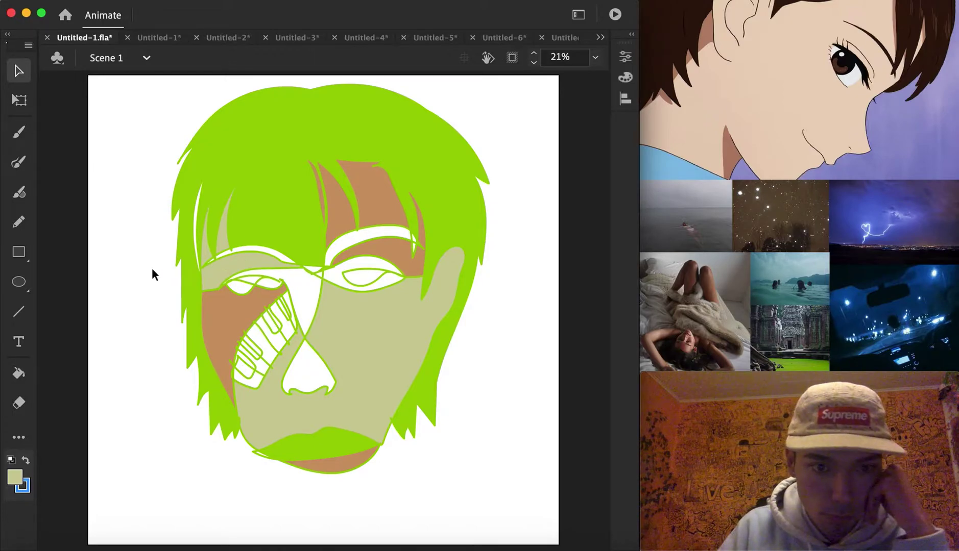
Set the fill color to dark brown #663300 and recolor the large lower-face area and ear.
{"action": "left_click", "coordinate": [21, 481]}
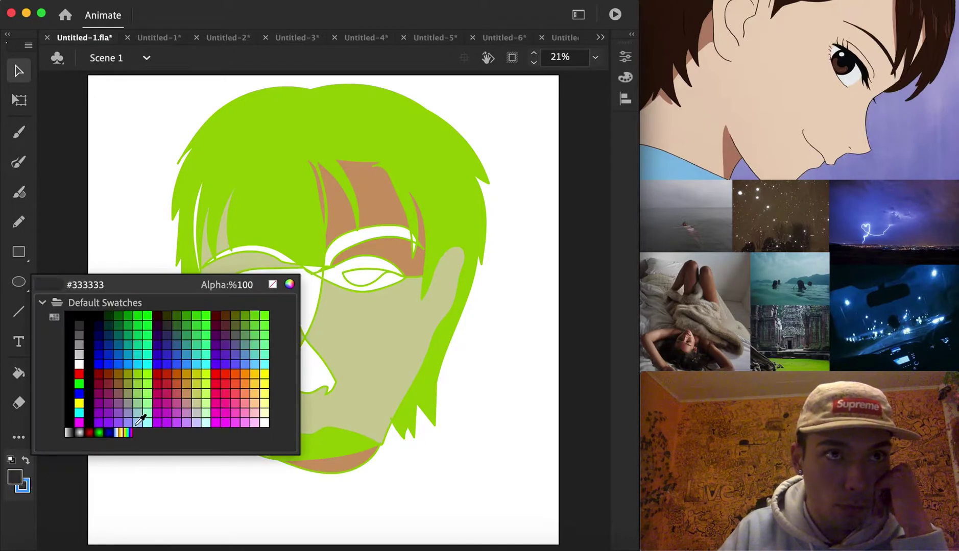
{"action": "left_click", "coordinate": [227, 314]}
{"action": "left_click", "coordinate": [39, 369]}
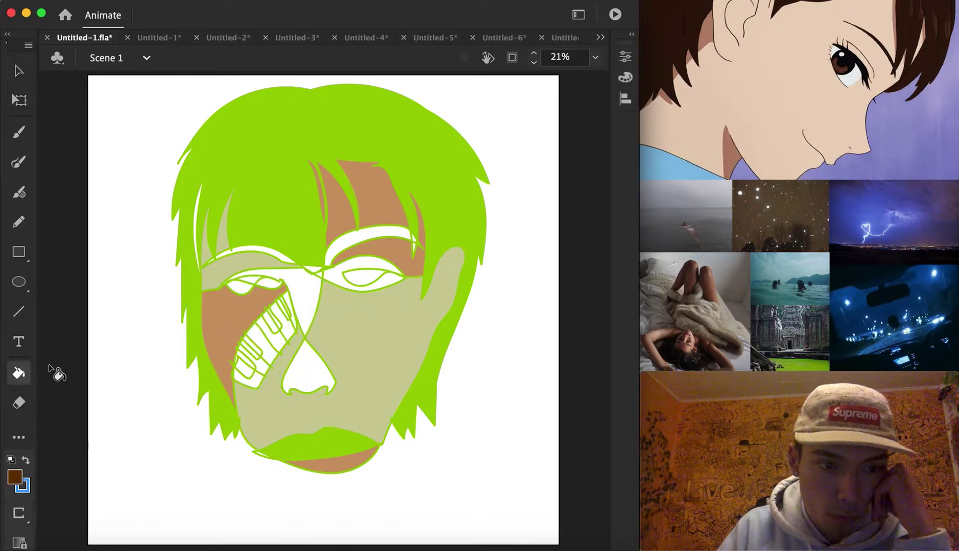
{"action": "left_click", "coordinate": [270, 388]}
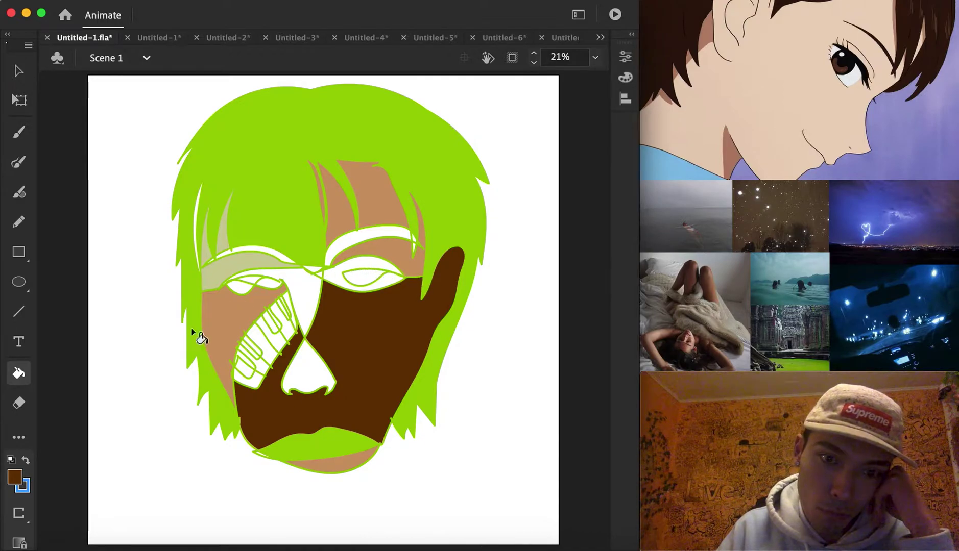
Fill the narrow sharp keys of the cheek's piano keyboard with black.
{"action": "left_click", "coordinate": [21, 472]}
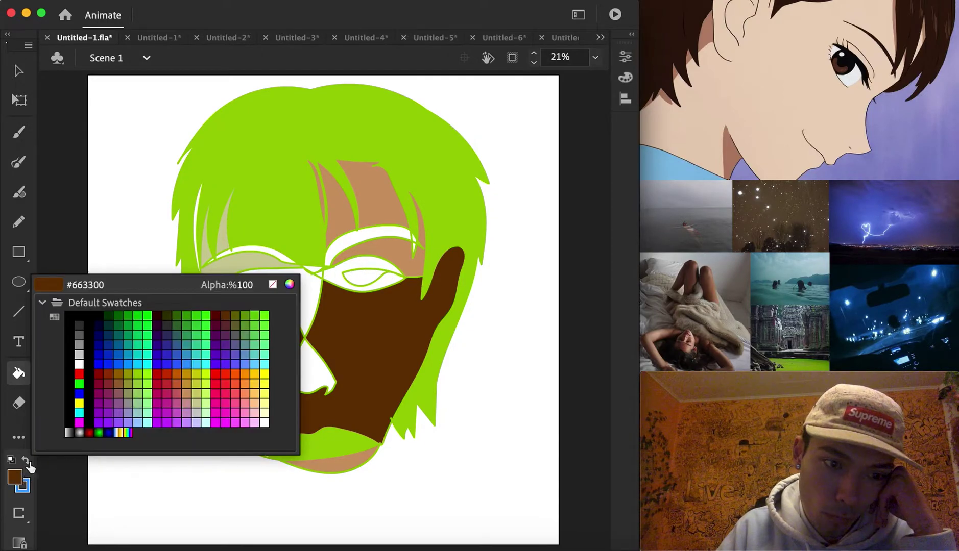
{"action": "left_click", "coordinate": [77, 319]}
{"action": "left_click", "coordinate": [278, 325]}
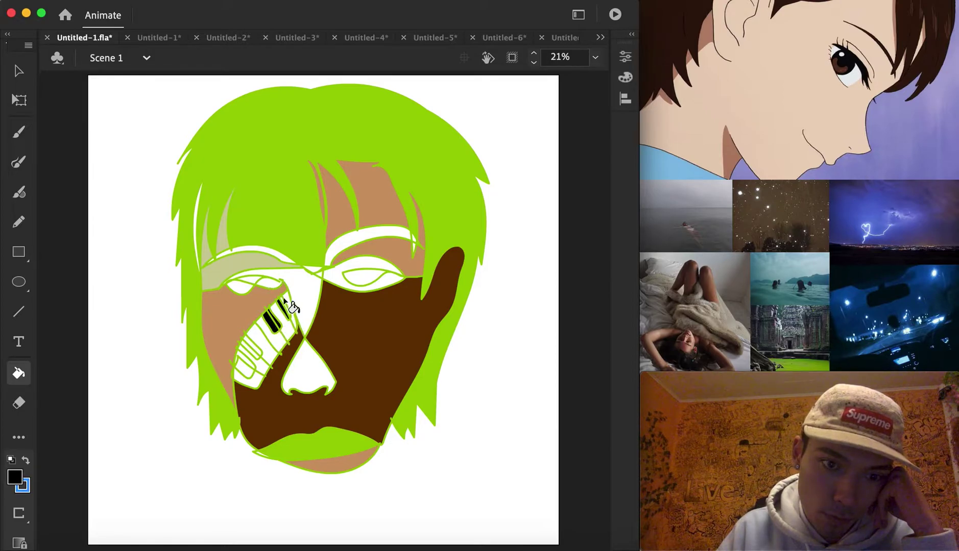
{"action": "left_click", "coordinate": [251, 346]}
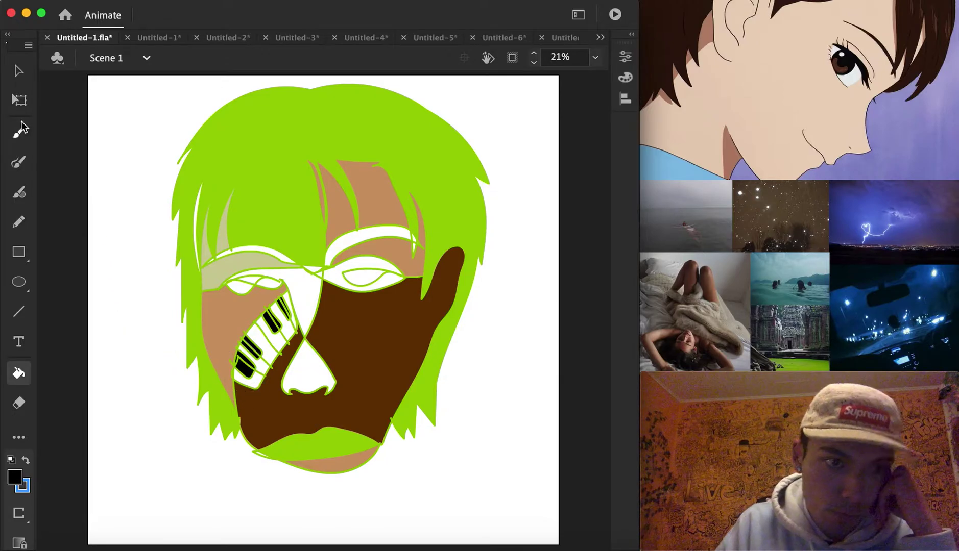
Clean up the stray green line pieces overlapping the black keys of the cheek's piano keyboard.
{"action": "left_click", "coordinate": [19, 71]}
{"action": "left_click", "coordinate": [243, 364]}
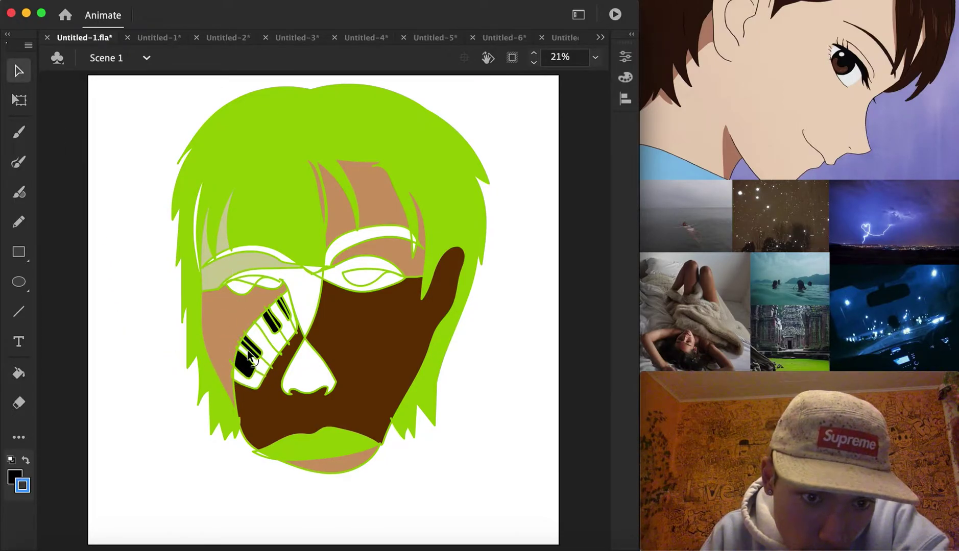
{"action": "left_click_drag", "start_coordinate": [273, 322], "coordinate": [224, 371]}
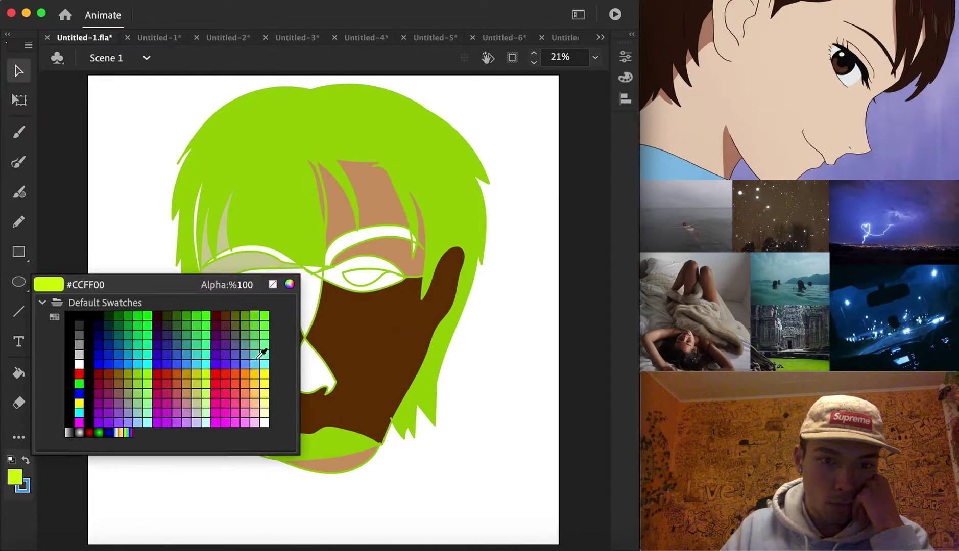
Set the fill color to golden yellow, fill the irises and eyebrows, and undo the fill on the nose bridge.
{"action": "left_click", "coordinate": [256, 374]}
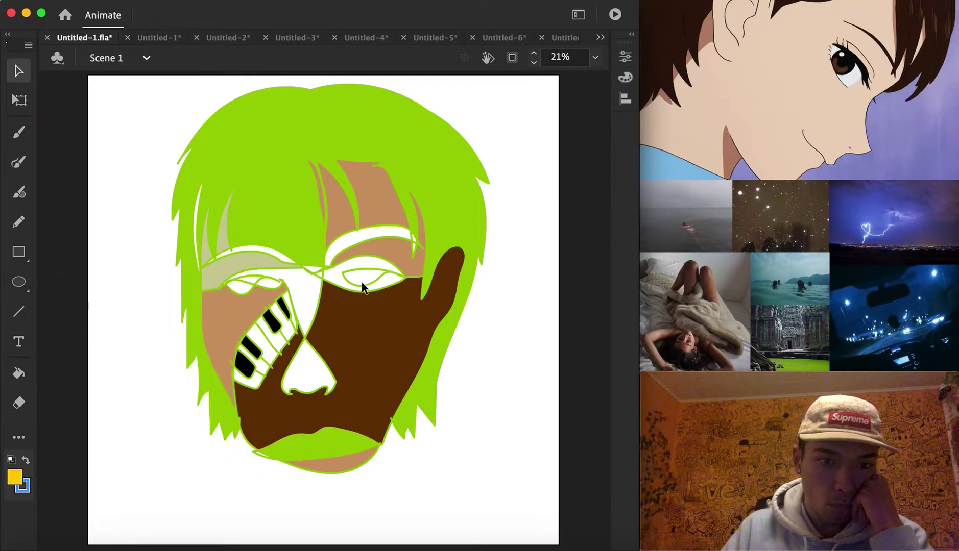
{"action": "left_click", "coordinate": [19, 374]}
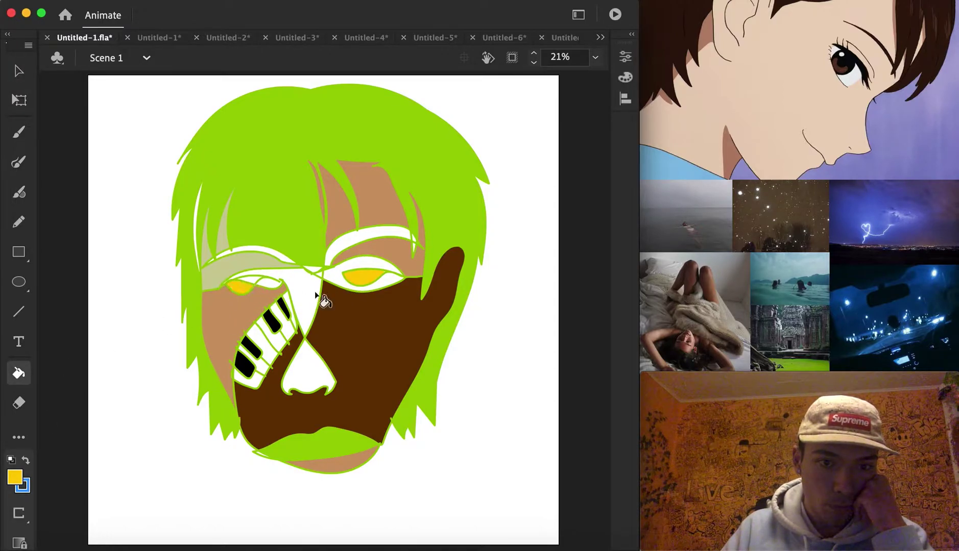
{"action": "left_click", "coordinate": [278, 287]}
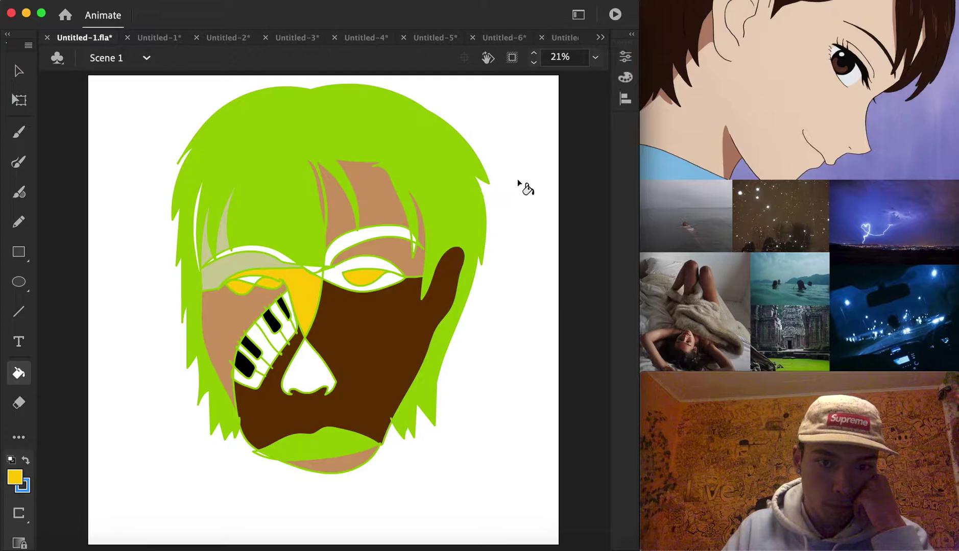
{"action": "key", "text": "super+z"}
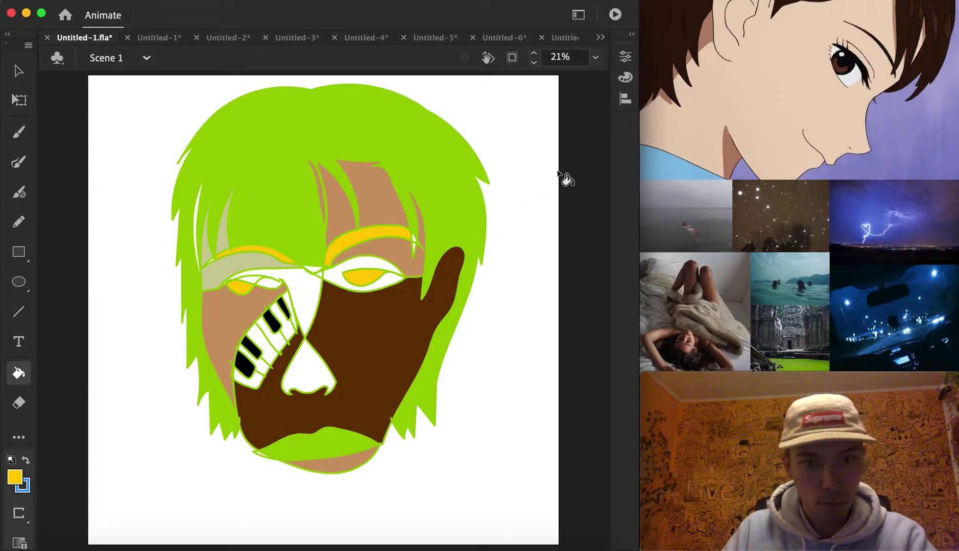
Switch to the next untitled document and set the paint brush's stroke color to teal.
{"action": "left_click", "coordinate": [159, 38]}
{"action": "left_click", "coordinate": [18, 162]}
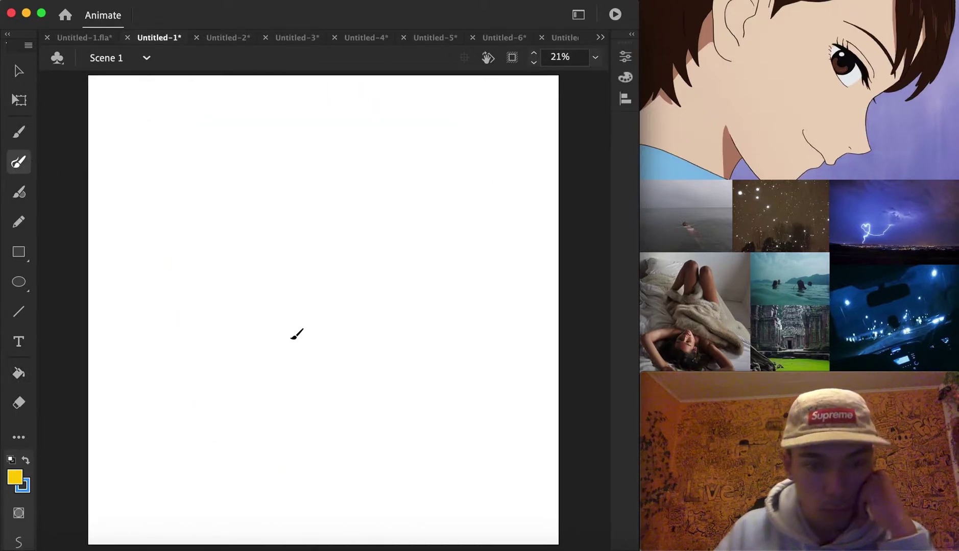
{"action": "left_click", "coordinate": [22, 485]}
{"action": "left_click", "coordinate": [138, 336]}
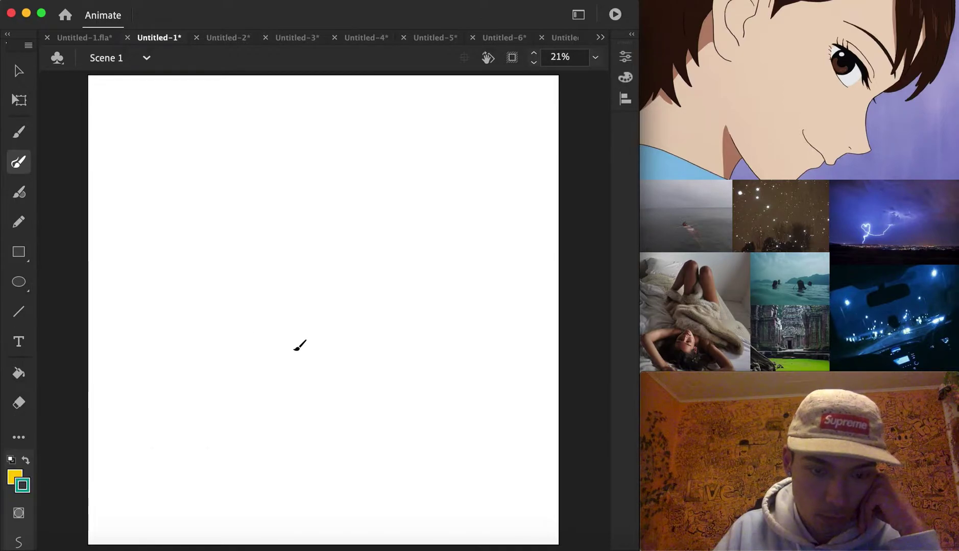
Draw a face with brows, nose, a car-shaped eye, a music-note-like eye, lips, jaw, hairline and ears.
{"action": "mouse_move", "coordinate": [276, 345]}
{"action": "left_mouse_down"}
{"action": "mouse_move", "coordinate": [322, 351]}
{"action": "mouse_move", "coordinate": [340, 334]}
{"action": "mouse_move", "coordinate": [327, 280]}
{"action": "mouse_move", "coordinate": [302, 330]}
{"action": "mouse_move", "coordinate": [286, 328]}
{"action": "mouse_move", "coordinate": [306, 246]}
{"action": "mouse_move", "coordinate": [302, 198]}
{"action": "mouse_move", "coordinate": [283, 190]}
{"action": "mouse_move", "coordinate": [206, 230]}
{"action": "mouse_move", "coordinate": [275, 210]}
{"action": "mouse_move", "coordinate": [291, 243]}
{"action": "mouse_move", "coordinate": [208, 265]}
{"action": "mouse_move", "coordinate": [235, 236]}
{"action": "mouse_move", "coordinate": [285, 232]}
{"action": "mouse_move", "coordinate": [289, 242]}
{"action": "mouse_move", "coordinate": [240, 262]}
{"action": "left_mouse_up"}
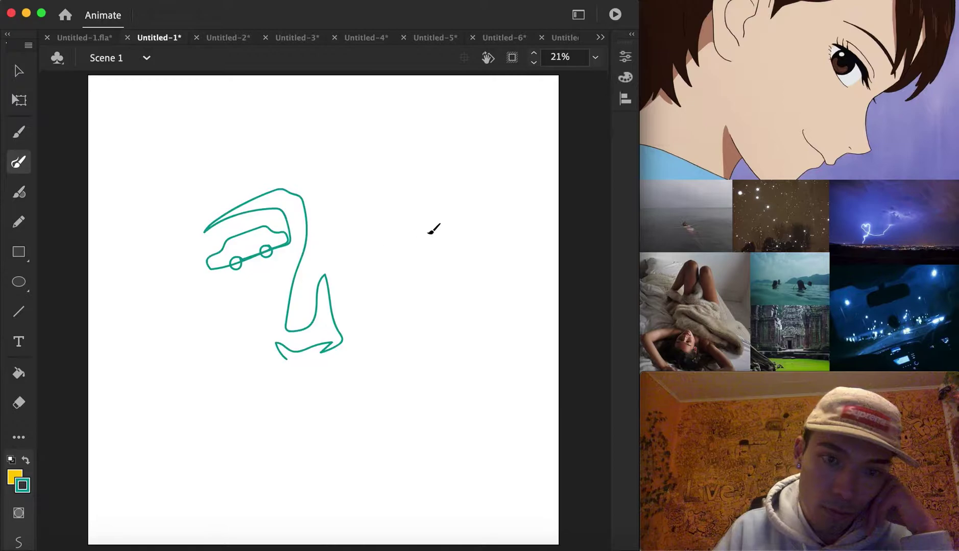
{"action": "mouse_move", "coordinate": [339, 215]}
{"action": "left_mouse_down"}
{"action": "mouse_move", "coordinate": [375, 194]}
{"action": "mouse_move", "coordinate": [434, 210]}
{"action": "mouse_move", "coordinate": [460, 235]}
{"action": "mouse_move", "coordinate": [403, 214]}
{"action": "mouse_move", "coordinate": [364, 222]}
{"action": "mouse_move", "coordinate": [357, 240]}
{"action": "mouse_move", "coordinate": [368, 250]}
{"action": "mouse_move", "coordinate": [384, 244]}
{"action": "mouse_move", "coordinate": [377, 233]}
{"action": "mouse_move", "coordinate": [356, 236]}
{"action": "mouse_move", "coordinate": [386, 235]}
{"action": "mouse_move", "coordinate": [394, 227]}
{"action": "mouse_move", "coordinate": [385, 222]}
{"action": "mouse_move", "coordinate": [404, 227]}
{"action": "mouse_move", "coordinate": [392, 221]}
{"action": "mouse_move", "coordinate": [399, 238]}
{"action": "mouse_move", "coordinate": [425, 244]}
{"action": "mouse_move", "coordinate": [412, 243]}
{"action": "mouse_move", "coordinate": [408, 255]}
{"action": "mouse_move", "coordinate": [425, 263]}
{"action": "mouse_move", "coordinate": [413, 218]}
{"action": "left_mouse_up"}
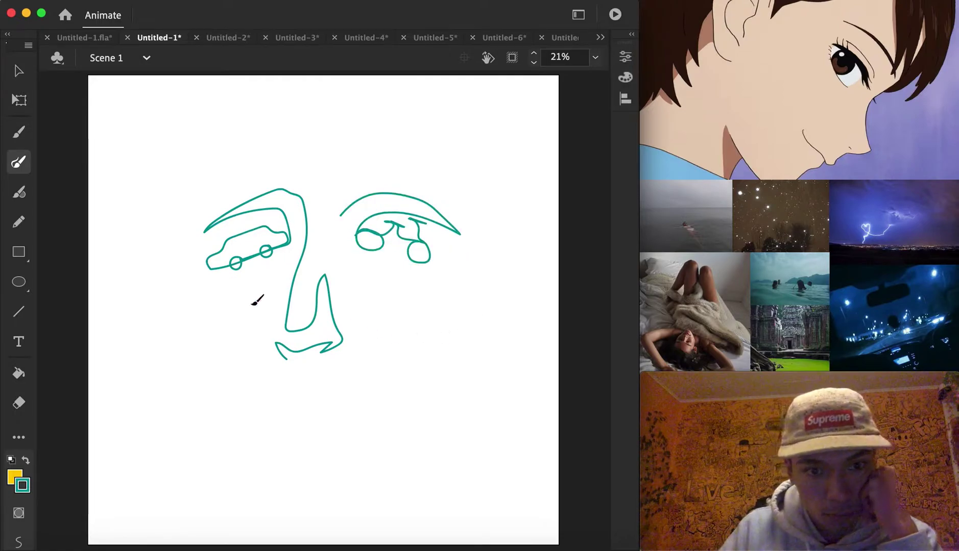
{"action": "mouse_move", "coordinate": [283, 390]}
{"action": "left_mouse_down"}
{"action": "mouse_move", "coordinate": [345, 399]}
{"action": "mouse_move", "coordinate": [272, 392]}
{"action": "mouse_move", "coordinate": [294, 421]}
{"action": "mouse_move", "coordinate": [422, 364]}
{"action": "mouse_move", "coordinate": [463, 264]}
{"action": "mouse_move", "coordinate": [496, 246]}
{"action": "mouse_move", "coordinate": [379, 441]}
{"action": "mouse_move", "coordinate": [312, 452]}
{"action": "mouse_move", "coordinate": [260, 428]}
{"action": "mouse_move", "coordinate": [224, 349]}
{"action": "mouse_move", "coordinate": [201, 244]}
{"action": "mouse_move", "coordinate": [198, 309]}
{"action": "mouse_move", "coordinate": [216, 310]}
{"action": "mouse_move", "coordinate": [204, 238]}
{"action": "mouse_move", "coordinate": [245, 125]}
{"action": "mouse_move", "coordinate": [367, 132]}
{"action": "mouse_move", "coordinate": [421, 209]}
{"action": "mouse_move", "coordinate": [415, 152]}
{"action": "mouse_move", "coordinate": [443, 248]}
{"action": "mouse_move", "coordinate": [445, 240]}
{"action": "mouse_move", "coordinate": [458, 247]}
{"action": "mouse_move", "coordinate": [437, 124]}
{"action": "mouse_move", "coordinate": [497, 260]}
{"action": "left_mouse_up"}
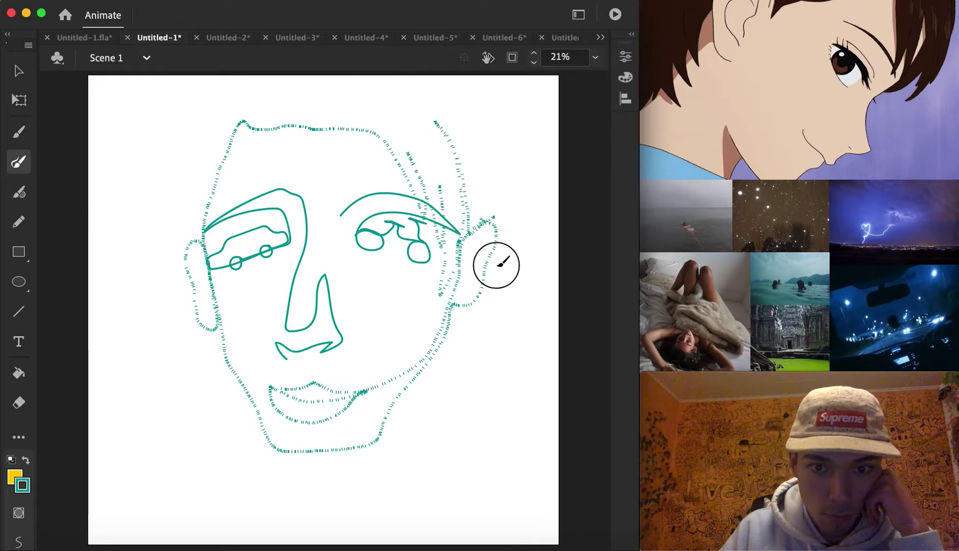
Draw the pointed hair strands and outer hair contour around both sides and the top of the head.
{"action": "mouse_move", "coordinate": [445, 426]}
{"action": "left_mouse_down"}
{"action": "mouse_move", "coordinate": [425, 402]}
{"action": "mouse_move", "coordinate": [425, 375]}
{"action": "left_mouse_up"}
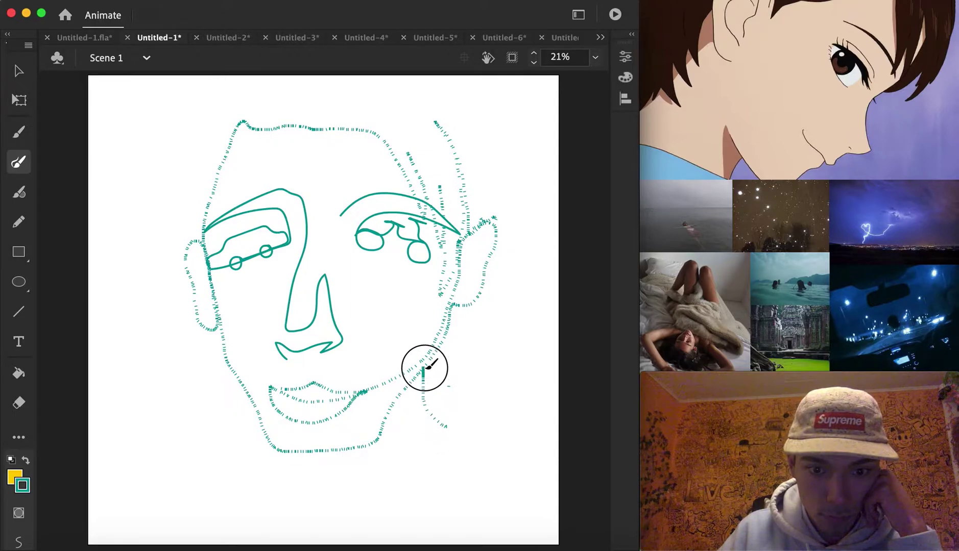
{"action": "left_click_drag", "start_coordinate": [476, 420], "coordinate": [470, 328]}
{"action": "mouse_move", "coordinate": [494, 382]}
{"action": "left_mouse_down"}
{"action": "mouse_move", "coordinate": [505, 248]}
{"action": "mouse_move", "coordinate": [508, 273]}
{"action": "left_mouse_up"}
{"action": "mouse_move", "coordinate": [517, 240]}
{"action": "left_mouse_down"}
{"action": "mouse_move", "coordinate": [497, 155]}
{"action": "mouse_move", "coordinate": [511, 178]}
{"action": "mouse_move", "coordinate": [491, 120]}
{"action": "mouse_move", "coordinate": [430, 78]}
{"action": "left_mouse_up"}
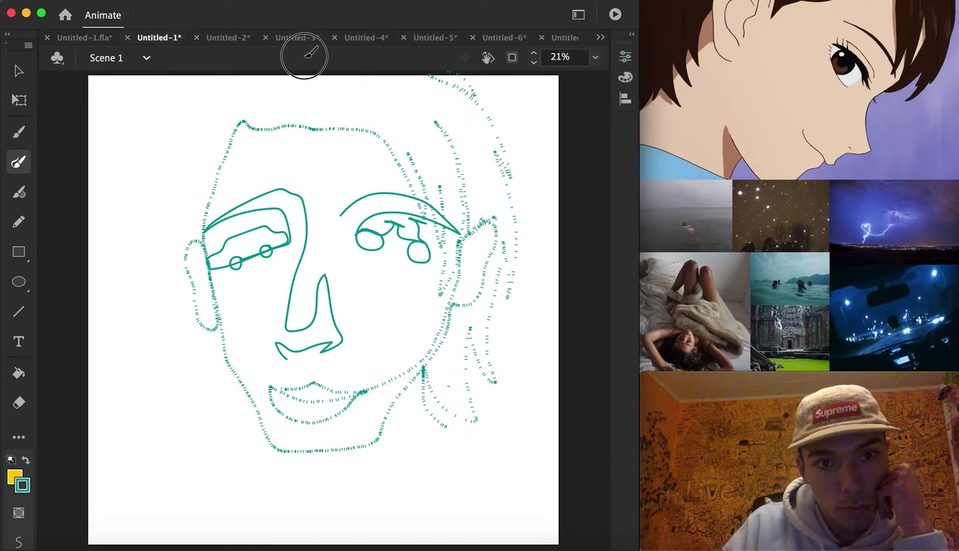
{"action": "mouse_move", "coordinate": [214, 95]}
{"action": "left_mouse_down"}
{"action": "mouse_move", "coordinate": [185, 128]}
{"action": "mouse_move", "coordinate": [164, 213]}
{"action": "mouse_move", "coordinate": [146, 312]}
{"action": "mouse_move", "coordinate": [154, 368]}
{"action": "left_mouse_up"}
{"action": "mouse_move", "coordinate": [153, 305]}
{"action": "left_mouse_down"}
{"action": "mouse_move", "coordinate": [160, 235]}
{"action": "mouse_move", "coordinate": [188, 164]}
{"action": "mouse_move", "coordinate": [236, 129]}
{"action": "left_mouse_up"}
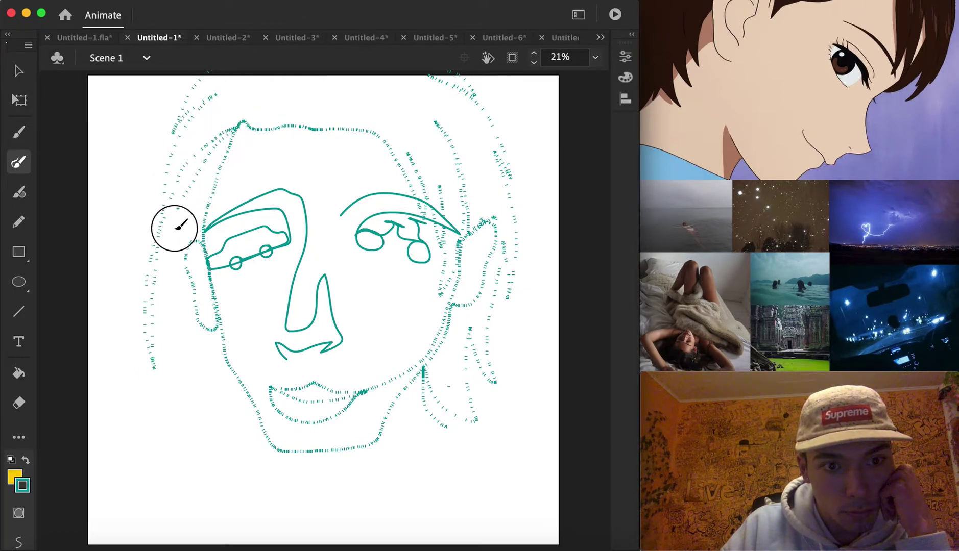
{"action": "mouse_move", "coordinate": [167, 327]}
{"action": "left_mouse_down"}
{"action": "mouse_move", "coordinate": [156, 253]}
{"action": "mouse_move", "coordinate": [181, 198]}
{"action": "left_mouse_up"}
{"action": "mouse_move", "coordinate": [238, 133]}
{"action": "left_mouse_down"}
{"action": "mouse_move", "coordinate": [185, 194]}
{"action": "mouse_move", "coordinate": [185, 255]}
{"action": "left_mouse_up"}
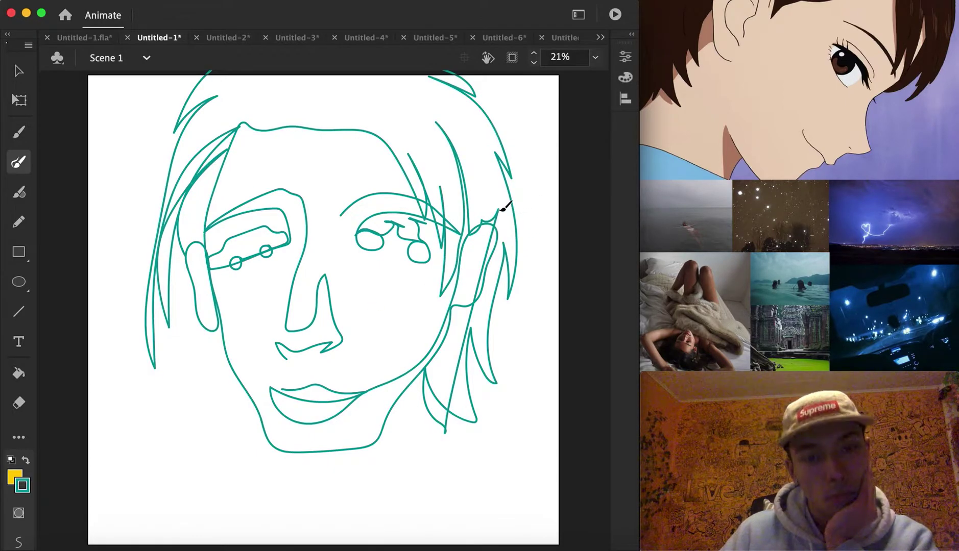
Draw a band across the face beneath the eyes, with a slanted upper line and an arched lower edge spanning both cheeks.
{"action": "mouse_move", "coordinate": [354, 239]}
{"action": "left_mouse_down"}
{"action": "mouse_move", "coordinate": [338, 228]}
{"action": "mouse_move", "coordinate": [306, 235]}
{"action": "mouse_move", "coordinate": [327, 254]}
{"action": "mouse_move", "coordinate": [443, 286]}
{"action": "left_mouse_up"}
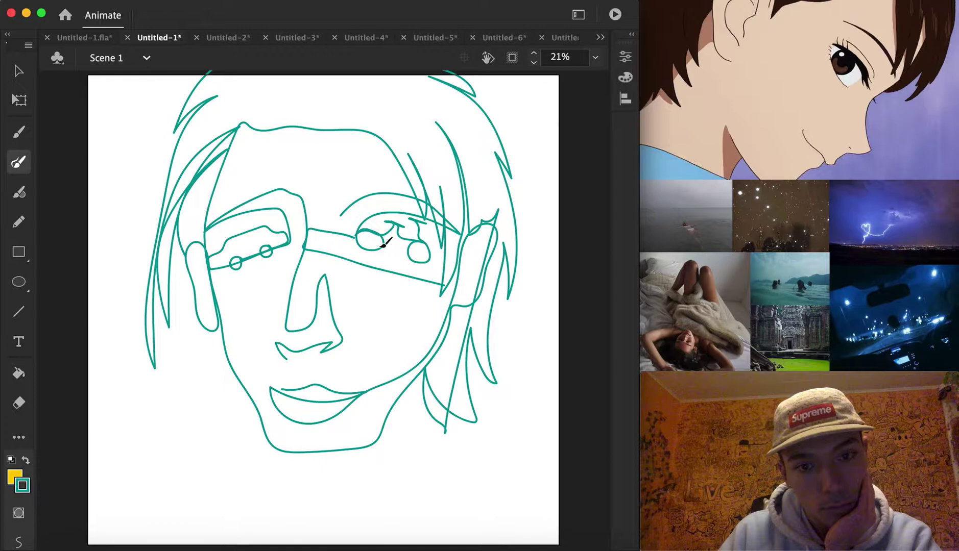
{"action": "left_click_drag", "start_coordinate": [382, 246], "coordinate": [478, 275]}
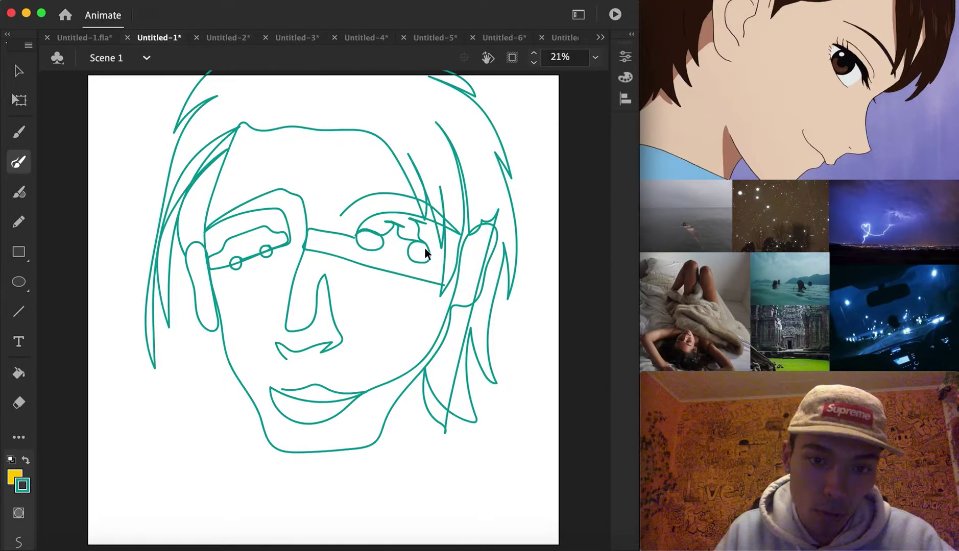
{"action": "left_click_drag", "start_coordinate": [319, 232], "coordinate": [465, 271]}
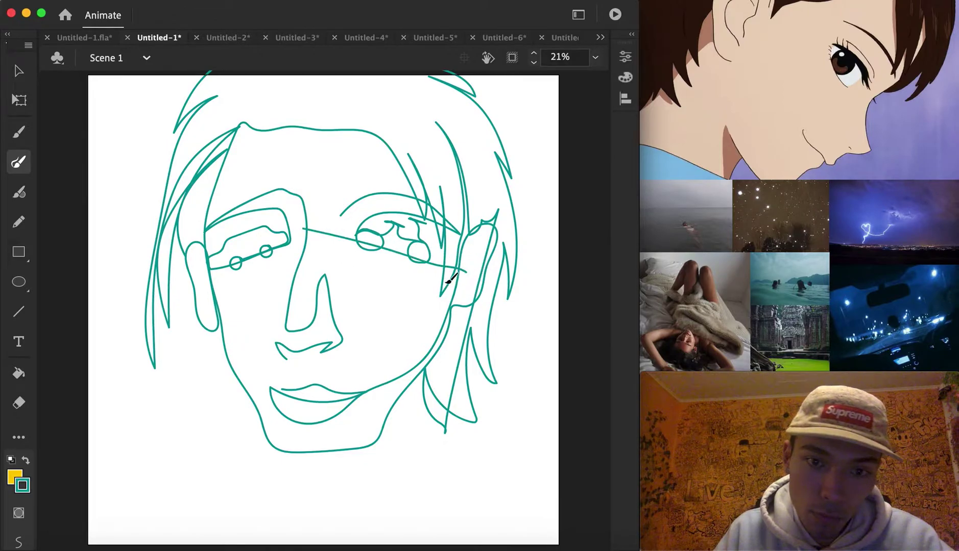
{"action": "left_click_drag", "start_coordinate": [300, 250], "coordinate": [477, 296]}
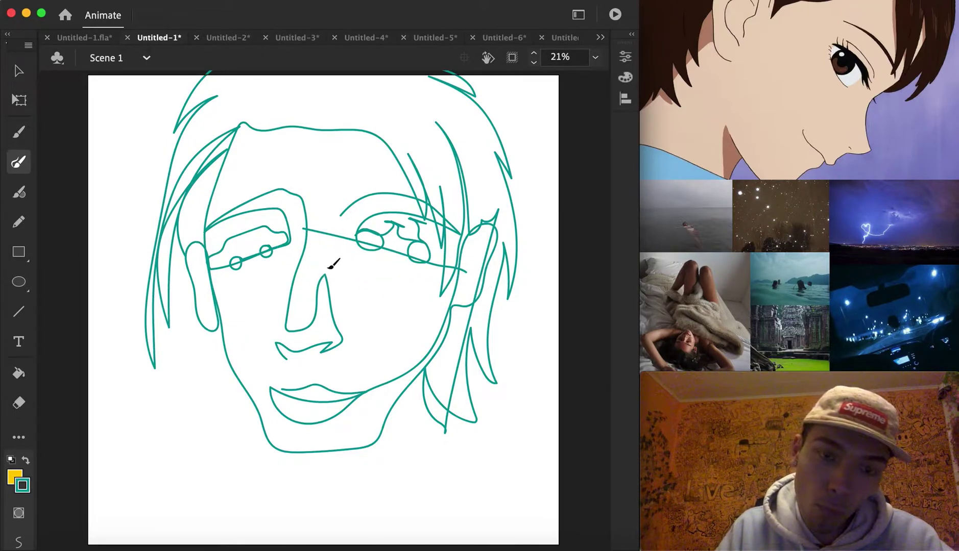
{"action": "mouse_move", "coordinate": [229, 279]}
{"action": "left_mouse_down"}
{"action": "mouse_move", "coordinate": [353, 250]}
{"action": "mouse_move", "coordinate": [478, 306]}
{"action": "left_mouse_up"}
Delete the band line segments that cross the round shapes of the music-note-like eye.
{"action": "left_click", "coordinate": [17, 72]}
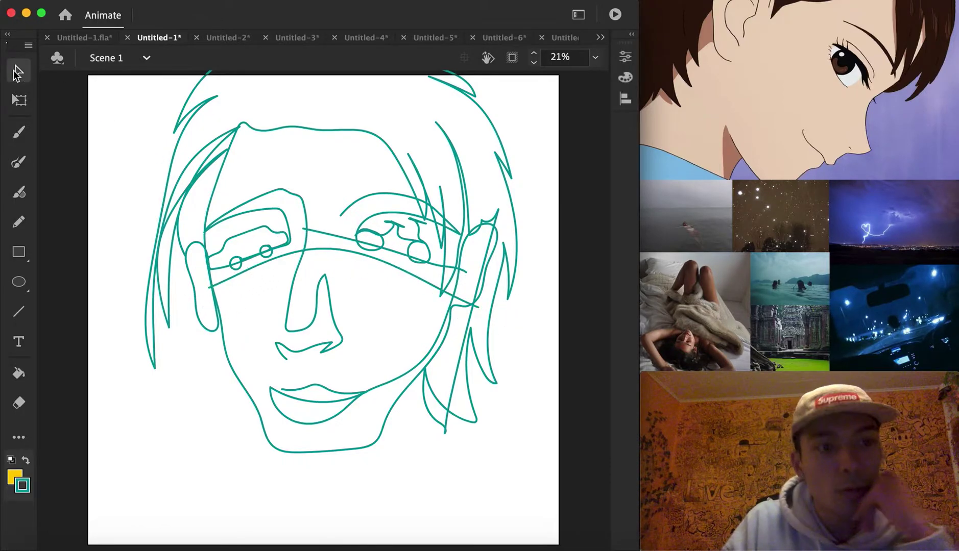
{"action": "left_click", "coordinate": [368, 246]}
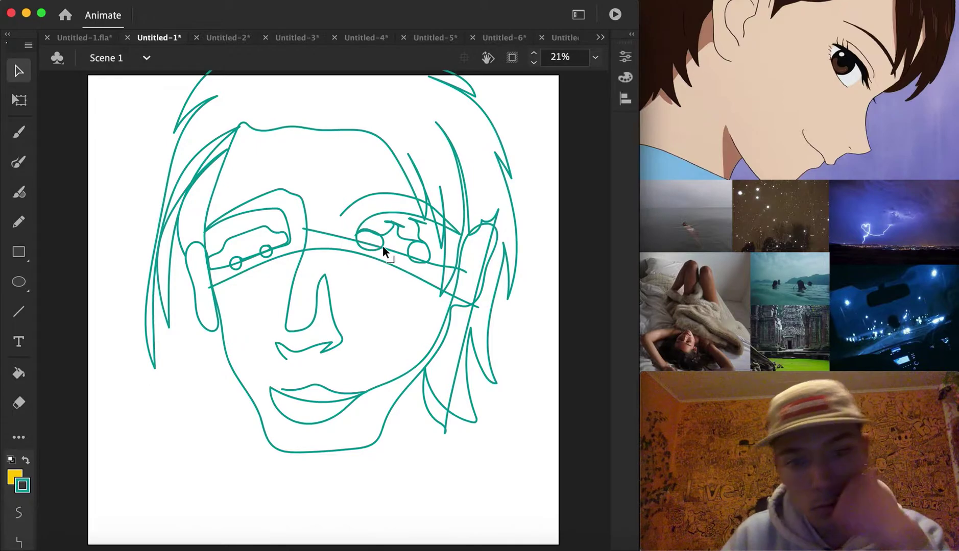
{"action": "left_click", "coordinate": [388, 244]}
{"action": "left_click", "coordinate": [415, 255]}
{"action": "left_click", "coordinate": [317, 256]}
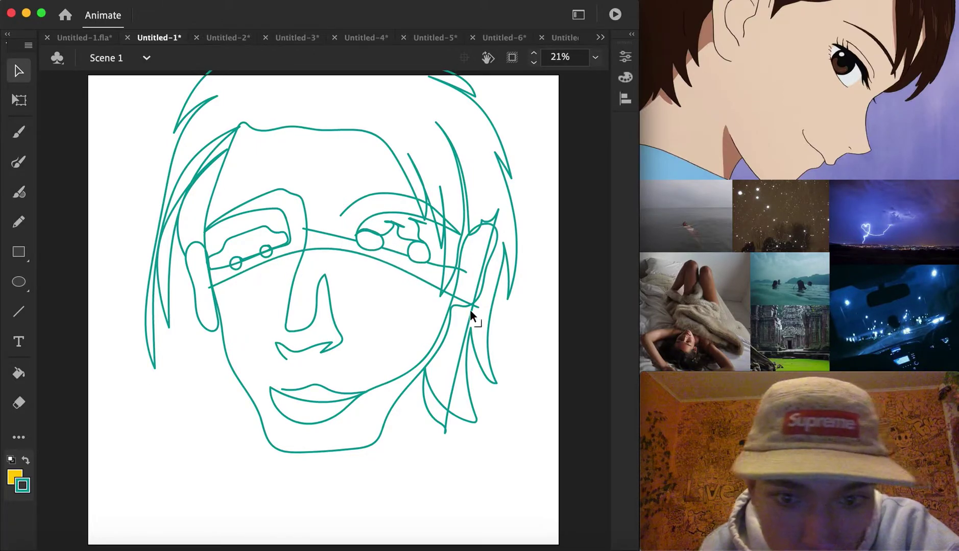
Trim the band's lower line where it overshoots the cheek and tidy the lines where it crosses the nose bridge.
{"action": "left_click", "coordinate": [450, 296]}
{"action": "left_click_drag", "start_coordinate": [447, 303], "coordinate": [474, 305]}
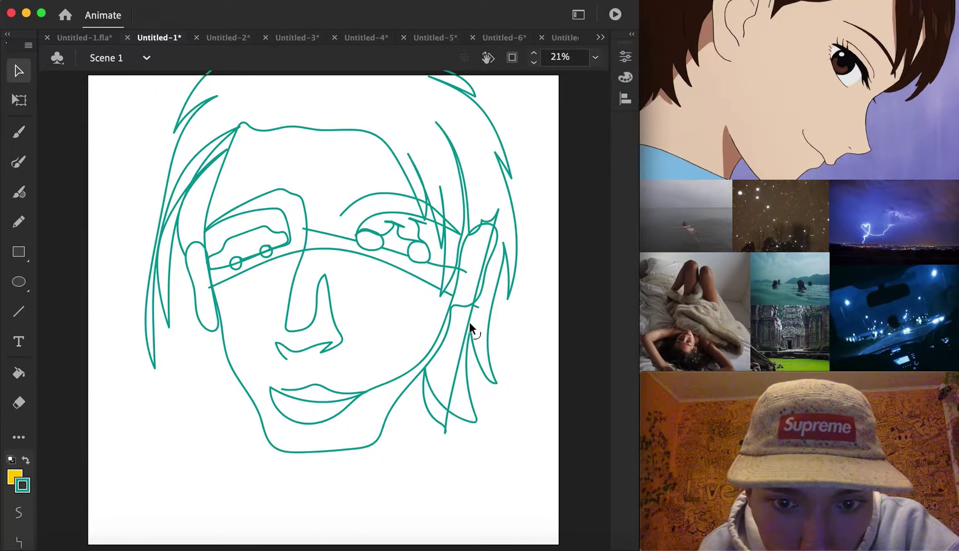
{"action": "left_click_drag", "start_coordinate": [215, 295], "coordinate": [215, 305]}
{"action": "left_click_drag", "start_coordinate": [300, 250], "coordinate": [311, 254]}
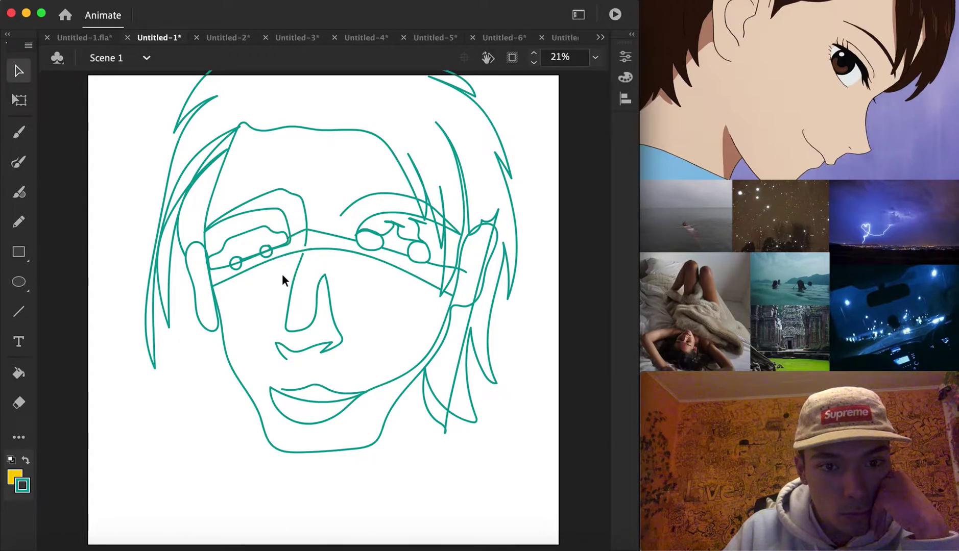
Set the fill color to turquoise and fill the band beneath the eyes.
{"action": "left_click", "coordinate": [19, 373]}
{"action": "left_click", "coordinate": [12, 482]}
{"action": "left_click", "coordinate": [14, 481]}
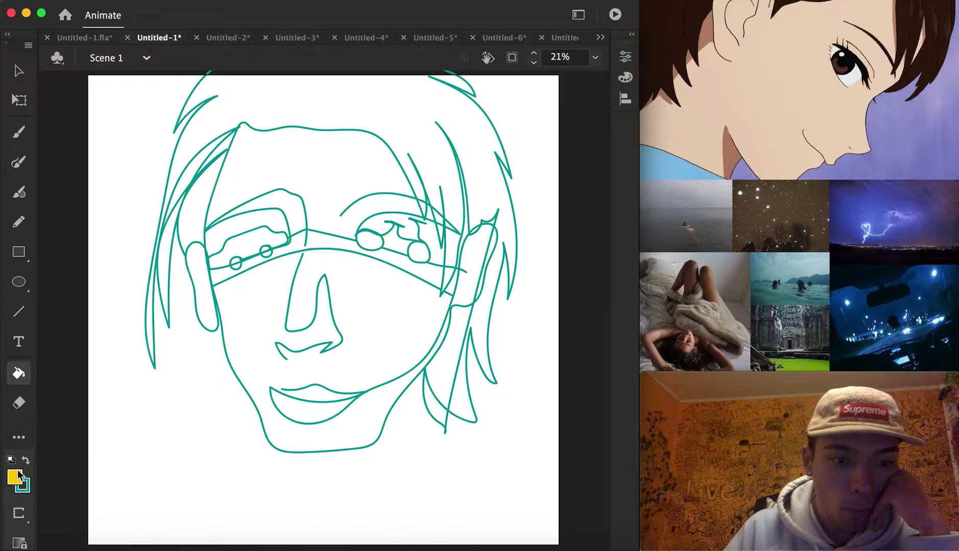
{"action": "left_click", "coordinate": [18, 477]}
{"action": "left_click", "coordinate": [200, 353]}
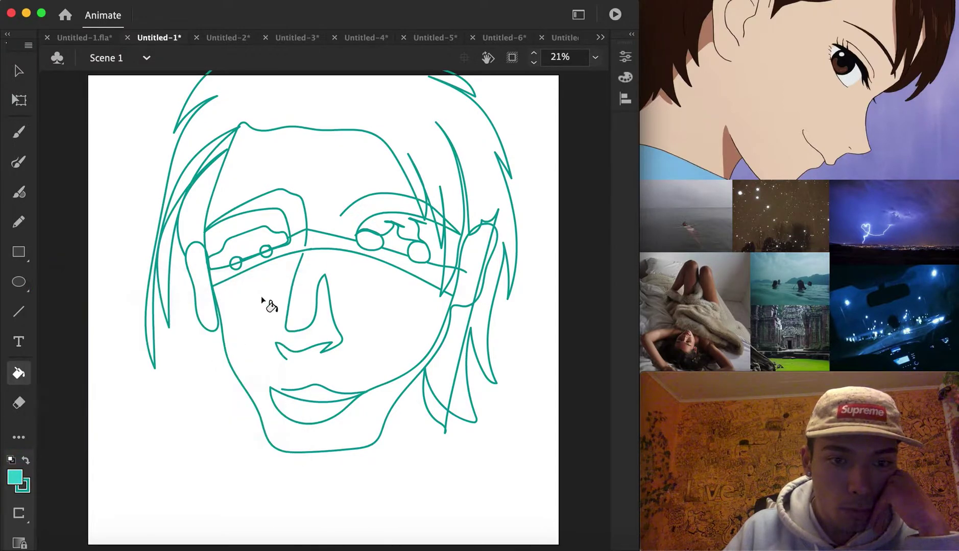
{"action": "left_click", "coordinate": [320, 246]}
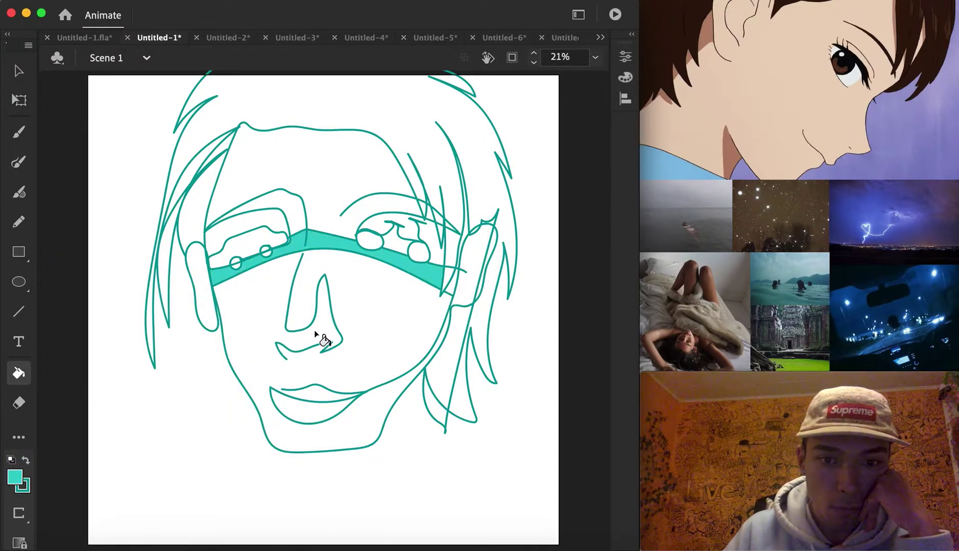
Set the fill color to green and fill the hair, including the small patch beside the band's end.
{"action": "left_click", "coordinate": [15, 476]}
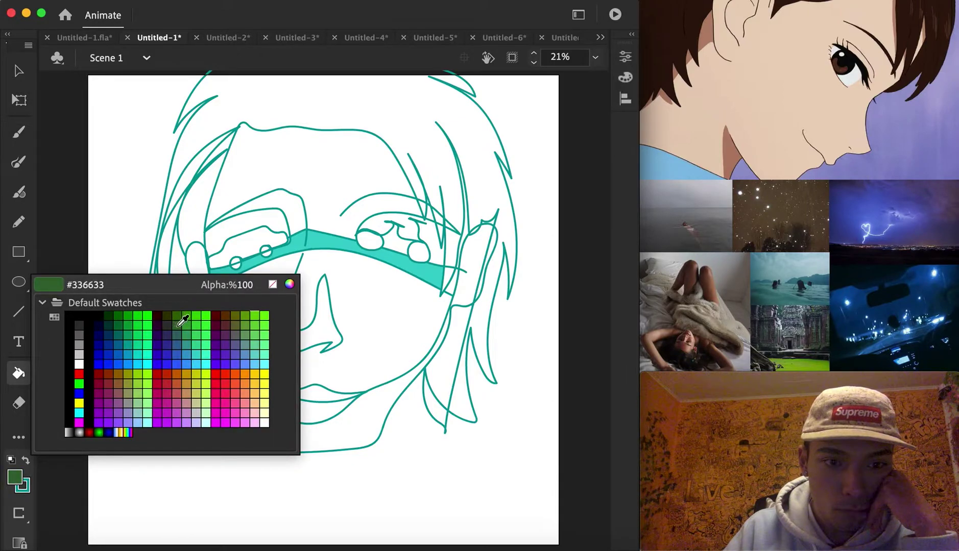
{"action": "left_click", "coordinate": [194, 321]}
{"action": "left_click", "coordinate": [449, 284]}
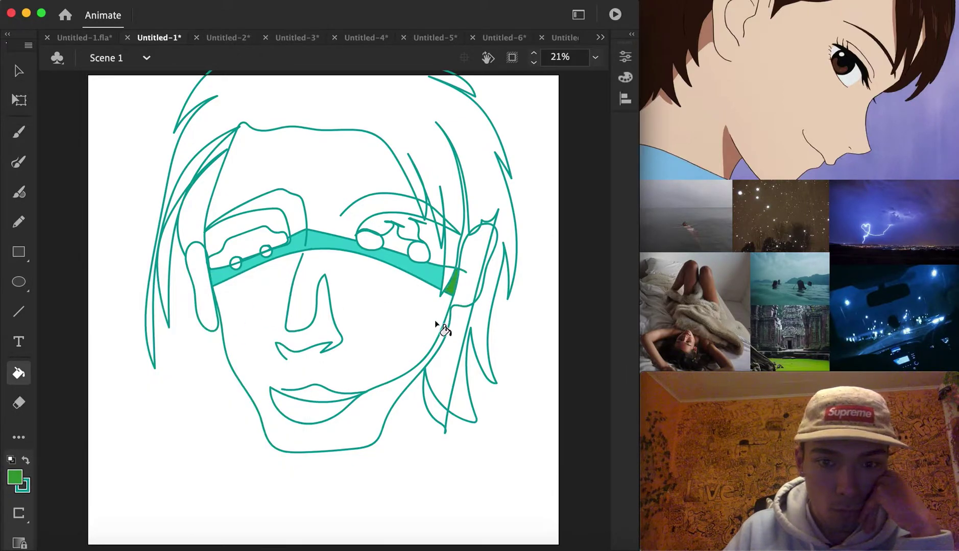
{"action": "left_click", "coordinate": [321, 106]}
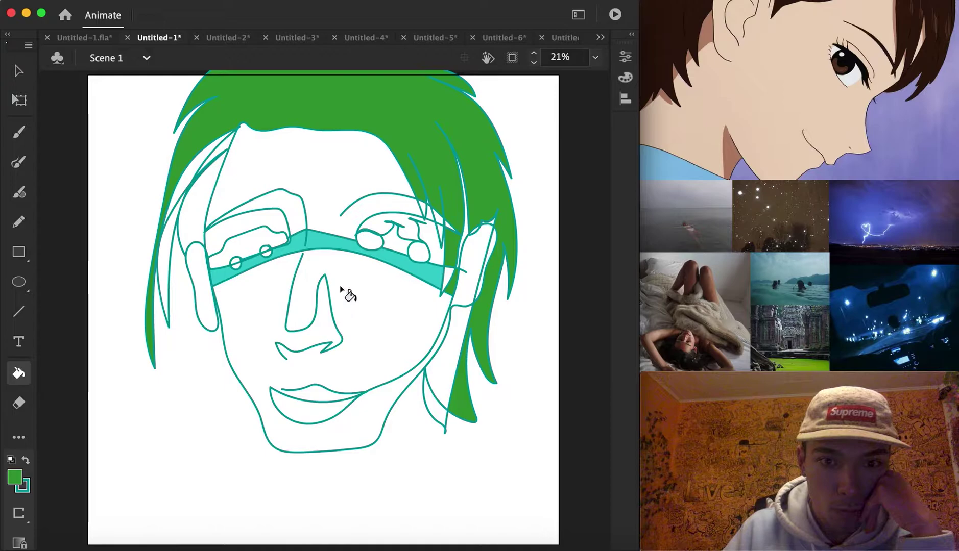
Select the whole head drawing, scale it down slightly and reposition it so the hair fits inside the canvas.
{"action": "left_click", "coordinate": [18, 71]}
{"action": "mouse_move", "coordinate": [539, 486]}
{"action": "left_mouse_down"}
{"action": "mouse_move", "coordinate": [240, 321]}
{"action": "mouse_move", "coordinate": [150, 46]}
{"action": "mouse_move", "coordinate": [114, 48]}
{"action": "left_mouse_up"}
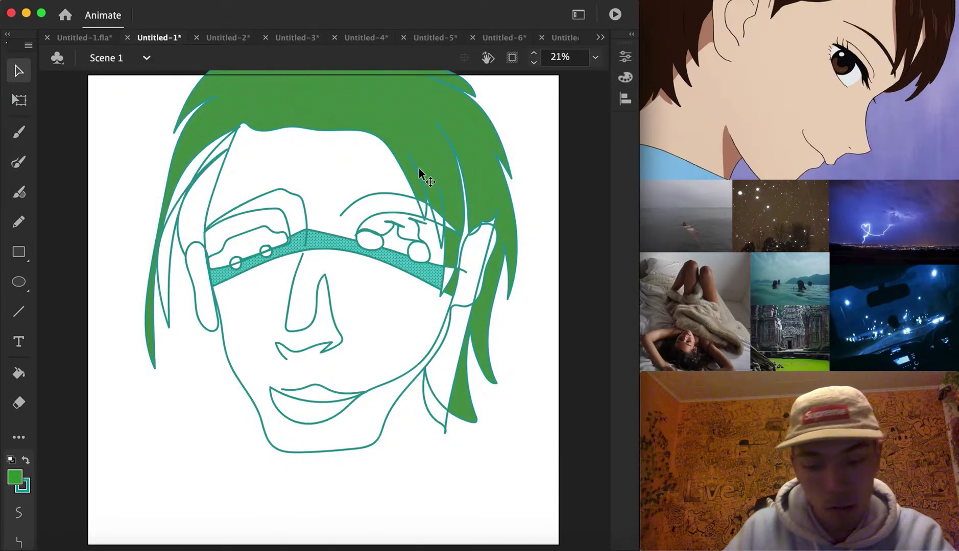
{"action": "right_click", "coordinate": [394, 109]}
{"action": "mouse_move", "coordinate": [482, 361]}
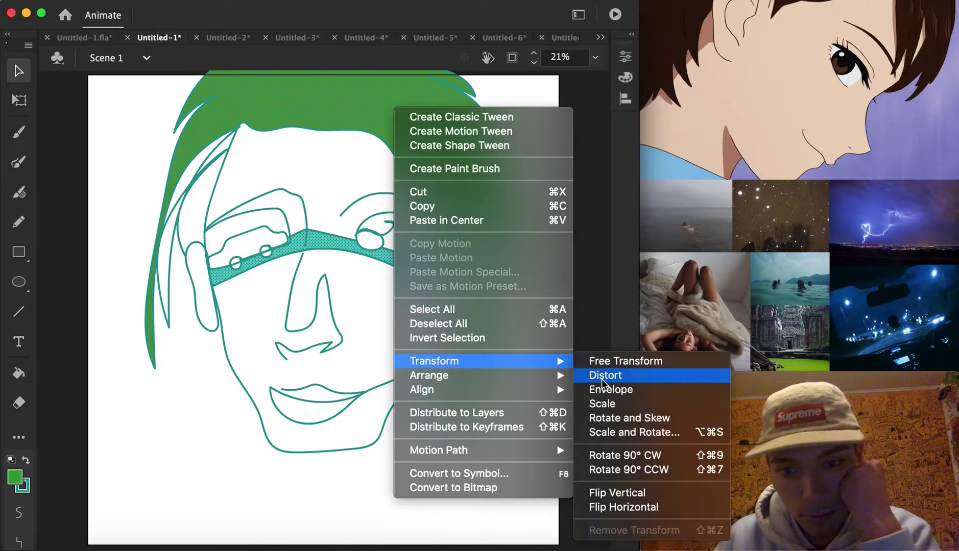
{"action": "left_click", "coordinate": [611, 404]}
{"action": "left_click_drag", "start_coordinate": [518, 453], "coordinate": [493, 427]}
{"action": "left_click_drag", "start_coordinate": [385, 134], "coordinate": [368, 212]}
{"action": "left_click_drag", "start_coordinate": [479, 148], "coordinate": [494, 133]}
{"action": "left_click_drag", "start_coordinate": [417, 175], "coordinate": [435, 153]}
{"action": "left_click", "coordinate": [520, 209]}
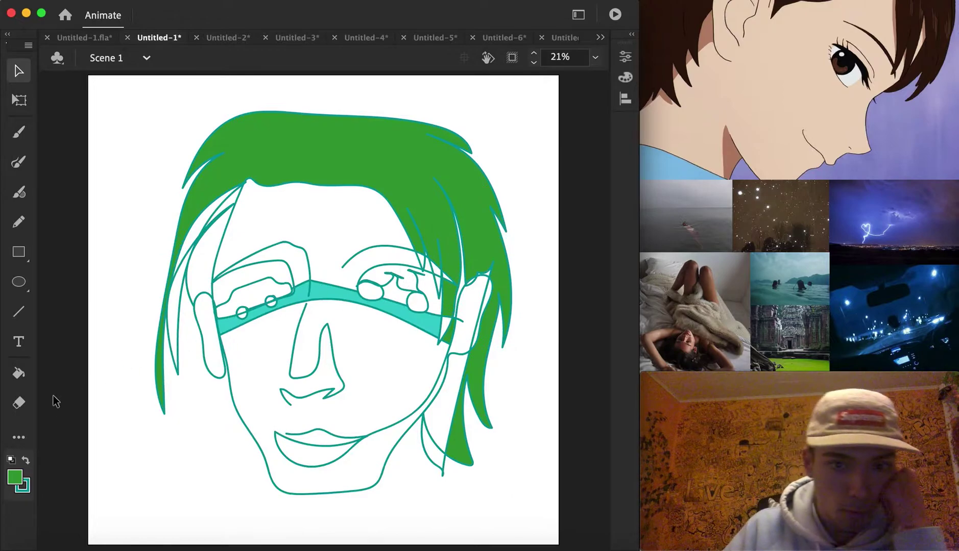
Set the fill color to light cyan #99FFFF and fill the forehead with the Paint Bucket.
{"action": "left_click", "coordinate": [15, 479]}
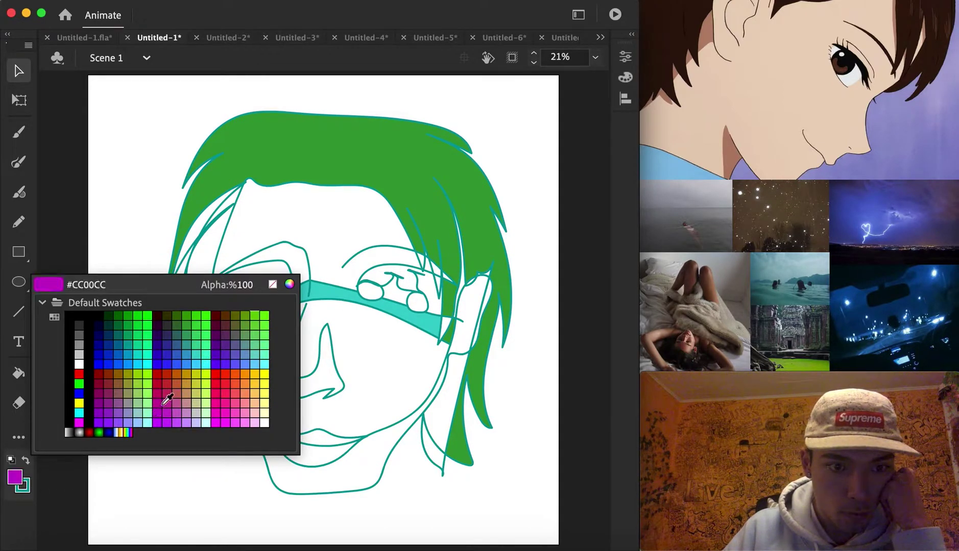
{"action": "left_click", "coordinate": [148, 422]}
{"action": "left_click", "coordinate": [19, 374]}
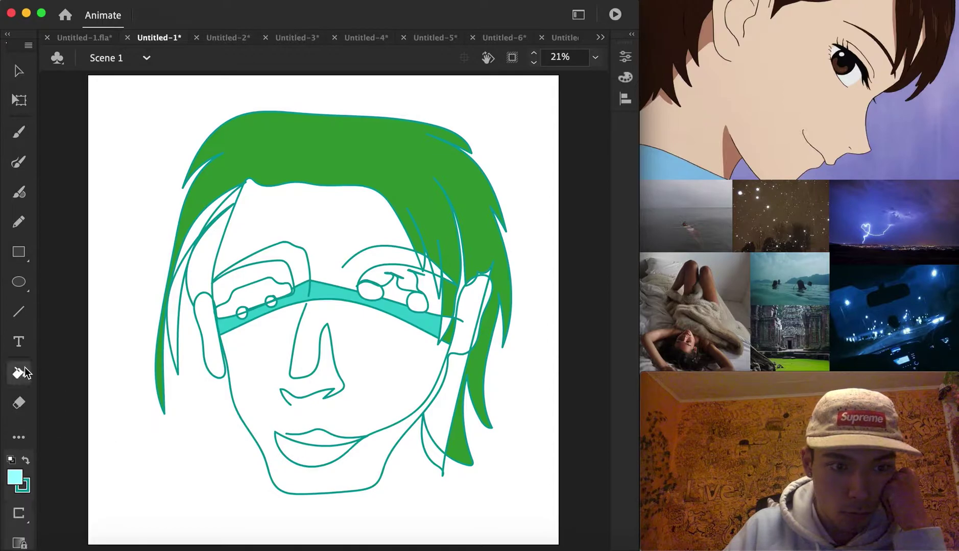
{"action": "left_click", "coordinate": [317, 215]}
Set the fill color to bright lime green and fill the eye areas around both cars.
{"action": "left_click", "coordinate": [15, 479]}
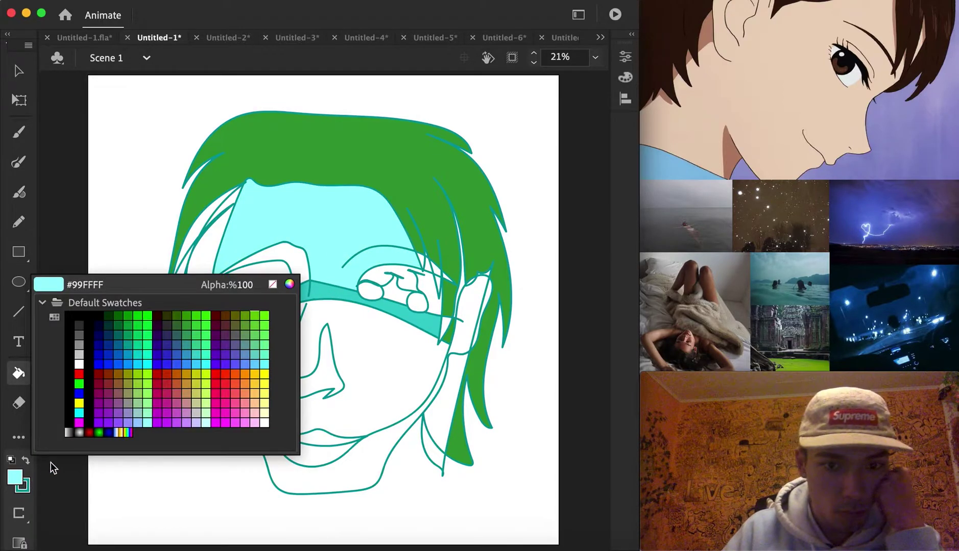
{"action": "left_click", "coordinate": [262, 315]}
{"action": "left_click", "coordinate": [402, 276]}
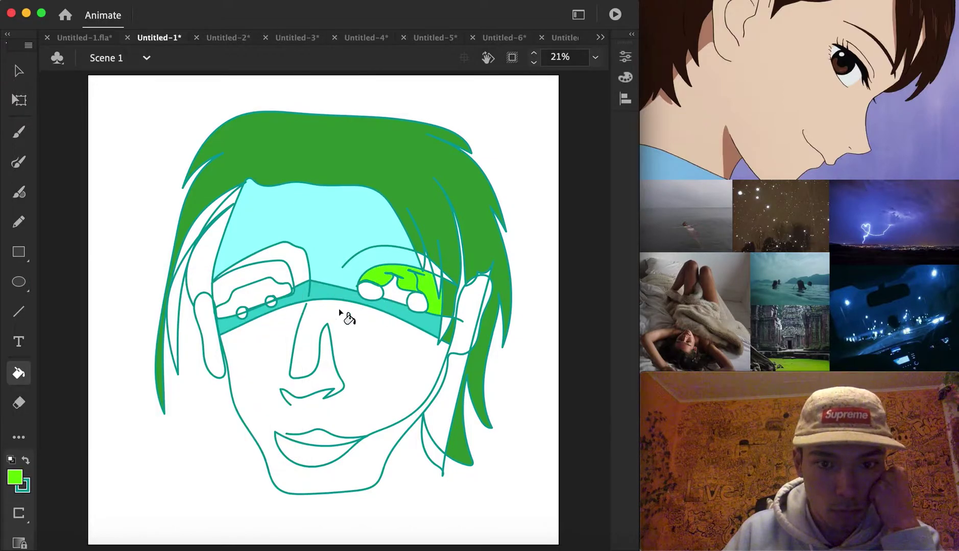
{"action": "left_click", "coordinate": [247, 282]}
Fill the area above the left eye's car with light gray #CCCCCC and the car body with very dark navy.
{"action": "left_click", "coordinate": [21, 474]}
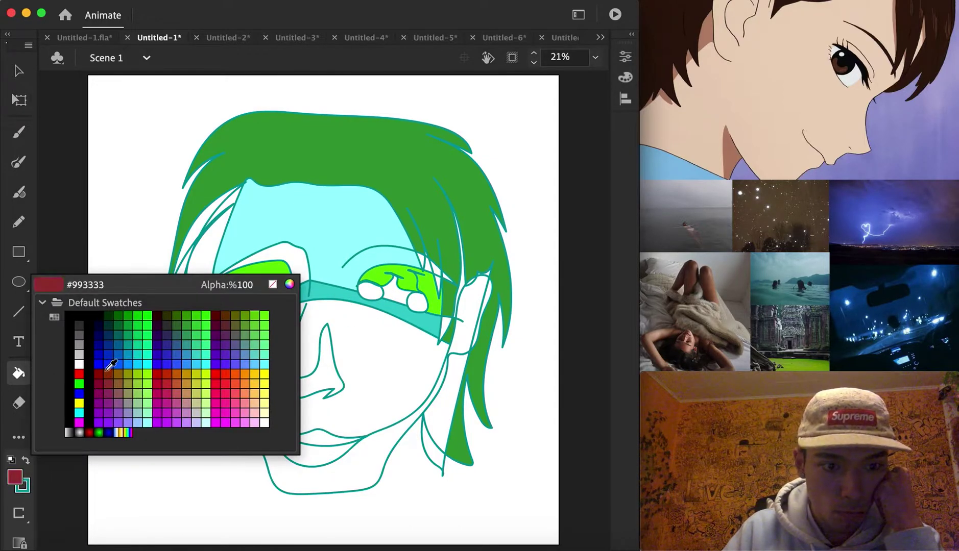
{"action": "left_click", "coordinate": [79, 353]}
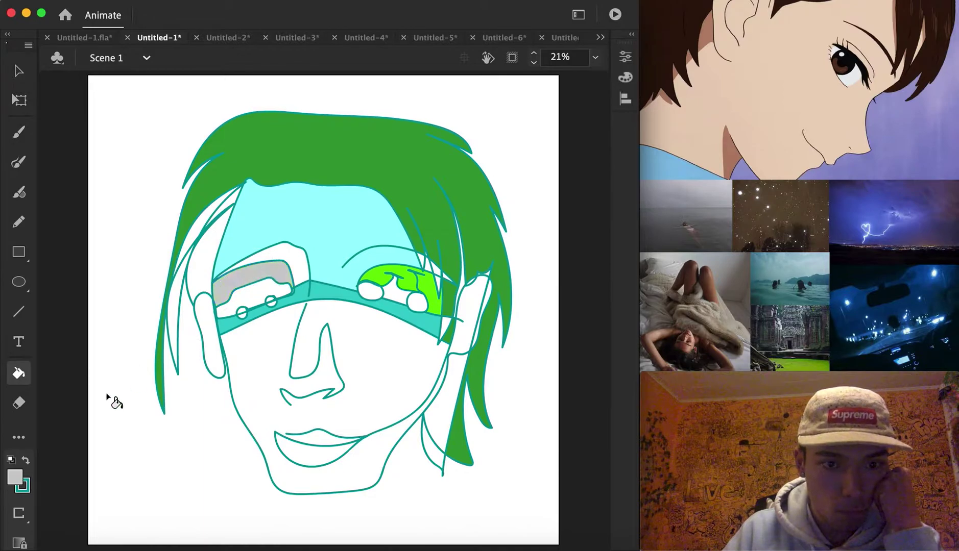
{"action": "left_click", "coordinate": [23, 477]}
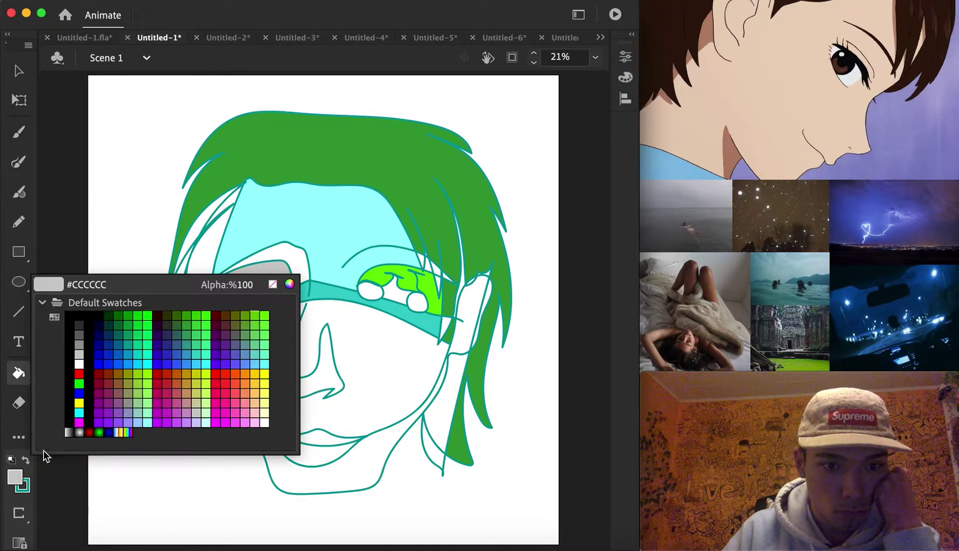
{"action": "left_click", "coordinate": [103, 331]}
{"action": "left_click", "coordinate": [251, 304]}
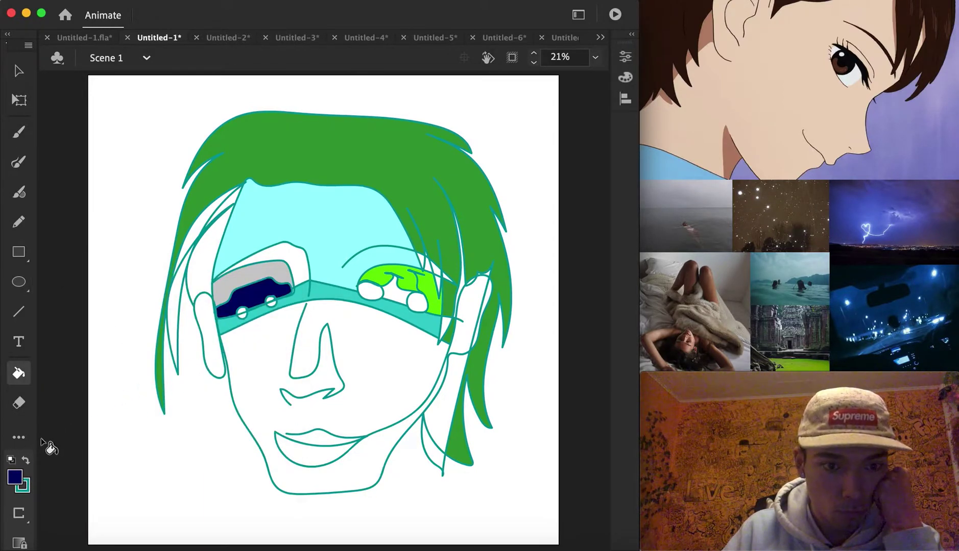
Fill the right eye's car wheels golden yellow, then its body and the left eyelid with yellow-green #99CC00.
{"action": "left_click", "coordinate": [21, 481]}
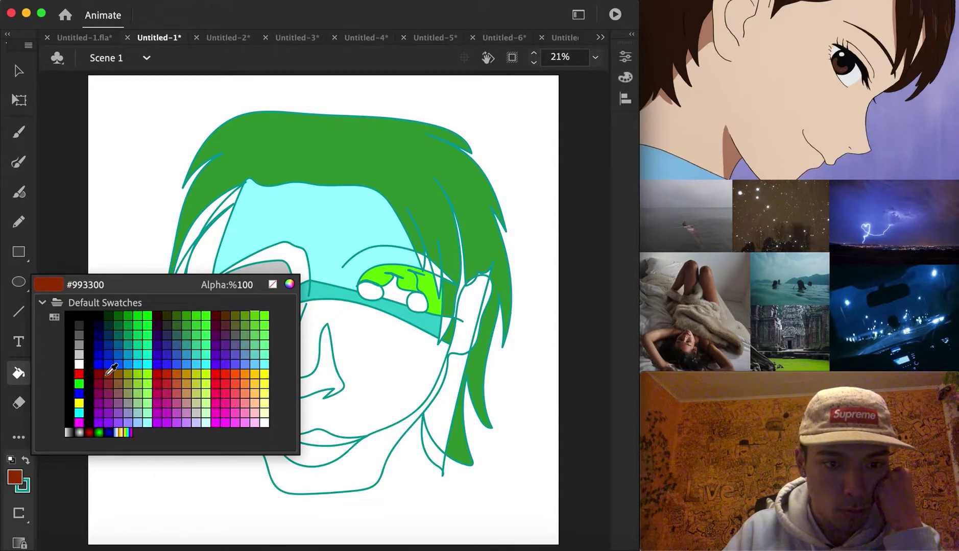
{"action": "left_click", "coordinate": [256, 373]}
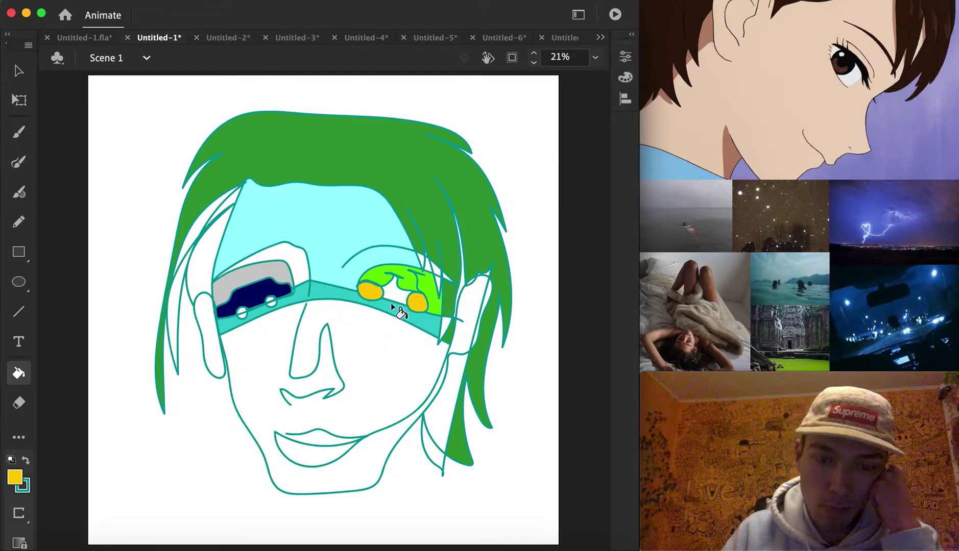
{"action": "left_click", "coordinate": [16, 478]}
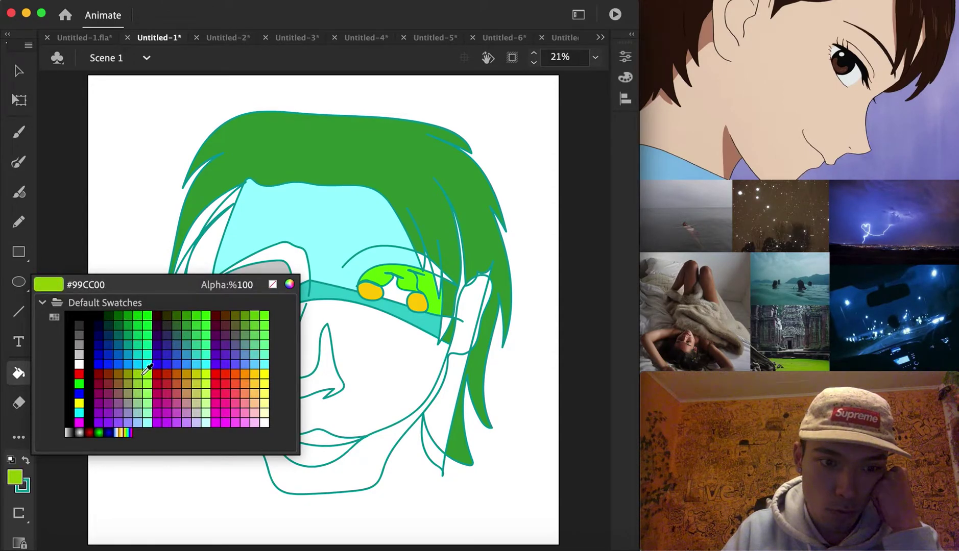
{"action": "left_click", "coordinate": [145, 371]}
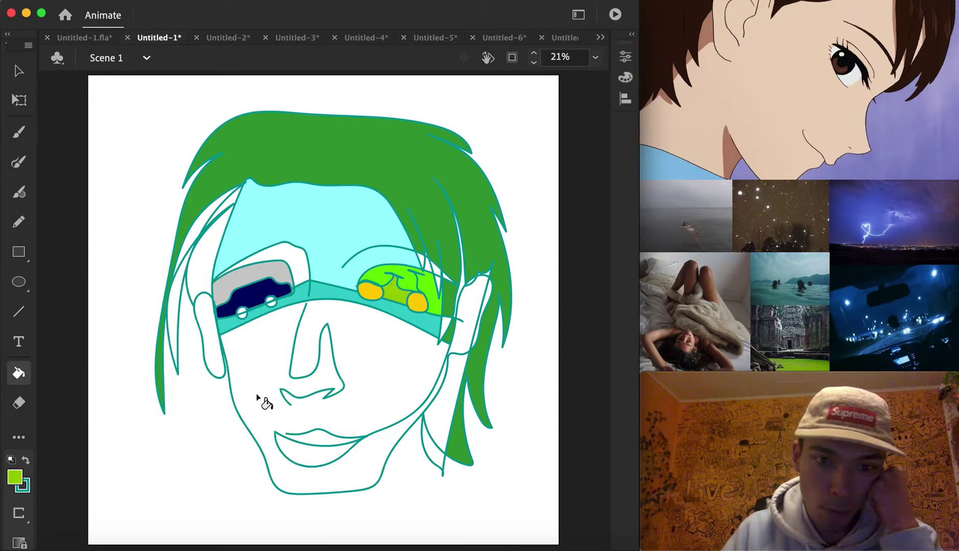
{"action": "left_click", "coordinate": [284, 255]}
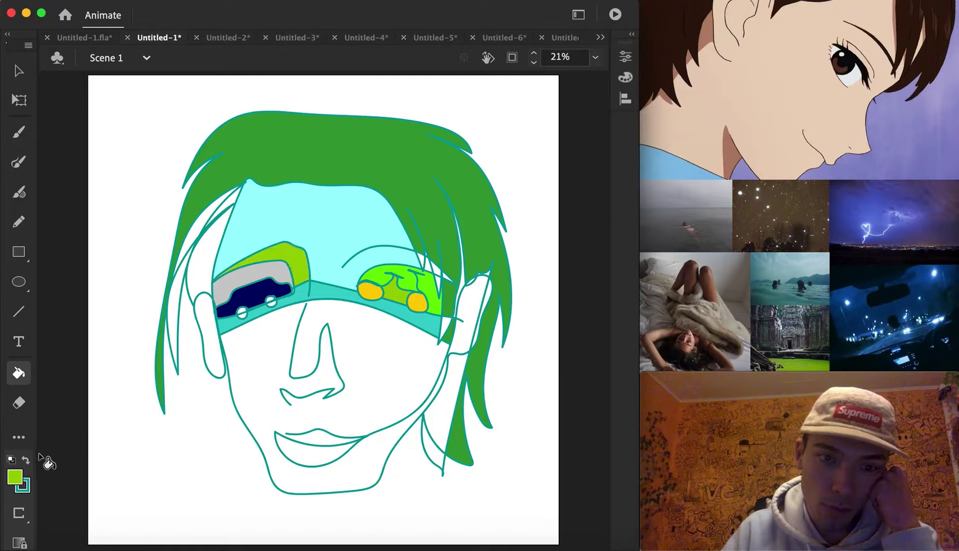
Refill the area above the left eye's car with orange and the left eyelid with dark blue.
{"action": "left_click", "coordinate": [19, 477]}
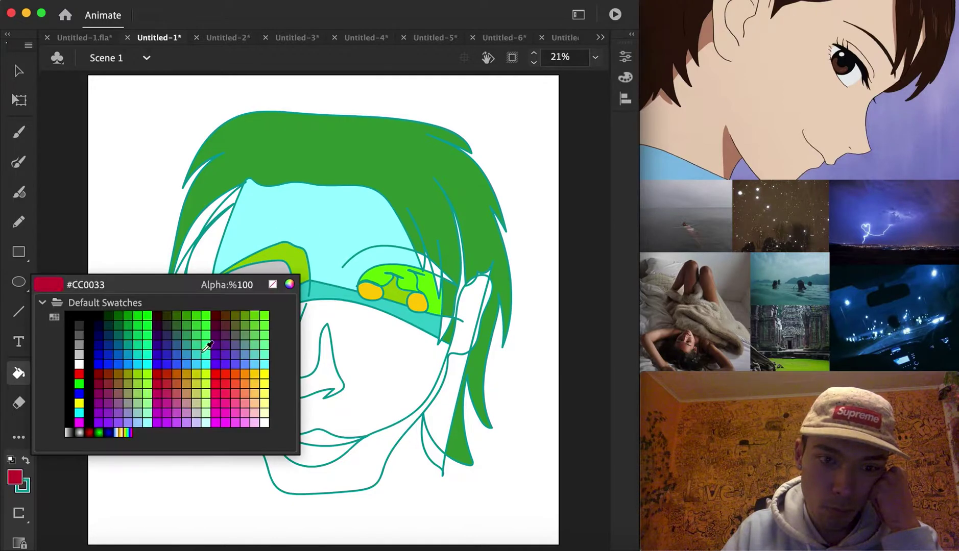
{"action": "left_click", "coordinate": [236, 374]}
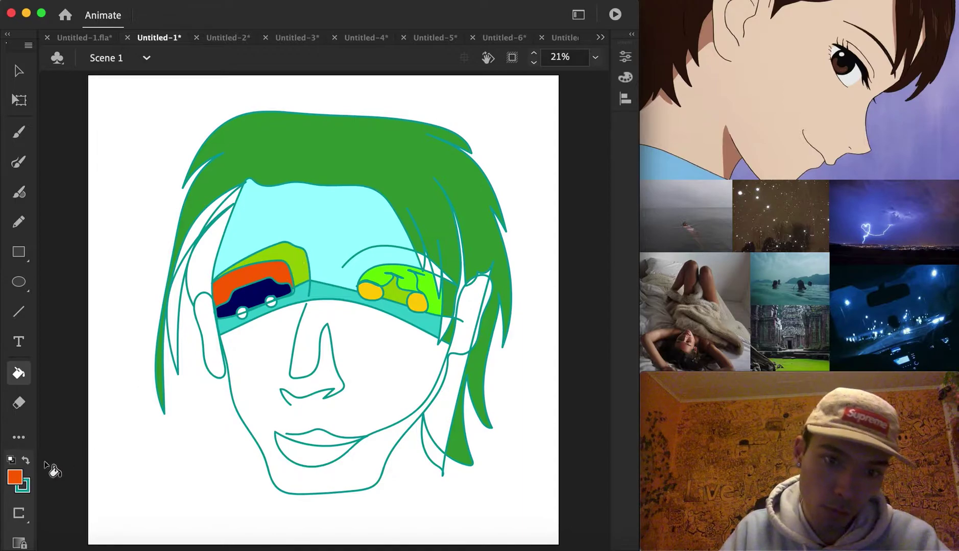
{"action": "left_click", "coordinate": [16, 478]}
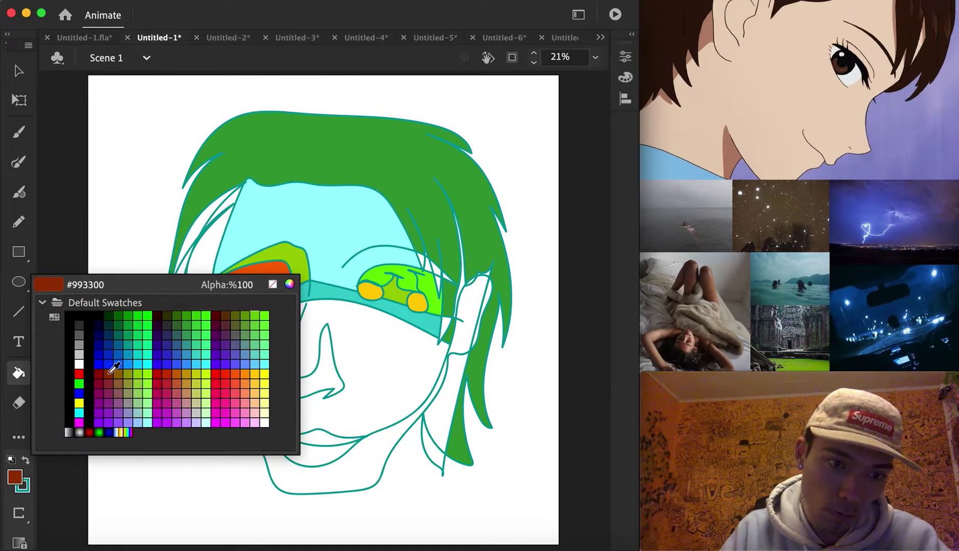
{"action": "left_click", "coordinate": [100, 343]}
{"action": "left_click", "coordinate": [302, 254]}
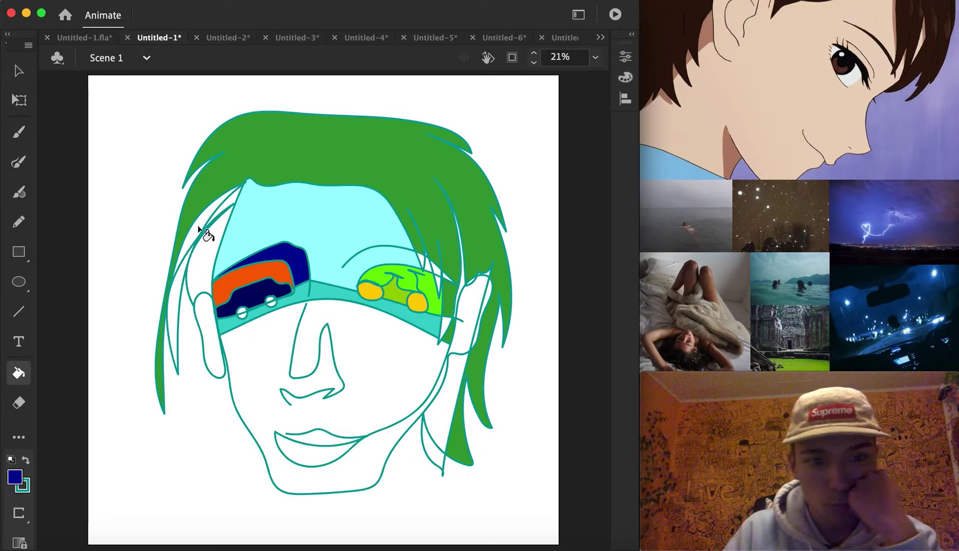
Fill the left temple sections with dark blue and the thin strands between them with a brighter blue.
{"action": "left_click", "coordinate": [196, 261]}
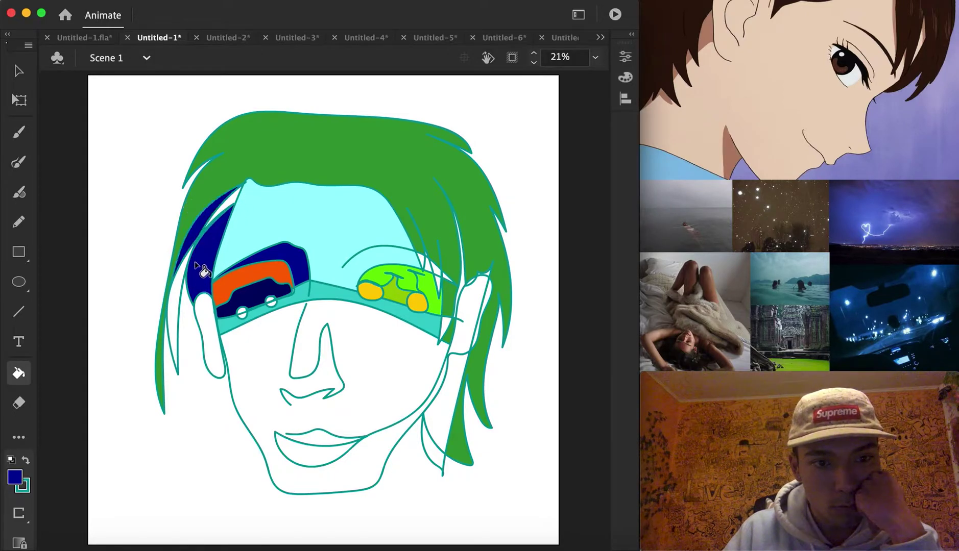
{"action": "left_click", "coordinate": [15, 477]}
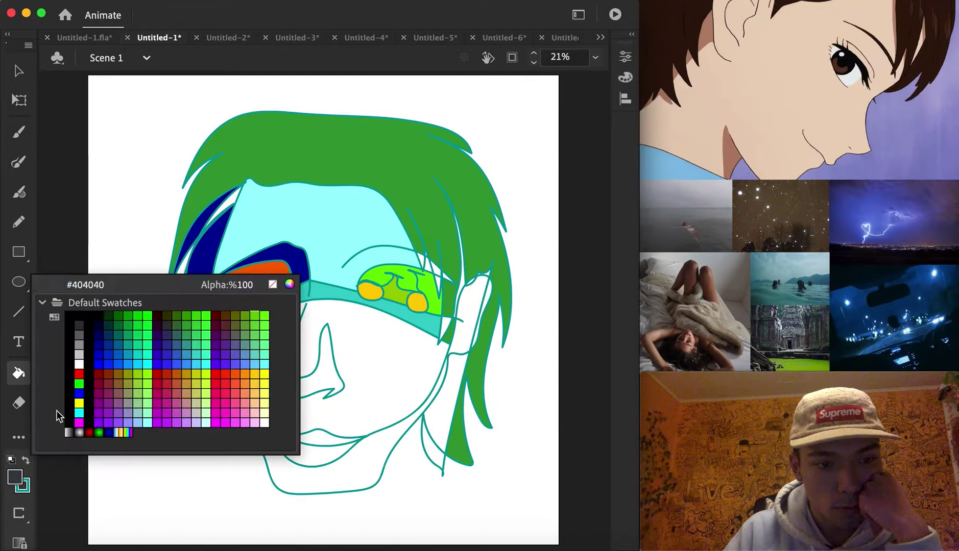
{"action": "left_click", "coordinate": [100, 350]}
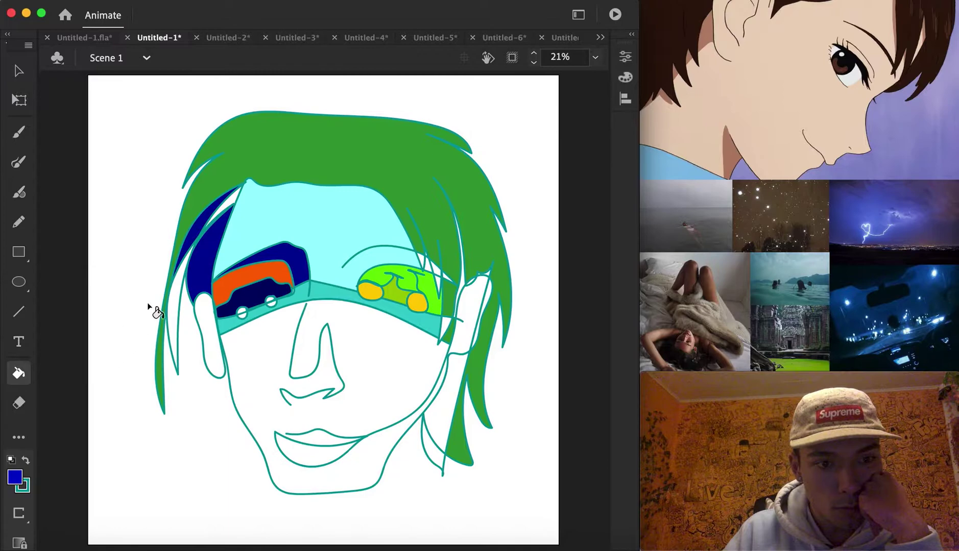
{"action": "left_click", "coordinate": [233, 204]}
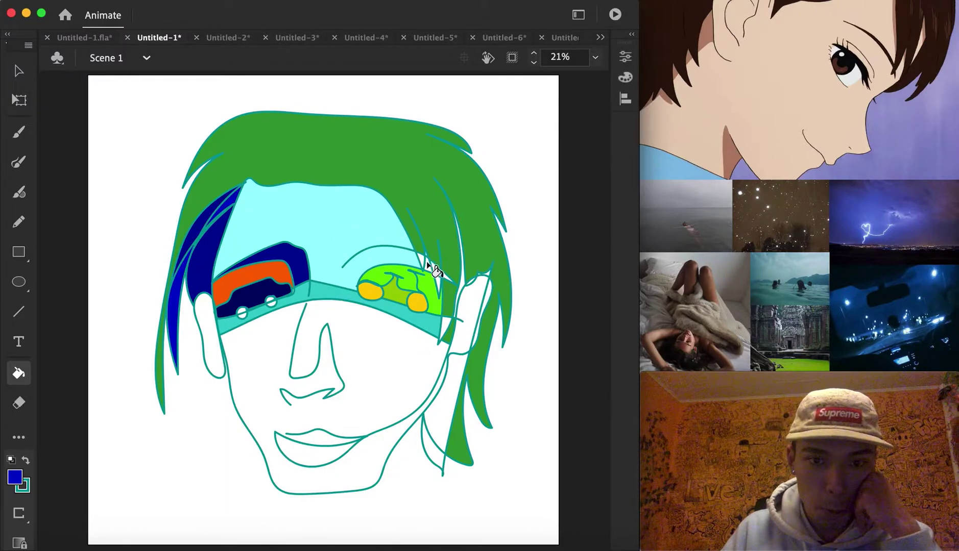
Set the fill color to pale yellow and fill the small patches beside the right eye and at the band's end.
{"action": "left_click", "coordinate": [15, 477]}
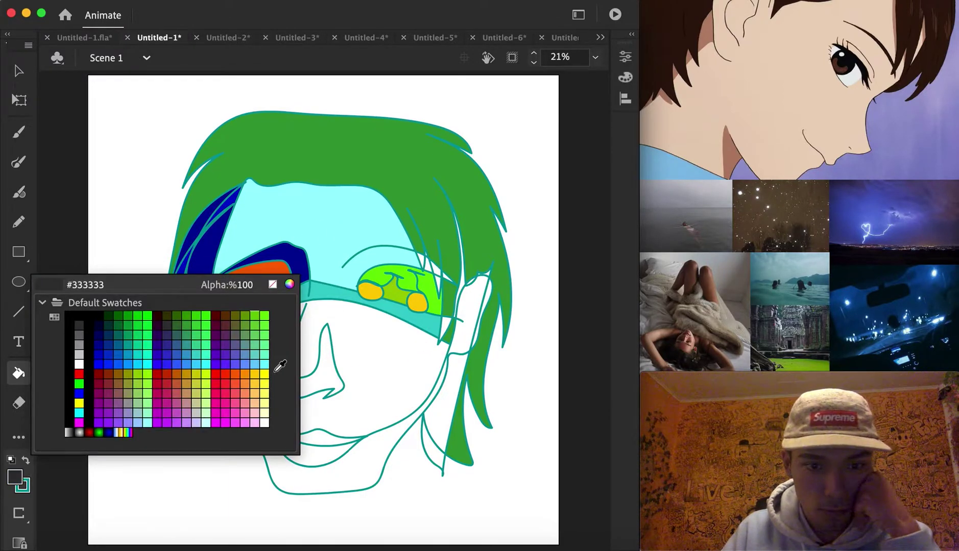
{"action": "left_click", "coordinate": [266, 394]}
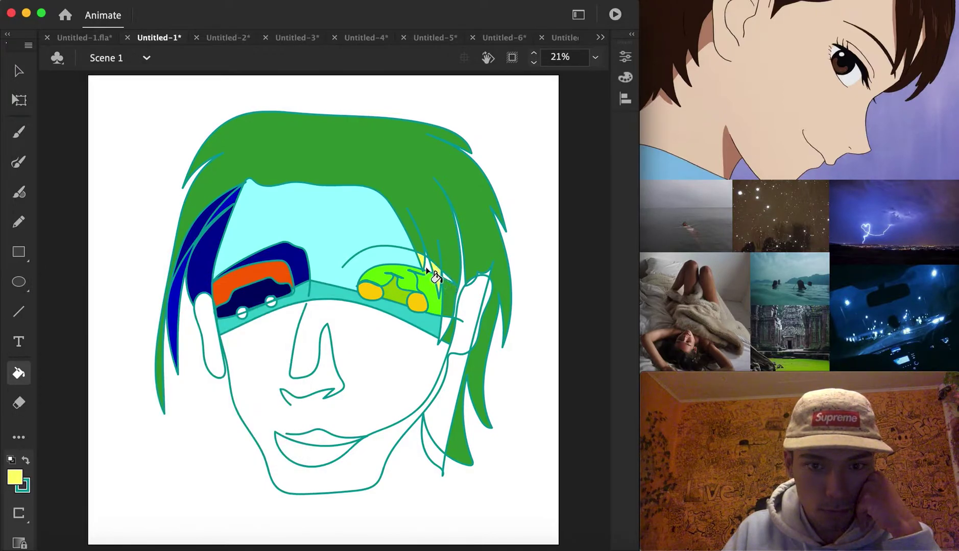
{"action": "left_click", "coordinate": [450, 331]}
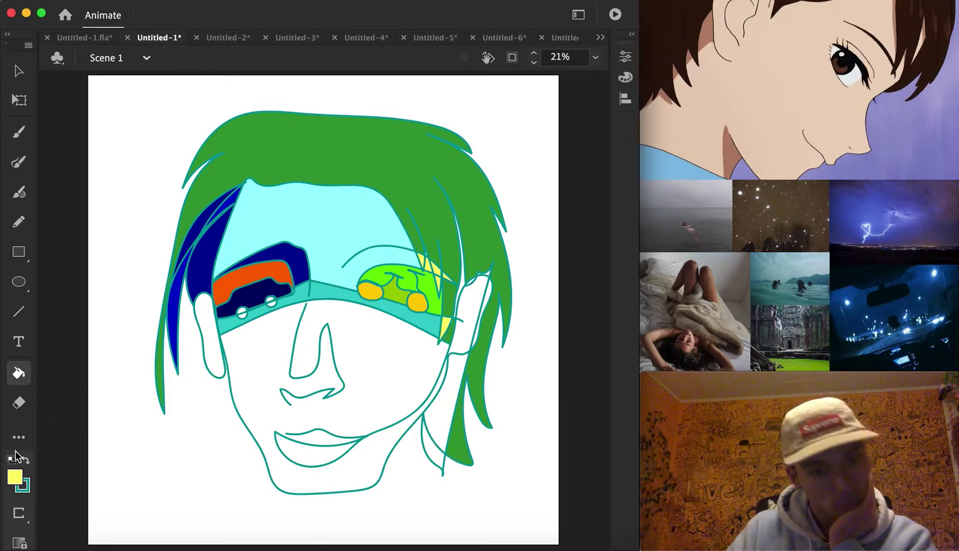
Set the fill color to dark olive and fill the lower face beneath the turquoise band.
{"action": "left_click", "coordinate": [21, 478]}
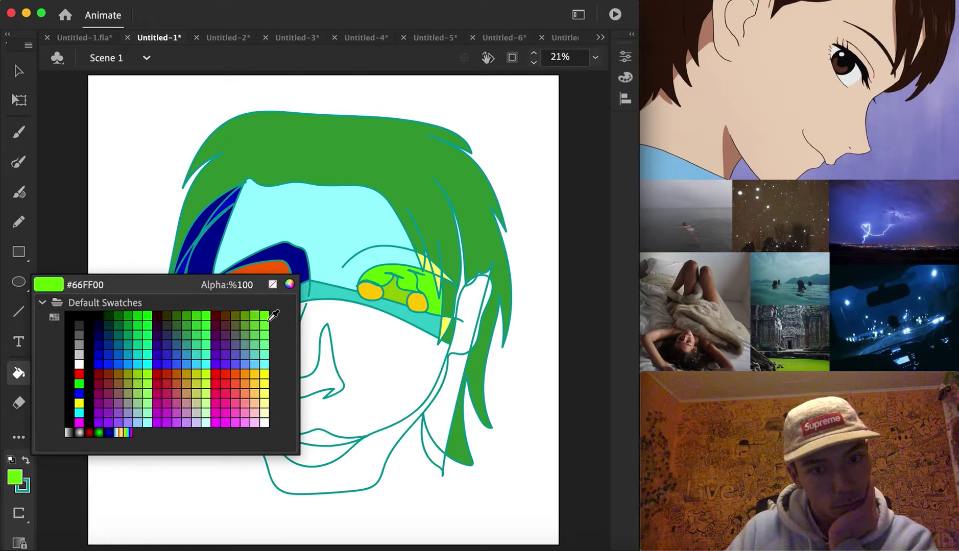
{"action": "left_click", "coordinate": [238, 325]}
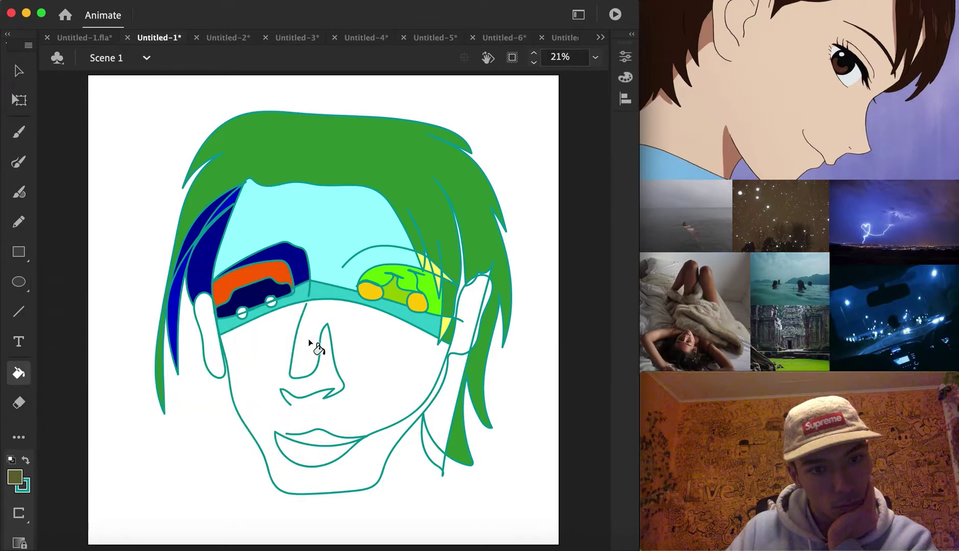
{"action": "left_click", "coordinate": [355, 346]}
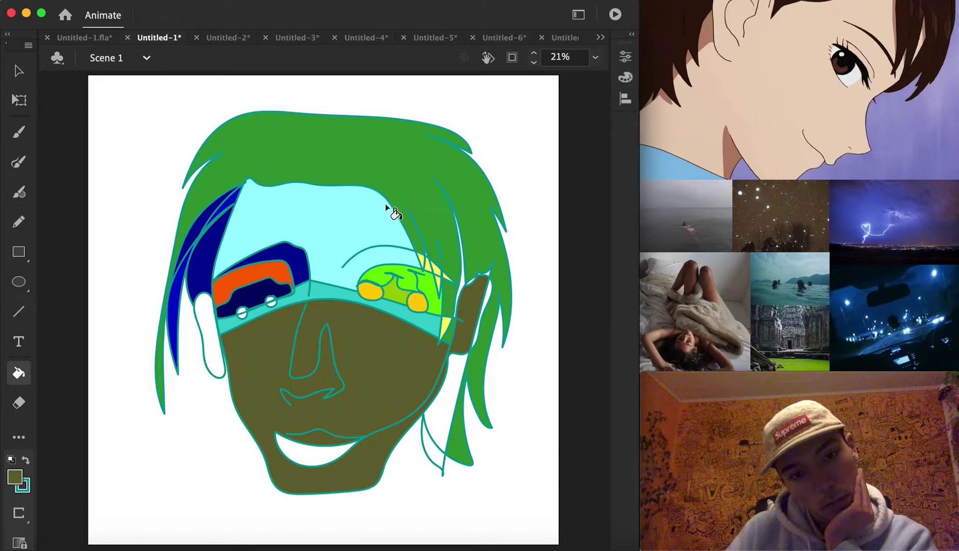
Set the fill color to muted steel blue and fill the left ear.
{"action": "left_click", "coordinate": [17, 479]}
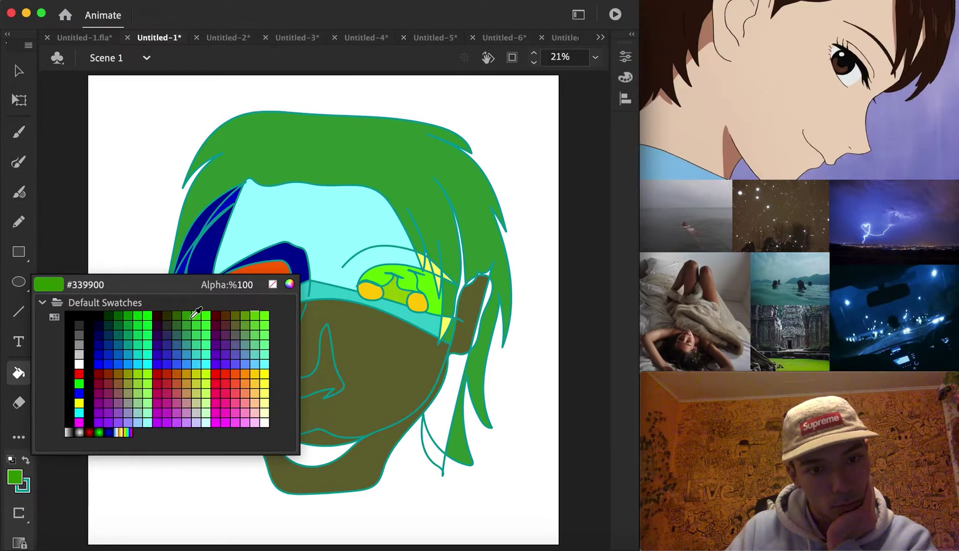
{"action": "left_click", "coordinate": [184, 340]}
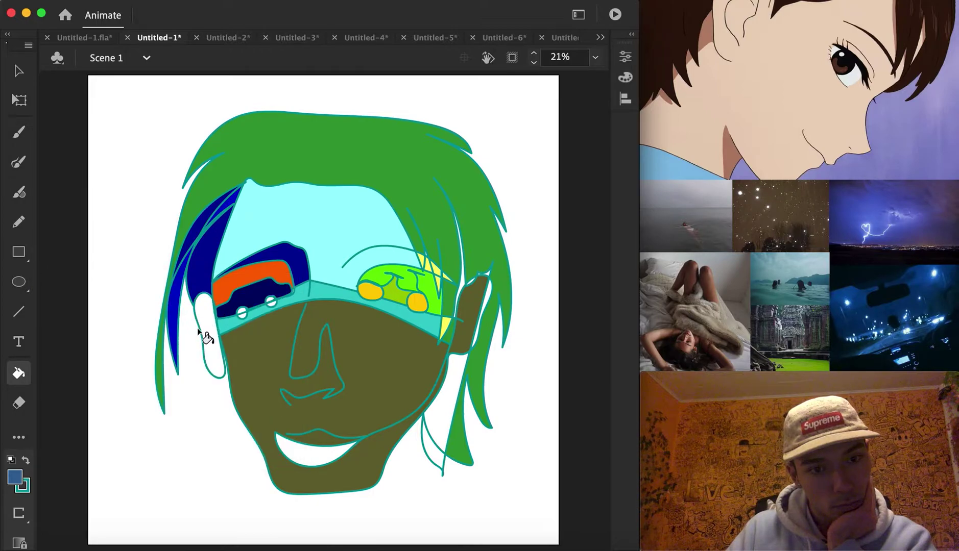
{"action": "left_click", "coordinate": [198, 332]}
Adjust the outline where the right ear meets the cheek and fill that ear with the rainbow gradient.
{"action": "left_click", "coordinate": [18, 72]}
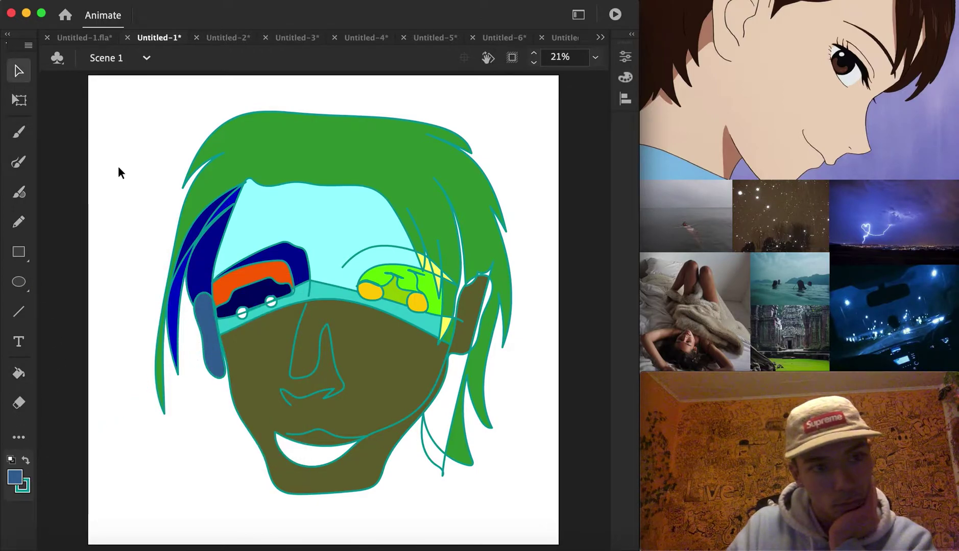
{"action": "left_click", "coordinate": [447, 357]}
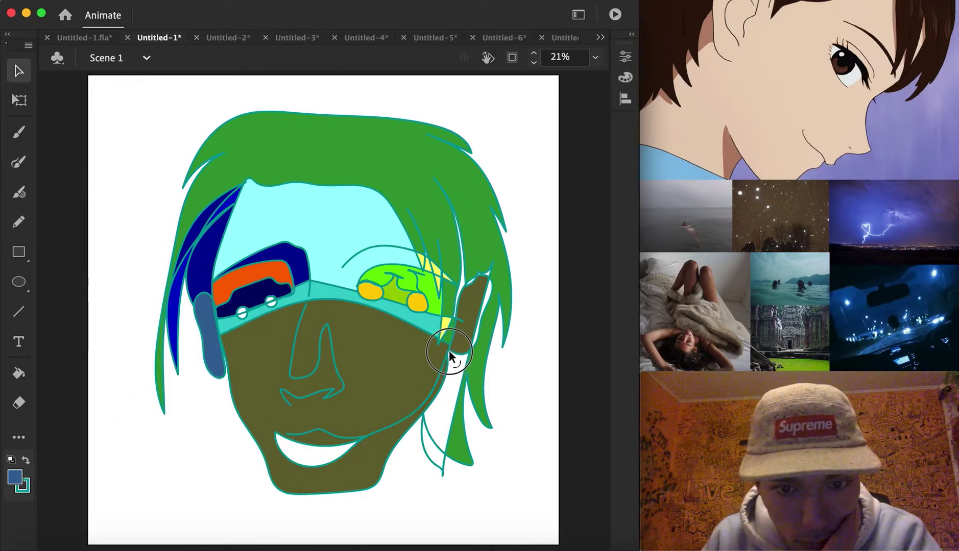
{"action": "left_click", "coordinate": [18, 374]}
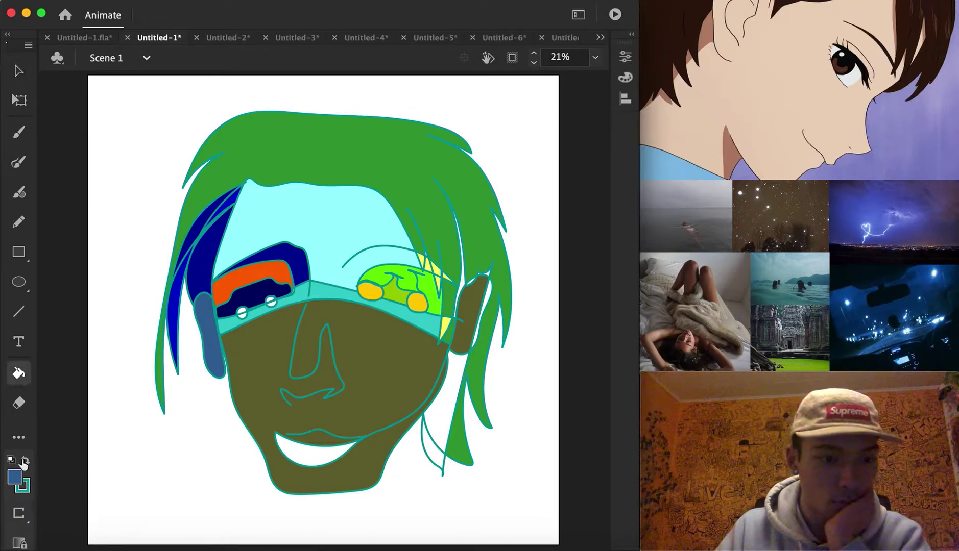
{"action": "left_click", "coordinate": [16, 479]}
{"action": "left_click", "coordinate": [156, 427]}
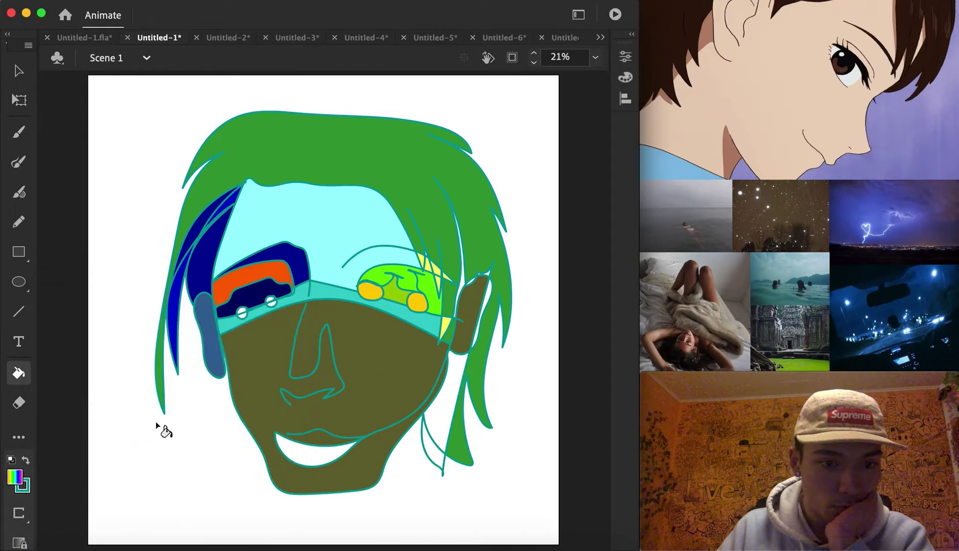
{"action": "left_click", "coordinate": [480, 308]}
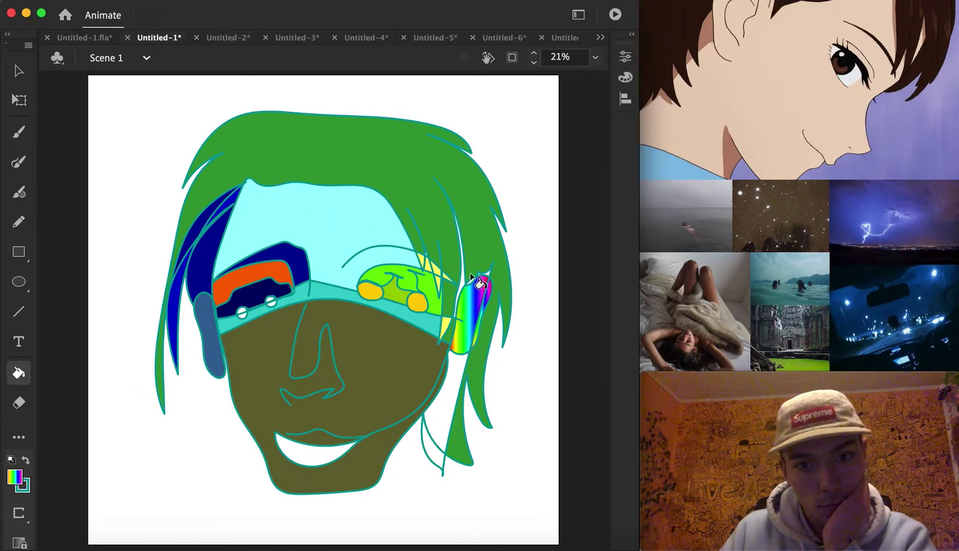
Set the fill color to the hair's green and fill the loose strand below the rainbow ear.
{"action": "left_click", "coordinate": [7, 486]}
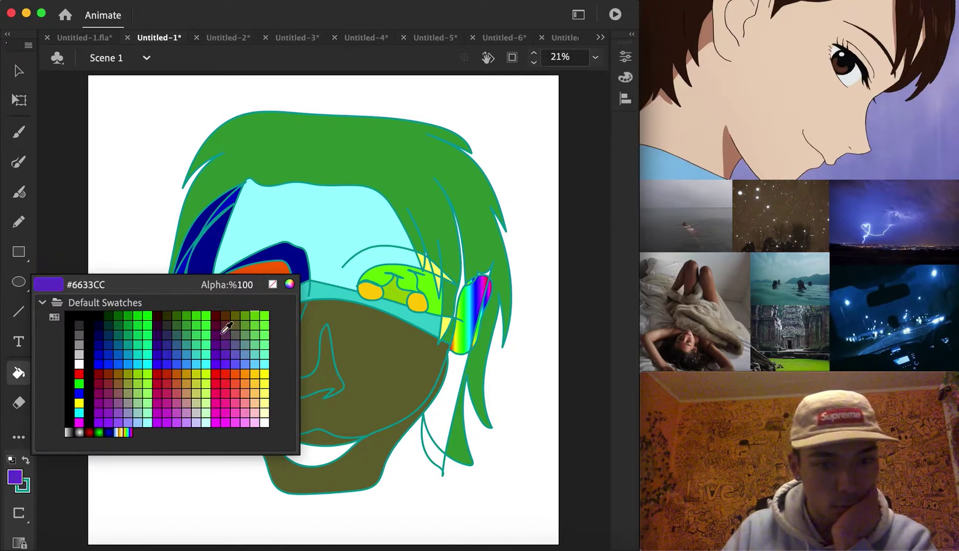
{"action": "left_click", "coordinate": [451, 333]}
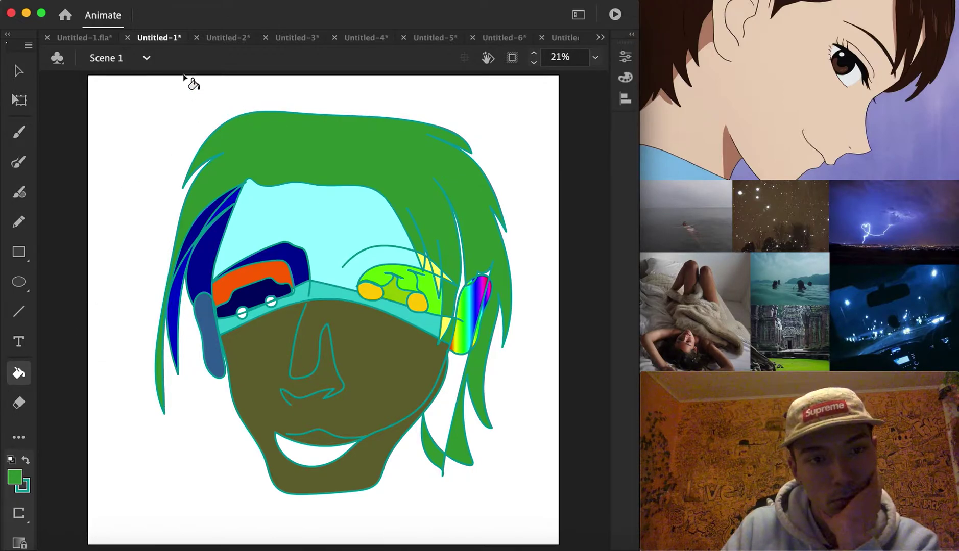
Clear the artwork in Untitled-2 and paint a teal face outline with hairline, hooked eye shapes, nose, lips and one ear.
{"action": "key", "text": "super+a"}
{"action": "key", "text": "BackSpace"}
{"action": "left_click", "coordinate": [19, 162]}
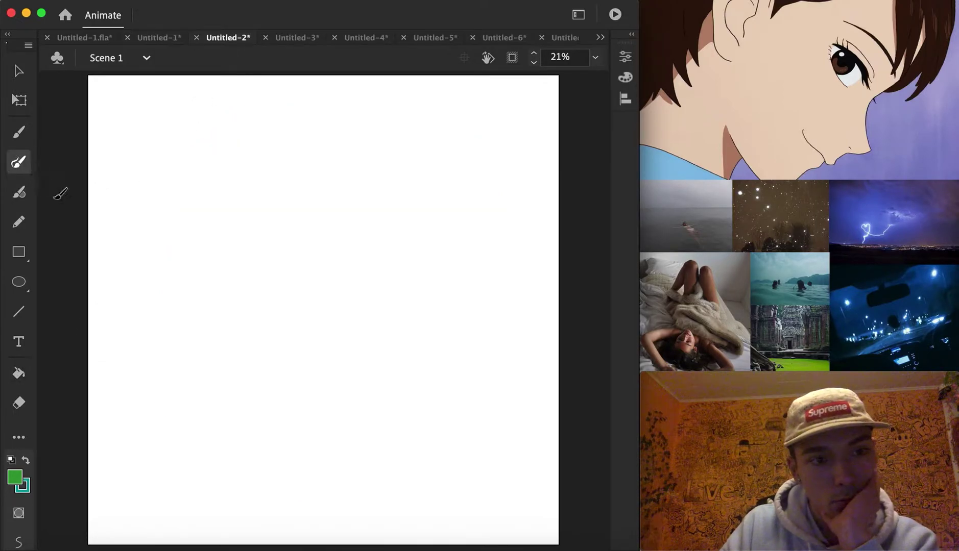
{"action": "mouse_move", "coordinate": [269, 321]}
{"action": "left_mouse_down"}
{"action": "mouse_move", "coordinate": [326, 338]}
{"action": "mouse_move", "coordinate": [310, 315]}
{"action": "mouse_move", "coordinate": [319, 256]}
{"action": "mouse_move", "coordinate": [278, 299]}
{"action": "mouse_move", "coordinate": [293, 240]}
{"action": "mouse_move", "coordinate": [279, 211]}
{"action": "mouse_move", "coordinate": [224, 233]}
{"action": "mouse_move", "coordinate": [270, 241]}
{"action": "mouse_move", "coordinate": [223, 265]}
{"action": "mouse_move", "coordinate": [252, 268]}
{"action": "mouse_move", "coordinate": [232, 317]}
{"action": "mouse_move", "coordinate": [251, 359]}
{"action": "mouse_move", "coordinate": [337, 372]}
{"action": "mouse_move", "coordinate": [281, 381]}
{"action": "mouse_move", "coordinate": [259, 371]}
{"action": "mouse_move", "coordinate": [271, 399]}
{"action": "mouse_move", "coordinate": [311, 404]}
{"action": "mouse_move", "coordinate": [349, 367]}
{"action": "mouse_move", "coordinate": [335, 302]}
{"action": "mouse_move", "coordinate": [337, 249]}
{"action": "mouse_move", "coordinate": [379, 212]}
{"action": "mouse_move", "coordinate": [418, 244]}
{"action": "mouse_move", "coordinate": [374, 238]}
{"action": "mouse_move", "coordinate": [404, 278]}
{"action": "mouse_move", "coordinate": [370, 273]}
{"action": "mouse_move", "coordinate": [382, 289]}
{"action": "mouse_move", "coordinate": [419, 292]}
{"action": "mouse_move", "coordinate": [479, 246]}
{"action": "mouse_move", "coordinate": [482, 288]}
{"action": "mouse_move", "coordinate": [365, 413]}
{"action": "mouse_move", "coordinate": [327, 441]}
{"action": "mouse_move", "coordinate": [277, 440]}
{"action": "mouse_move", "coordinate": [234, 344]}
{"action": "mouse_move", "coordinate": [223, 257]}
{"action": "mouse_move", "coordinate": [223, 229]}
{"action": "mouse_move", "coordinate": [263, 154]}
{"action": "mouse_move", "coordinate": [322, 164]}
{"action": "mouse_move", "coordinate": [389, 158]}
{"action": "mouse_move", "coordinate": [433, 219]}
{"action": "mouse_move", "coordinate": [445, 262]}
{"action": "mouse_move", "coordinate": [460, 249]}
{"action": "mouse_move", "coordinate": [461, 186]}
{"action": "mouse_move", "coordinate": [432, 137]}
{"action": "mouse_move", "coordinate": [382, 114]}
{"action": "mouse_move", "coordinate": [312, 111]}
{"action": "mouse_move", "coordinate": [266, 129]}
{"action": "mouse_move", "coordinate": [232, 214]}
{"action": "left_mouse_up"}
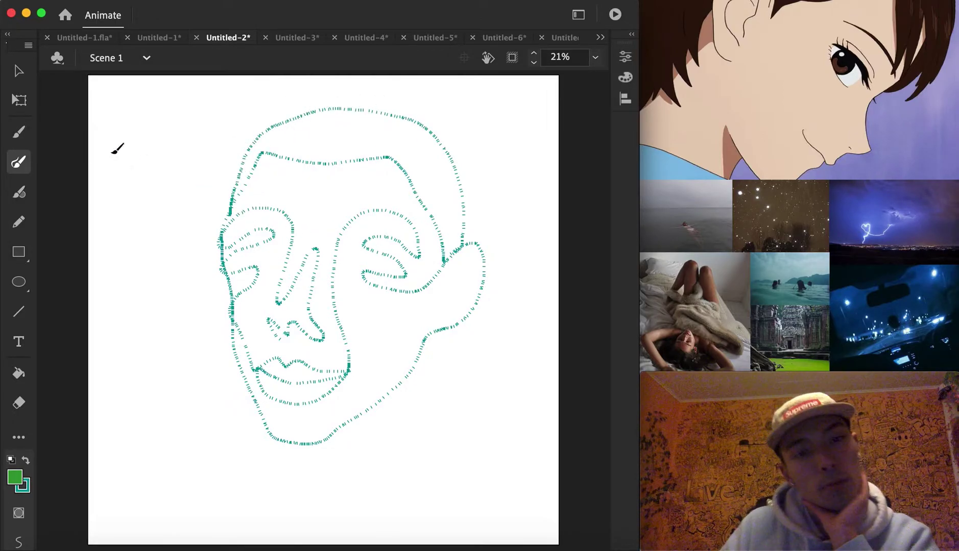
Select the whole face outline and move it slightly down and left to center it on the stage.
{"action": "left_click", "coordinate": [19, 71]}
{"action": "mouse_move", "coordinate": [228, 92]}
{"action": "left_mouse_down"}
{"action": "mouse_move", "coordinate": [477, 390]}
{"action": "mouse_move", "coordinate": [524, 469]}
{"action": "left_mouse_up"}
{"action": "left_click_drag", "start_coordinate": [175, 184], "coordinate": [317, 404]}
{"action": "left_click_drag", "start_coordinate": [291, 233], "coordinate": [275, 254]}
{"action": "left_click", "coordinate": [454, 429]}
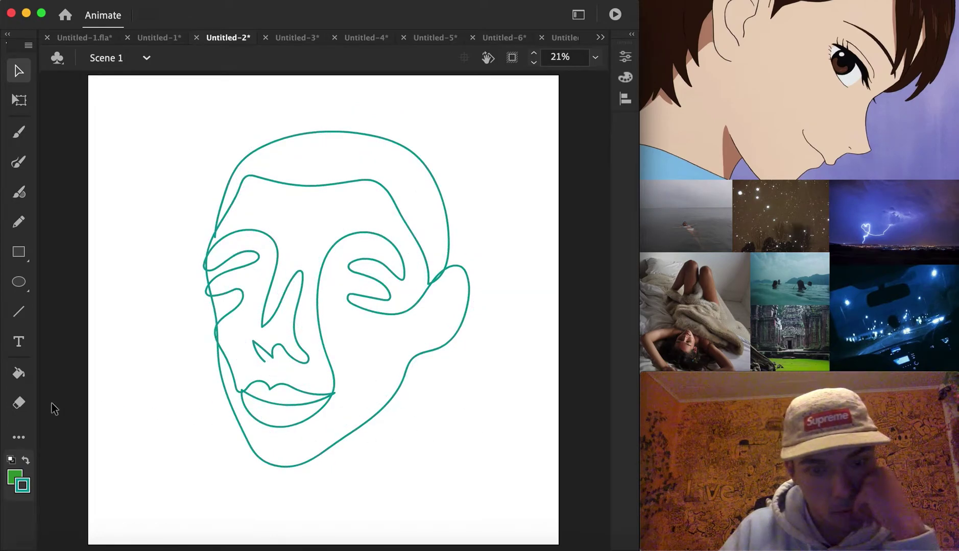
Fill the jaw, right cheek and ear with green, and fill the central face and forehead with medium blue.
{"action": "left_click", "coordinate": [18, 371]}
{"action": "left_click", "coordinate": [320, 336]}
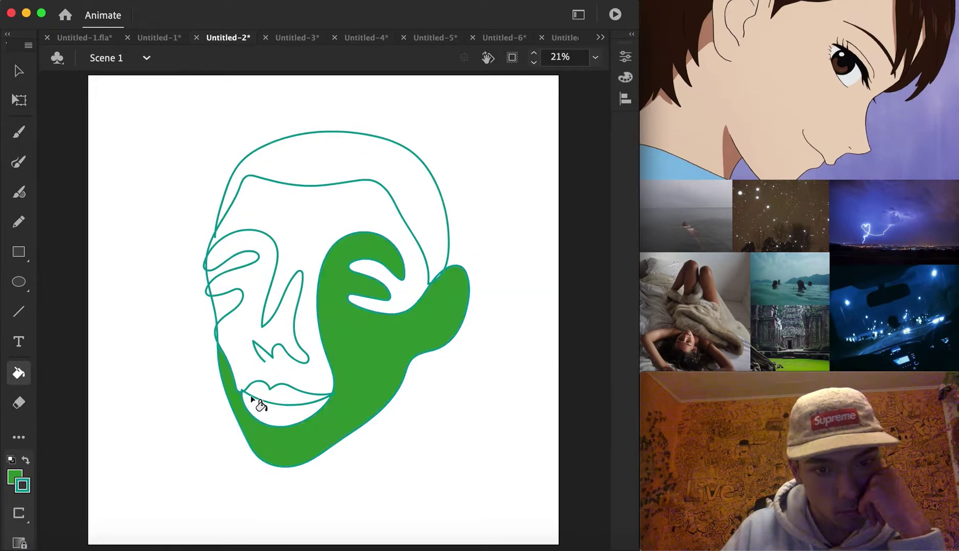
{"action": "left_click", "coordinate": [15, 480]}
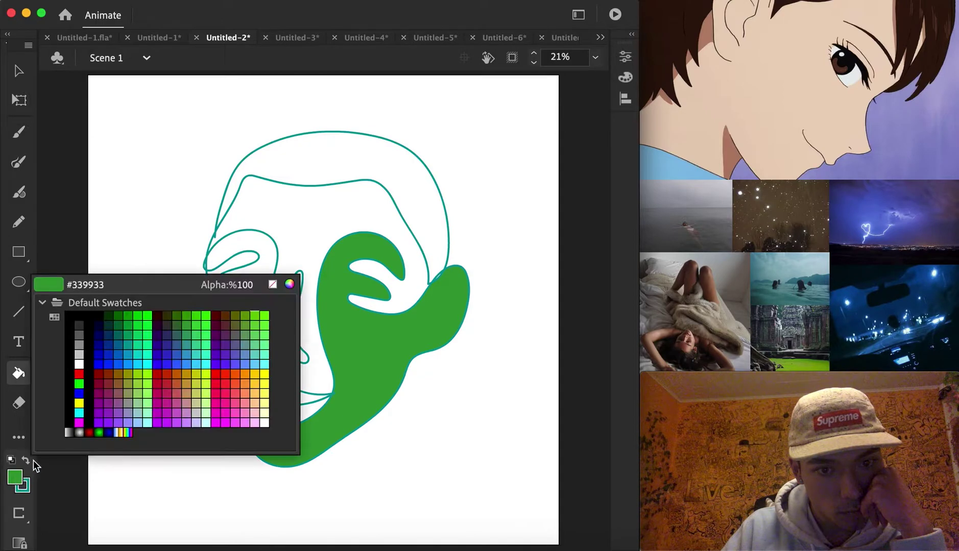
{"action": "left_click", "coordinate": [184, 349]}
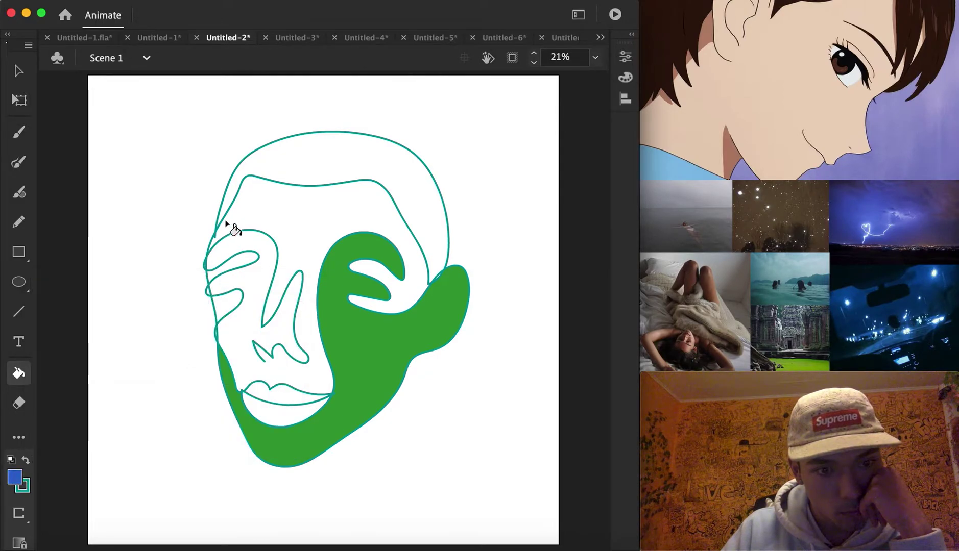
{"action": "left_click", "coordinate": [236, 224]}
Set the fill color to pale pink #FFCCFF and fill the hair area above the forehead.
{"action": "left_click", "coordinate": [19, 480]}
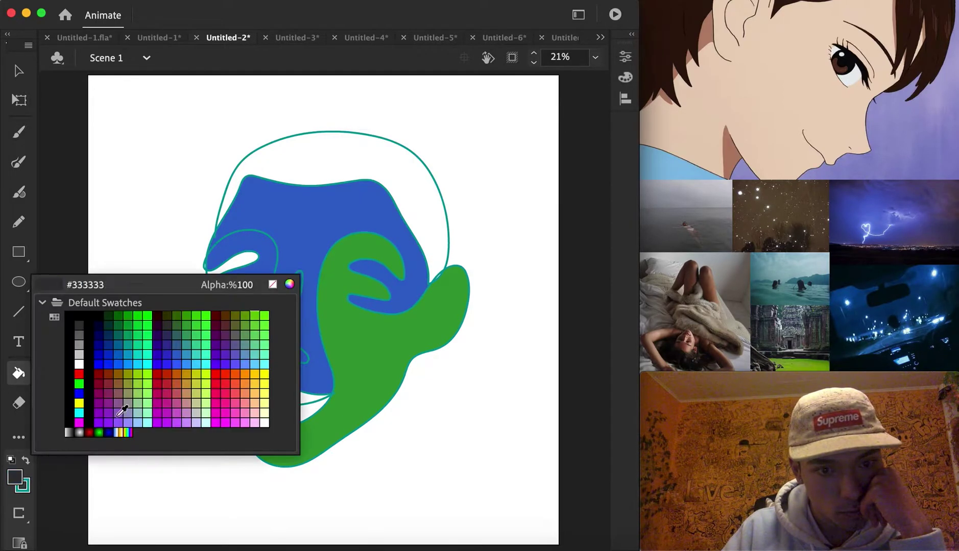
{"action": "left_click", "coordinate": [250, 424]}
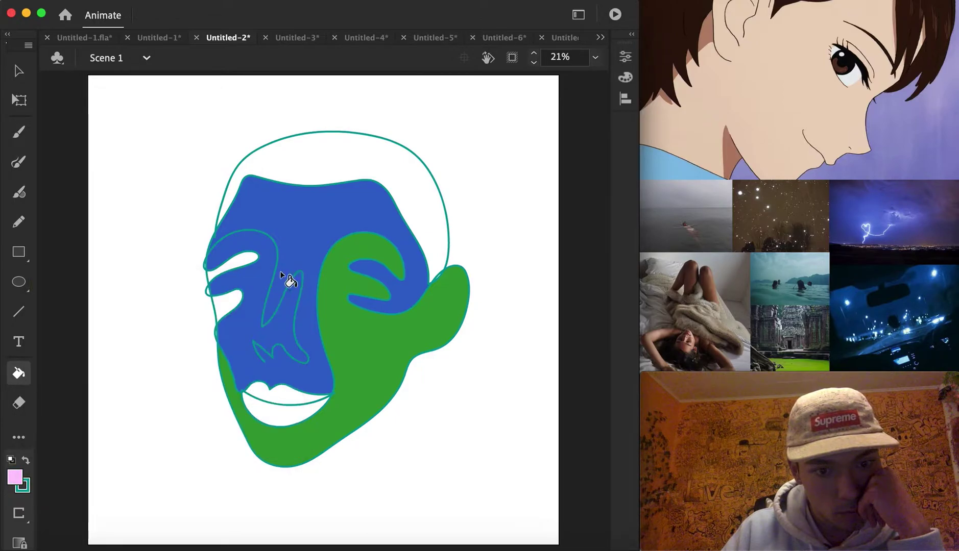
{"action": "left_click", "coordinate": [343, 161]}
Fill the left eye shapes and upper lip with turquoise, and fill the lower lip with violet.
{"action": "left_click", "coordinate": [15, 476]}
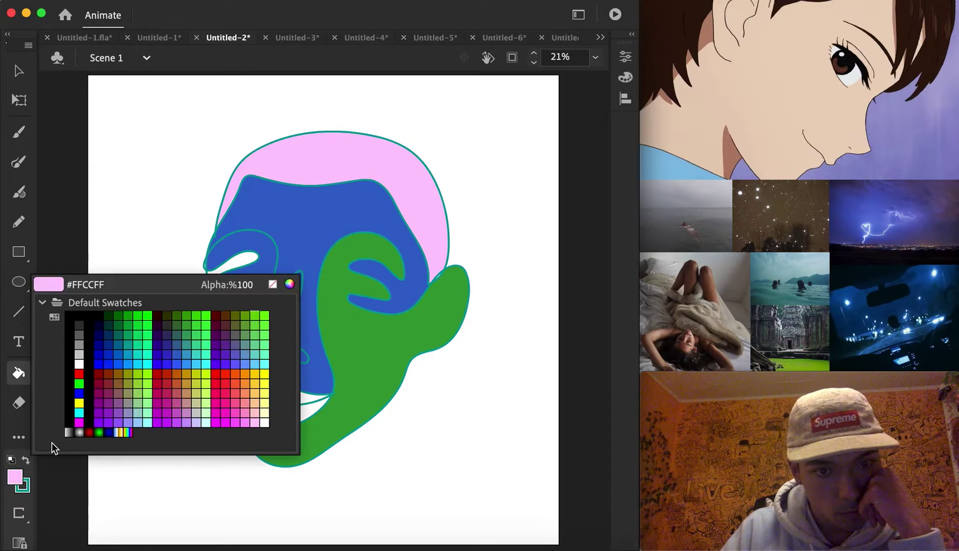
{"action": "left_click", "coordinate": [196, 359]}
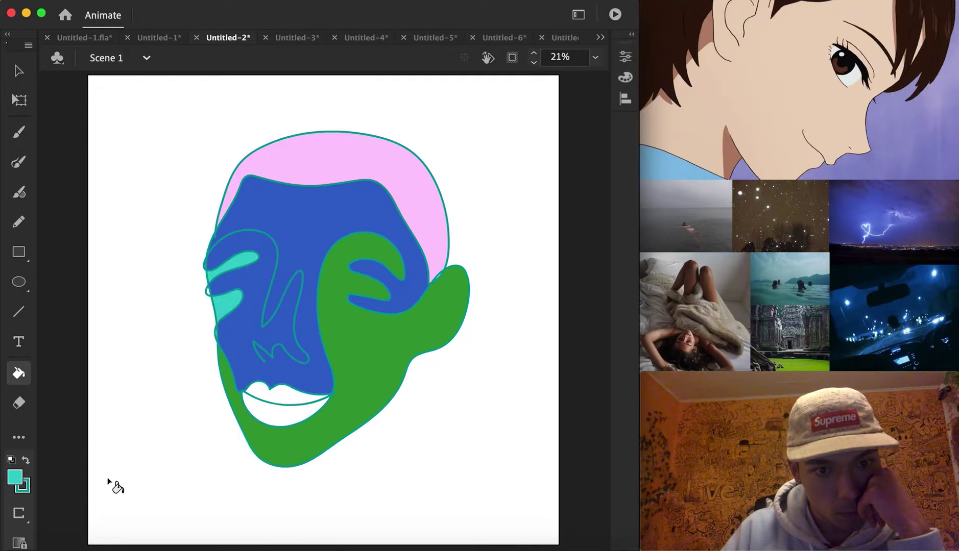
{"action": "left_click", "coordinate": [281, 396]}
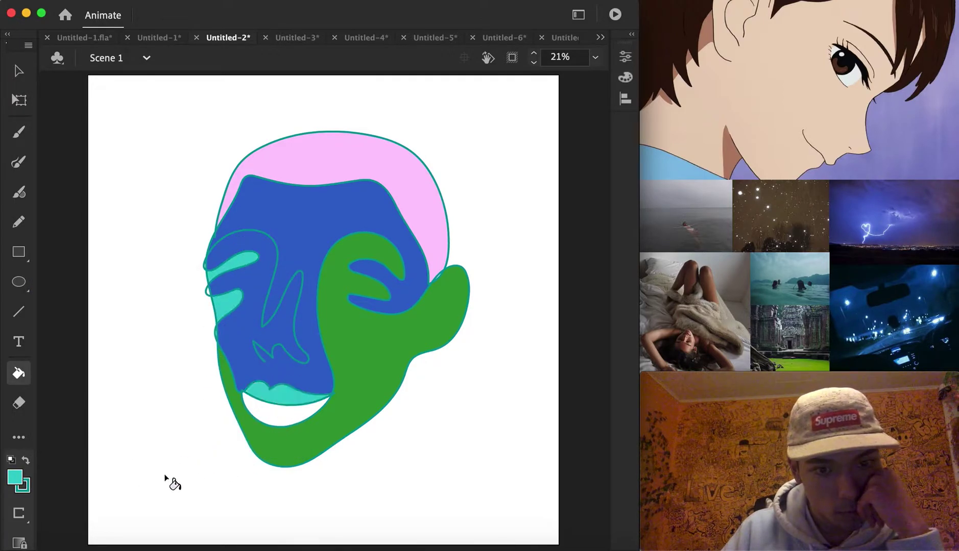
{"action": "left_click", "coordinate": [16, 477]}
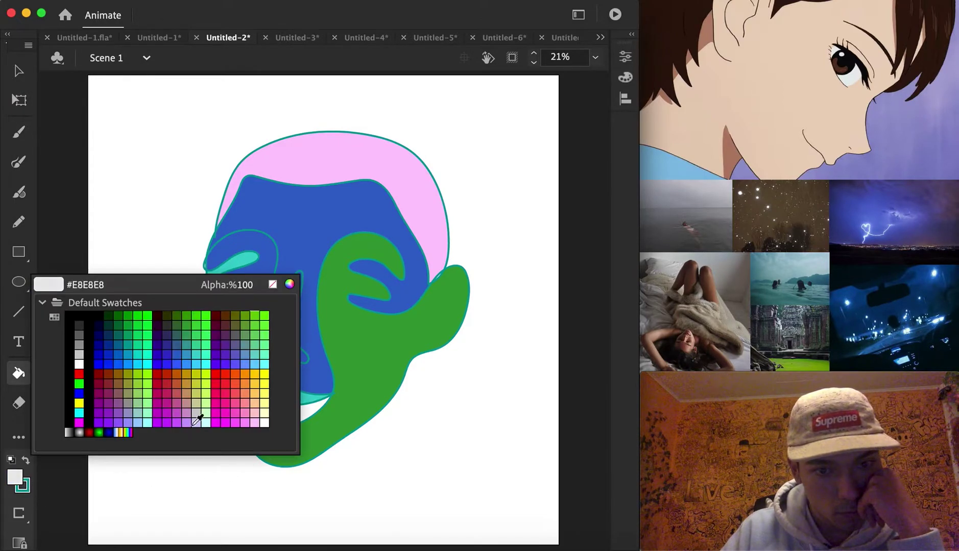
{"action": "left_click", "coordinate": [237, 360]}
{"action": "left_click", "coordinate": [286, 415]}
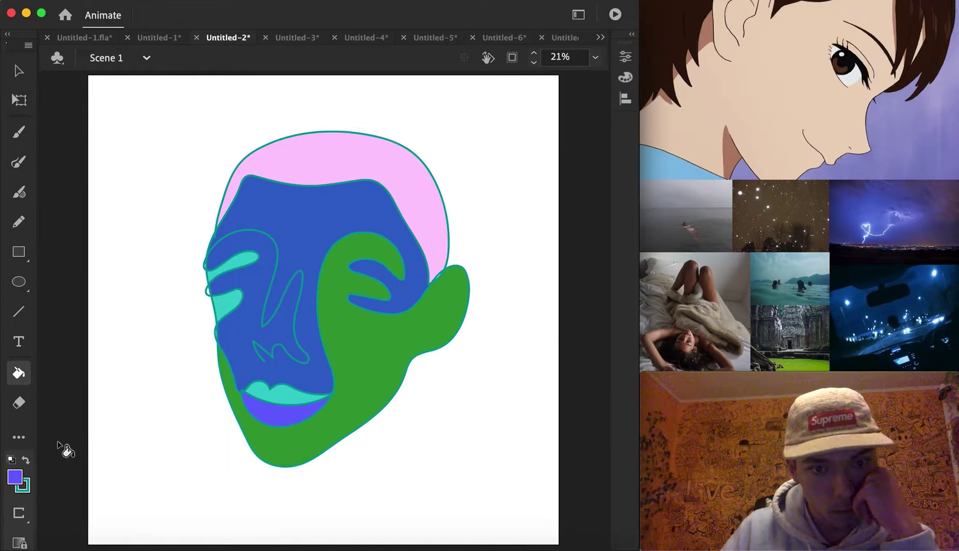
{"action": "left_click", "coordinate": [349, 168]}
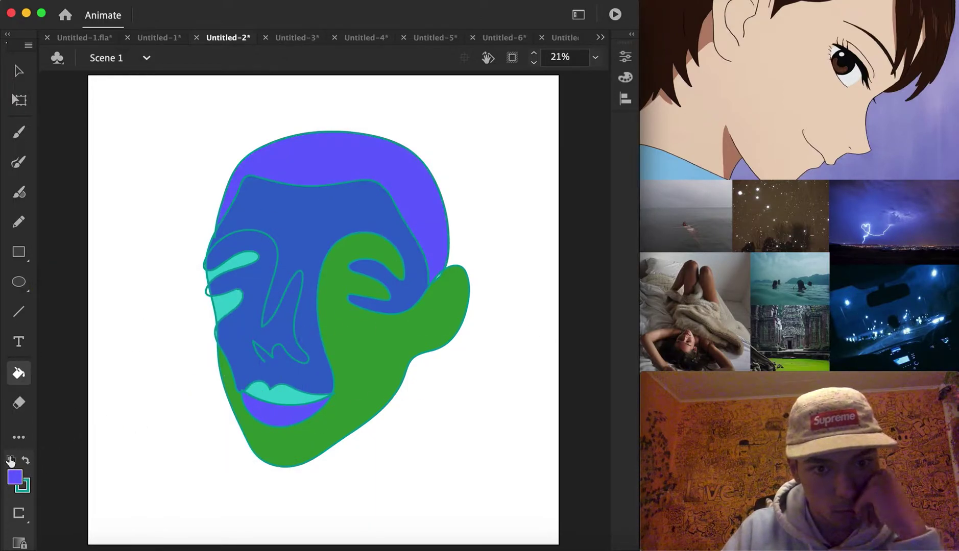
{"action": "left_click", "coordinate": [16, 478]}
{"action": "left_click", "coordinate": [135, 386]}
{"action": "left_click", "coordinate": [322, 173]}
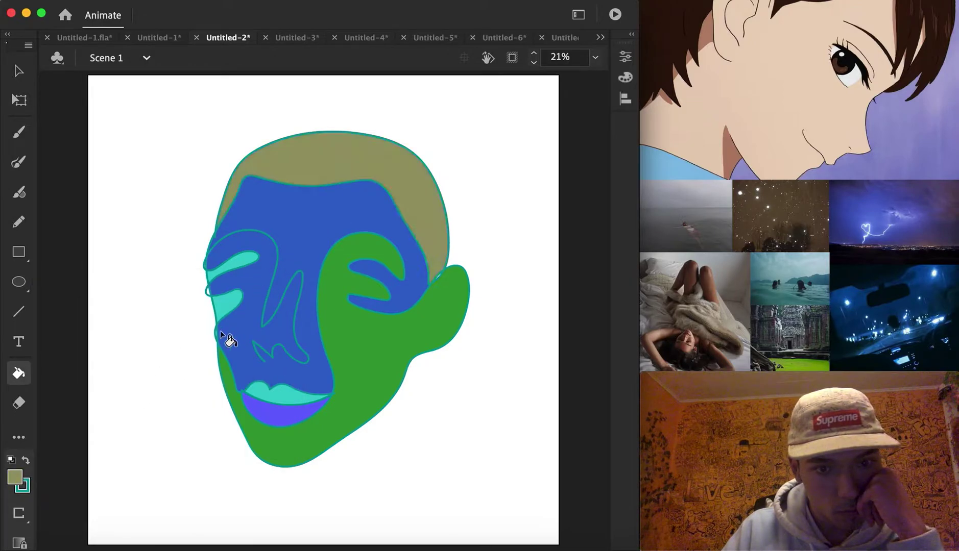
{"action": "key", "text": "super+z"}
{"action": "key", "text": "super+z"}
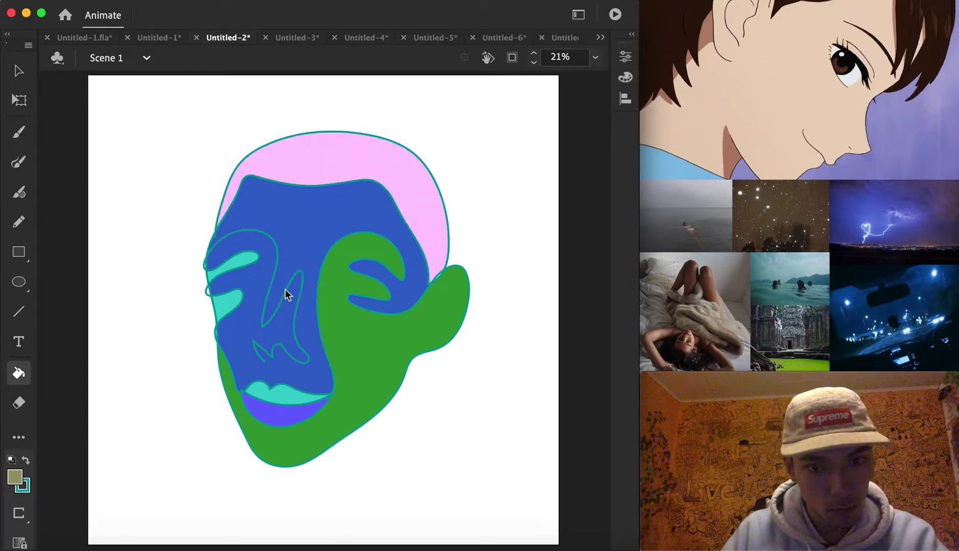
Switch to the Untitled-3 document and set the stroke color to bright yellow.
{"action": "left_click", "coordinate": [295, 41]}
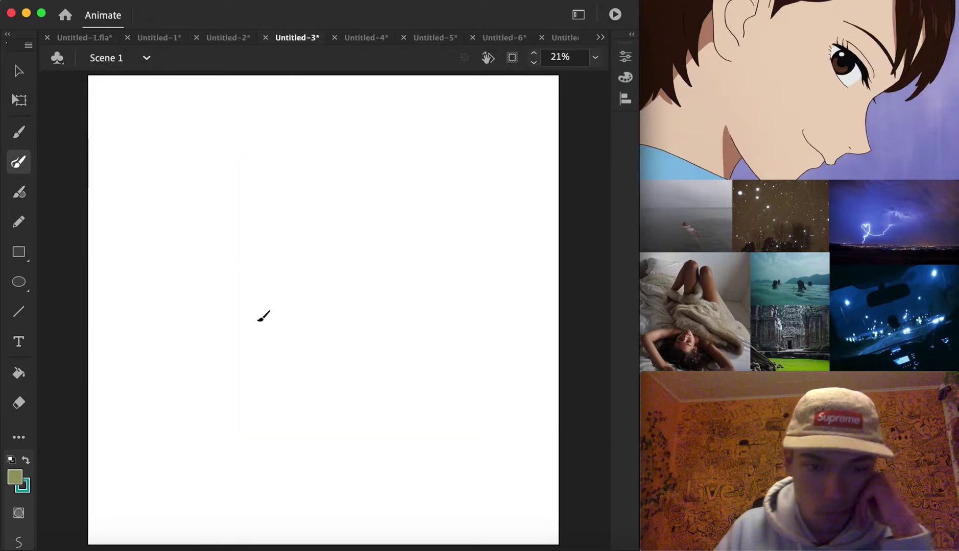
{"action": "left_click", "coordinate": [23, 486]}
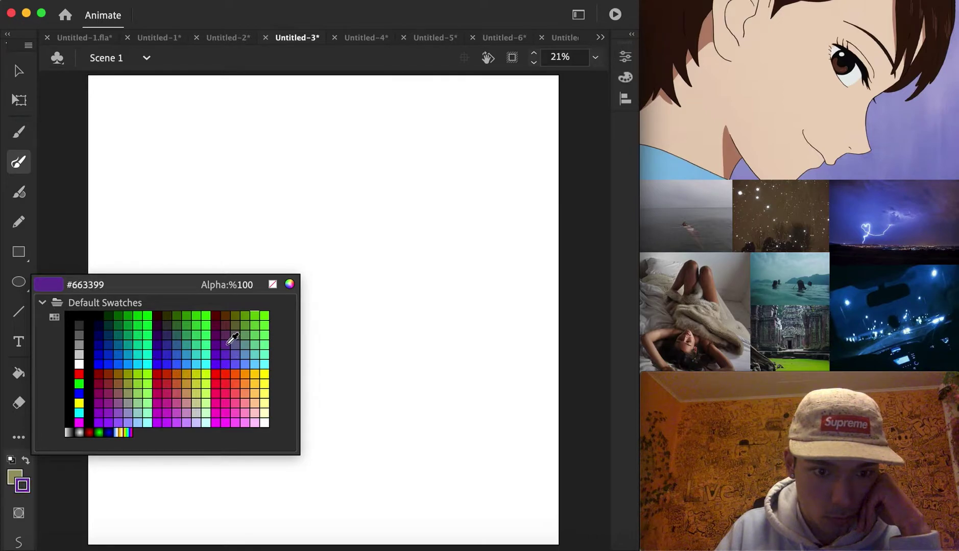
{"action": "left_click", "coordinate": [227, 344]}
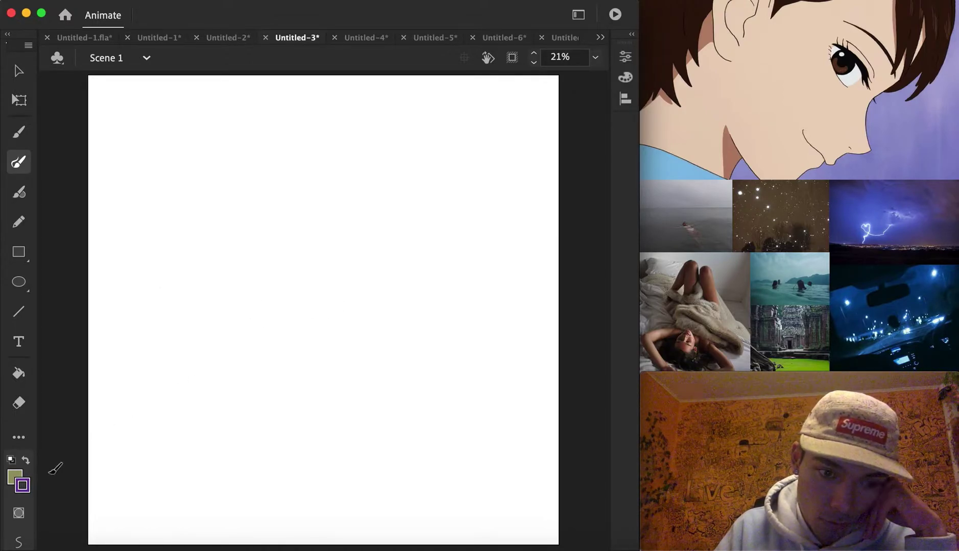
{"action": "left_click", "coordinate": [22, 486]}
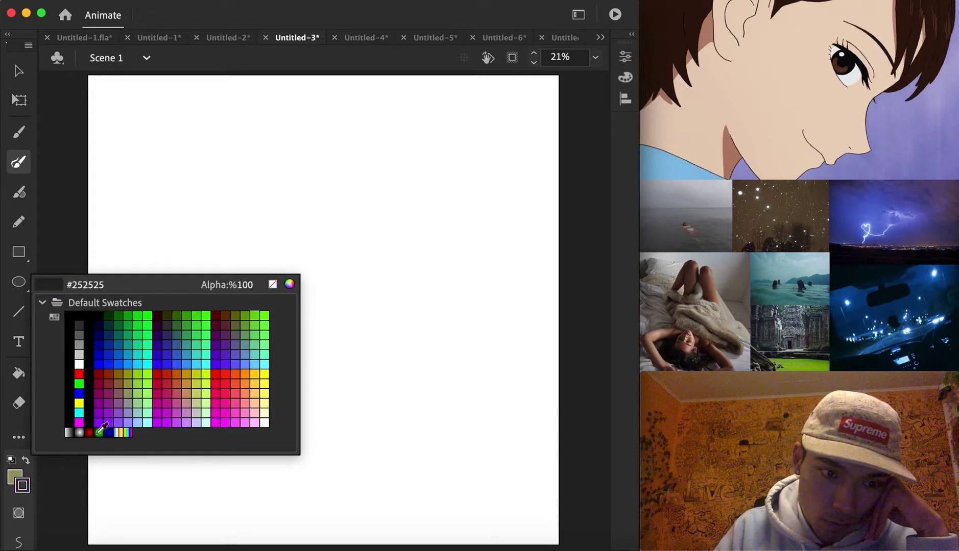
{"action": "left_click", "coordinate": [266, 385]}
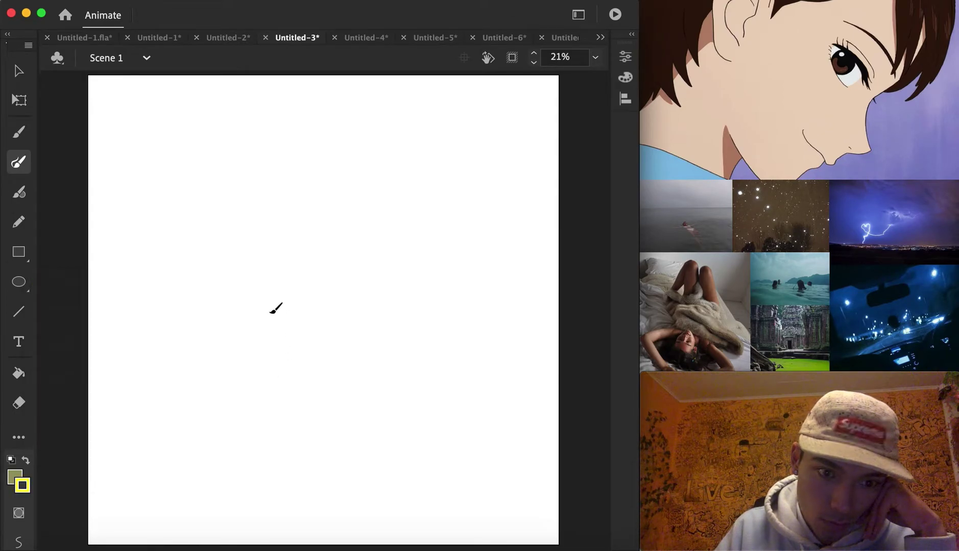
Paint a yellow outline of the eyebrows, eyes, nose, cheek lines, lips, right ear and the jawline below it.
{"action": "mouse_move", "coordinate": [264, 327]}
{"action": "left_mouse_down"}
{"action": "mouse_move", "coordinate": [299, 336]}
{"action": "mouse_move", "coordinate": [328, 327]}
{"action": "mouse_move", "coordinate": [321, 336]}
{"action": "mouse_move", "coordinate": [335, 316]}
{"action": "mouse_move", "coordinate": [306, 236]}
{"action": "mouse_move", "coordinate": [303, 299]}
{"action": "mouse_move", "coordinate": [282, 295]}
{"action": "mouse_move", "coordinate": [284, 223]}
{"action": "mouse_move", "coordinate": [269, 165]}
{"action": "mouse_move", "coordinate": [223, 151]}
{"action": "mouse_move", "coordinate": [173, 165]}
{"action": "mouse_move", "coordinate": [170, 173]}
{"action": "mouse_move", "coordinate": [201, 159]}
{"action": "mouse_move", "coordinate": [264, 171]}
{"action": "mouse_move", "coordinate": [268, 164]}
{"action": "mouse_move", "coordinate": [268, 208]}
{"action": "mouse_move", "coordinate": [256, 196]}
{"action": "mouse_move", "coordinate": [220, 194]}
{"action": "mouse_move", "coordinate": [182, 214]}
{"action": "mouse_move", "coordinate": [235, 201]}
{"action": "mouse_move", "coordinate": [263, 209]}
{"action": "mouse_move", "coordinate": [243, 208]}
{"action": "mouse_move", "coordinate": [236, 223]}
{"action": "mouse_move", "coordinate": [187, 216]}
{"action": "mouse_move", "coordinate": [202, 235]}
{"action": "mouse_move", "coordinate": [222, 239]}
{"action": "mouse_move", "coordinate": [259, 230]}
{"action": "mouse_move", "coordinate": [248, 229]}
{"action": "mouse_move", "coordinate": [259, 233]}
{"action": "mouse_move", "coordinate": [219, 270]}
{"action": "mouse_move", "coordinate": [216, 321]}
{"action": "mouse_move", "coordinate": [237, 379]}
{"action": "mouse_move", "coordinate": [287, 364]}
{"action": "mouse_move", "coordinate": [344, 387]}
{"action": "mouse_move", "coordinate": [266, 383]}
{"action": "mouse_move", "coordinate": [257, 398]}
{"action": "mouse_move", "coordinate": [322, 416]}
{"action": "mouse_move", "coordinate": [354, 389]}
{"action": "mouse_move", "coordinate": [360, 338]}
{"action": "mouse_move", "coordinate": [331, 169]}
{"action": "mouse_move", "coordinate": [387, 157]}
{"action": "mouse_move", "coordinate": [438, 170]}
{"action": "mouse_move", "coordinate": [342, 164]}
{"action": "left_mouse_up"}
{"action": "key", "text": "XF86MonBrightnessUp"}
{"action": "key", "text": "XF86MonBrightnessUp"}
{"action": "left_click_drag", "start_coordinate": [381, 195], "coordinate": [424, 221]}
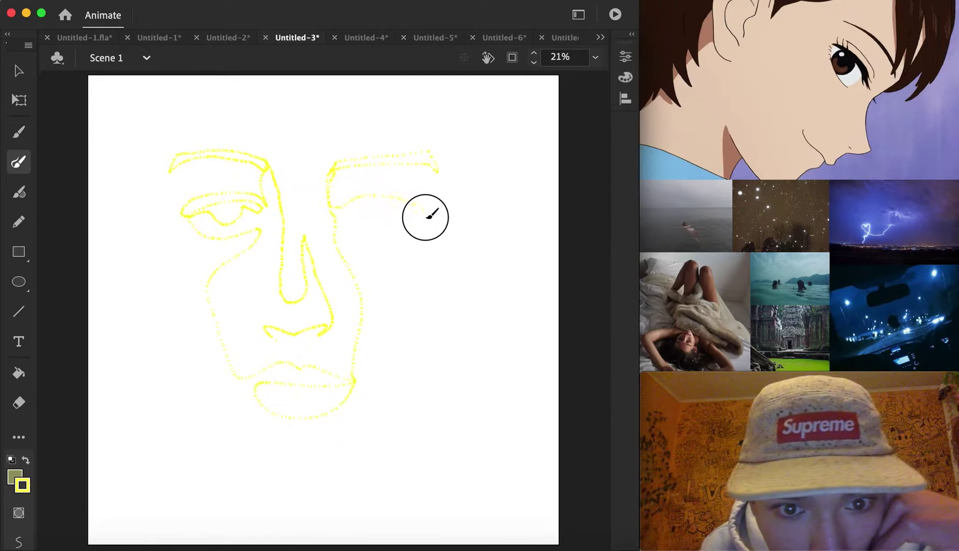
{"action": "mouse_move", "coordinate": [354, 212]}
{"action": "left_mouse_down"}
{"action": "mouse_move", "coordinate": [342, 214]}
{"action": "mouse_move", "coordinate": [377, 219]}
{"action": "mouse_move", "coordinate": [386, 235]}
{"action": "mouse_move", "coordinate": [424, 229]}
{"action": "mouse_move", "coordinate": [404, 267]}
{"action": "mouse_move", "coordinate": [445, 209]}
{"action": "mouse_move", "coordinate": [470, 216]}
{"action": "mouse_move", "coordinate": [349, 435]}
{"action": "left_mouse_up"}
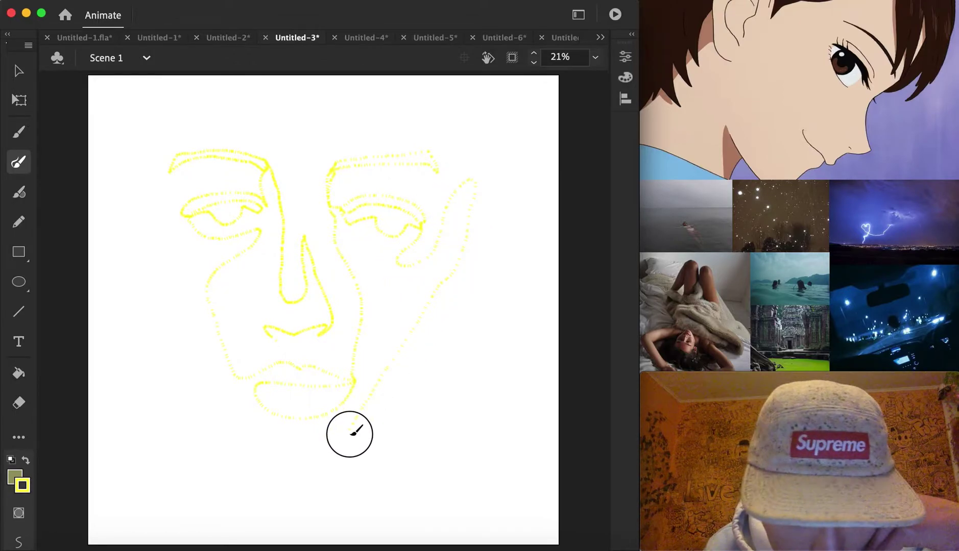
Delete the straight jawline segments below the right ear.
{"action": "key", "text": "v"}
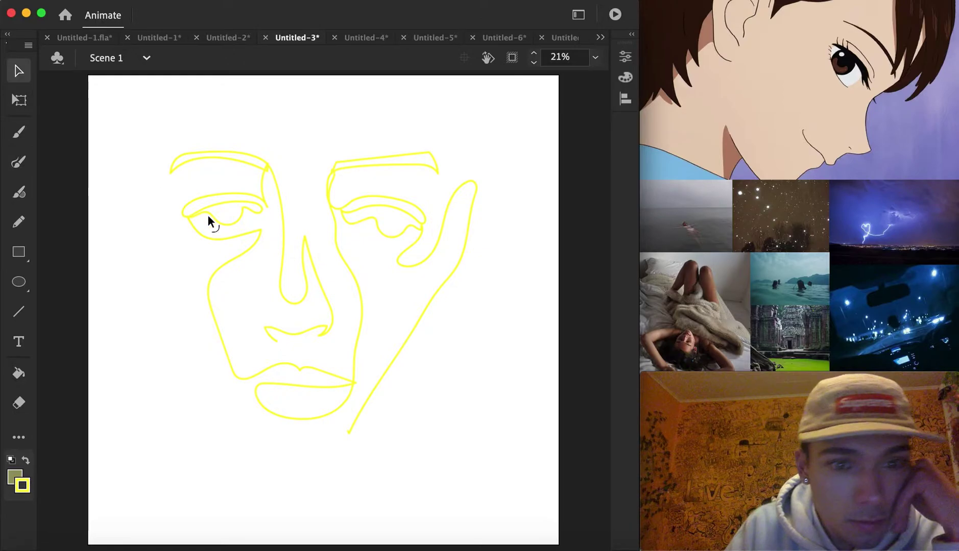
{"action": "left_click_drag", "start_coordinate": [420, 295], "coordinate": [470, 318]}
{"action": "key", "text": "Delete"}
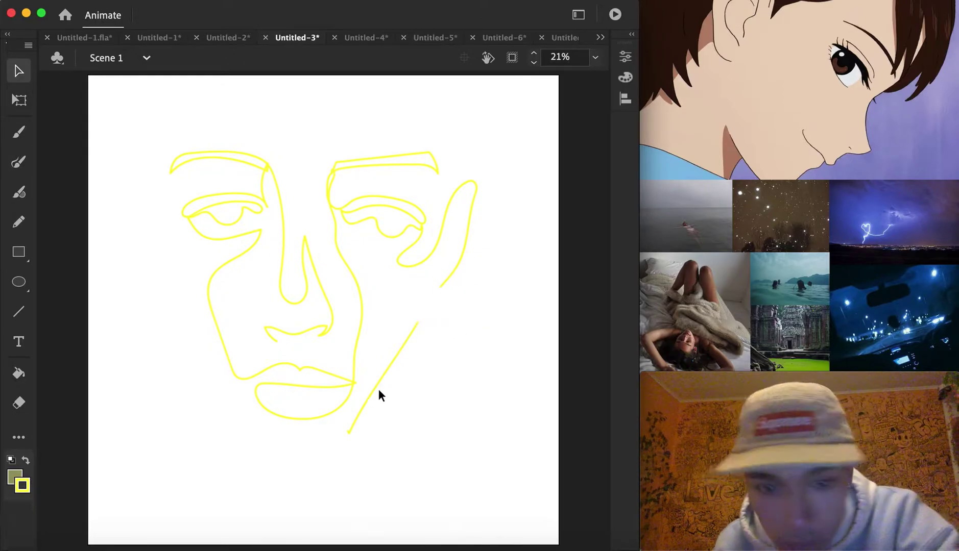
{"action": "left_click", "coordinate": [390, 362]}
{"action": "key", "text": "Delete"}
{"action": "left_click", "coordinate": [363, 410]}
{"action": "key", "text": "Delete"}
Paint a new, wider jawline from the right ear around the chin up to the left temple, and add the left ear.
{"action": "left_click", "coordinate": [19, 163]}
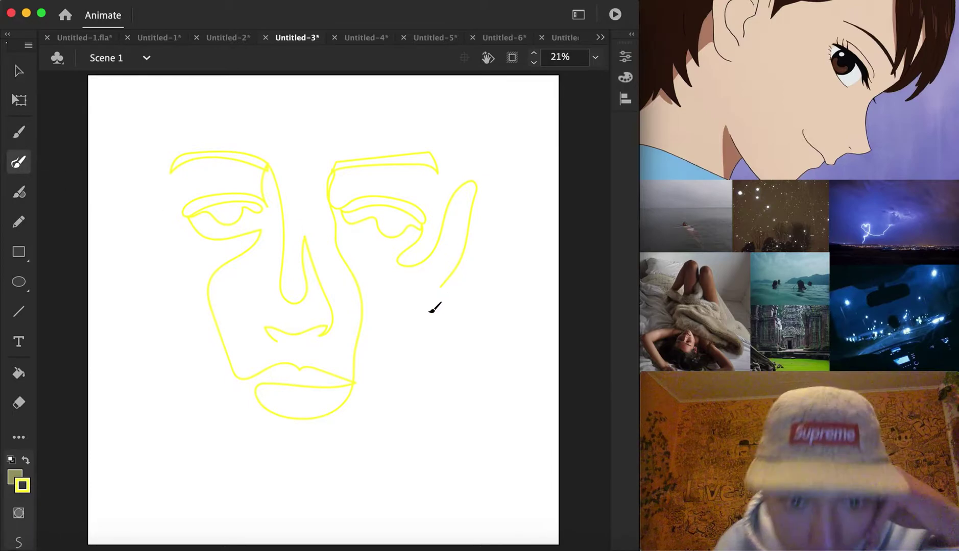
{"action": "mouse_move", "coordinate": [438, 295]}
{"action": "left_mouse_down"}
{"action": "mouse_move", "coordinate": [428, 355]}
{"action": "mouse_move", "coordinate": [377, 434]}
{"action": "mouse_move", "coordinate": [323, 475]}
{"action": "mouse_move", "coordinate": [262, 480]}
{"action": "mouse_move", "coordinate": [206, 429]}
{"action": "mouse_move", "coordinate": [180, 342]}
{"action": "mouse_move", "coordinate": [170, 222]}
{"action": "left_mouse_up"}
{"action": "mouse_move", "coordinate": [158, 170]}
{"action": "left_mouse_down"}
{"action": "mouse_move", "coordinate": [151, 264]}
{"action": "mouse_move", "coordinate": [164, 290]}
{"action": "mouse_move", "coordinate": [179, 270]}
{"action": "mouse_move", "coordinate": [166, 161]}
{"action": "left_mouse_up"}
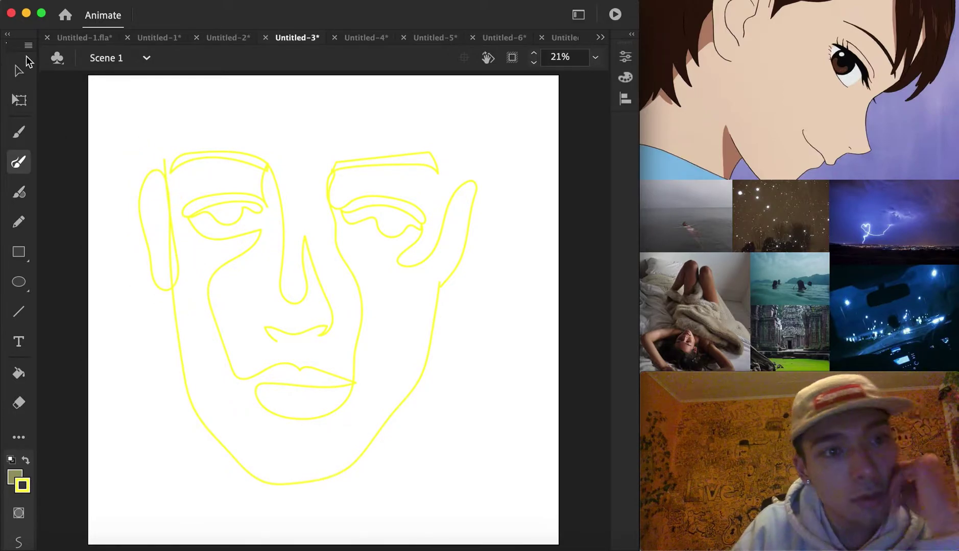
Select the entire face outline and scale it down slightly about its center with Free Transform.
{"action": "left_click", "coordinate": [19, 73]}
{"action": "mouse_move", "coordinate": [123, 122]}
{"action": "left_mouse_down"}
{"action": "mouse_move", "coordinate": [492, 427]}
{"action": "mouse_move", "coordinate": [499, 510]}
{"action": "left_mouse_up"}
{"action": "right_click", "coordinate": [432, 323]}
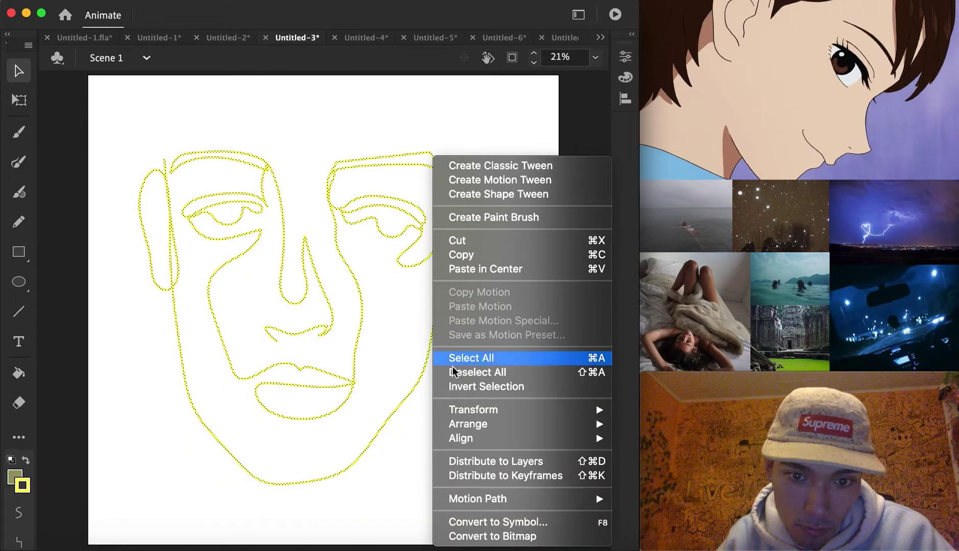
{"action": "mouse_move", "coordinate": [506, 412]}
{"action": "left_click", "coordinate": [645, 415]}
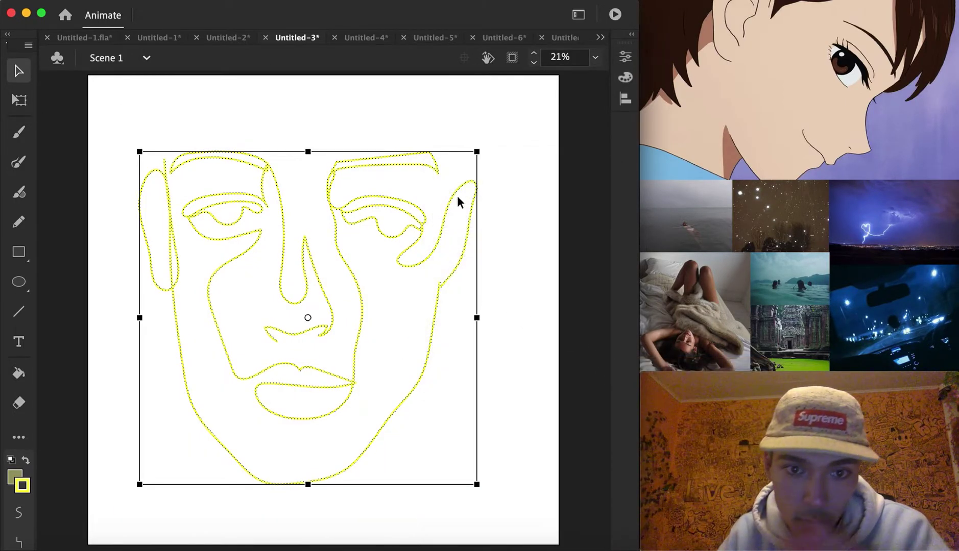
{"action": "left_click_drag", "start_coordinate": [477, 152], "coordinate": [469, 162]}
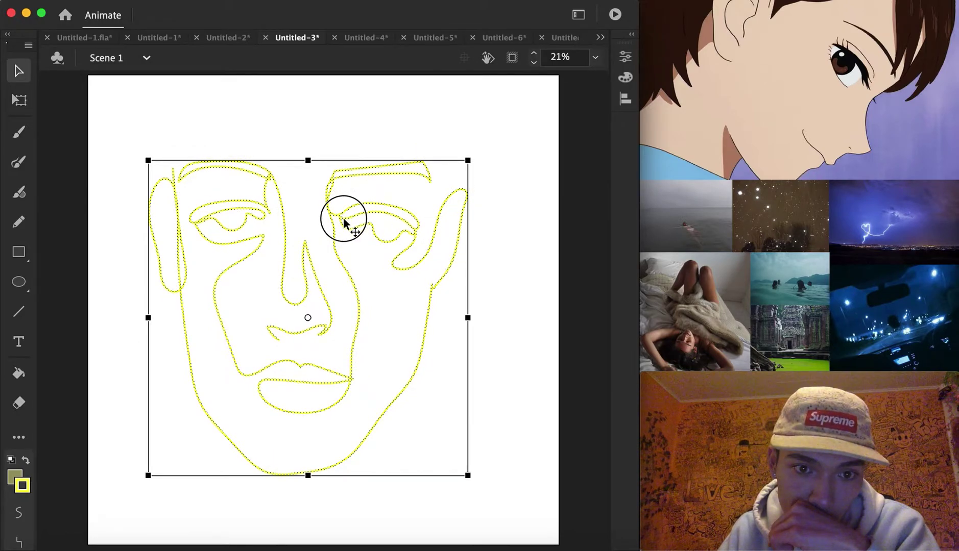
Move the face outline to the lower part of the stage, shrinking it a little further.
{"action": "left_click_drag", "start_coordinate": [345, 218], "coordinate": [352, 242]}
{"action": "left_click", "coordinate": [513, 270]}
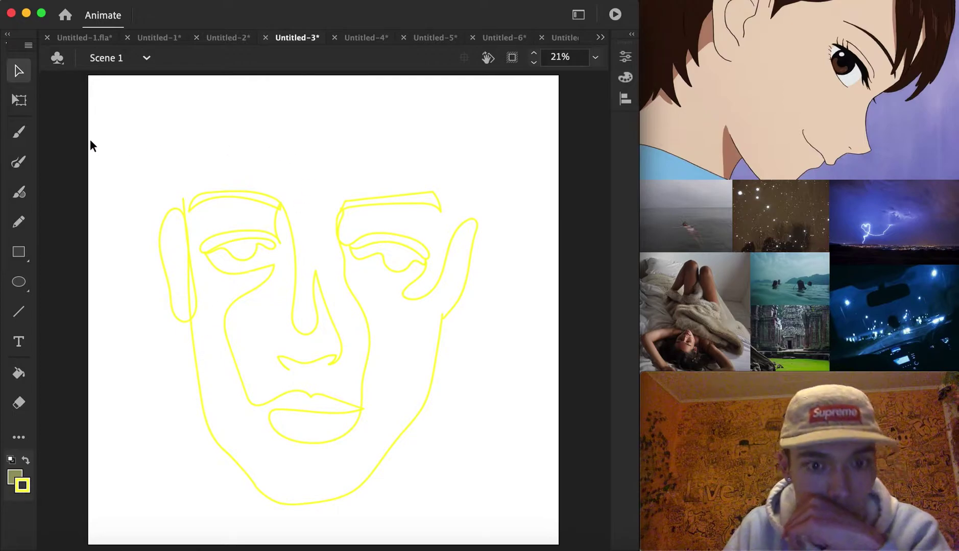
{"action": "mouse_move", "coordinate": [190, 194]}
{"action": "left_mouse_down"}
{"action": "mouse_move", "coordinate": [513, 495]}
{"action": "mouse_move", "coordinate": [513, 521]}
{"action": "mouse_move", "coordinate": [472, 499]}
{"action": "left_mouse_up"}
{"action": "left_click_drag", "start_coordinate": [350, 298], "coordinate": [352, 315]}
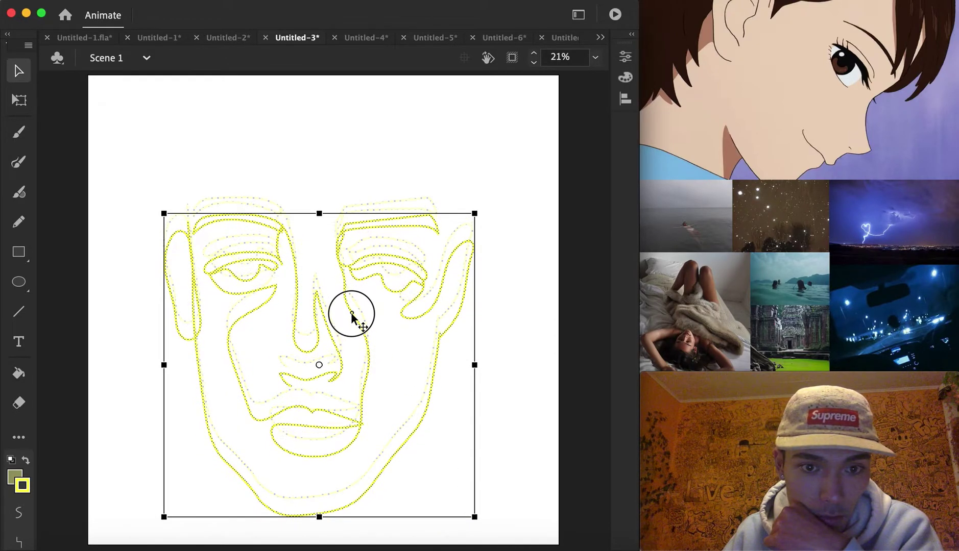
{"action": "left_click", "coordinate": [508, 368]}
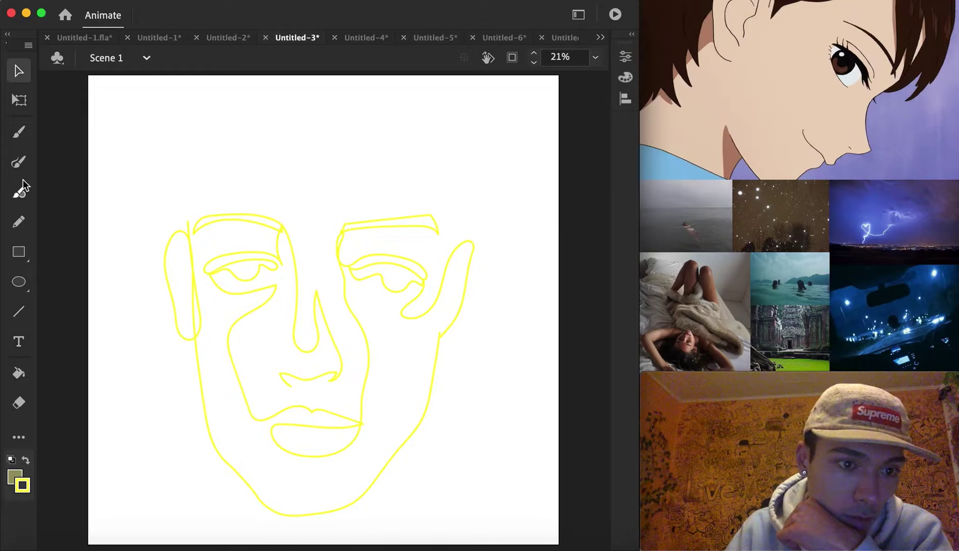
Paint the hair outline with a spiky hairline around the top of the head, plus long strands hanging below both ears.
{"action": "left_click", "coordinate": [18, 162]}
{"action": "mouse_move", "coordinate": [319, 133]}
{"action": "left_mouse_down"}
{"action": "mouse_move", "coordinate": [406, 131]}
{"action": "mouse_move", "coordinate": [394, 139]}
{"action": "mouse_move", "coordinate": [454, 100]}
{"action": "mouse_move", "coordinate": [414, 137]}
{"action": "mouse_move", "coordinate": [450, 138]}
{"action": "mouse_move", "coordinate": [427, 157]}
{"action": "mouse_move", "coordinate": [464, 148]}
{"action": "mouse_move", "coordinate": [436, 174]}
{"action": "mouse_move", "coordinate": [439, 185]}
{"action": "mouse_move", "coordinate": [467, 174]}
{"action": "mouse_move", "coordinate": [442, 190]}
{"action": "mouse_move", "coordinate": [445, 211]}
{"action": "mouse_move", "coordinate": [470, 197]}
{"action": "mouse_move", "coordinate": [444, 220]}
{"action": "mouse_move", "coordinate": [459, 227]}
{"action": "mouse_move", "coordinate": [444, 242]}
{"action": "mouse_move", "coordinate": [446, 261]}
{"action": "mouse_move", "coordinate": [482, 225]}
{"action": "mouse_move", "coordinate": [489, 177]}
{"action": "mouse_move", "coordinate": [482, 117]}
{"action": "mouse_move", "coordinate": [450, 71]}
{"action": "left_mouse_up"}
{"action": "mouse_move", "coordinate": [173, 71]}
{"action": "left_mouse_down"}
{"action": "mouse_move", "coordinate": [157, 132]}
{"action": "mouse_move", "coordinate": [160, 215]}
{"action": "mouse_move", "coordinate": [173, 236]}
{"action": "mouse_move", "coordinate": [189, 236]}
{"action": "mouse_move", "coordinate": [189, 219]}
{"action": "mouse_move", "coordinate": [168, 224]}
{"action": "mouse_move", "coordinate": [185, 204]}
{"action": "mouse_move", "coordinate": [168, 204]}
{"action": "mouse_move", "coordinate": [184, 186]}
{"action": "mouse_move", "coordinate": [168, 180]}
{"action": "mouse_move", "coordinate": [188, 175]}
{"action": "mouse_move", "coordinate": [188, 164]}
{"action": "mouse_move", "coordinate": [166, 158]}
{"action": "mouse_move", "coordinate": [195, 137]}
{"action": "mouse_move", "coordinate": [169, 121]}
{"action": "mouse_move", "coordinate": [202, 130]}
{"action": "mouse_move", "coordinate": [221, 121]}
{"action": "mouse_move", "coordinate": [198, 96]}
{"action": "mouse_move", "coordinate": [210, 94]}
{"action": "mouse_move", "coordinate": [238, 124]}
{"action": "mouse_move", "coordinate": [257, 126]}
{"action": "mouse_move", "coordinate": [218, 84]}
{"action": "mouse_move", "coordinate": [223, 77]}
{"action": "mouse_move", "coordinate": [266, 124]}
{"action": "mouse_move", "coordinate": [279, 119]}
{"action": "mouse_move", "coordinate": [269, 75]}
{"action": "mouse_move", "coordinate": [279, 73]}
{"action": "mouse_move", "coordinate": [297, 127]}
{"action": "mouse_move", "coordinate": [310, 123]}
{"action": "mouse_move", "coordinate": [314, 83]}
{"action": "mouse_move", "coordinate": [325, 78]}
{"action": "mouse_move", "coordinate": [314, 133]}
{"action": "mouse_move", "coordinate": [337, 123]}
{"action": "mouse_move", "coordinate": [375, 67]}
{"action": "mouse_move", "coordinate": [347, 130]}
{"action": "mouse_move", "coordinate": [374, 128]}
{"action": "mouse_move", "coordinate": [431, 71]}
{"action": "mouse_move", "coordinate": [399, 130]}
{"action": "left_mouse_up"}
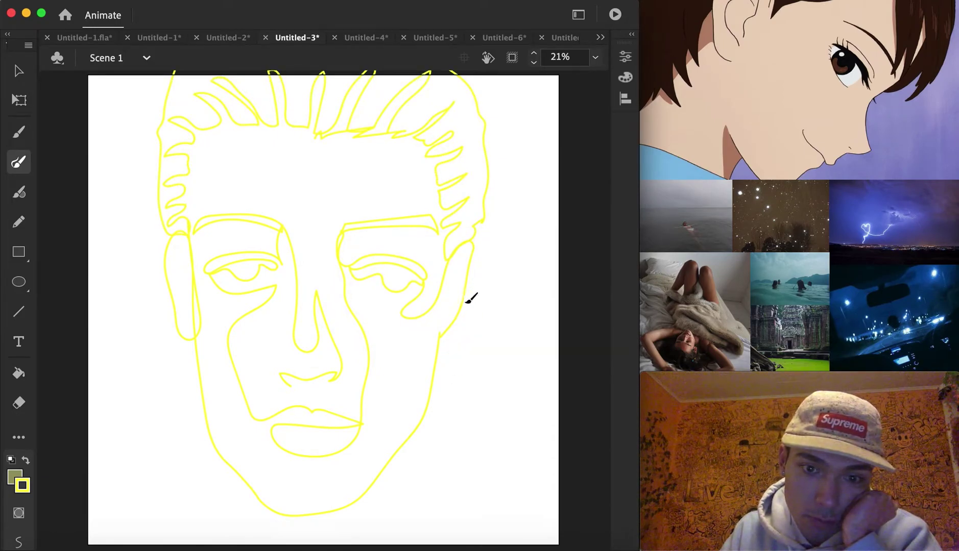
{"action": "mouse_move", "coordinate": [460, 334]}
{"action": "left_mouse_down"}
{"action": "mouse_move", "coordinate": [470, 458]}
{"action": "mouse_move", "coordinate": [446, 388]}
{"action": "mouse_move", "coordinate": [444, 334]}
{"action": "mouse_move", "coordinate": [437, 449]}
{"action": "mouse_move", "coordinate": [422, 450]}
{"action": "mouse_move", "coordinate": [417, 425]}
{"action": "mouse_move", "coordinate": [412, 502]}
{"action": "mouse_move", "coordinate": [395, 443]}
{"action": "left_mouse_up"}
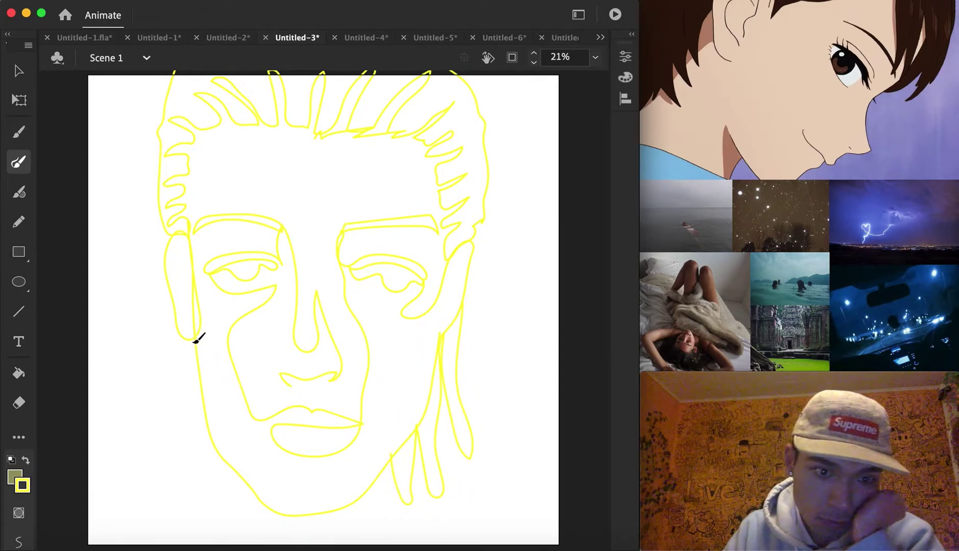
{"action": "mouse_move", "coordinate": [196, 340]}
{"action": "left_mouse_down"}
{"action": "mouse_move", "coordinate": [180, 497]}
{"action": "mouse_move", "coordinate": [199, 443]}
{"action": "mouse_move", "coordinate": [201, 391]}
{"action": "mouse_move", "coordinate": [198, 496]}
{"action": "mouse_move", "coordinate": [211, 493]}
{"action": "mouse_move", "coordinate": [219, 457]}
{"action": "mouse_move", "coordinate": [218, 508]}
{"action": "mouse_move", "coordinate": [240, 462]}
{"action": "left_mouse_up"}
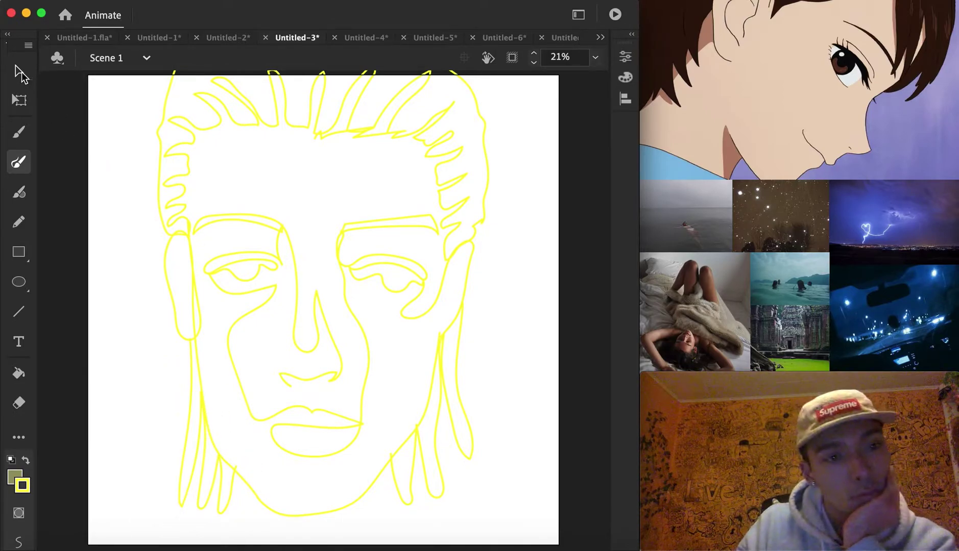
Select the whole head drawing, scale it down slightly about its center, and move it lower so the hair fits on the stage.
{"action": "left_click", "coordinate": [20, 73]}
{"action": "mouse_move", "coordinate": [517, 536]}
{"action": "left_mouse_down"}
{"action": "mouse_move", "coordinate": [102, 311]}
{"action": "mouse_move", "coordinate": [107, 20]}
{"action": "left_mouse_up"}
{"action": "left_click", "coordinate": [484, 157]}
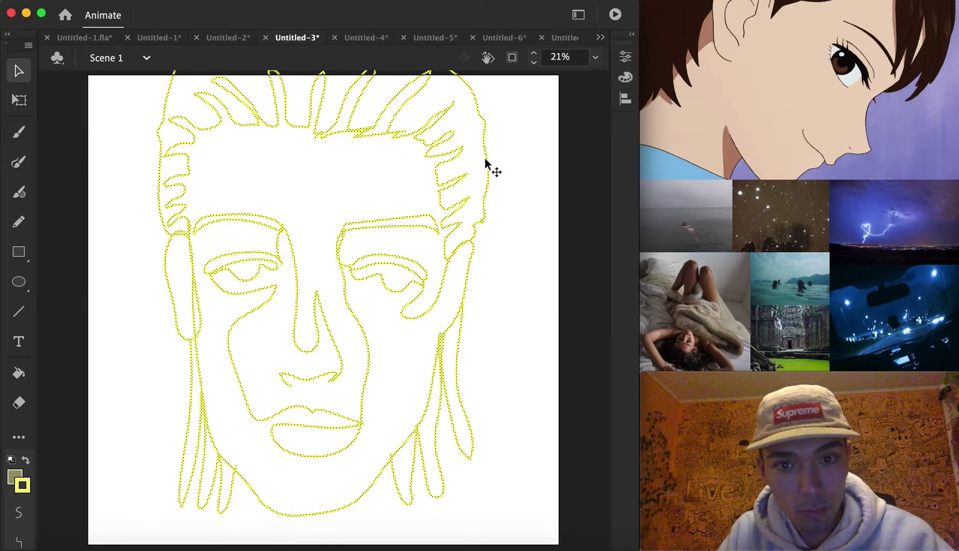
{"action": "mouse_move", "coordinate": [521, 532]}
{"action": "left_mouse_down"}
{"action": "mouse_move", "coordinate": [171, 433]}
{"action": "mouse_move", "coordinate": [126, 18]}
{"action": "left_mouse_up"}
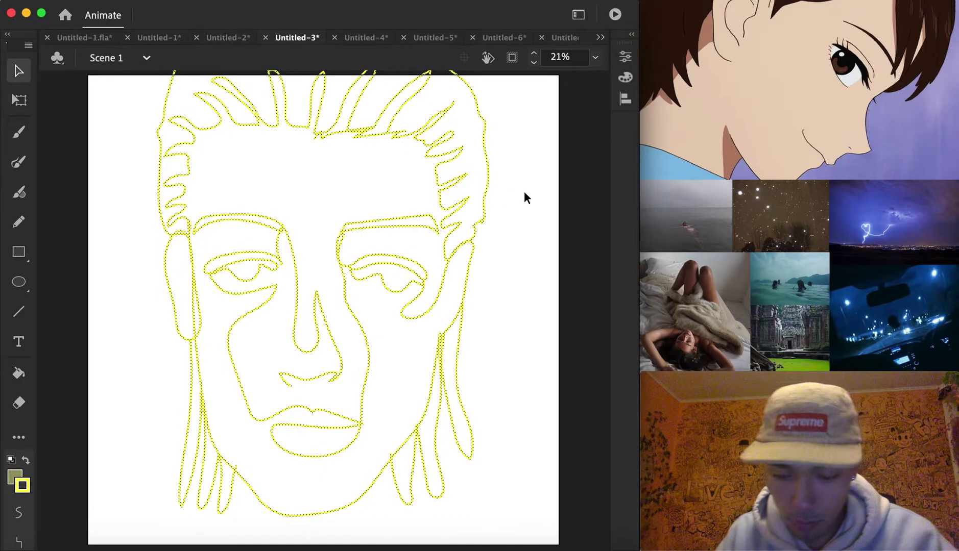
{"action": "right_click", "coordinate": [488, 182]}
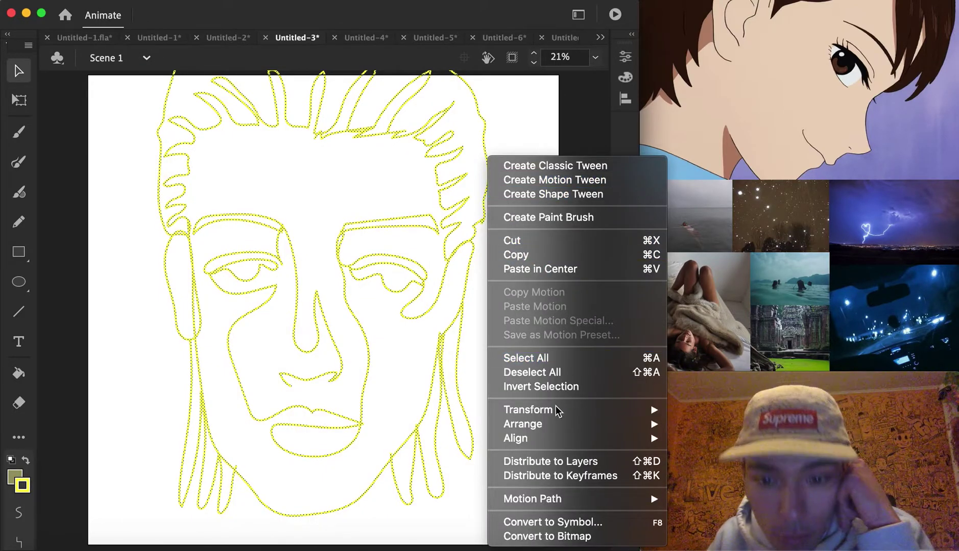
{"action": "mouse_move", "coordinate": [557, 409]}
{"action": "left_click", "coordinate": [694, 410]}
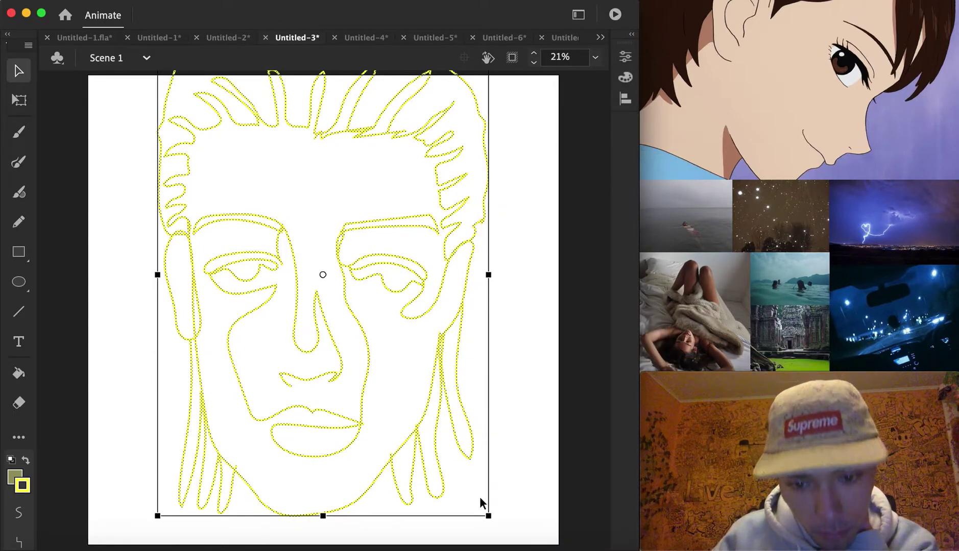
{"action": "left_click_drag", "start_coordinate": [489, 517], "coordinate": [474, 501]}
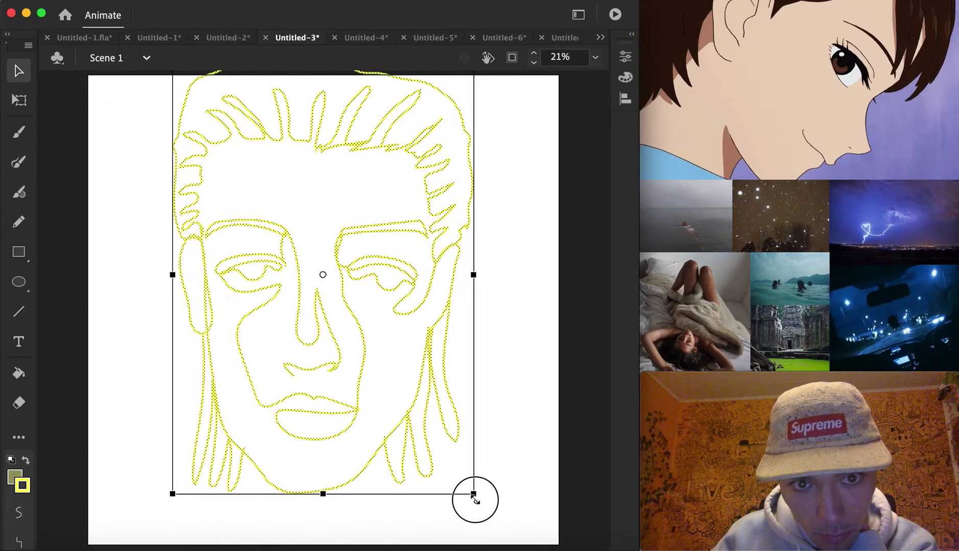
{"action": "left_click_drag", "start_coordinate": [350, 234], "coordinate": [353, 275]}
{"action": "left_click", "coordinate": [509, 208]}
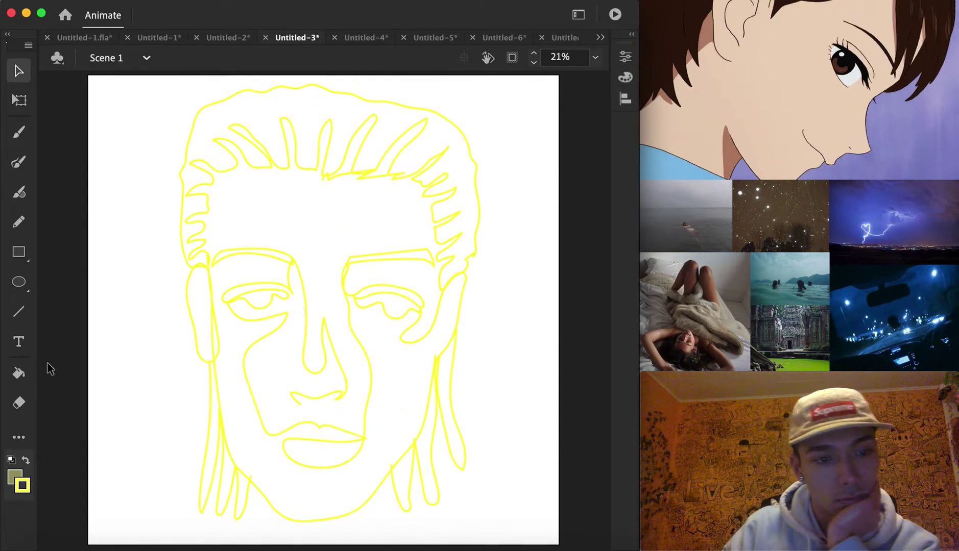
Set the fill color to black and fill the hair mass and the strands hanging on both sides of the face.
{"action": "left_click", "coordinate": [18, 373]}
{"action": "left_click", "coordinate": [14, 479]}
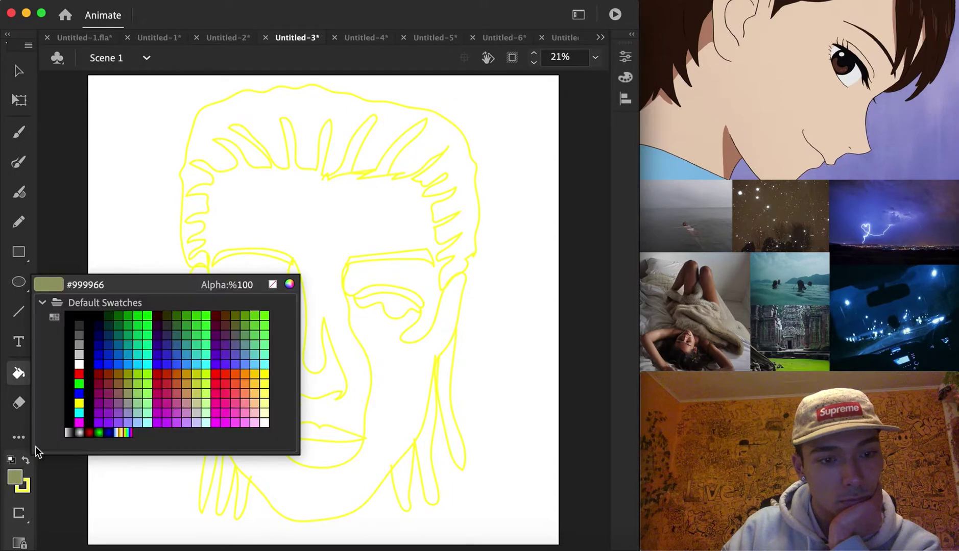
{"action": "left_click", "coordinate": [90, 325]}
{"action": "left_click", "coordinate": [309, 251]}
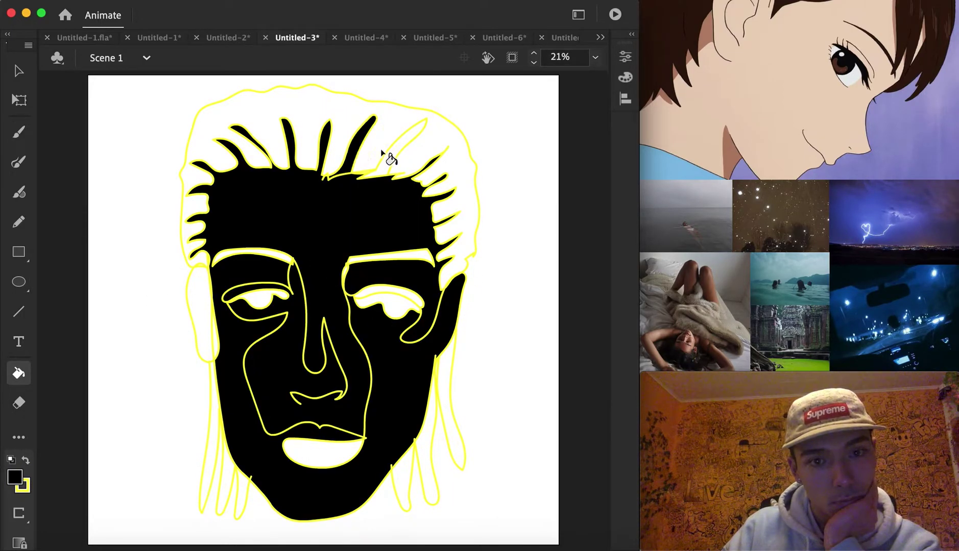
{"action": "key", "text": "ctrl+z"}
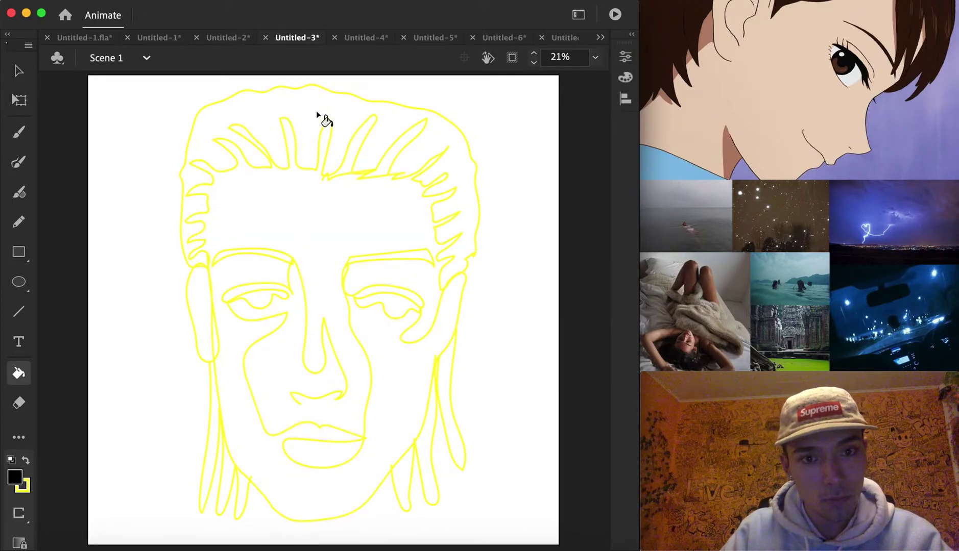
{"action": "left_click", "coordinate": [321, 120]}
{"action": "left_click", "coordinate": [446, 374]}
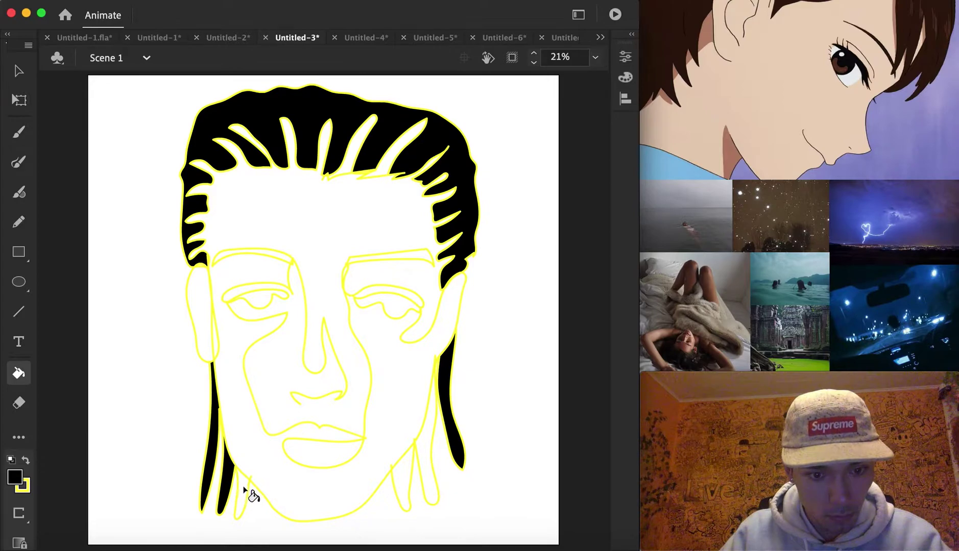
{"action": "left_click", "coordinate": [408, 471]}
{"action": "left_click", "coordinate": [431, 462]}
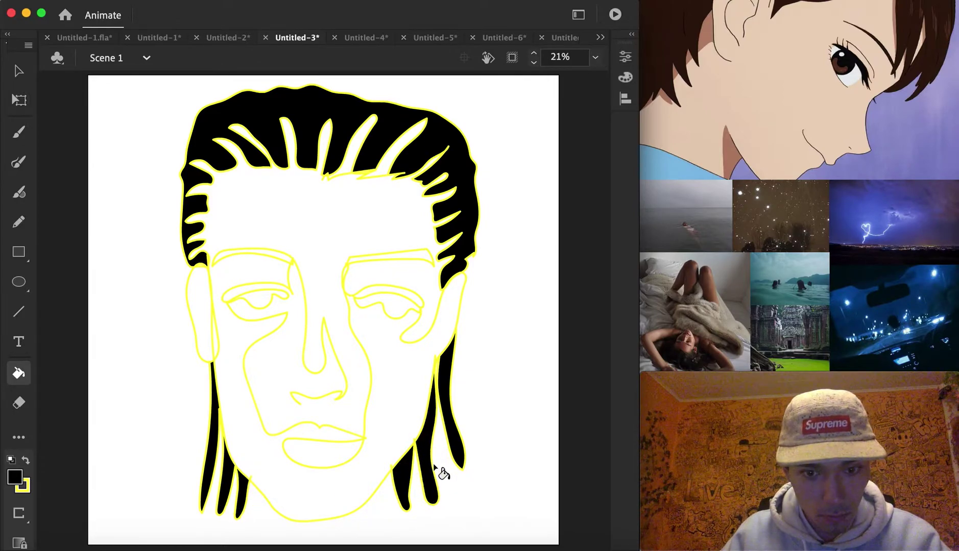
Fill the face skin and the right ear with black, leaving the eyes, eyebrows and lower lip unfilled.
{"action": "left_click", "coordinate": [383, 360]}
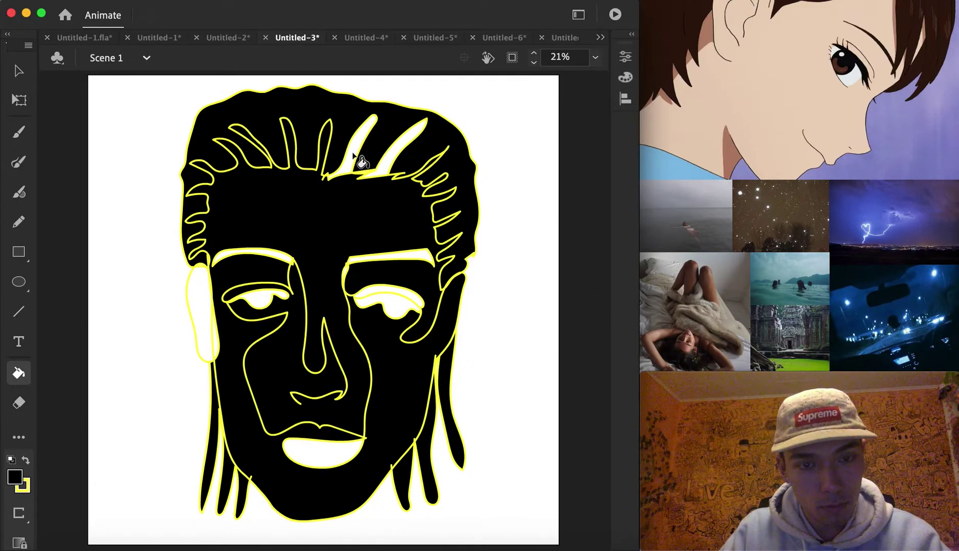
{"action": "key", "text": "super+z"}
{"action": "key", "text": "super+z"}
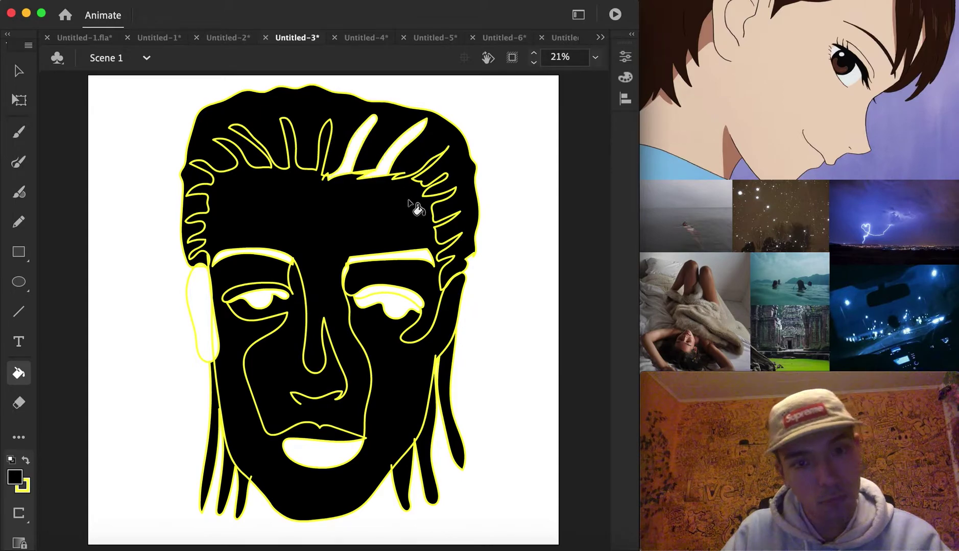
{"action": "key", "text": "v"}
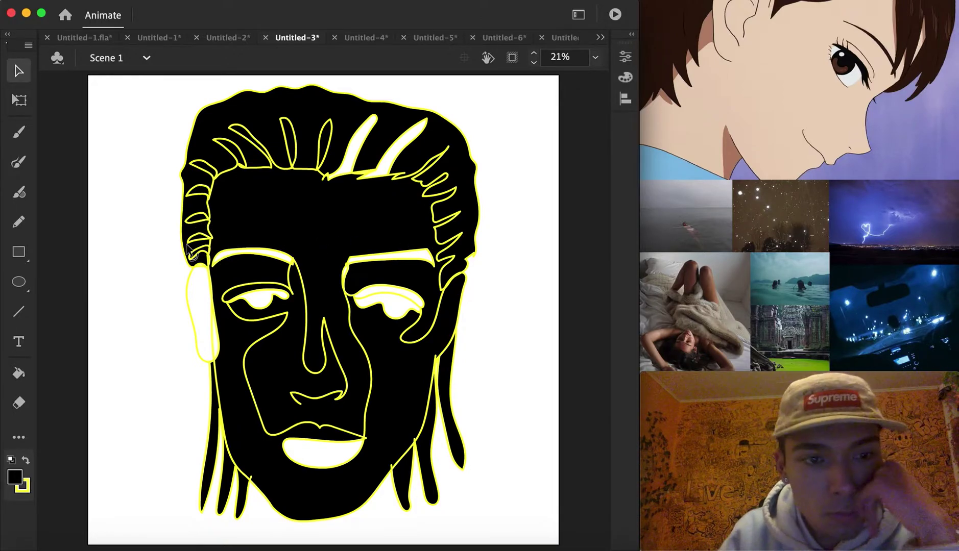
Set the fill color to yellow and fill the hair gaps along the left side and the two at the top center.
{"action": "left_click", "coordinate": [20, 378]}
{"action": "left_click", "coordinate": [16, 478]}
{"action": "left_click", "coordinate": [15, 477]}
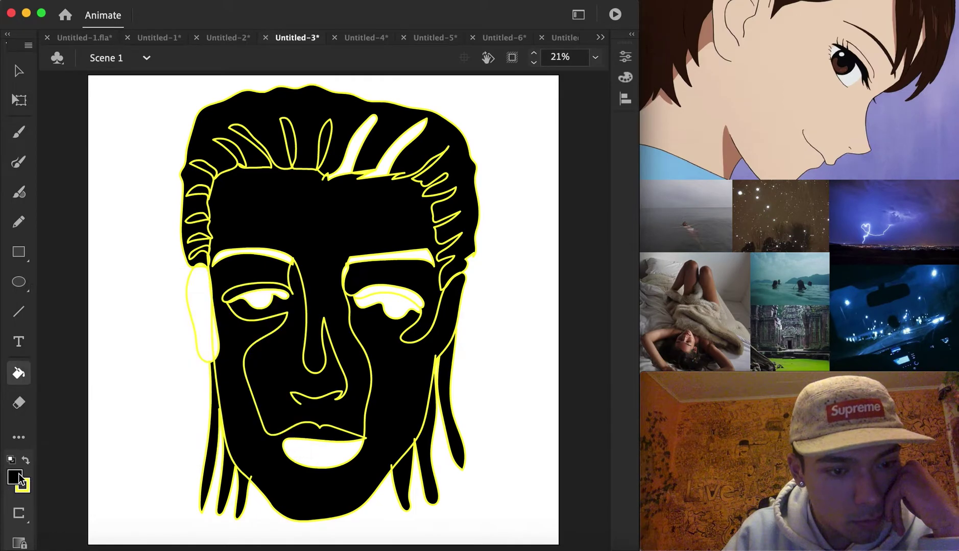
{"action": "left_click", "coordinate": [15, 478]}
{"action": "left_click", "coordinate": [266, 376]}
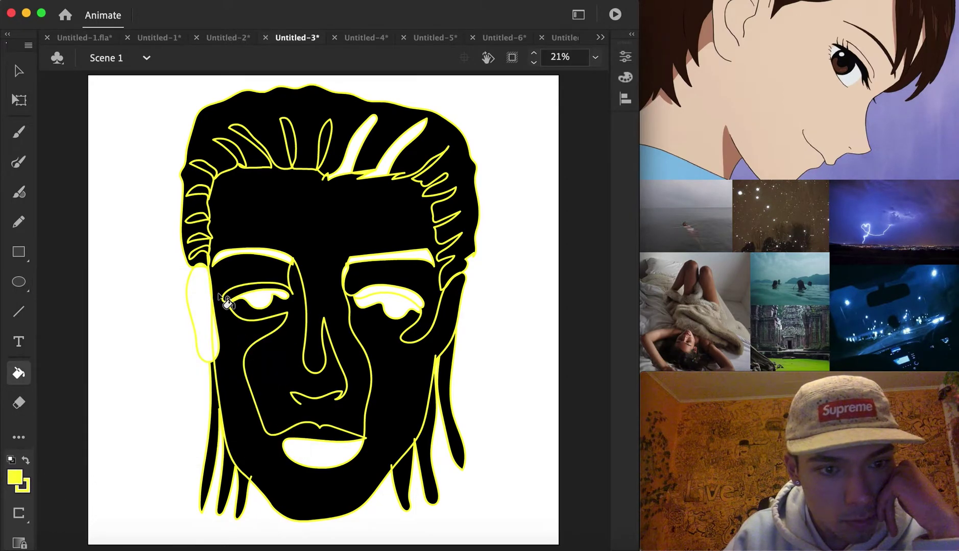
{"action": "left_click", "coordinate": [200, 217]}
{"action": "left_click", "coordinate": [200, 191]}
{"action": "left_click", "coordinate": [204, 168]}
{"action": "left_click", "coordinate": [245, 136]}
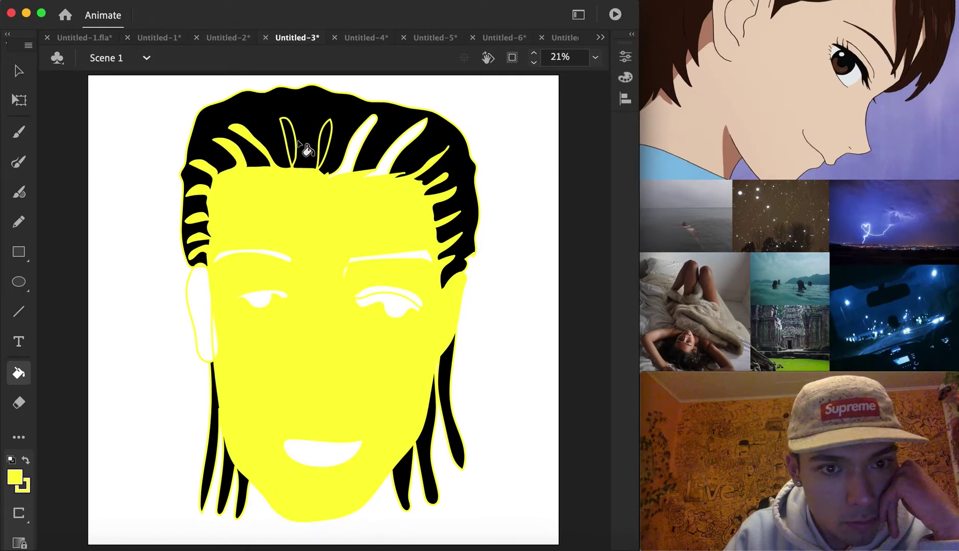
{"action": "key", "text": "super+z"}
{"action": "left_click", "coordinate": [290, 146]}
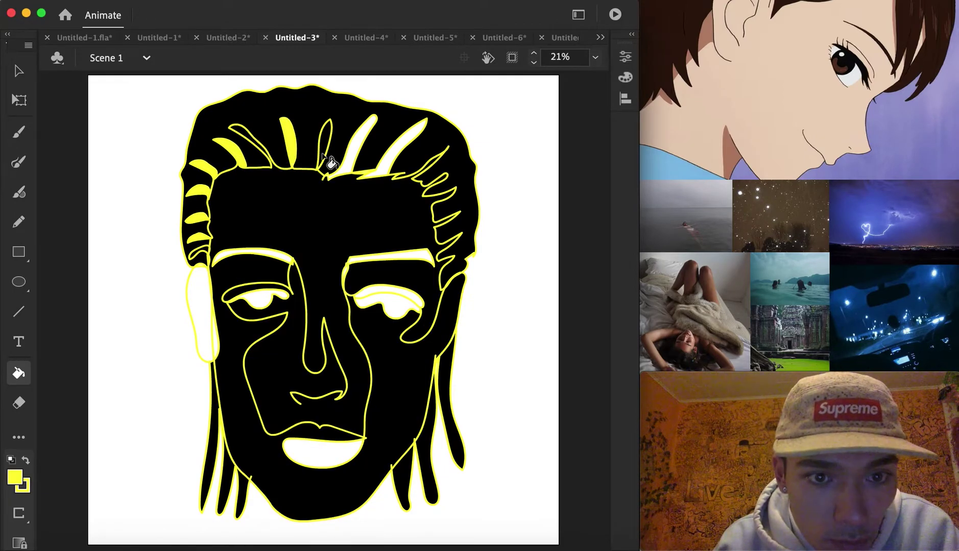
{"action": "left_click", "coordinate": [324, 146]}
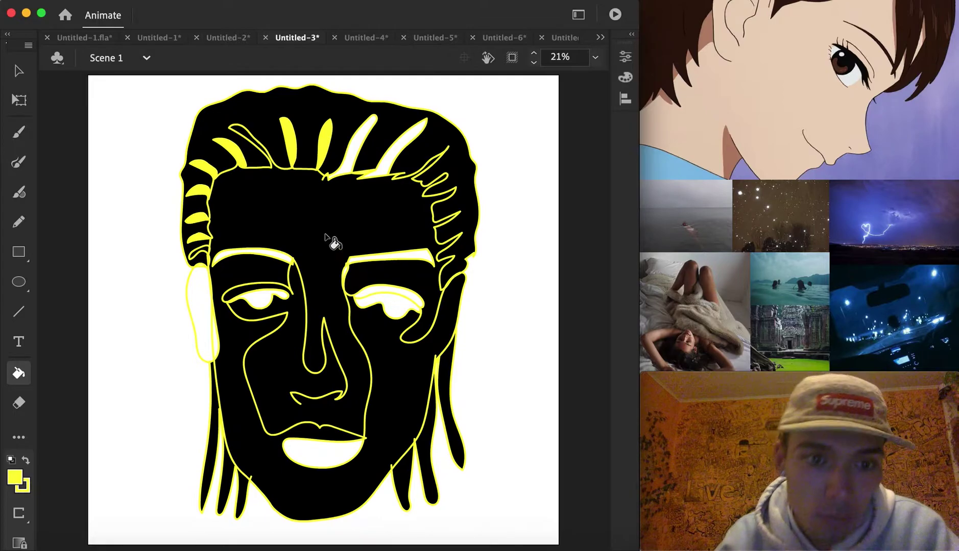
Try to fill the lowest hair gap above the left ear with yellow.
{"action": "left_click", "coordinate": [204, 254]}
{"action": "key", "text": "super+z"}
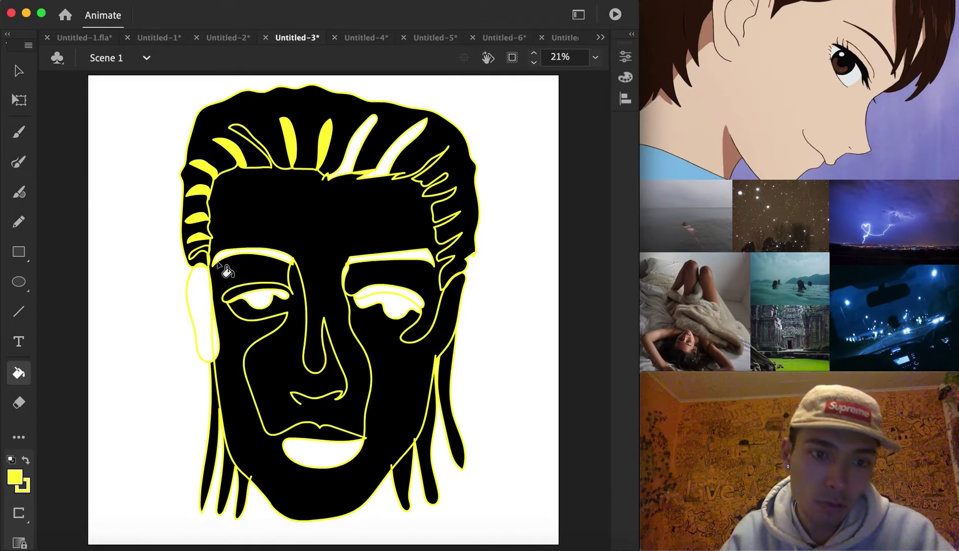
{"action": "left_click", "coordinate": [204, 263]}
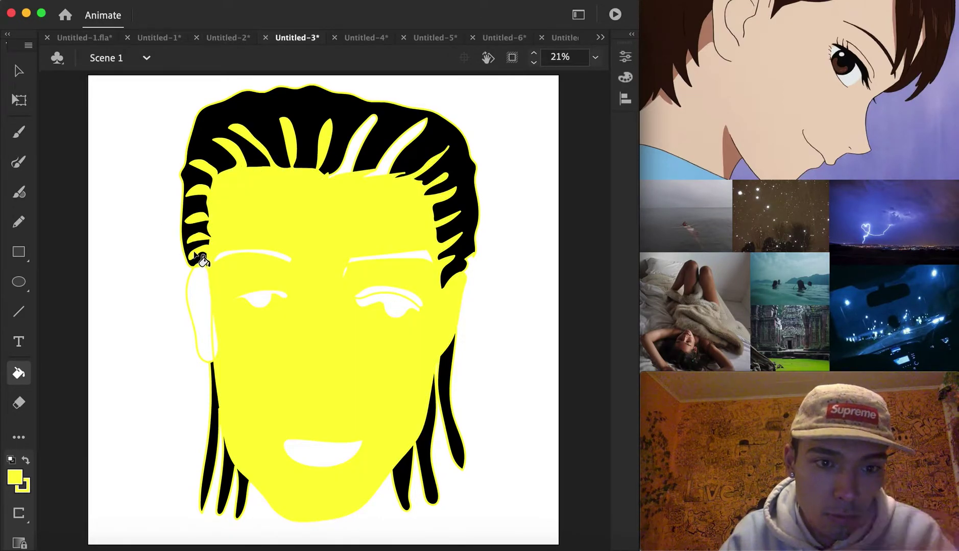
{"action": "key", "text": "super+z"}
{"action": "left_click", "coordinate": [20, 78]}
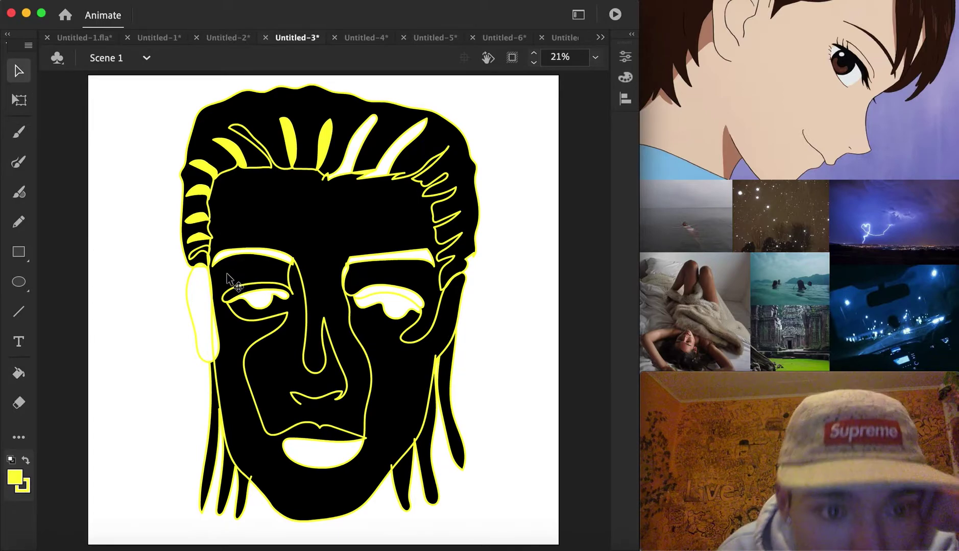
{"action": "left_click", "coordinate": [19, 375]}
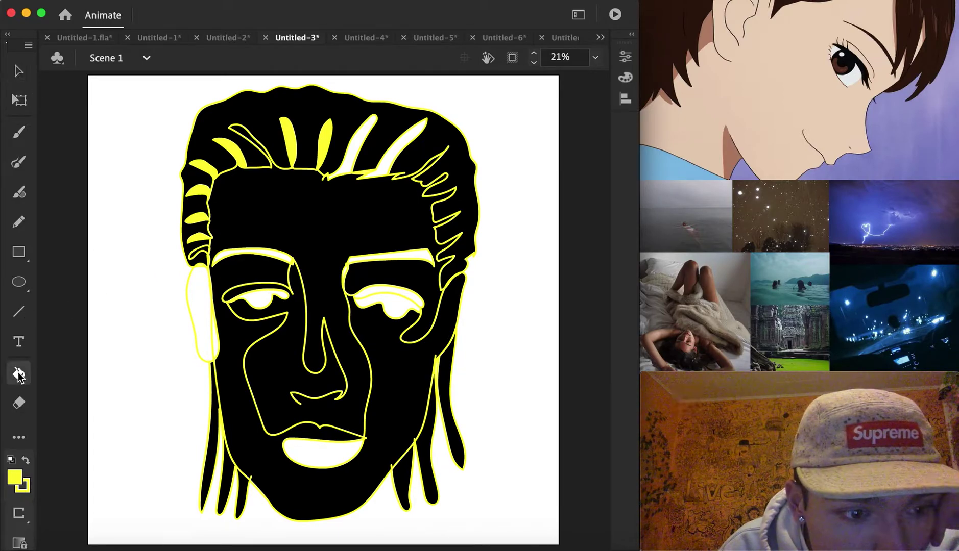
Paint yellow strokes along the hairline to close the open hair gaps on the right side, and test the fill above the left ear.
{"action": "left_click", "coordinate": [19, 165]}
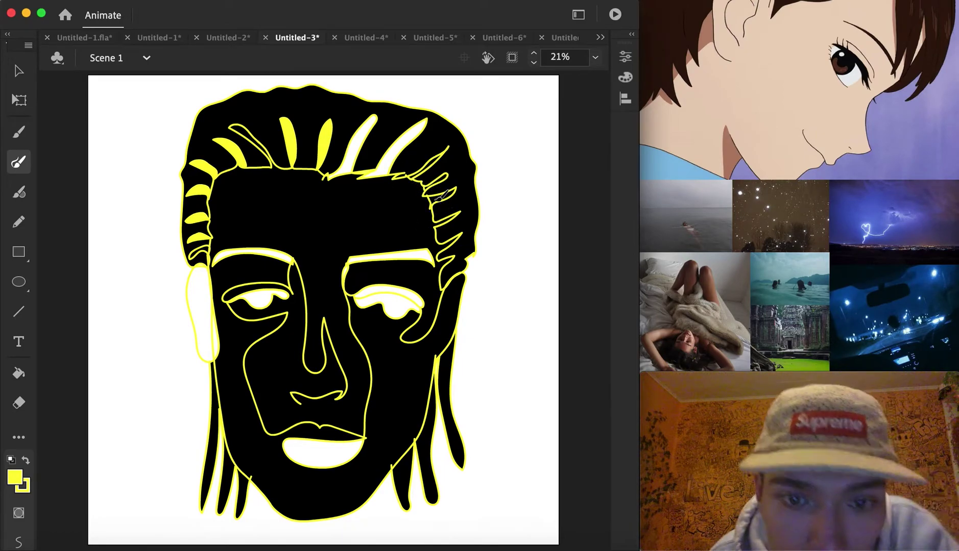
{"action": "left_click_drag", "start_coordinate": [429, 196], "coordinate": [444, 274]}
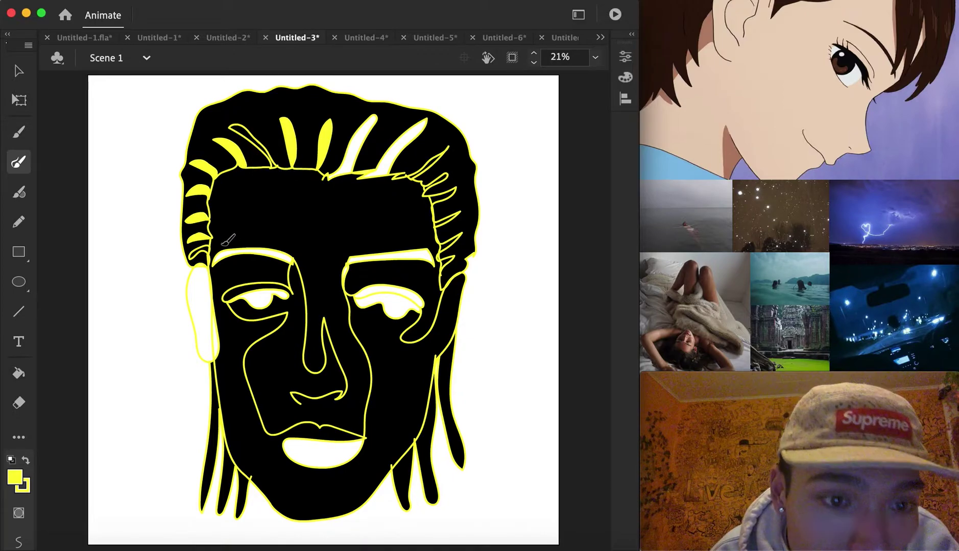
{"action": "left_click", "coordinate": [20, 369]}
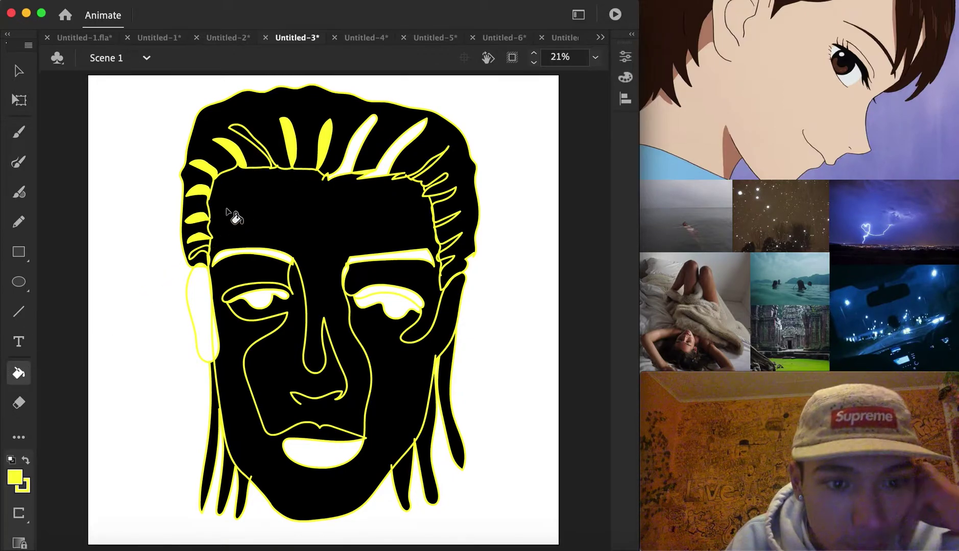
{"action": "left_click", "coordinate": [219, 260]}
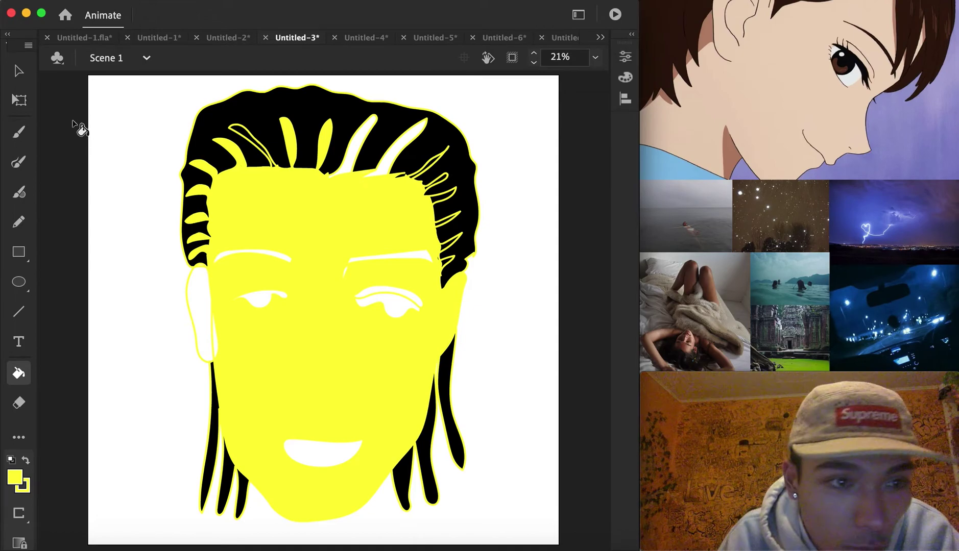
{"action": "key", "text": "super+z"}
Close the hair gap above the left ear and fill it and the remaining top hair gaps with yellow.
{"action": "left_click", "coordinate": [19, 163]}
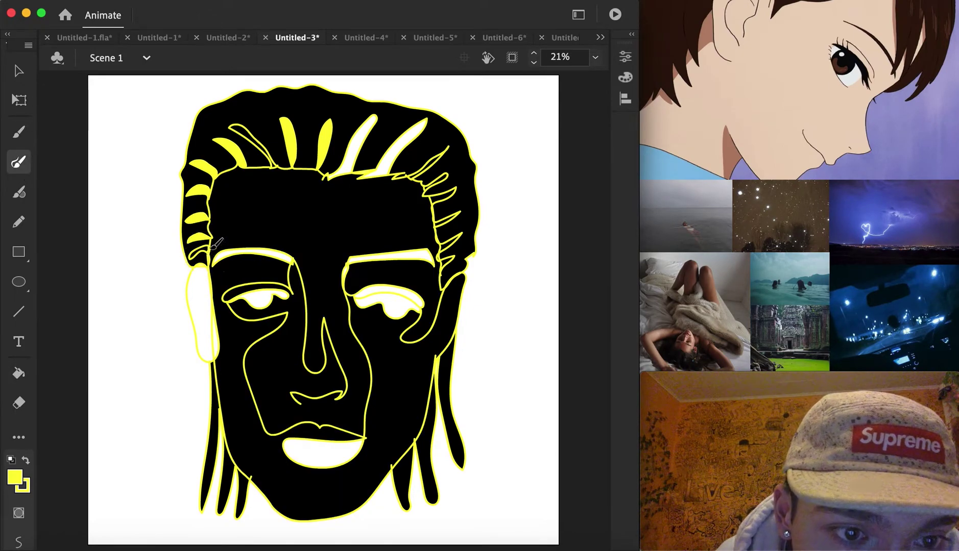
{"action": "left_click", "coordinate": [19, 374]}
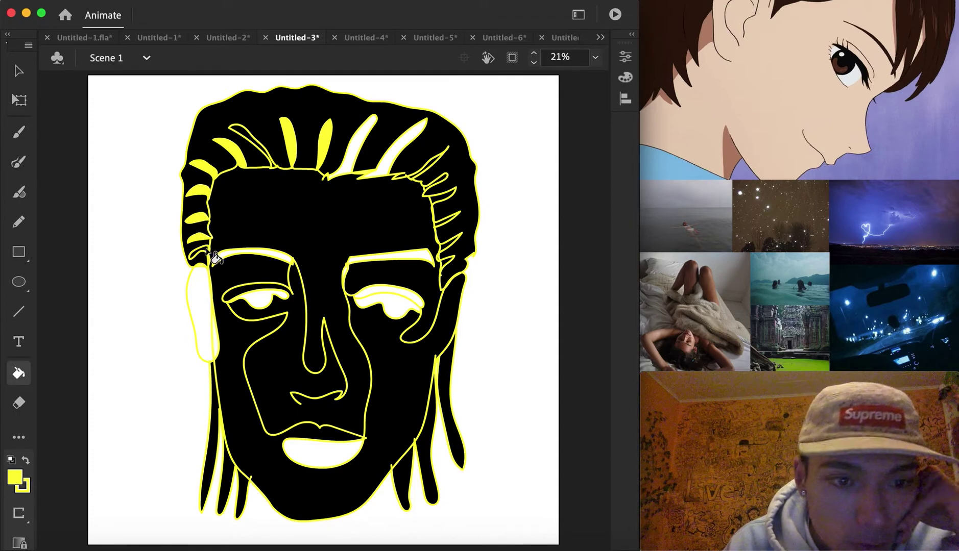
{"action": "left_click", "coordinate": [362, 143]}
{"action": "left_click", "coordinate": [416, 142]}
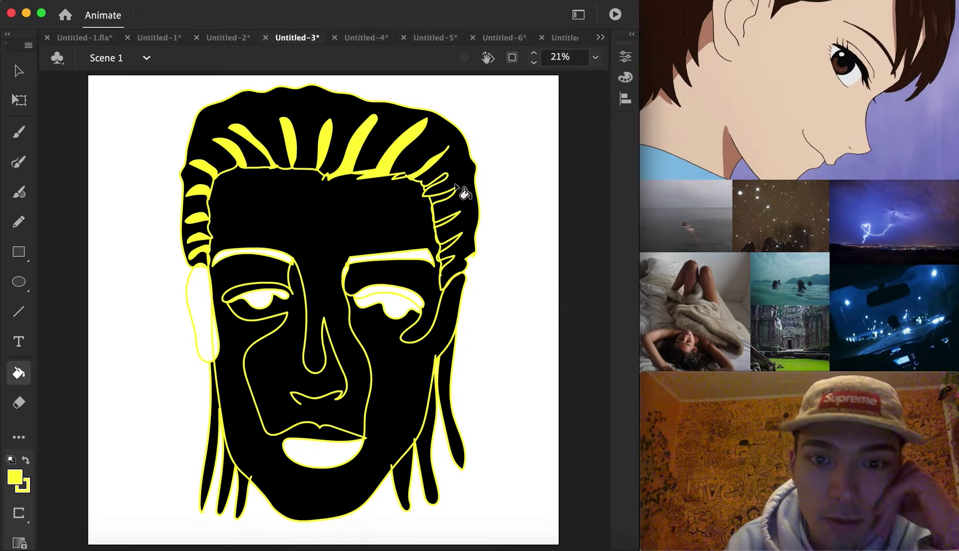
Fill the remaining small hair gaps along the right side of the hairline with yellow.
{"action": "left_click", "coordinate": [444, 185]}
{"action": "key", "text": "super+z"}
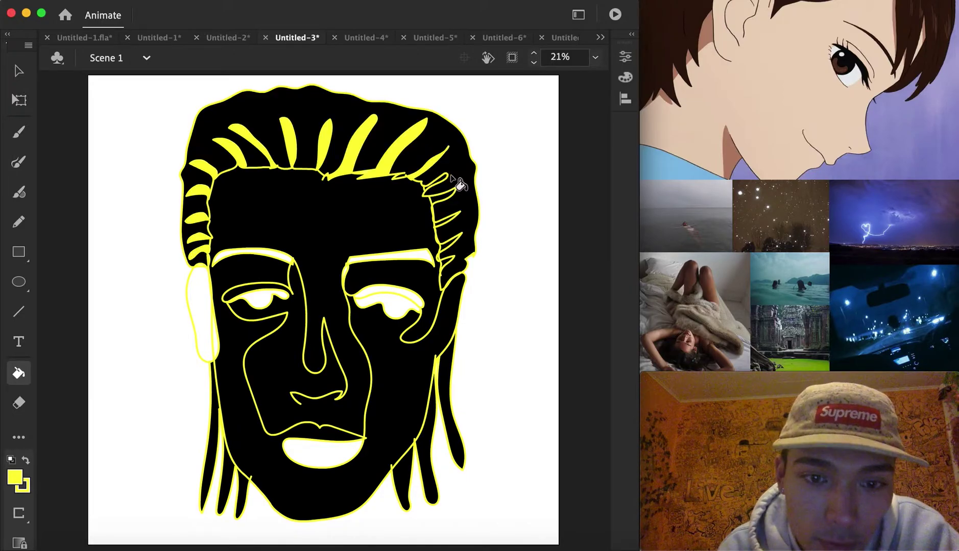
{"action": "left_click", "coordinate": [445, 193]}
{"action": "key", "text": "super+z"}
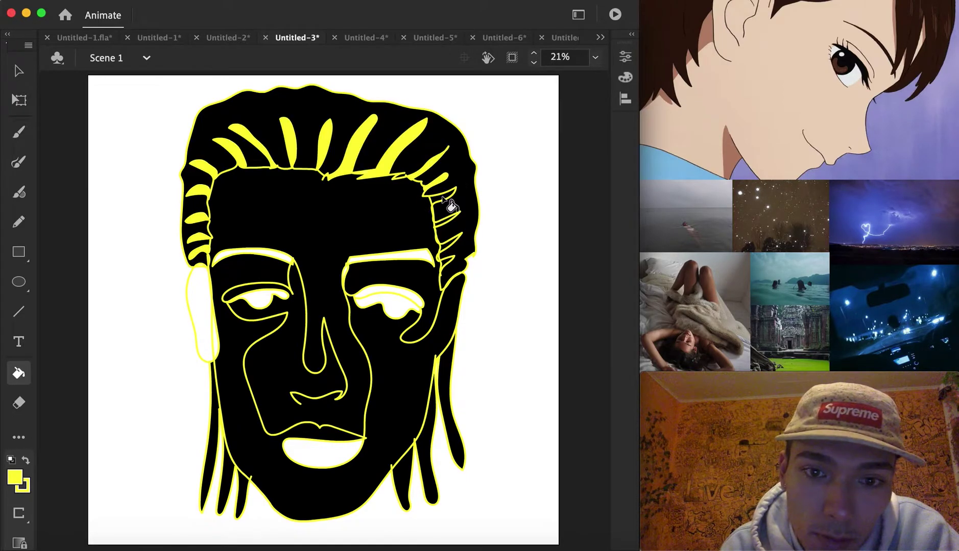
{"action": "key", "text": "super+shift+z"}
{"action": "key", "text": "super+z"}
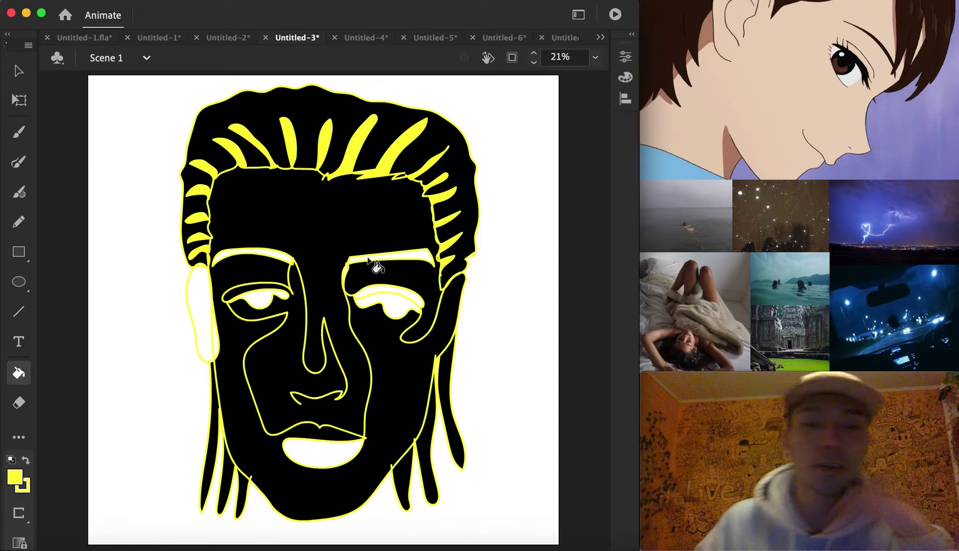
Set the fill color to black and fill the left ear with it.
{"action": "left_click", "coordinate": [17, 482]}
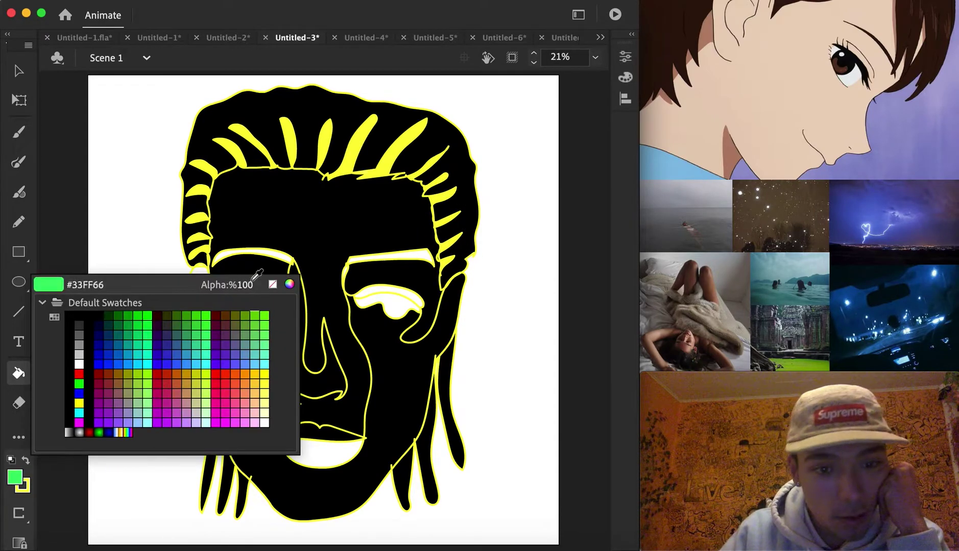
{"action": "left_click", "coordinate": [77, 313]}
{"action": "left_click", "coordinate": [204, 322]}
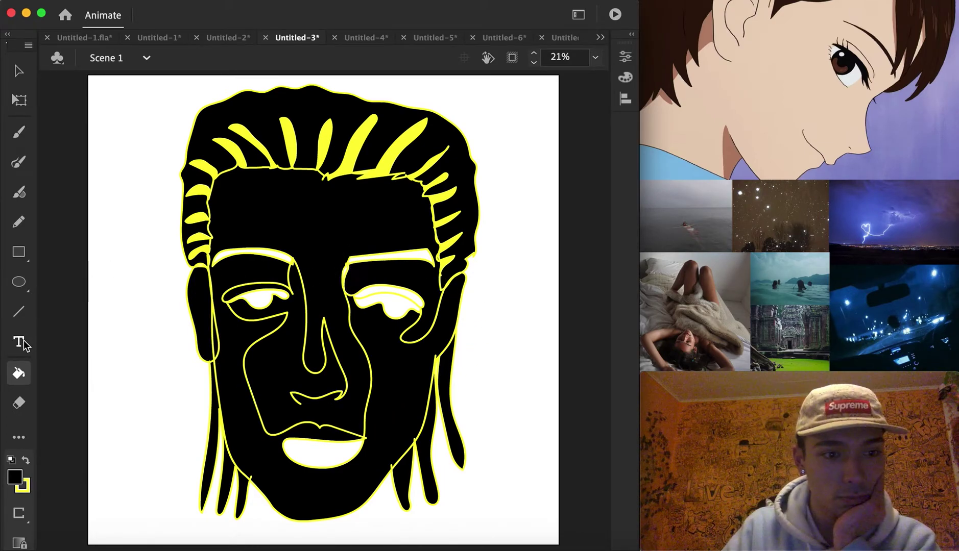
Try outlining a narrow yellow strand near the upper left of the hair with the Paint Brush.
{"action": "left_click", "coordinate": [20, 161]}
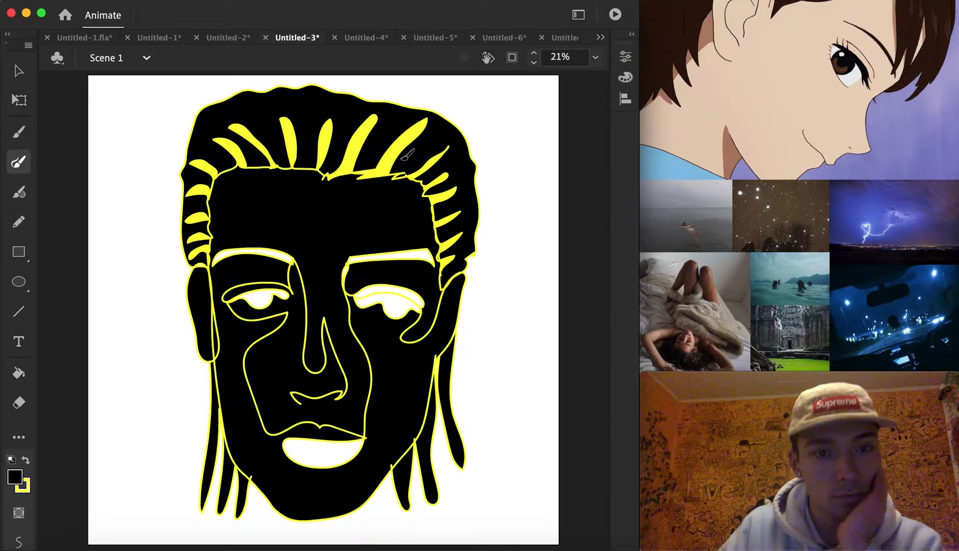
{"action": "mouse_move", "coordinate": [245, 92]}
{"action": "left_mouse_down"}
{"action": "mouse_move", "coordinate": [272, 131]}
{"action": "mouse_move", "coordinate": [248, 92]}
{"action": "left_mouse_up"}
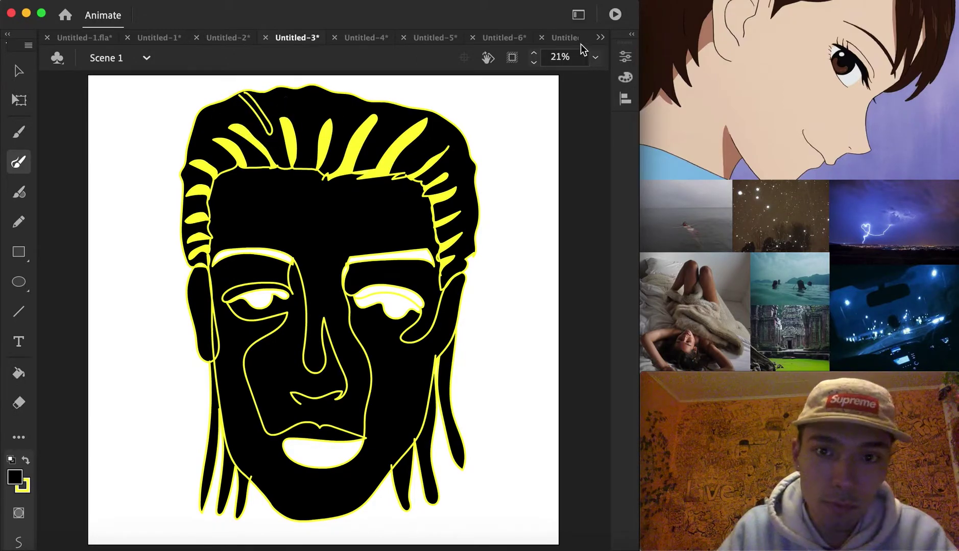
Hand-letter "Chan" in yellow brush strokes across the forehead above the left eyebrow.
{"action": "left_click", "coordinate": [598, 56]}
{"action": "left_click", "coordinate": [621, 161]}
{"action": "scroll", "coordinate": [421, 194], "scroll_direction": "up", "scroll_amount": 10}
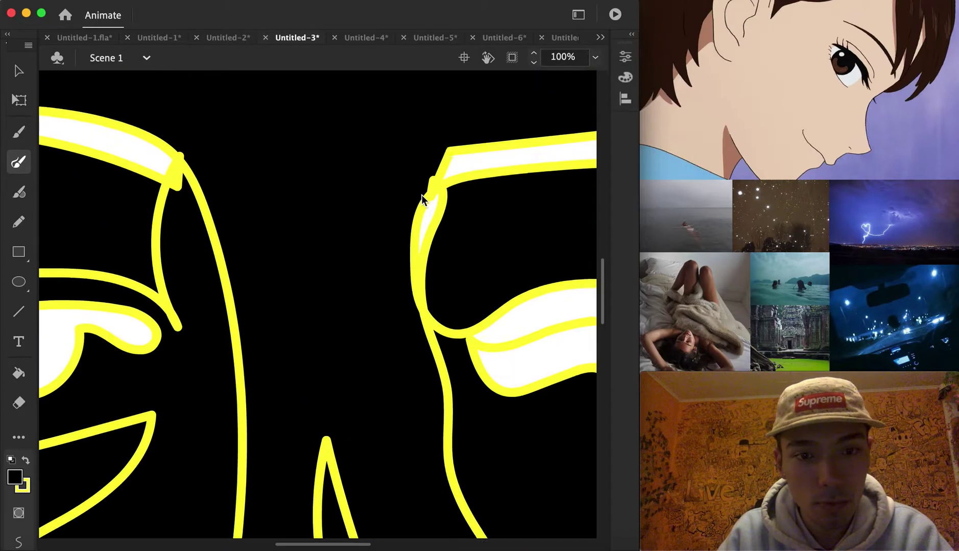
{"action": "scroll", "coordinate": [315, 207], "scroll_direction": "left", "scroll_amount": 5}
{"action": "scroll", "coordinate": [284, 261], "scroll_direction": "down", "scroll_amount": 3}
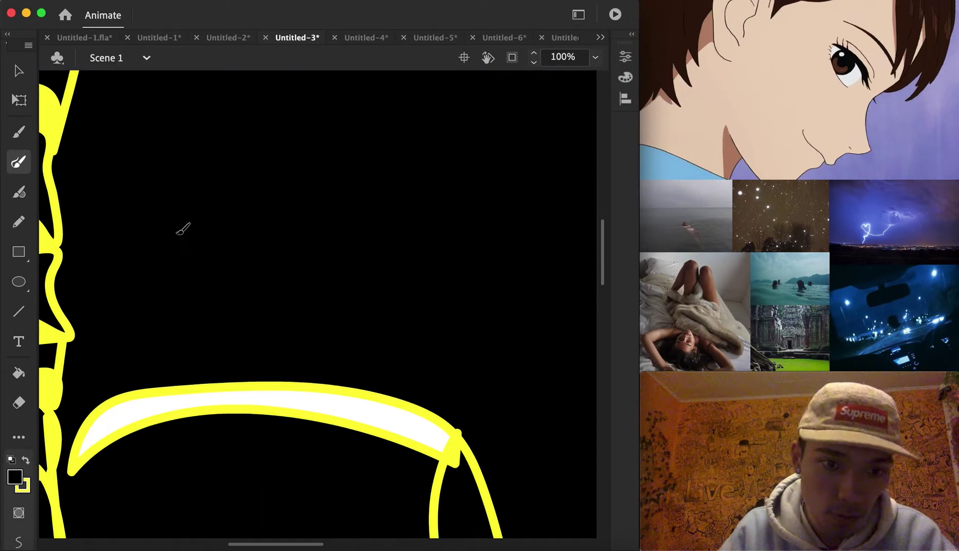
{"action": "mouse_move", "coordinate": [234, 270]}
{"action": "left_mouse_down"}
{"action": "mouse_move", "coordinate": [216, 259]}
{"action": "mouse_move", "coordinate": [166, 267]}
{"action": "mouse_move", "coordinate": [189, 342]}
{"action": "mouse_move", "coordinate": [245, 318]}
{"action": "left_mouse_up"}
{"action": "mouse_move", "coordinate": [258, 246]}
{"action": "left_mouse_down"}
{"action": "mouse_move", "coordinate": [285, 317]}
{"action": "mouse_move", "coordinate": [329, 350]}
{"action": "left_mouse_up"}
{"action": "left_click_drag", "start_coordinate": [337, 299], "coordinate": [409, 358]}
{"action": "mouse_move", "coordinate": [435, 316]}
{"action": "left_mouse_down"}
{"action": "mouse_move", "coordinate": [437, 356]}
{"action": "mouse_move", "coordinate": [467, 304]}
{"action": "mouse_move", "coordinate": [490, 404]}
{"action": "left_mouse_up"}
Complete the forehead lettering with angular letters "GES" between the eyebrows, rising toward the right one.
{"action": "scroll", "coordinate": [510, 372], "scroll_direction": "down", "scroll_amount": 5}
{"action": "scroll", "coordinate": [511, 373], "scroll_direction": "right", "scroll_amount": 4}
{"action": "scroll", "coordinate": [478, 365], "scroll_direction": "down", "scroll_amount": 4}
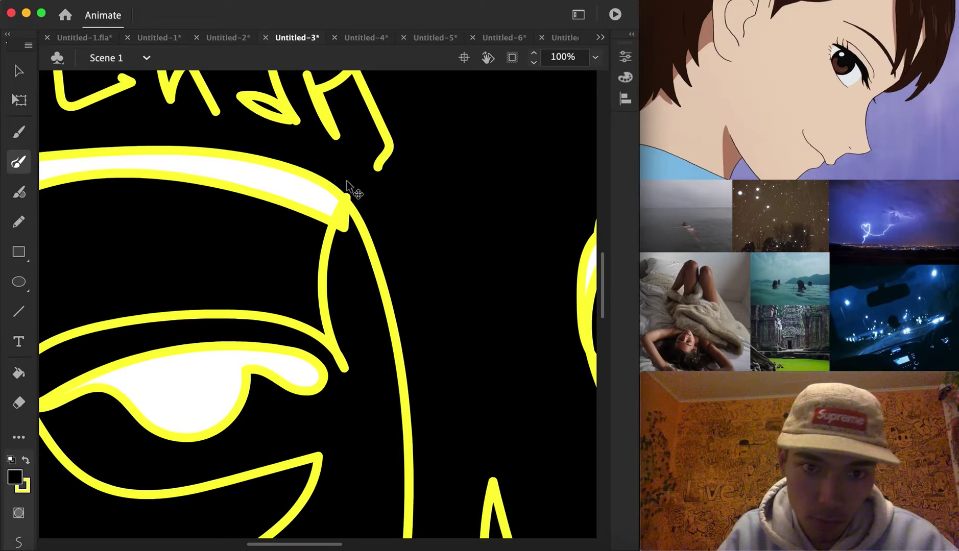
{"action": "scroll", "coordinate": [368, 194], "scroll_direction": "right", "scroll_amount": 4}
{"action": "scroll", "coordinate": [353, 235], "scroll_direction": "up", "scroll_amount": 4}
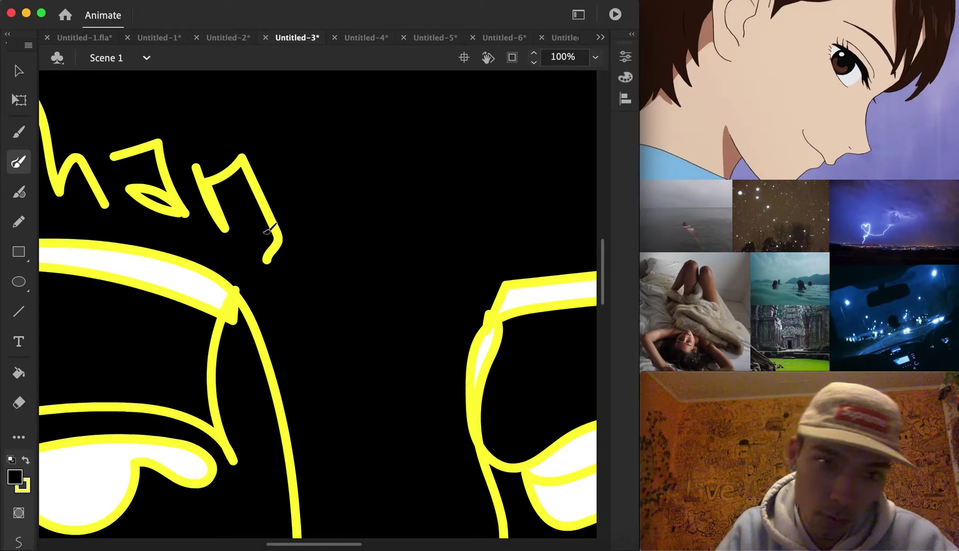
{"action": "mouse_move", "coordinate": [331, 278]}
{"action": "left_mouse_down"}
{"action": "mouse_move", "coordinate": [293, 316]}
{"action": "mouse_move", "coordinate": [327, 306]}
{"action": "left_mouse_up"}
{"action": "mouse_move", "coordinate": [389, 284]}
{"action": "left_mouse_down"}
{"action": "mouse_move", "coordinate": [426, 214]}
{"action": "mouse_move", "coordinate": [396, 290]}
{"action": "mouse_move", "coordinate": [468, 261]}
{"action": "left_mouse_up"}
{"action": "mouse_move", "coordinate": [535, 151]}
{"action": "left_mouse_down"}
{"action": "mouse_move", "coordinate": [490, 181]}
{"action": "mouse_move", "coordinate": [505, 238]}
{"action": "mouse_move", "coordinate": [465, 239]}
{"action": "left_mouse_up"}
{"action": "key", "text": "super+z"}
{"action": "mouse_move", "coordinate": [528, 164]}
{"action": "left_mouse_down"}
{"action": "mouse_move", "coordinate": [481, 187]}
{"action": "mouse_move", "coordinate": [532, 237]}
{"action": "mouse_move", "coordinate": [493, 224]}
{"action": "left_mouse_up"}
{"action": "scroll", "coordinate": [582, 232], "scroll_direction": "down", "scroll_amount": 3}
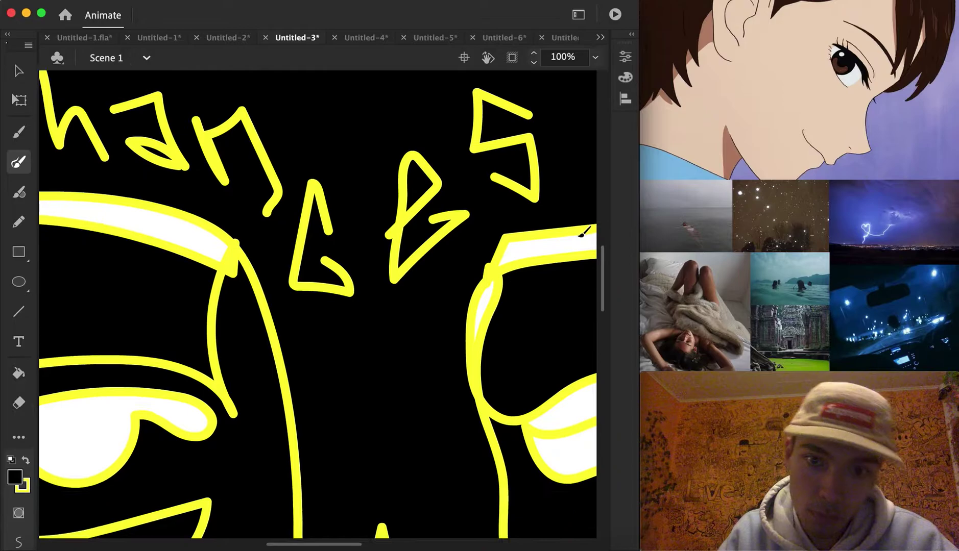
Paint two small yellow stick figures standing on the right eyebrow, the taller one pointing at the smaller one.
{"action": "scroll", "coordinate": [584, 232], "scroll_direction": "up", "scroll_amount": 2}
{"action": "scroll", "coordinate": [584, 232], "scroll_direction": "right", "scroll_amount": 7}
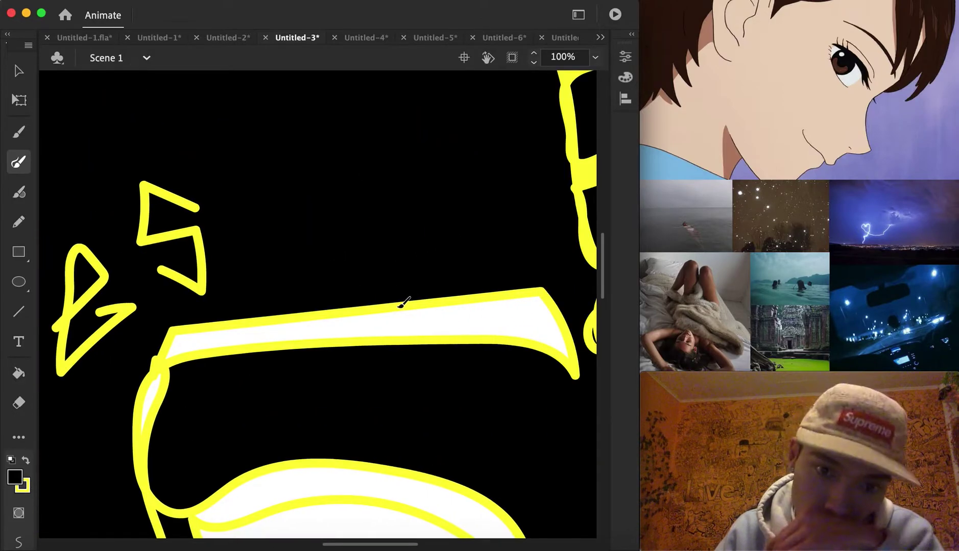
{"action": "mouse_move", "coordinate": [416, 303]}
{"action": "left_mouse_down"}
{"action": "mouse_move", "coordinate": [436, 287]}
{"action": "mouse_move", "coordinate": [439, 308]}
{"action": "left_mouse_up"}
{"action": "mouse_move", "coordinate": [426, 250]}
{"action": "left_mouse_down"}
{"action": "mouse_move", "coordinate": [421, 222]}
{"action": "mouse_move", "coordinate": [380, 226]}
{"action": "left_mouse_up"}
{"action": "left_click_drag", "start_coordinate": [433, 256], "coordinate": [417, 193]}
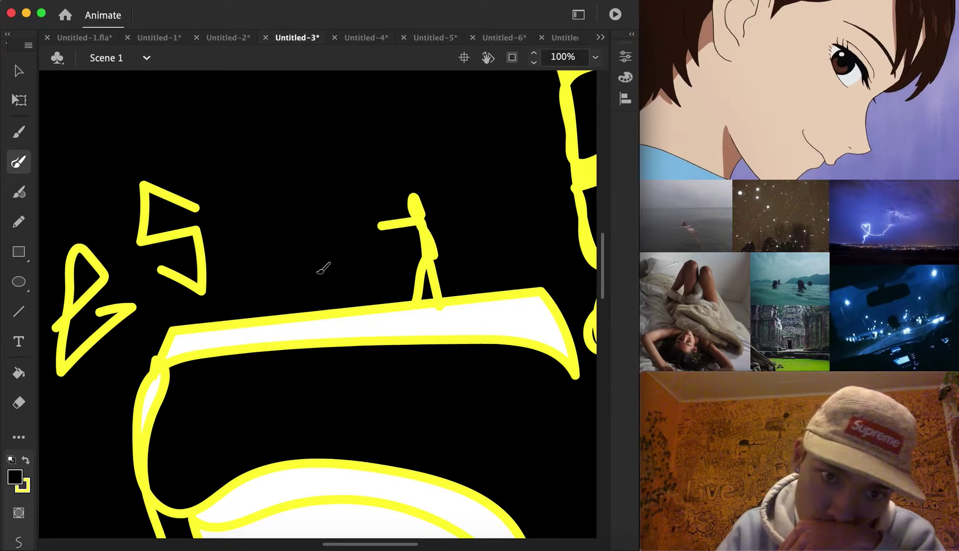
{"action": "mouse_move", "coordinate": [305, 281]}
{"action": "left_mouse_down"}
{"action": "mouse_move", "coordinate": [299, 277]}
{"action": "mouse_move", "coordinate": [304, 262]}
{"action": "mouse_move", "coordinate": [315, 273]}
{"action": "mouse_move", "coordinate": [290, 244]}
{"action": "left_mouse_up"}
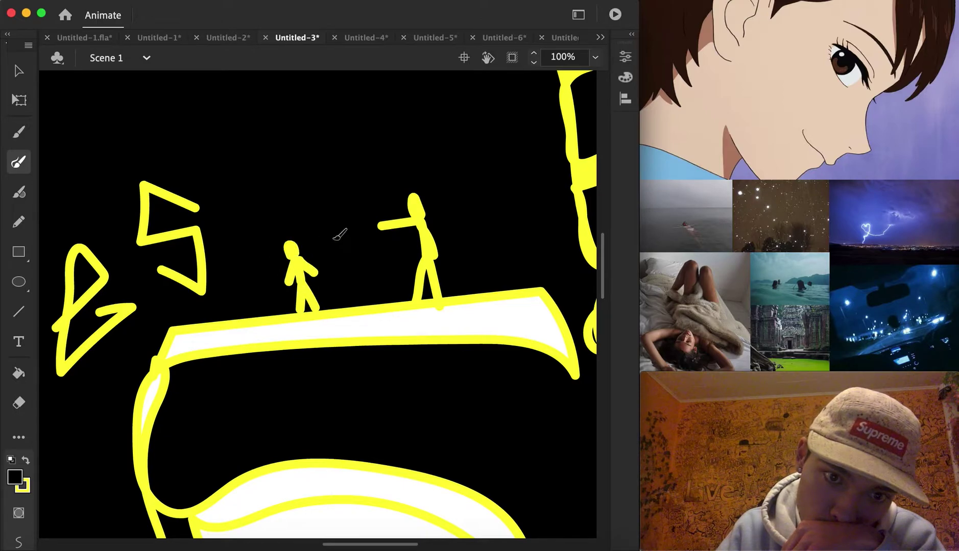
Outline two narrow yellow strands at the upper left of the hair and a larger forked one beside them.
{"action": "scroll", "coordinate": [493, 250], "scroll_direction": "right", "scroll_amount": 5}
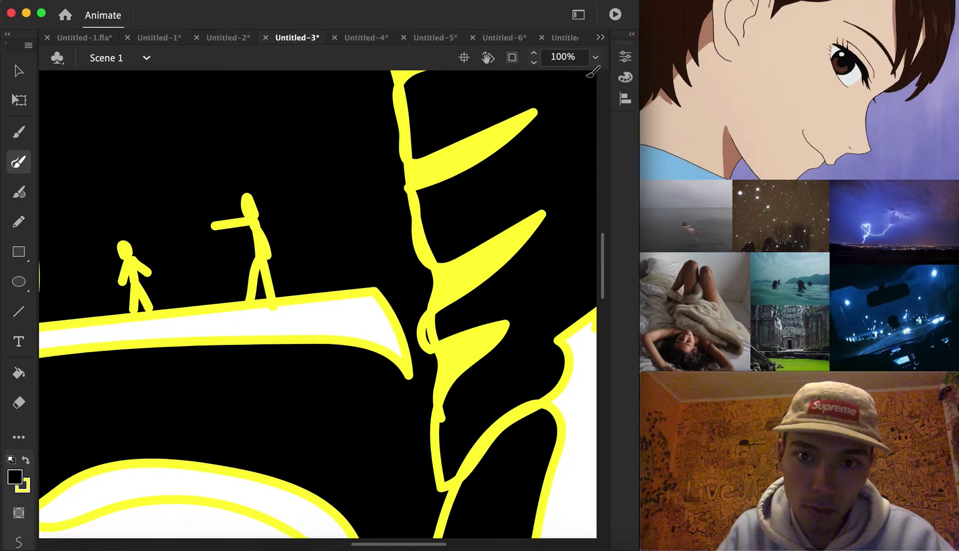
{"action": "scroll", "coordinate": [583, 97], "scroll_direction": "up", "scroll_amount": 5}
{"action": "scroll", "coordinate": [405, 164], "scroll_direction": "up", "scroll_amount": 15}
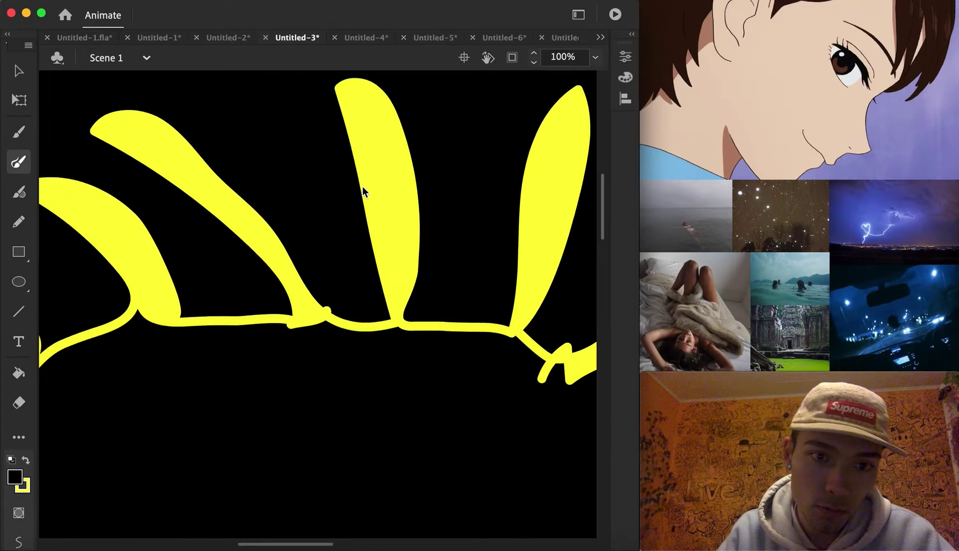
{"action": "scroll", "coordinate": [362, 192], "scroll_direction": "up", "scroll_amount": 3}
{"action": "scroll", "coordinate": [308, 252], "scroll_direction": "down", "scroll_amount": 10}
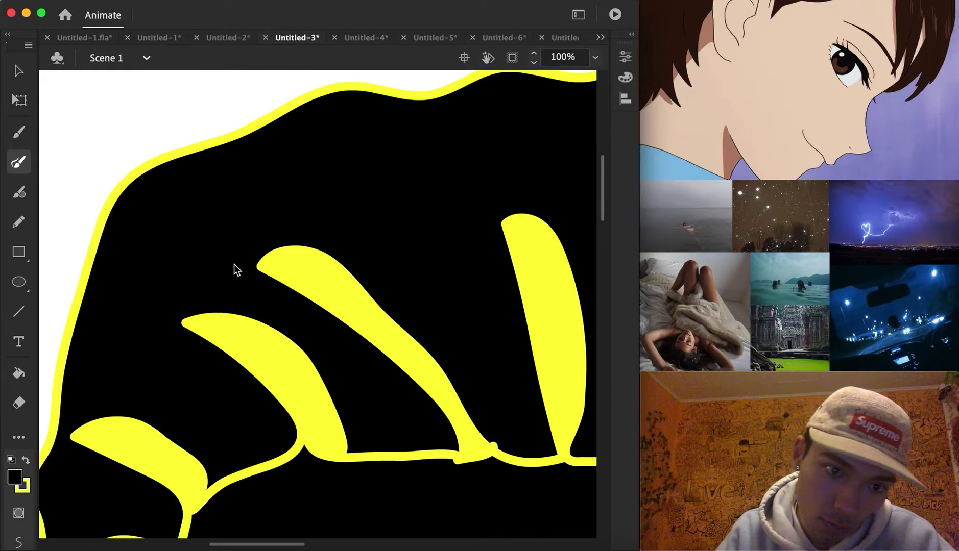
{"action": "mouse_move", "coordinate": [147, 175]}
{"action": "left_mouse_down"}
{"action": "mouse_move", "coordinate": [252, 291]}
{"action": "mouse_move", "coordinate": [163, 260]}
{"action": "mouse_move", "coordinate": [127, 228]}
{"action": "mouse_move", "coordinate": [126, 187]}
{"action": "mouse_move", "coordinate": [141, 173]}
{"action": "left_mouse_up"}
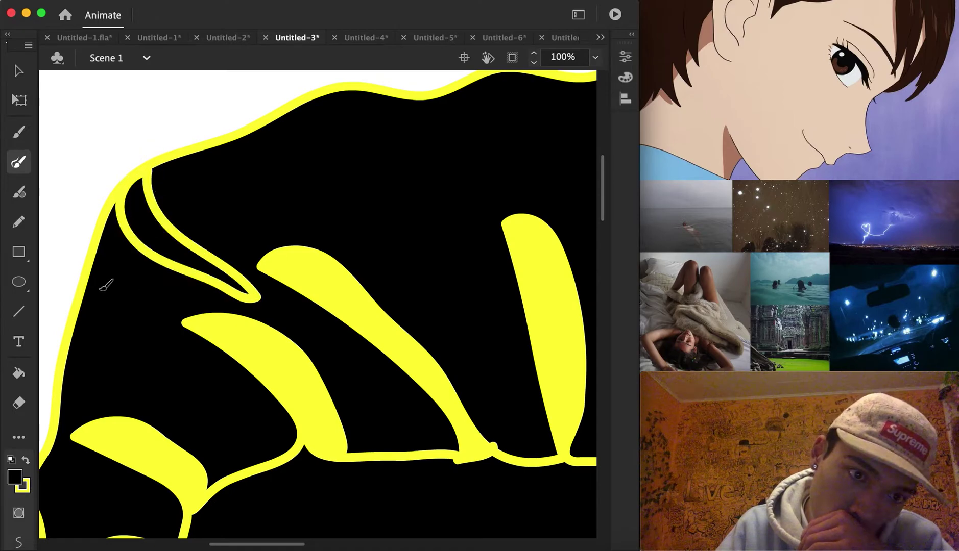
{"action": "mouse_move", "coordinate": [85, 287]}
{"action": "left_mouse_down"}
{"action": "mouse_move", "coordinate": [134, 346]}
{"action": "mouse_move", "coordinate": [215, 392]}
{"action": "mouse_move", "coordinate": [212, 423]}
{"action": "mouse_move", "coordinate": [97, 356]}
{"action": "mouse_move", "coordinate": [83, 294]}
{"action": "left_mouse_up"}
{"action": "mouse_move", "coordinate": [275, 147]}
{"action": "left_mouse_down"}
{"action": "mouse_move", "coordinate": [345, 184]}
{"action": "mouse_move", "coordinate": [381, 253]}
{"action": "left_mouse_up"}
{"action": "key", "text": "super+z"}
{"action": "mouse_move", "coordinate": [276, 146]}
{"action": "left_mouse_down"}
{"action": "mouse_move", "coordinate": [367, 209]}
{"action": "mouse_move", "coordinate": [486, 386]}
{"action": "mouse_move", "coordinate": [475, 327]}
{"action": "mouse_move", "coordinate": [349, 123]}
{"action": "mouse_move", "coordinate": [419, 146]}
{"action": "mouse_move", "coordinate": [473, 274]}
{"action": "mouse_move", "coordinate": [487, 263]}
{"action": "mouse_move", "coordinate": [457, 137]}
{"action": "mouse_move", "coordinate": [393, 95]}
{"action": "mouse_move", "coordinate": [334, 95]}
{"action": "mouse_move", "coordinate": [274, 130]}
{"action": "left_mouse_up"}
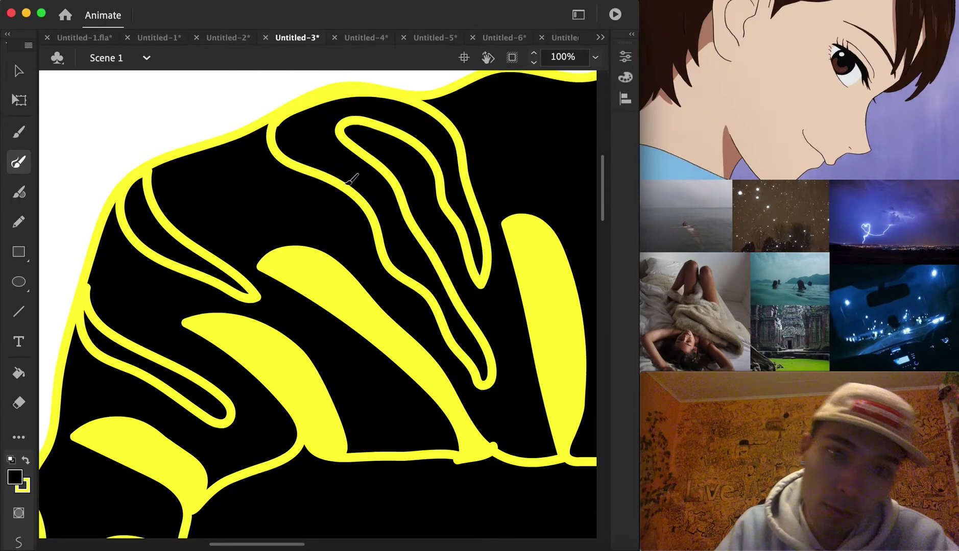
Outline two more forked yellow strands hanging from the top edge of the hair, between the filled locks.
{"action": "scroll", "coordinate": [431, 237], "scroll_direction": "right", "scroll_amount": 5}
{"action": "scroll", "coordinate": [429, 236], "scroll_direction": "up", "scroll_amount": 2}
{"action": "mouse_move", "coordinate": [332, 125]}
{"action": "left_mouse_down"}
{"action": "mouse_move", "coordinate": [321, 157]}
{"action": "mouse_move", "coordinate": [361, 212]}
{"action": "mouse_move", "coordinate": [400, 406]}
{"action": "mouse_move", "coordinate": [418, 365]}
{"action": "mouse_move", "coordinate": [405, 179]}
{"action": "mouse_move", "coordinate": [447, 231]}
{"action": "mouse_move", "coordinate": [457, 285]}
{"action": "mouse_move", "coordinate": [467, 212]}
{"action": "mouse_move", "coordinate": [444, 161]}
{"action": "mouse_move", "coordinate": [451, 126]}
{"action": "mouse_move", "coordinate": [434, 111]}
{"action": "mouse_move", "coordinate": [330, 126]}
{"action": "left_mouse_up"}
{"action": "scroll", "coordinate": [492, 302], "scroll_direction": "right", "scroll_amount": 3}
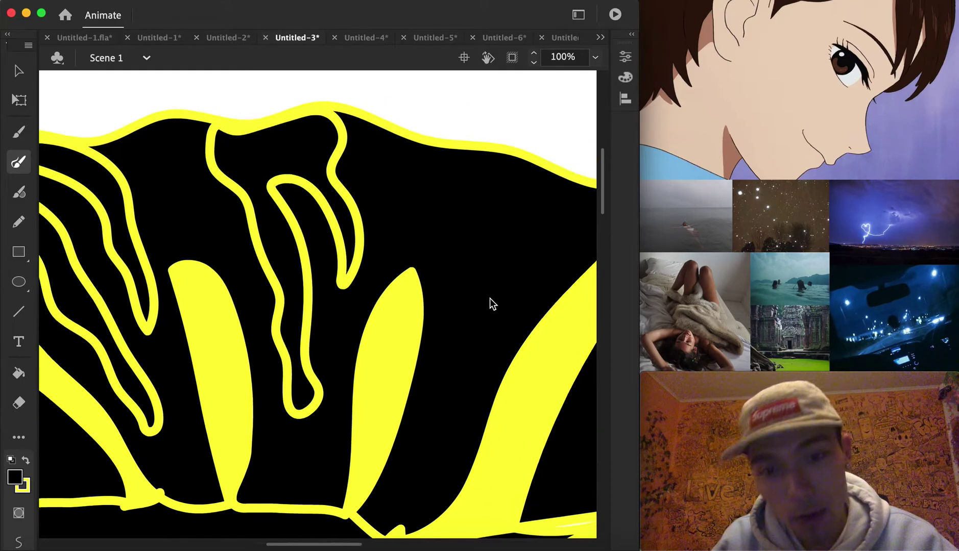
{"action": "scroll", "coordinate": [491, 304], "scroll_direction": "right", "scroll_amount": 4}
{"action": "mouse_move", "coordinate": [321, 149]}
{"action": "left_mouse_down"}
{"action": "mouse_move", "coordinate": [279, 357]}
{"action": "mouse_move", "coordinate": [284, 399]}
{"action": "mouse_move", "coordinate": [320, 293]}
{"action": "mouse_move", "coordinate": [318, 234]}
{"action": "mouse_move", "coordinate": [355, 217]}
{"action": "mouse_move", "coordinate": [351, 255]}
{"action": "mouse_move", "coordinate": [390, 237]}
{"action": "mouse_move", "coordinate": [383, 180]}
{"action": "mouse_move", "coordinate": [321, 155]}
{"action": "left_mouse_up"}
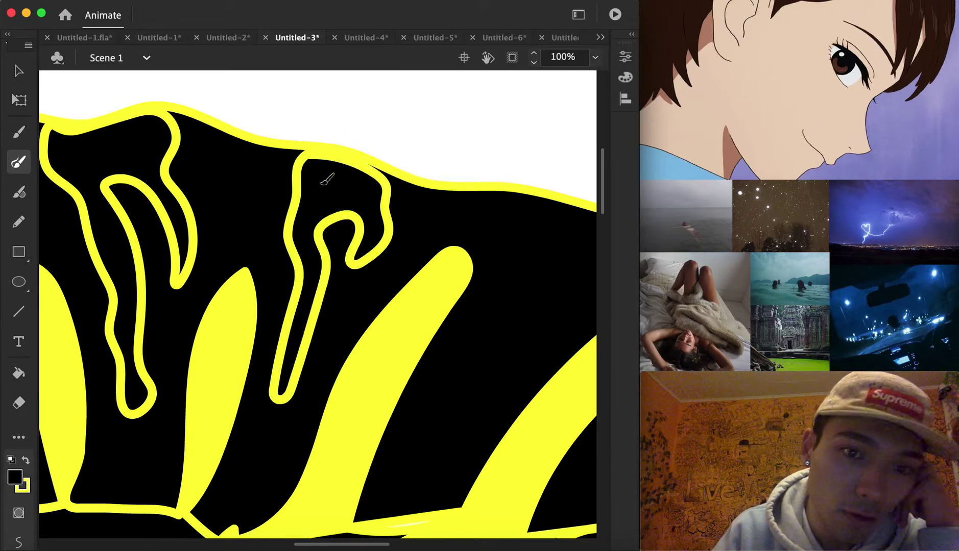
Outline two forked yellow strands at the upper right of the hair, on either side of the long filled lock.
{"action": "scroll", "coordinate": [465, 316], "scroll_direction": "right", "scroll_amount": 10}
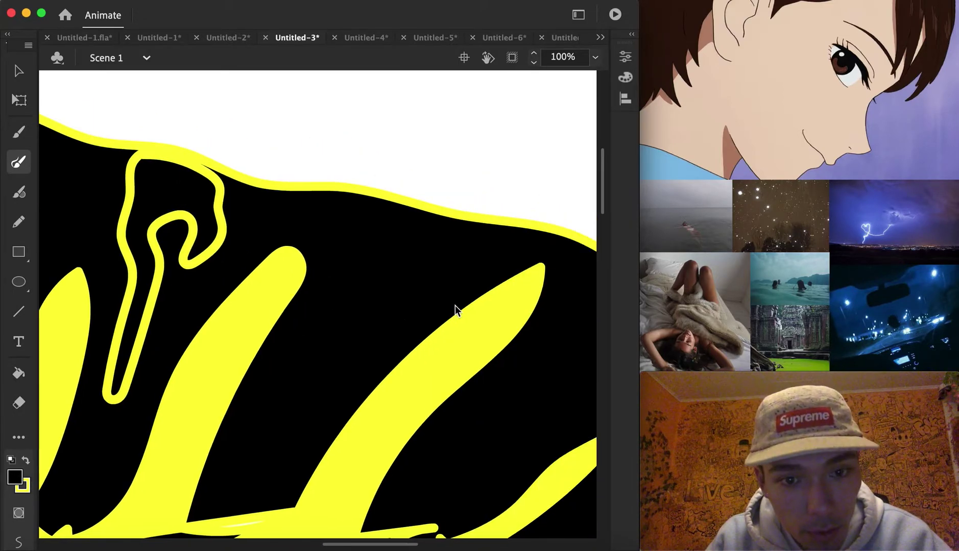
{"action": "mouse_move", "coordinate": [381, 190]}
{"action": "left_mouse_down"}
{"action": "mouse_move", "coordinate": [273, 385]}
{"action": "mouse_move", "coordinate": [269, 437]}
{"action": "mouse_move", "coordinate": [348, 300]}
{"action": "mouse_move", "coordinate": [403, 262]}
{"action": "mouse_move", "coordinate": [381, 315]}
{"action": "mouse_move", "coordinate": [329, 393]}
{"action": "mouse_move", "coordinate": [379, 343]}
{"action": "mouse_move", "coordinate": [416, 278]}
{"action": "mouse_move", "coordinate": [493, 232]}
{"action": "mouse_move", "coordinate": [365, 200]}
{"action": "left_mouse_up"}
{"action": "scroll", "coordinate": [478, 322], "scroll_direction": "down", "scroll_amount": 5}
{"action": "scroll", "coordinate": [466, 323], "scroll_direction": "right", "scroll_amount": 5}
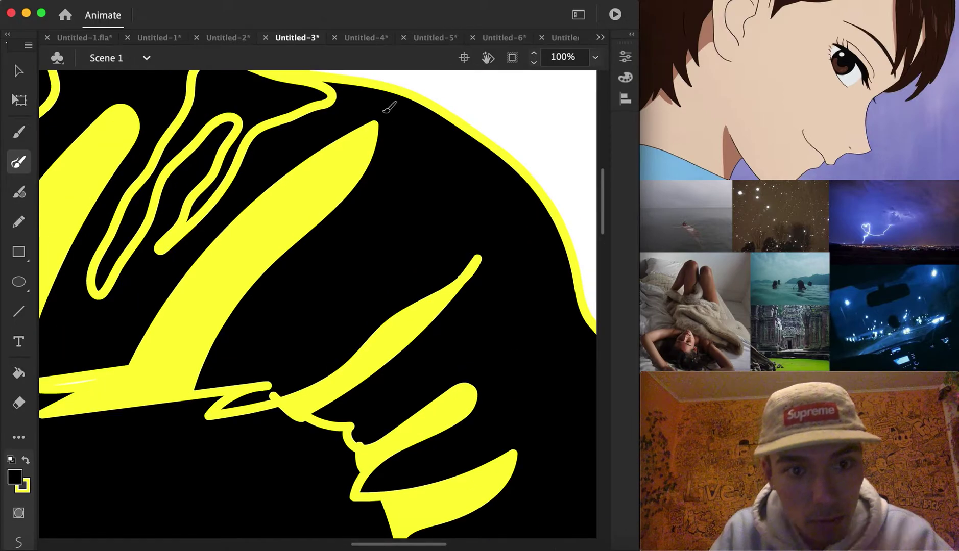
{"action": "mouse_move", "coordinate": [408, 108]}
{"action": "left_mouse_down"}
{"action": "mouse_move", "coordinate": [323, 261]}
{"action": "mouse_move", "coordinate": [271, 300]}
{"action": "mouse_move", "coordinate": [280, 327]}
{"action": "mouse_move", "coordinate": [428, 210]}
{"action": "mouse_move", "coordinate": [361, 304]}
{"action": "mouse_move", "coordinate": [420, 274]}
{"action": "mouse_move", "coordinate": [459, 225]}
{"action": "mouse_move", "coordinate": [496, 204]}
{"action": "mouse_move", "coordinate": [489, 157]}
{"action": "mouse_move", "coordinate": [418, 102]}
{"action": "left_mouse_up"}
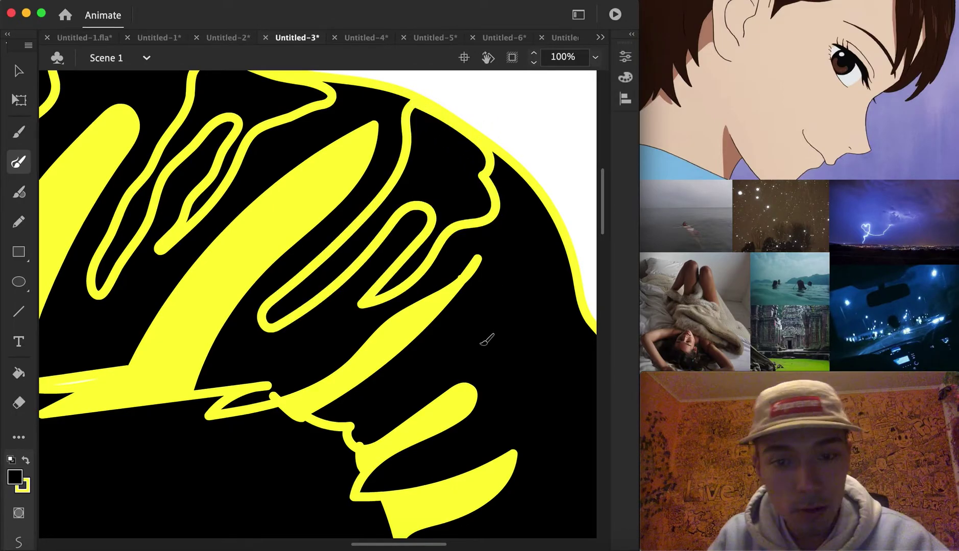
Outline branching, wavy yellow strands down the right side of the hair, between the outer edge and the filled locks.
{"action": "scroll", "coordinate": [487, 340], "scroll_direction": "down", "scroll_amount": 3}
{"action": "scroll", "coordinate": [480, 343], "scroll_direction": "down", "scroll_amount": 3}
{"action": "mouse_move", "coordinate": [496, 120]}
{"action": "left_mouse_down"}
{"action": "mouse_move", "coordinate": [375, 259]}
{"action": "mouse_move", "coordinate": [393, 259]}
{"action": "mouse_move", "coordinate": [491, 183]}
{"action": "mouse_move", "coordinate": [483, 230]}
{"action": "mouse_move", "coordinate": [425, 332]}
{"action": "mouse_move", "coordinate": [433, 336]}
{"action": "mouse_move", "coordinate": [489, 284]}
{"action": "mouse_move", "coordinate": [498, 319]}
{"action": "mouse_move", "coordinate": [492, 364]}
{"action": "mouse_move", "coordinate": [421, 453]}
{"action": "mouse_move", "coordinate": [517, 415]}
{"action": "mouse_move", "coordinate": [528, 462]}
{"action": "mouse_move", "coordinate": [555, 407]}
{"action": "mouse_move", "coordinate": [539, 346]}
{"action": "mouse_move", "coordinate": [547, 267]}
{"action": "mouse_move", "coordinate": [489, 125]}
{"action": "left_mouse_up"}
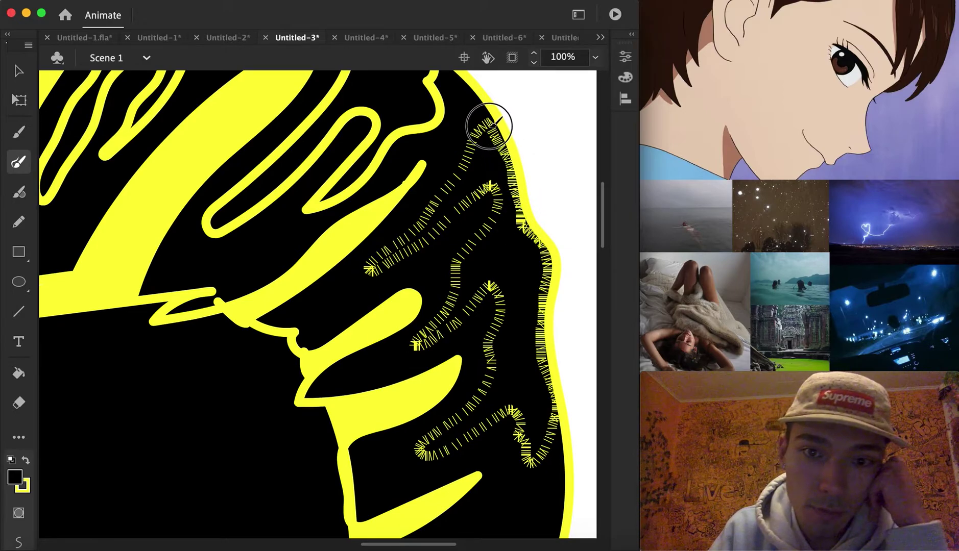
{"action": "scroll", "coordinate": [505, 286], "scroll_direction": "down", "scroll_amount": 10}
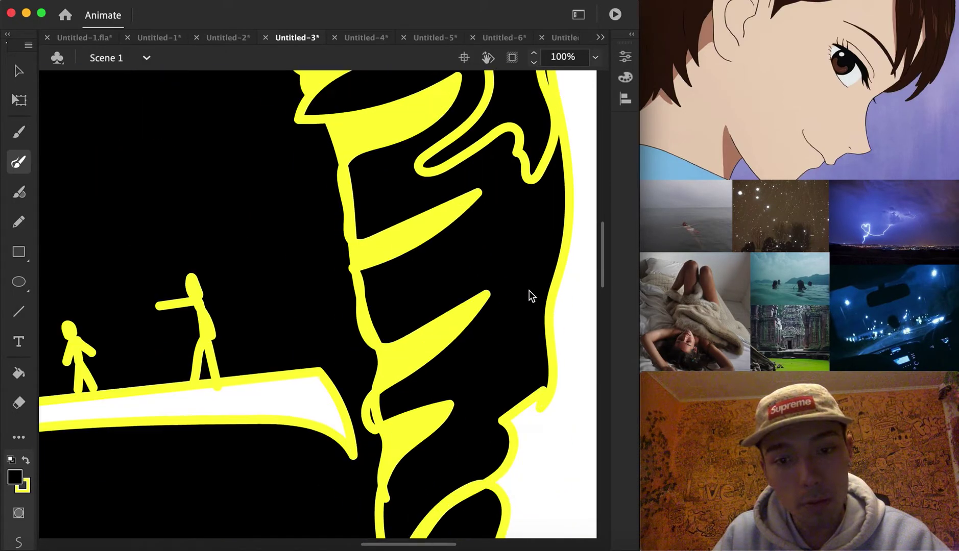
{"action": "mouse_move", "coordinate": [567, 185]}
{"action": "left_mouse_down"}
{"action": "mouse_move", "coordinate": [449, 257]}
{"action": "mouse_move", "coordinate": [422, 291]}
{"action": "mouse_move", "coordinate": [492, 261]}
{"action": "mouse_move", "coordinate": [531, 278]}
{"action": "mouse_move", "coordinate": [474, 356]}
{"action": "mouse_move", "coordinate": [480, 373]}
{"action": "mouse_move", "coordinate": [513, 370]}
{"action": "mouse_move", "coordinate": [469, 410]}
{"action": "mouse_move", "coordinate": [442, 473]}
{"action": "mouse_move", "coordinate": [482, 442]}
{"action": "mouse_move", "coordinate": [483, 408]}
{"action": "mouse_move", "coordinate": [516, 383]}
{"action": "mouse_move", "coordinate": [516, 337]}
{"action": "mouse_move", "coordinate": [543, 259]}
{"action": "mouse_move", "coordinate": [563, 250]}
{"action": "left_mouse_up"}
{"action": "left_click_drag", "start_coordinate": [563, 216], "coordinate": [570, 185]}
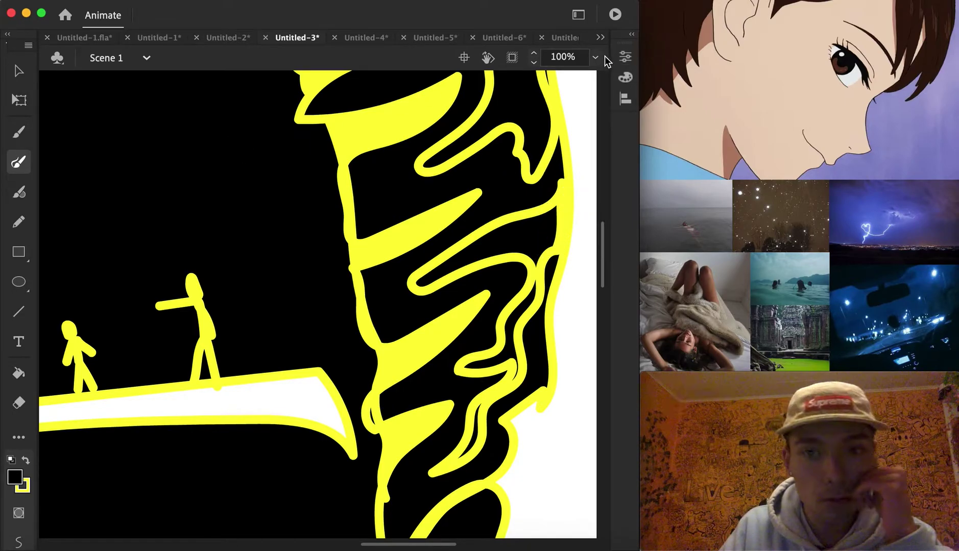
Outline yellow strands along the left side of the hair, between the outer edge and the filled locks.
{"action": "left_click", "coordinate": [596, 58]}
{"action": "left_click", "coordinate": [610, 75]}
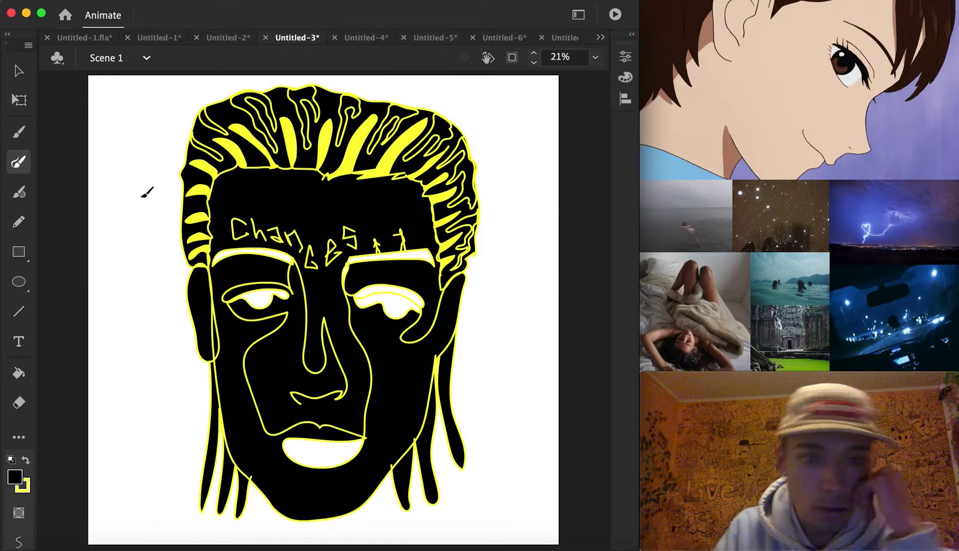
{"action": "left_click", "coordinate": [596, 59]}
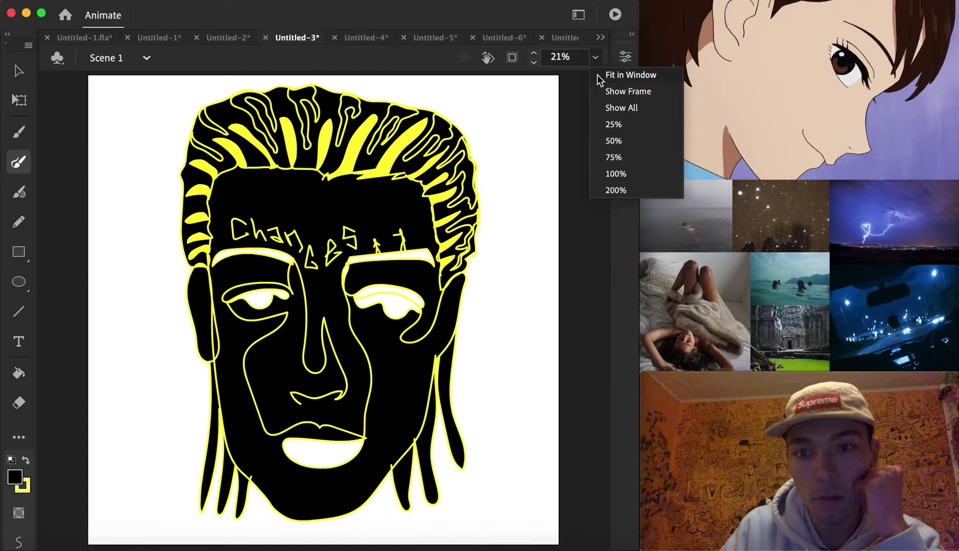
{"action": "left_click", "coordinate": [613, 158]}
{"action": "scroll", "coordinate": [187, 251], "scroll_direction": "left", "scroll_amount": 10}
{"action": "scroll", "coordinate": [187, 251], "scroll_direction": "up", "scroll_amount": 3}
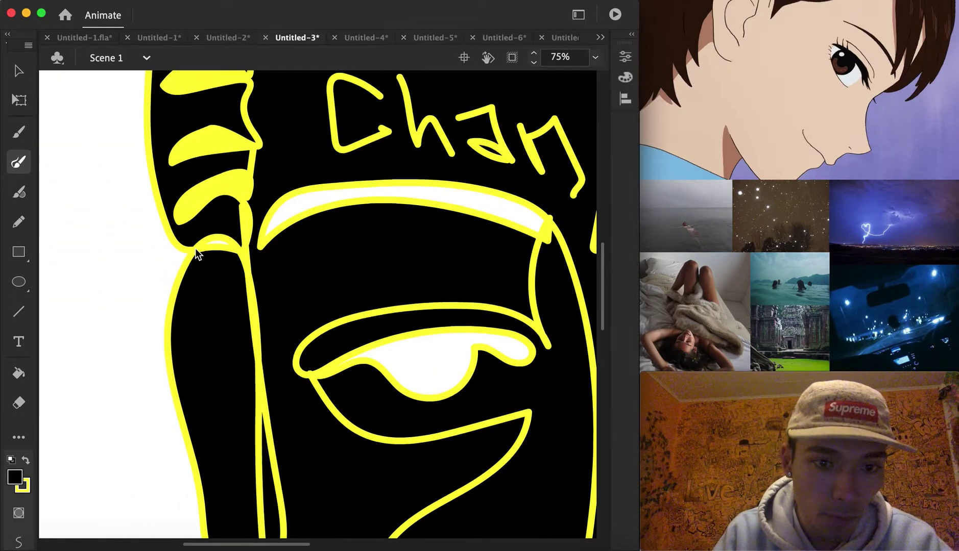
{"action": "scroll", "coordinate": [247, 182], "scroll_direction": "up", "scroll_amount": 5}
{"action": "scroll", "coordinate": [248, 182], "scroll_direction": "left", "scroll_amount": 2}
{"action": "mouse_move", "coordinate": [216, 125]}
{"action": "left_mouse_down"}
{"action": "mouse_move", "coordinate": [280, 160]}
{"action": "mouse_move", "coordinate": [228, 159]}
{"action": "mouse_move", "coordinate": [214, 169]}
{"action": "mouse_move", "coordinate": [215, 130]}
{"action": "left_mouse_up"}
{"action": "mouse_move", "coordinate": [230, 250]}
{"action": "left_mouse_down"}
{"action": "mouse_move", "coordinate": [225, 273]}
{"action": "mouse_move", "coordinate": [212, 287]}
{"action": "mouse_move", "coordinate": [207, 259]}
{"action": "left_mouse_up"}
{"action": "mouse_move", "coordinate": [206, 359]}
{"action": "left_mouse_down"}
{"action": "mouse_move", "coordinate": [236, 346]}
{"action": "mouse_move", "coordinate": [208, 364]}
{"action": "mouse_move", "coordinate": [214, 358]}
{"action": "left_mouse_up"}
Write IMORGEN in yellow letters stacked vertically down the left cheek, just inside its outline.
{"action": "scroll", "coordinate": [365, 388], "scroll_direction": "down", "scroll_amount": 4}
{"action": "scroll", "coordinate": [365, 388], "scroll_direction": "down", "scroll_amount": 10}
{"action": "scroll", "coordinate": [358, 388], "scroll_direction": "right", "scroll_amount": 5}
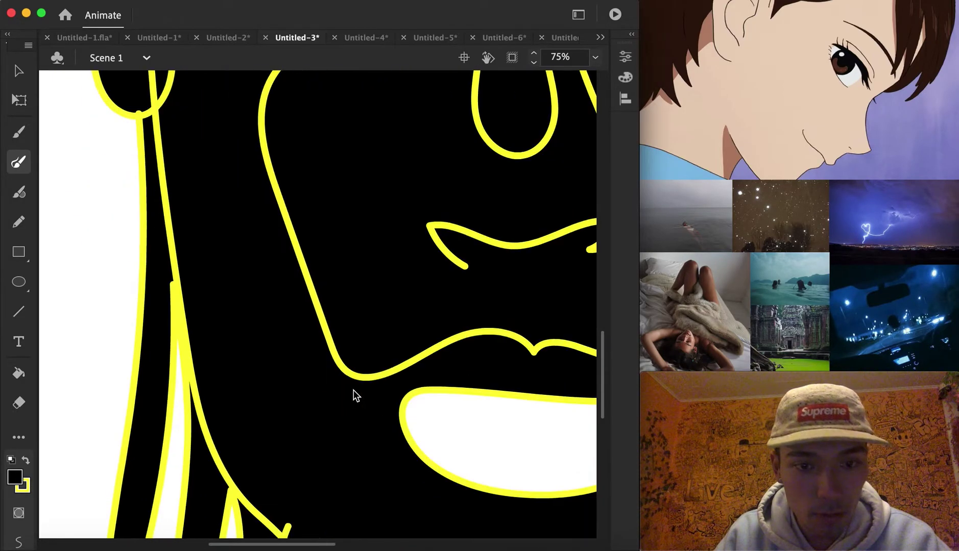
{"action": "scroll", "coordinate": [351, 377], "scroll_direction": "up", "scroll_amount": 8}
{"action": "scroll", "coordinate": [351, 376], "scroll_direction": "right", "scroll_amount": 7}
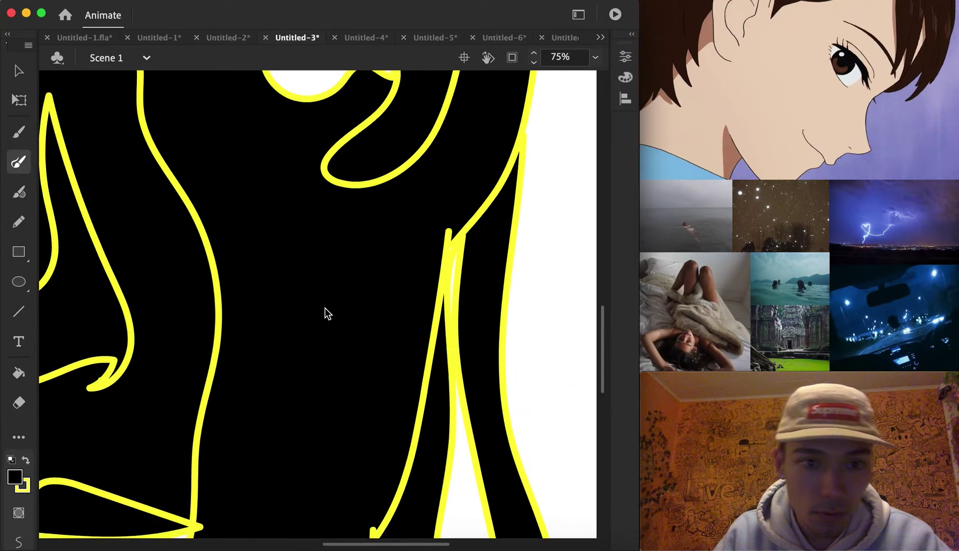
{"action": "scroll", "coordinate": [291, 274], "scroll_direction": "left", "scroll_amount": 10}
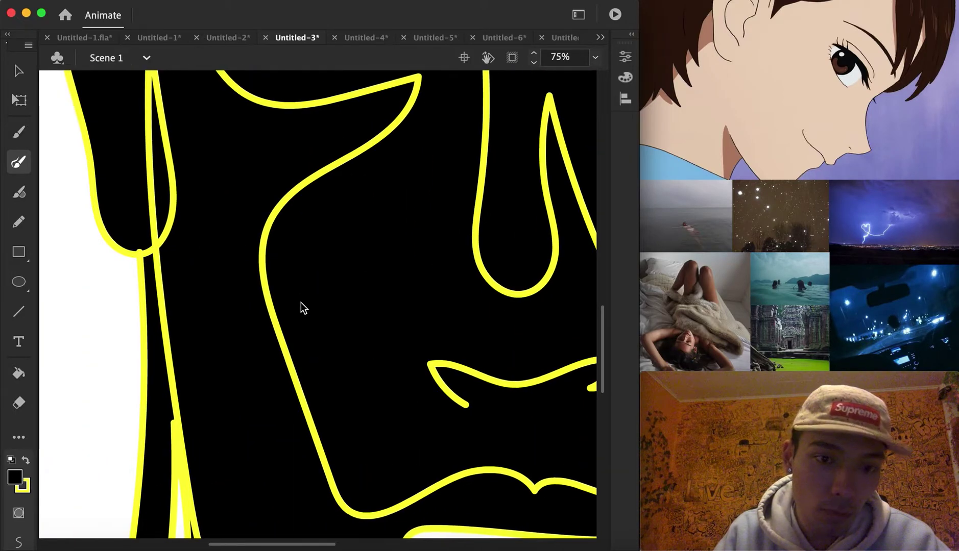
{"action": "scroll", "coordinate": [300, 306], "scroll_direction": "down", "scroll_amount": 3}
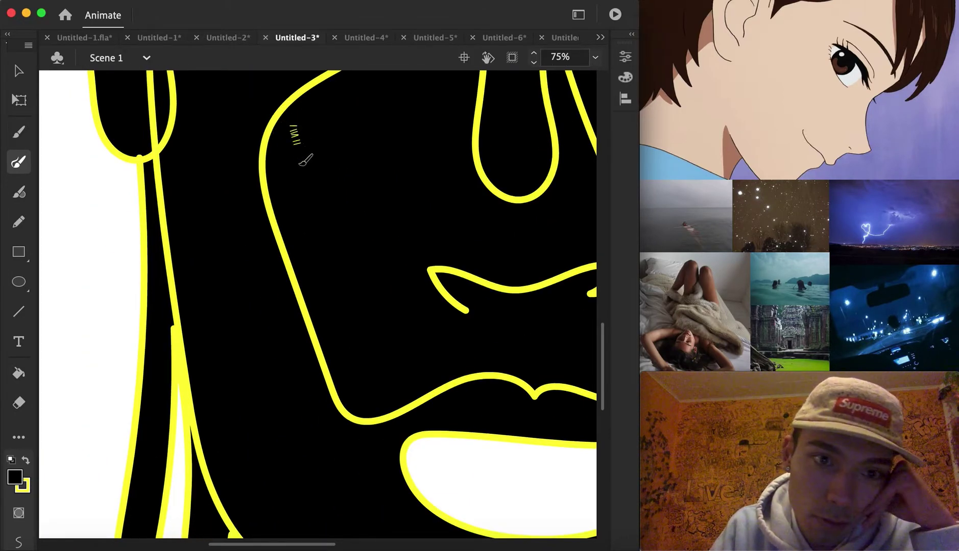
{"action": "mouse_move", "coordinate": [292, 164]}
{"action": "left_mouse_down"}
{"action": "mouse_move", "coordinate": [318, 177]}
{"action": "mouse_move", "coordinate": [286, 122]}
{"action": "mouse_move", "coordinate": [301, 126]}
{"action": "mouse_move", "coordinate": [298, 149]}
{"action": "mouse_move", "coordinate": [324, 207]}
{"action": "mouse_move", "coordinate": [305, 202]}
{"action": "mouse_move", "coordinate": [318, 219]}
{"action": "mouse_move", "coordinate": [308, 200]}
{"action": "left_mouse_up"}
{"action": "mouse_move", "coordinate": [305, 238]}
{"action": "left_mouse_down"}
{"action": "mouse_move", "coordinate": [312, 259]}
{"action": "mouse_move", "coordinate": [316, 246]}
{"action": "mouse_move", "coordinate": [340, 252]}
{"action": "mouse_move", "coordinate": [332, 287]}
{"action": "mouse_move", "coordinate": [345, 287]}
{"action": "mouse_move", "coordinate": [333, 297]}
{"action": "mouse_move", "coordinate": [332, 330]}
{"action": "mouse_move", "coordinate": [343, 309]}
{"action": "mouse_move", "coordinate": [341, 320]}
{"action": "left_mouse_up"}
{"action": "mouse_move", "coordinate": [329, 331]}
{"action": "left_mouse_down"}
{"action": "mouse_move", "coordinate": [352, 333]}
{"action": "mouse_move", "coordinate": [344, 370]}
{"action": "mouse_move", "coordinate": [358, 353]}
{"action": "left_mouse_up"}
Add two small yellow dots, one above the other, inside the rounded lower end of the nose bridge.
{"action": "scroll", "coordinate": [474, 344], "scroll_direction": "right", "scroll_amount": 10}
{"action": "scroll", "coordinate": [474, 344], "scroll_direction": "up", "scroll_amount": 2}
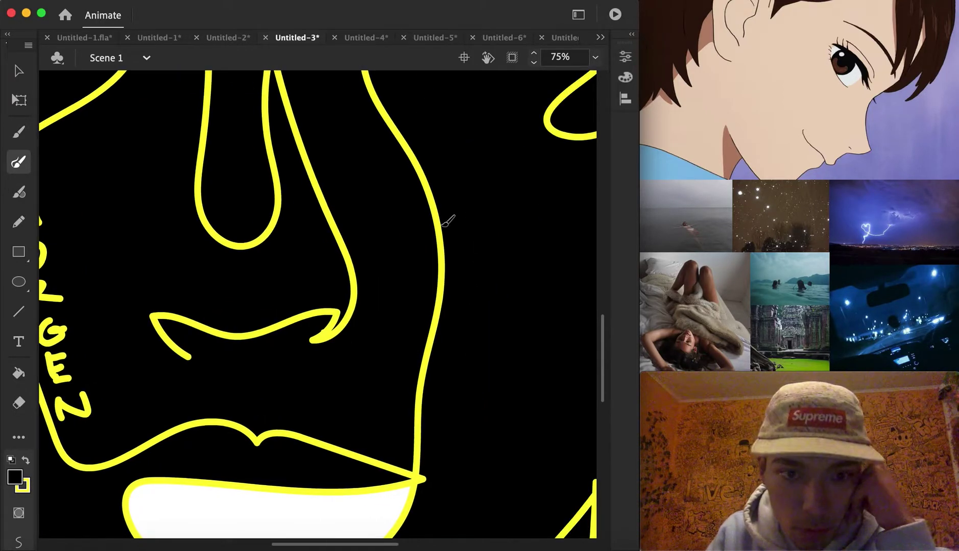
{"action": "left_click", "coordinate": [238, 205]}
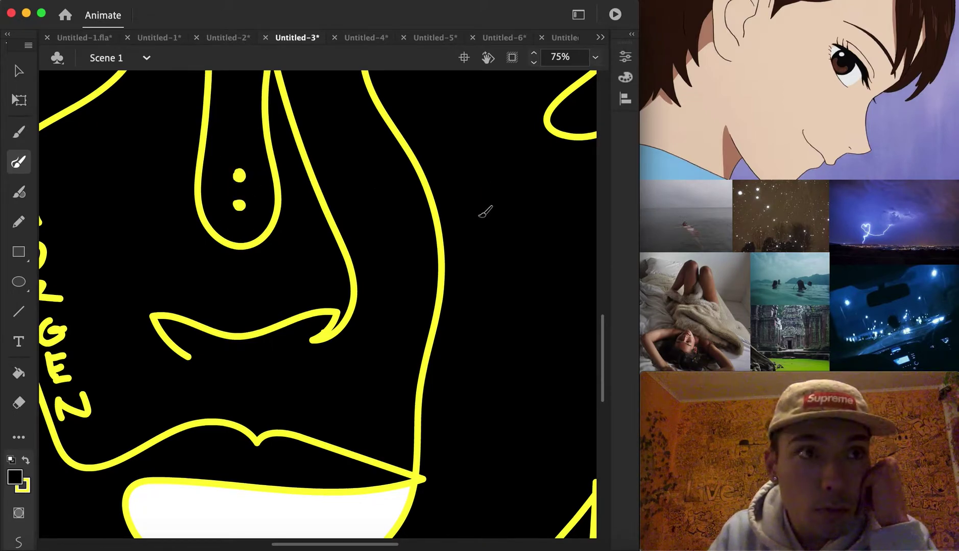
Write igår in yellow letters stacked vertically on the right cheek, just outside the face's inner contour line.
{"action": "left_click_drag", "start_coordinate": [466, 224], "coordinate": [461, 203]}
{"action": "mouse_move", "coordinate": [476, 254]}
{"action": "left_mouse_down"}
{"action": "mouse_move", "coordinate": [463, 294]}
{"action": "mouse_move", "coordinate": [470, 347]}
{"action": "left_mouse_up"}
{"action": "left_click_drag", "start_coordinate": [469, 313], "coordinate": [476, 295]}
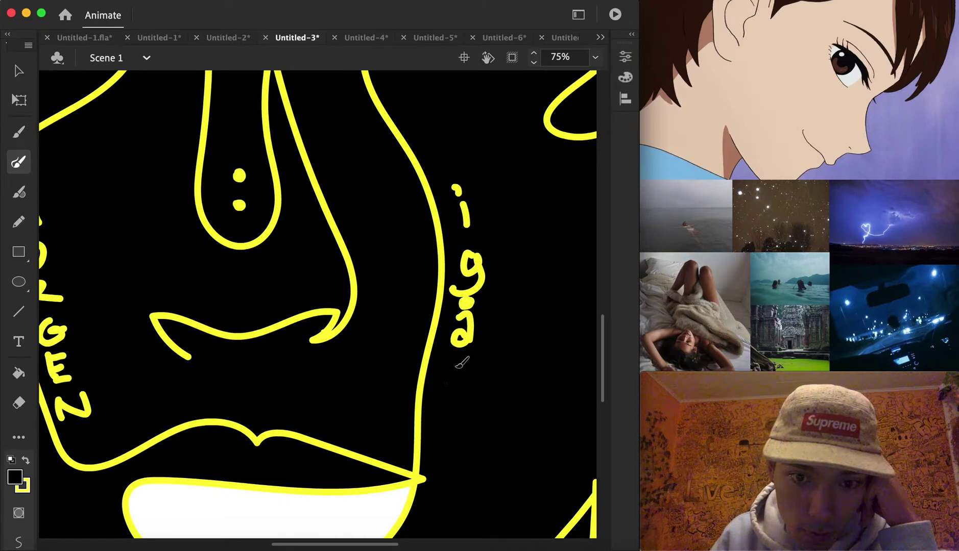
{"action": "mouse_move", "coordinate": [462, 328]}
{"action": "left_mouse_down"}
{"action": "mouse_move", "coordinate": [475, 350]}
{"action": "mouse_move", "coordinate": [463, 353]}
{"action": "mouse_move", "coordinate": [465, 313]}
{"action": "left_mouse_up"}
{"action": "left_click_drag", "start_coordinate": [453, 378], "coordinate": [448, 399]}
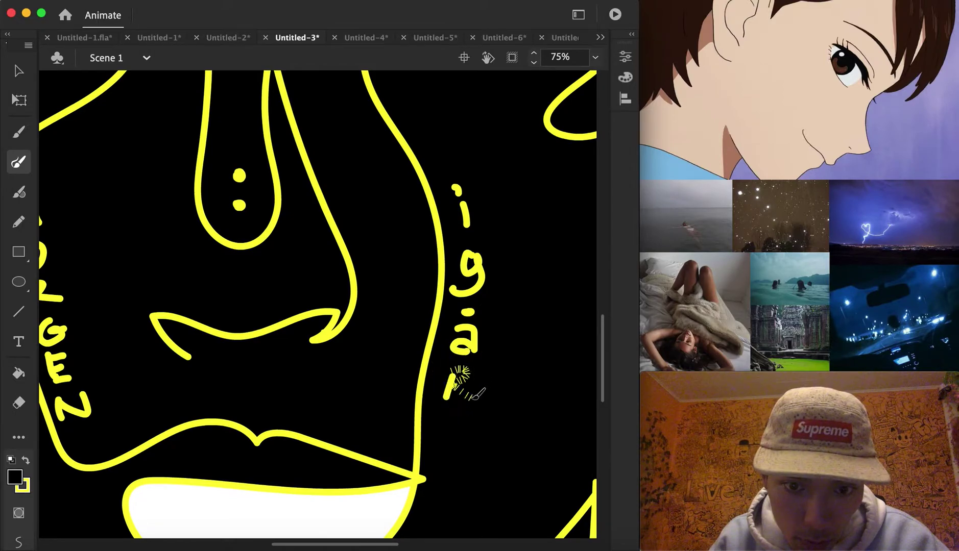
Remove the crossbars from the first letter of IMORGEN and put a short yellow dot stroke above its stem.
{"action": "scroll", "coordinate": [431, 354], "scroll_direction": "left", "scroll_amount": 5}
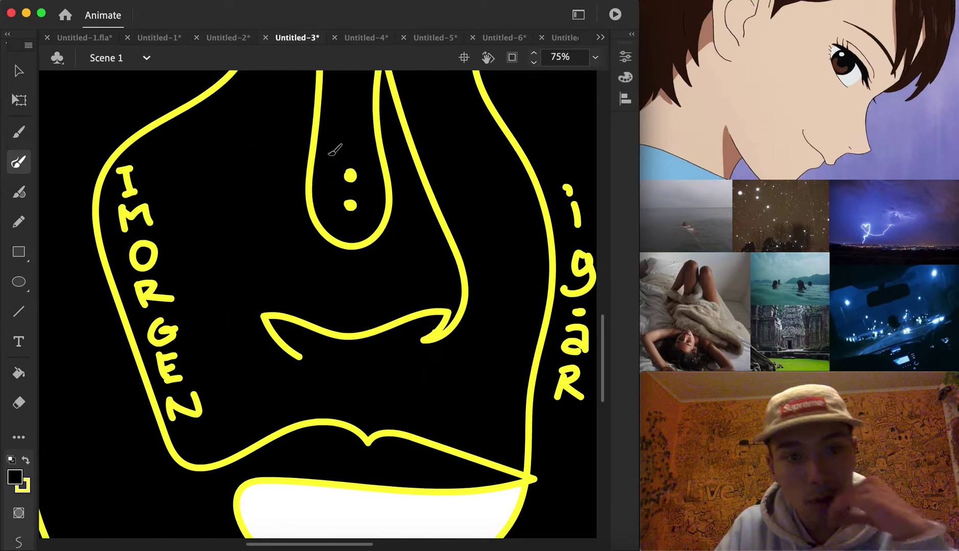
{"action": "left_click", "coordinate": [18, 70]}
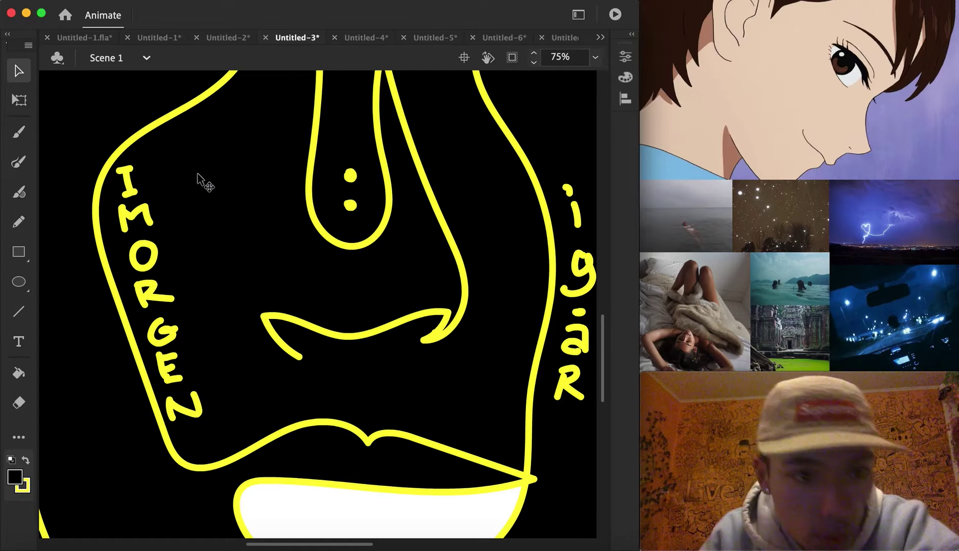
{"action": "left_click_drag", "start_coordinate": [127, 174], "coordinate": [137, 199]}
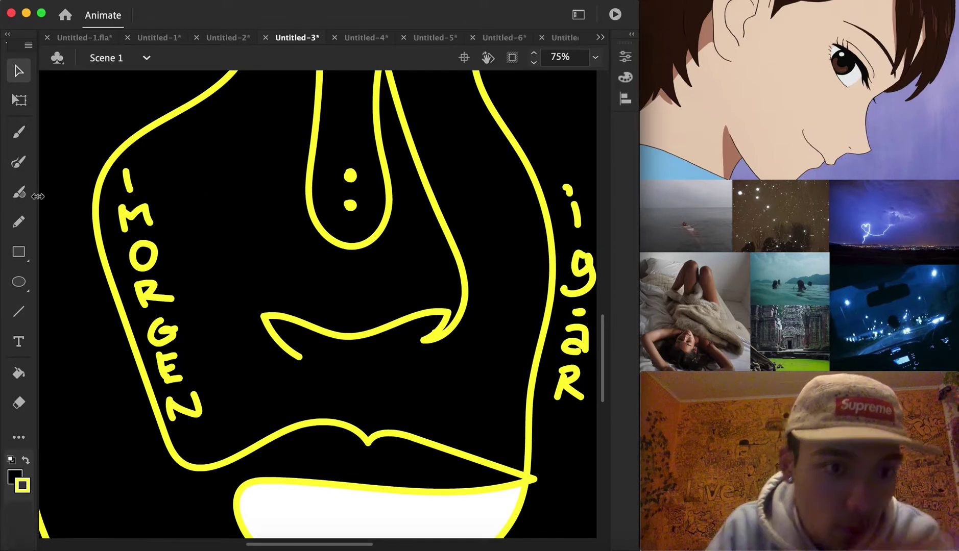
{"action": "left_click", "coordinate": [21, 162]}
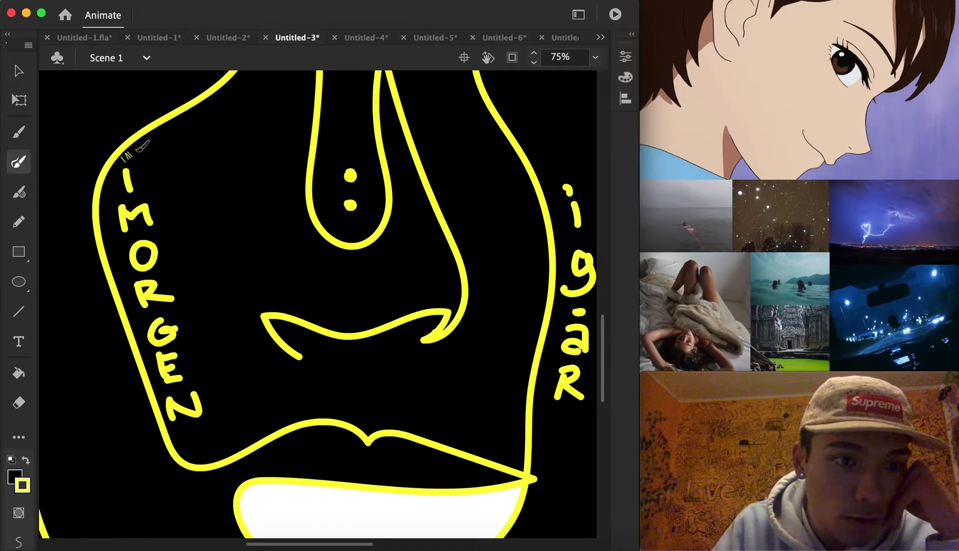
Fill the outlined strands along the top and right side of the hair with light yellow.
{"action": "left_click", "coordinate": [596, 57]}
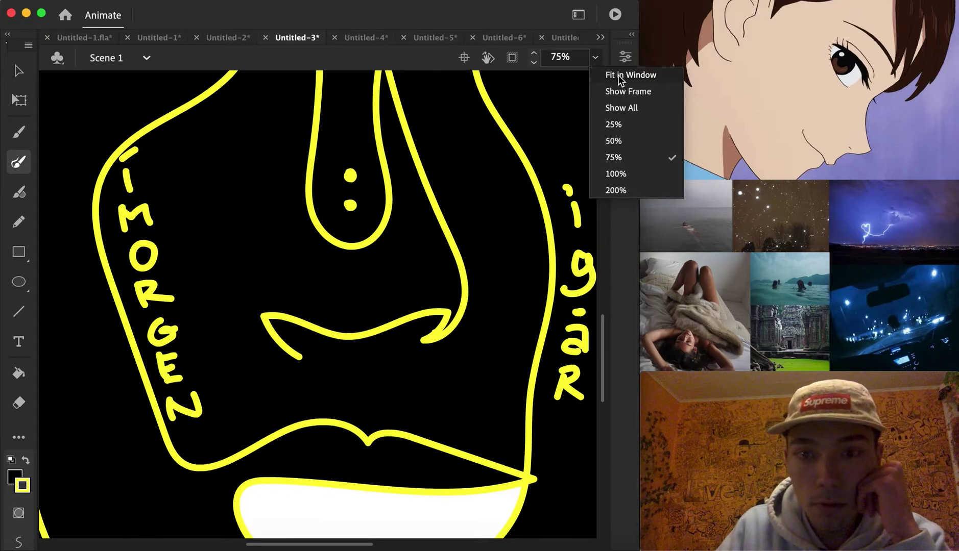
{"action": "left_click", "coordinate": [620, 76]}
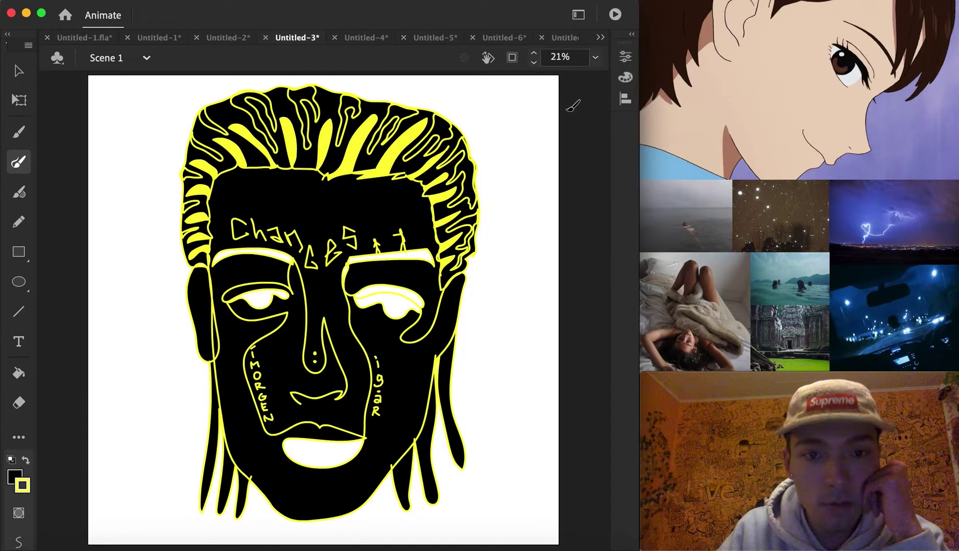
{"action": "left_click", "coordinate": [20, 373]}
{"action": "left_click", "coordinate": [16, 480]}
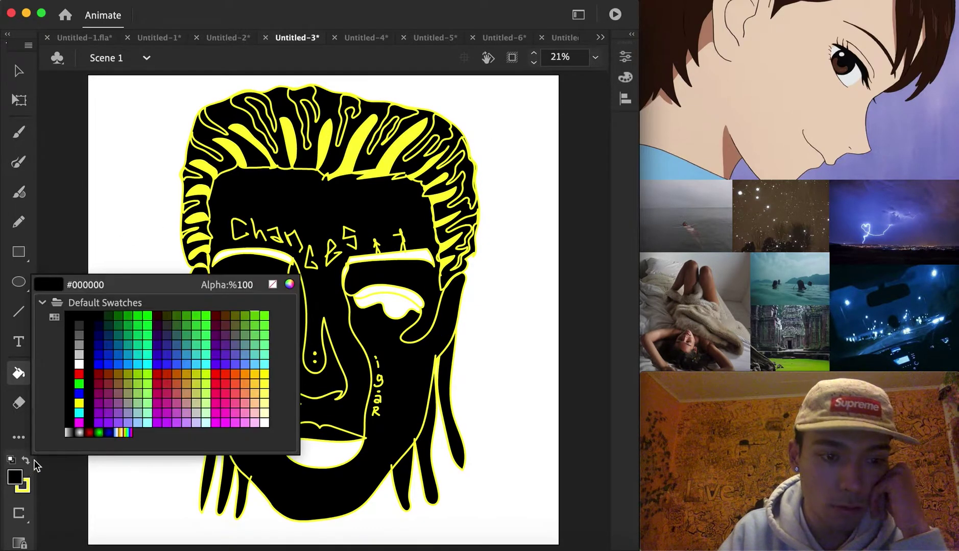
{"action": "left_click", "coordinate": [271, 393]}
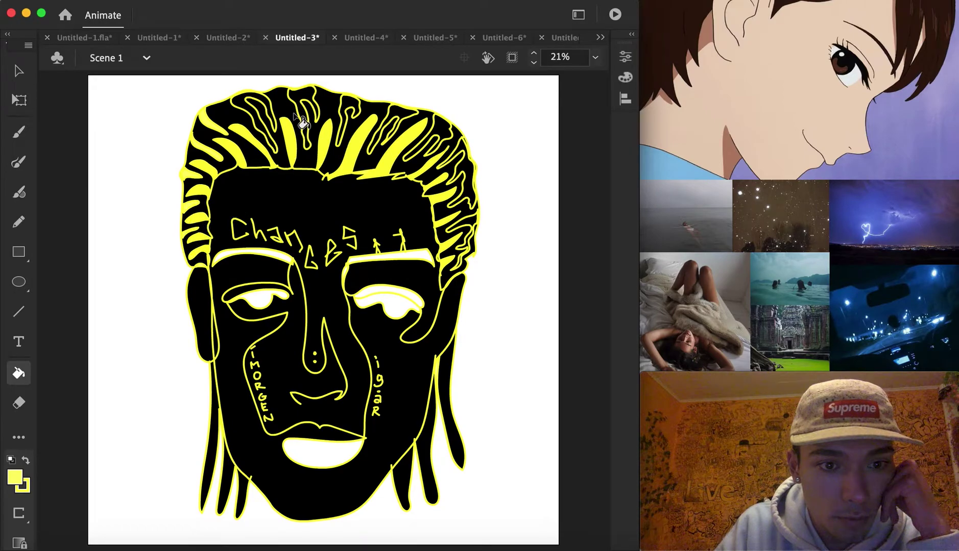
{"action": "left_click", "coordinate": [252, 101]}
{"action": "left_click", "coordinate": [313, 105]}
{"action": "left_click", "coordinate": [362, 113]}
{"action": "left_click", "coordinate": [391, 98]}
{"action": "left_click", "coordinate": [444, 134]}
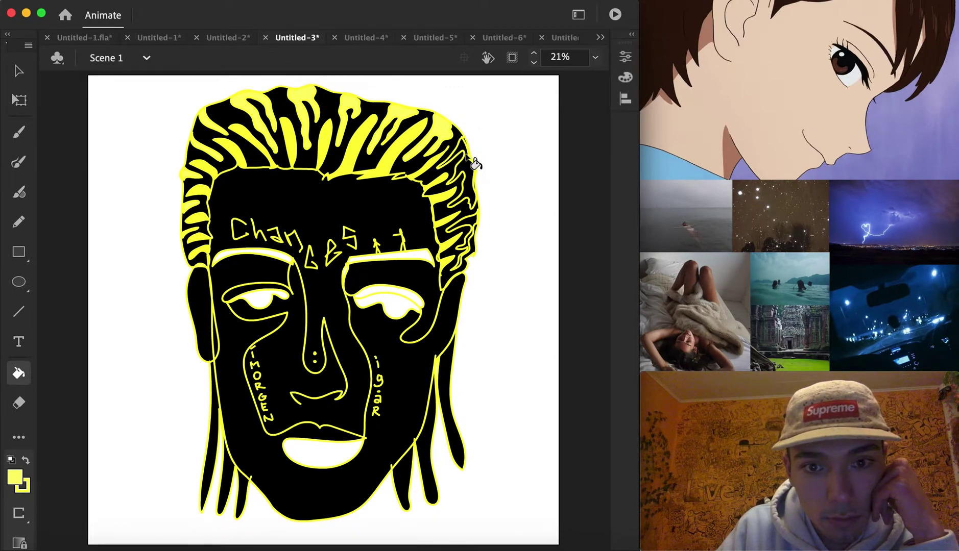
{"action": "left_click", "coordinate": [473, 163]}
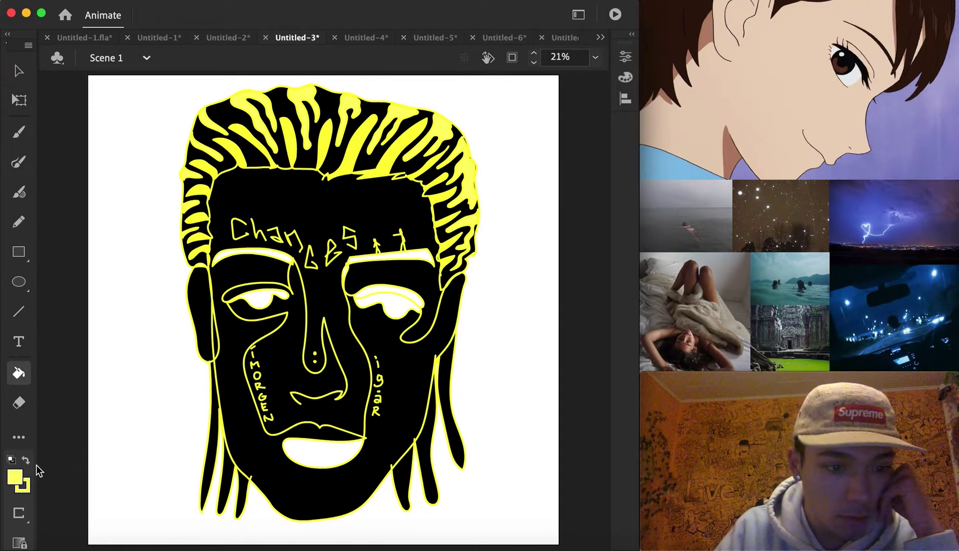
Fill both eyebrows with golden yellow.
{"action": "left_click", "coordinate": [16, 476]}
{"action": "left_click", "coordinate": [255, 375]}
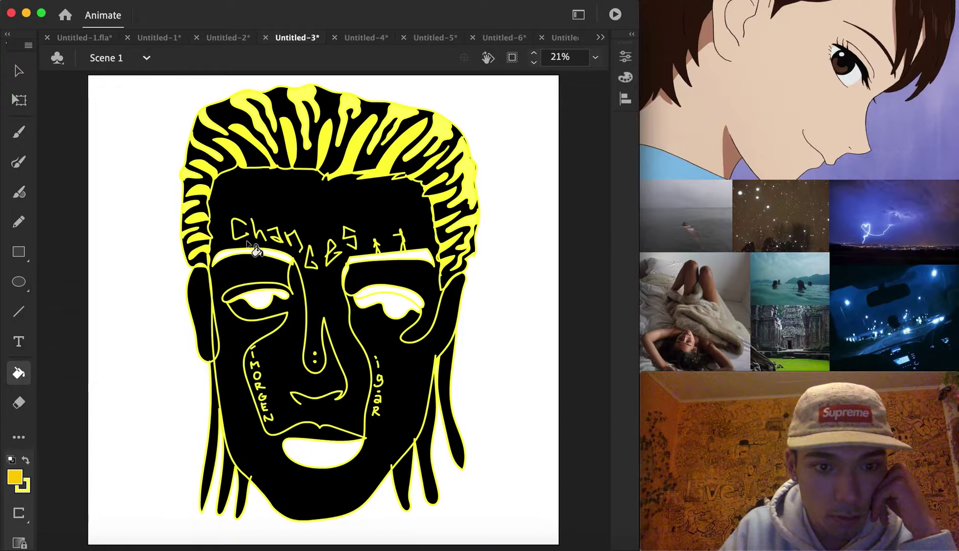
{"action": "left_click", "coordinate": [265, 255]}
{"action": "left_click", "coordinate": [385, 258]}
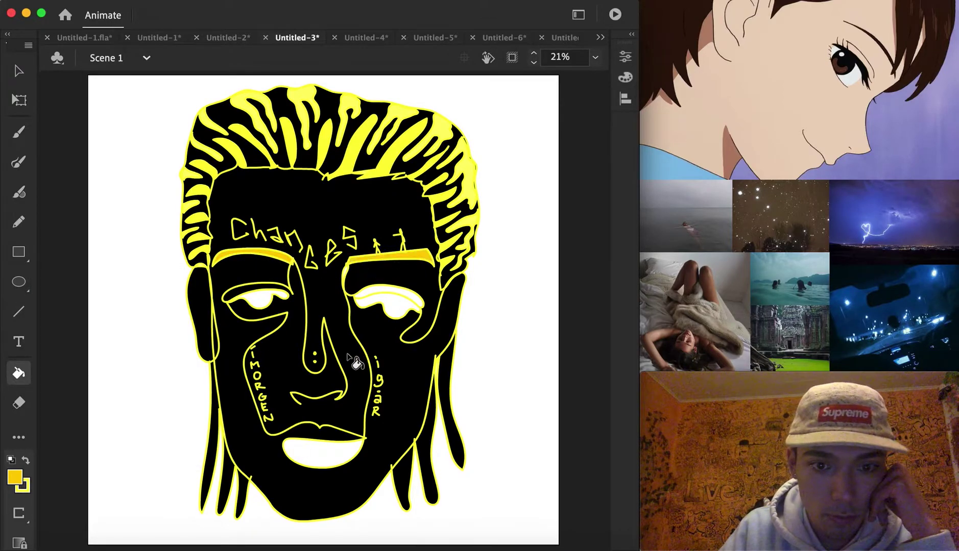
Fill the right eye's upper lid, both white eye areas and the lower lip with orange.
{"action": "left_click", "coordinate": [19, 479]}
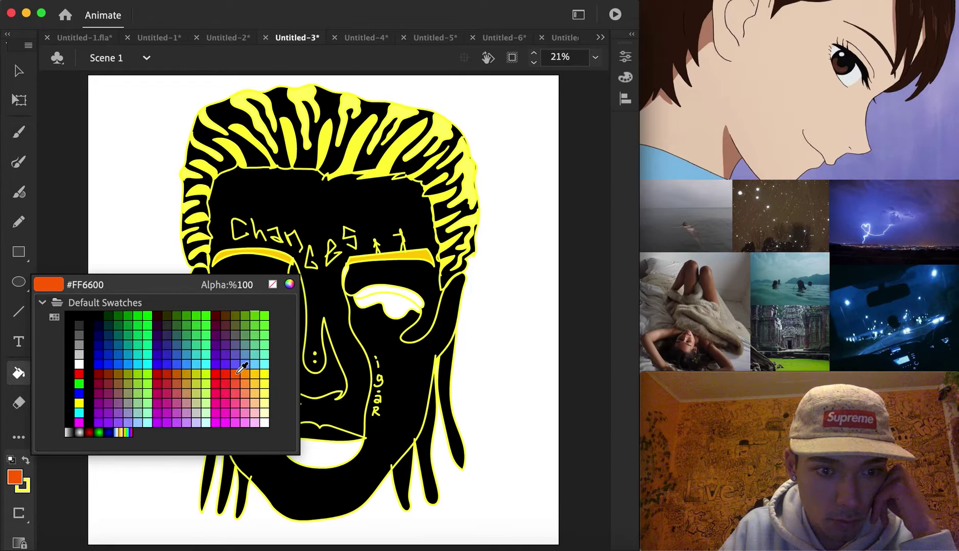
{"action": "left_click", "coordinate": [247, 374]}
{"action": "left_click", "coordinate": [391, 293]}
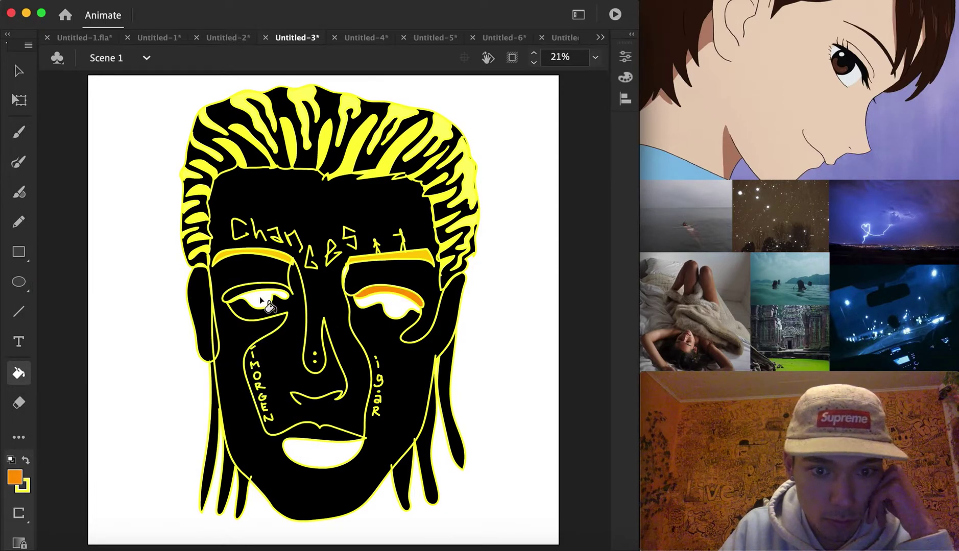
{"action": "left_click", "coordinate": [264, 303]}
{"action": "left_click", "coordinate": [398, 310]}
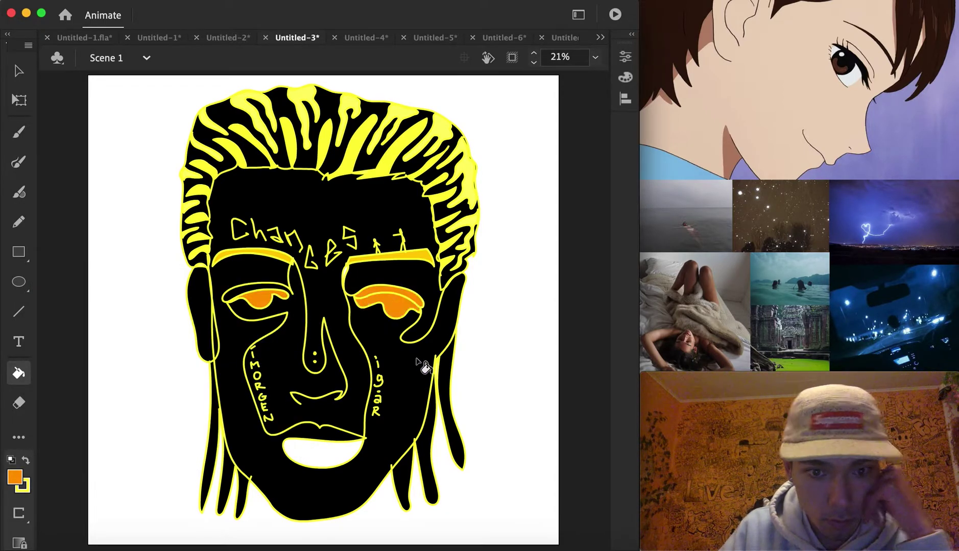
{"action": "left_click", "coordinate": [320, 452]}
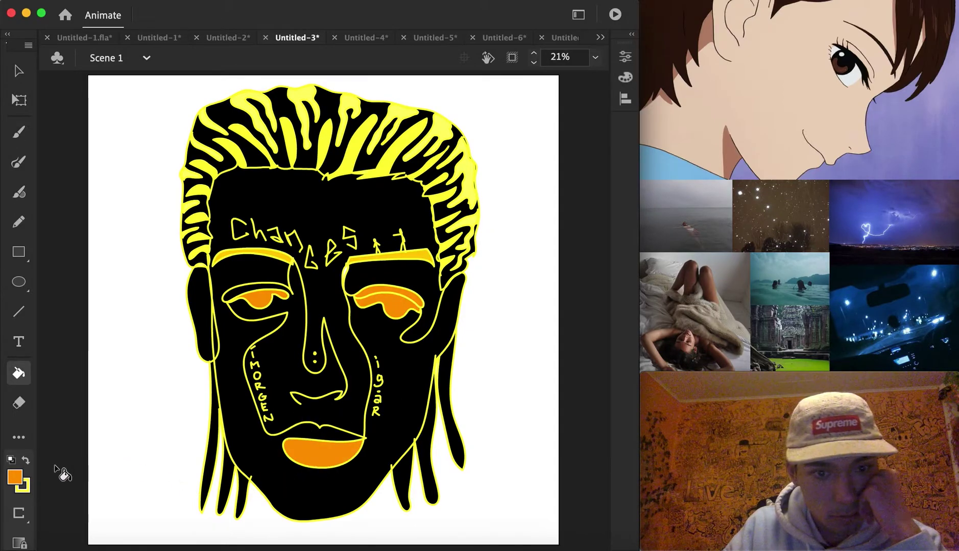
Fill the right eye's upper lid with red-orange #FF6600.
{"action": "left_click", "coordinate": [15, 477]}
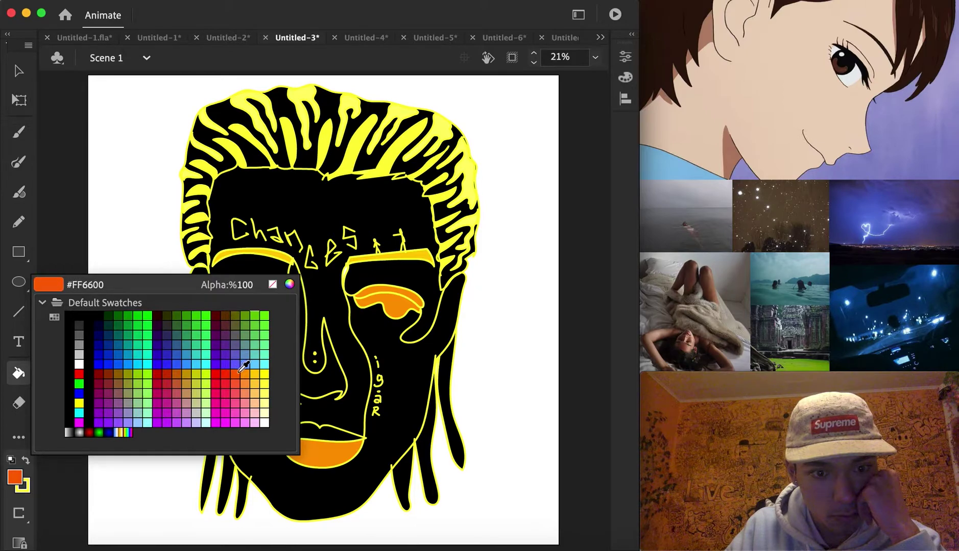
{"action": "left_click", "coordinate": [237, 374]}
{"action": "left_click", "coordinate": [381, 294]}
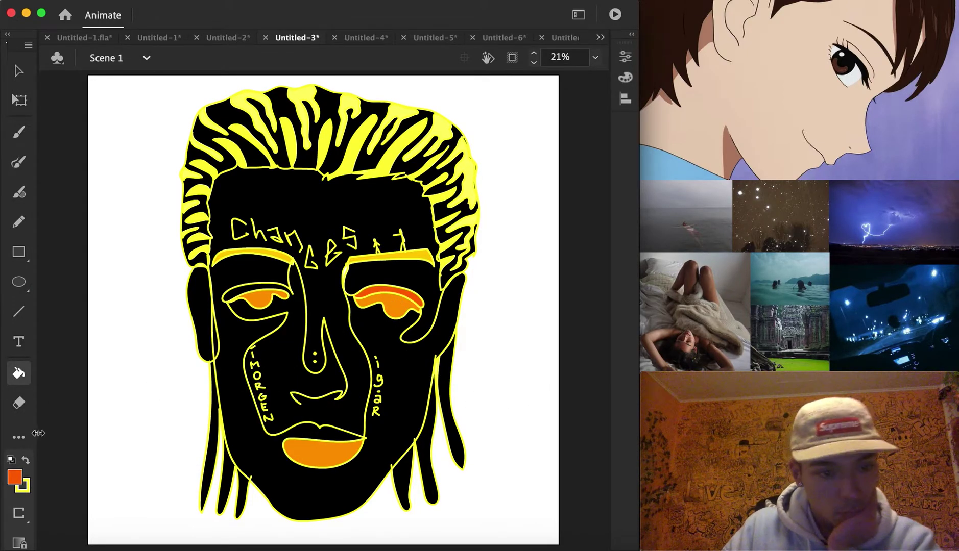
Recolor the right eye's upper lid with yellow sampled from the hair.
{"action": "left_click", "coordinate": [19, 480]}
{"action": "left_click", "coordinate": [364, 140]}
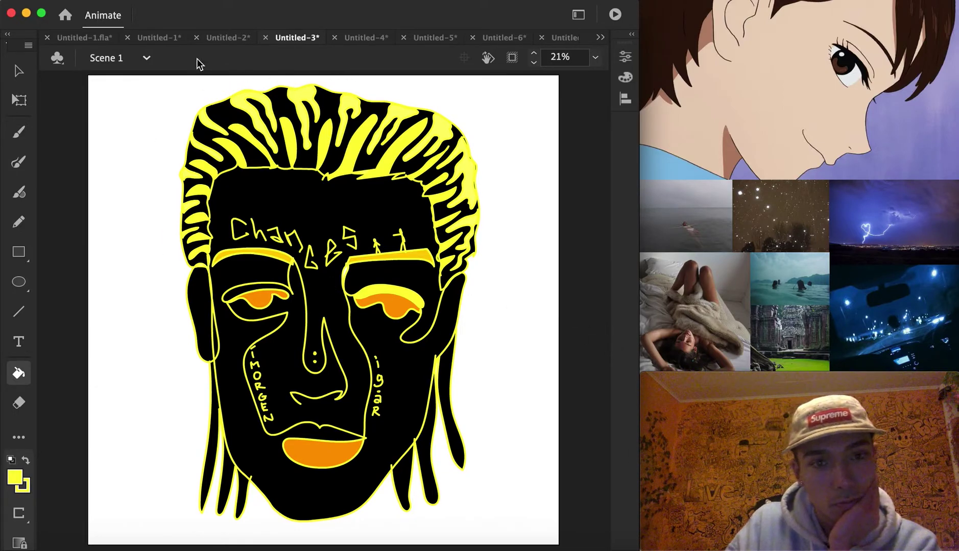
Switch to the empty Untitled-4 document and try a short yellow brush stroke near the middle of the canvas.
{"action": "key", "text": "Return"}
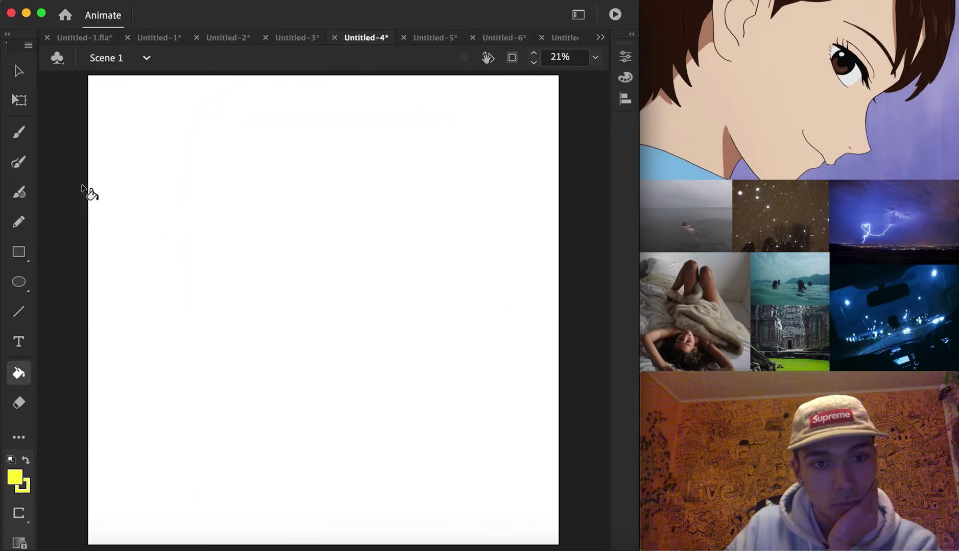
{"action": "left_click", "coordinate": [23, 204]}
{"action": "left_click", "coordinate": [19, 162]}
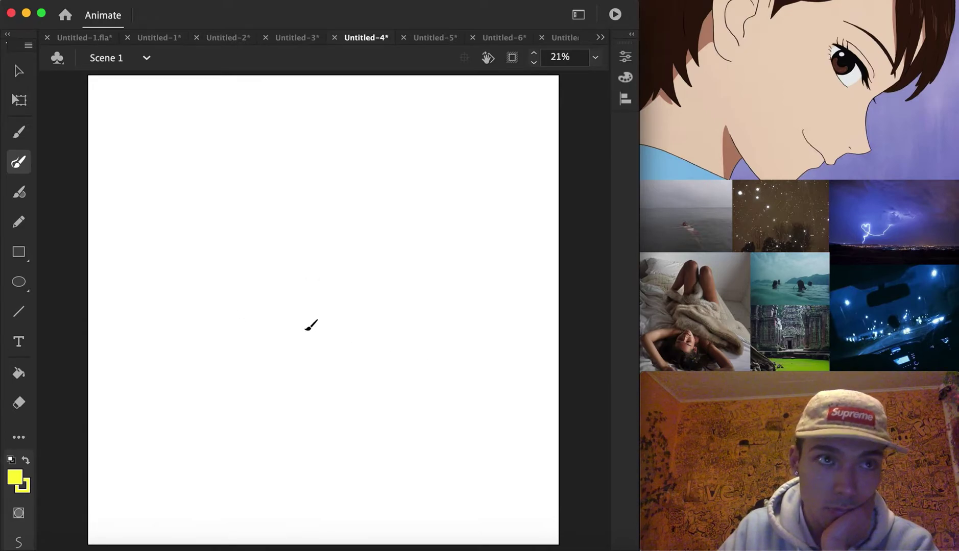
{"action": "left_click_drag", "start_coordinate": [281, 328], "coordinate": [282, 333]}
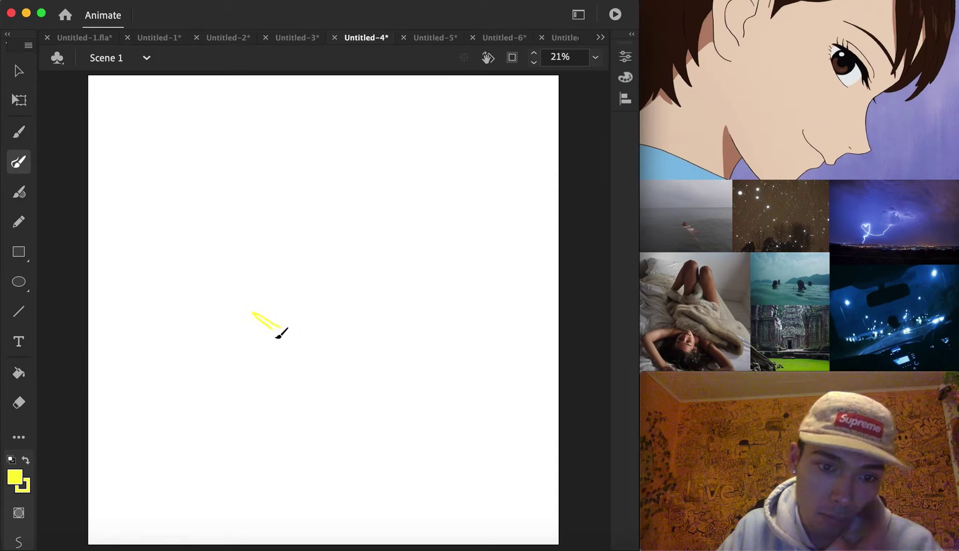
Draw an olive-green outlined face with spiral eyes, long nose, open lips, pointed chin, ears and wavy hair.
{"action": "left_click", "coordinate": [26, 489]}
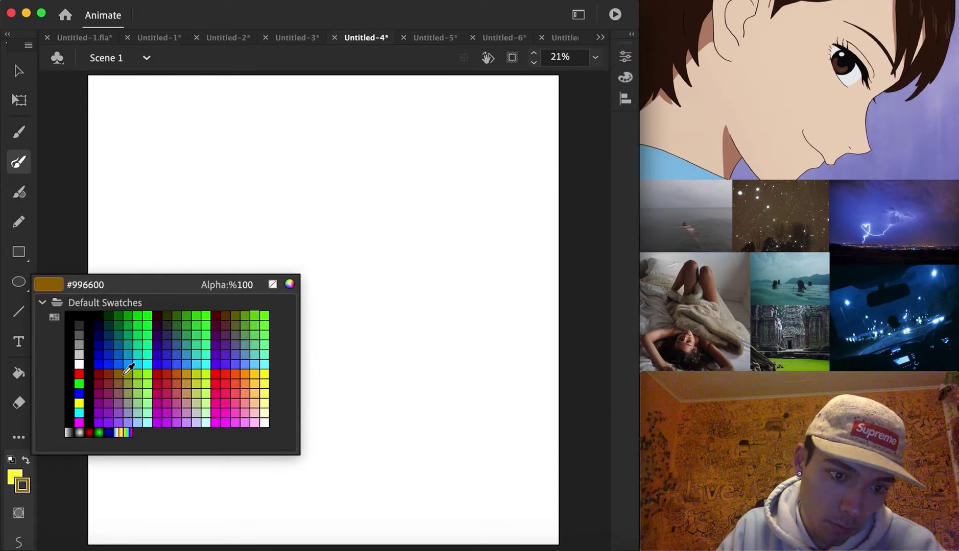
{"action": "left_click", "coordinate": [129, 377]}
{"action": "mouse_move", "coordinate": [253, 332]}
{"action": "left_mouse_down"}
{"action": "mouse_move", "coordinate": [312, 349]}
{"action": "mouse_move", "coordinate": [319, 328]}
{"action": "mouse_move", "coordinate": [322, 262]}
{"action": "mouse_move", "coordinate": [297, 309]}
{"action": "mouse_move", "coordinate": [275, 326]}
{"action": "mouse_move", "coordinate": [290, 258]}
{"action": "mouse_move", "coordinate": [278, 262]}
{"action": "mouse_move", "coordinate": [253, 314]}
{"action": "mouse_move", "coordinate": [283, 205]}
{"action": "mouse_move", "coordinate": [269, 178]}
{"action": "mouse_move", "coordinate": [226, 169]}
{"action": "mouse_move", "coordinate": [192, 210]}
{"action": "mouse_move", "coordinate": [193, 236]}
{"action": "mouse_move", "coordinate": [240, 187]}
{"action": "mouse_move", "coordinate": [264, 216]}
{"action": "mouse_move", "coordinate": [255, 253]}
{"action": "mouse_move", "coordinate": [223, 209]}
{"action": "mouse_move", "coordinate": [209, 248]}
{"action": "mouse_move", "coordinate": [230, 228]}
{"action": "mouse_move", "coordinate": [240, 250]}
{"action": "mouse_move", "coordinate": [222, 263]}
{"action": "mouse_move", "coordinate": [171, 234]}
{"action": "mouse_move", "coordinate": [191, 173]}
{"action": "mouse_move", "coordinate": [261, 132]}
{"action": "mouse_move", "coordinate": [297, 177]}
{"action": "mouse_move", "coordinate": [293, 219]}
{"action": "mouse_move", "coordinate": [307, 231]}
{"action": "mouse_move", "coordinate": [362, 172]}
{"action": "mouse_move", "coordinate": [408, 168]}
{"action": "mouse_move", "coordinate": [430, 241]}
{"action": "mouse_move", "coordinate": [390, 283]}
{"action": "mouse_move", "coordinate": [409, 222]}
{"action": "mouse_move", "coordinate": [386, 183]}
{"action": "mouse_move", "coordinate": [348, 218]}
{"action": "mouse_move", "coordinate": [351, 275]}
{"action": "mouse_move", "coordinate": [392, 242]}
{"action": "mouse_move", "coordinate": [383, 205]}
{"action": "mouse_move", "coordinate": [356, 232]}
{"action": "mouse_move", "coordinate": [363, 255]}
{"action": "mouse_move", "coordinate": [377, 216]}
{"action": "mouse_move", "coordinate": [384, 237]}
{"action": "mouse_move", "coordinate": [368, 263]}
{"action": "mouse_move", "coordinate": [350, 265]}
{"action": "mouse_move", "coordinate": [347, 236]}
{"action": "mouse_move", "coordinate": [359, 204]}
{"action": "mouse_move", "coordinate": [380, 192]}
{"action": "mouse_move", "coordinate": [400, 205]}
{"action": "mouse_move", "coordinate": [397, 237]}
{"action": "mouse_move", "coordinate": [381, 271]}
{"action": "mouse_move", "coordinate": [354, 288]}
{"action": "mouse_move", "coordinate": [331, 272]}
{"action": "mouse_move", "coordinate": [323, 248]}
{"action": "mouse_move", "coordinate": [333, 299]}
{"action": "mouse_move", "coordinate": [387, 317]}
{"action": "mouse_move", "coordinate": [405, 309]}
{"action": "mouse_move", "coordinate": [481, 208]}
{"action": "mouse_move", "coordinate": [486, 258]}
{"action": "mouse_move", "coordinate": [330, 443]}
{"action": "mouse_move", "coordinate": [280, 388]}
{"action": "mouse_move", "coordinate": [216, 370]}
{"action": "mouse_move", "coordinate": [306, 410]}
{"action": "mouse_move", "coordinate": [302, 423]}
{"action": "mouse_move", "coordinate": [219, 393]}
{"action": "mouse_move", "coordinate": [229, 491]}
{"action": "mouse_move", "coordinate": [330, 441]}
{"action": "mouse_move", "coordinate": [248, 482]}
{"action": "mouse_move", "coordinate": [208, 453]}
{"action": "mouse_move", "coordinate": [169, 367]}
{"action": "mouse_move", "coordinate": [178, 250]}
{"action": "mouse_move", "coordinate": [176, 289]}
{"action": "mouse_move", "coordinate": [155, 237]}
{"action": "mouse_move", "coordinate": [223, 79]}
{"action": "mouse_move", "coordinate": [286, 23]}
{"action": "mouse_move", "coordinate": [412, 7]}
{"action": "mouse_move", "coordinate": [491, 75]}
{"action": "mouse_move", "coordinate": [497, 154]}
{"action": "mouse_move", "coordinate": [469, 209]}
{"action": "mouse_move", "coordinate": [460, 152]}
{"action": "mouse_move", "coordinate": [421, 103]}
{"action": "mouse_move", "coordinate": [345, 83]}
{"action": "mouse_move", "coordinate": [269, 81]}
{"action": "mouse_move", "coordinate": [214, 149]}
{"action": "left_mouse_up"}
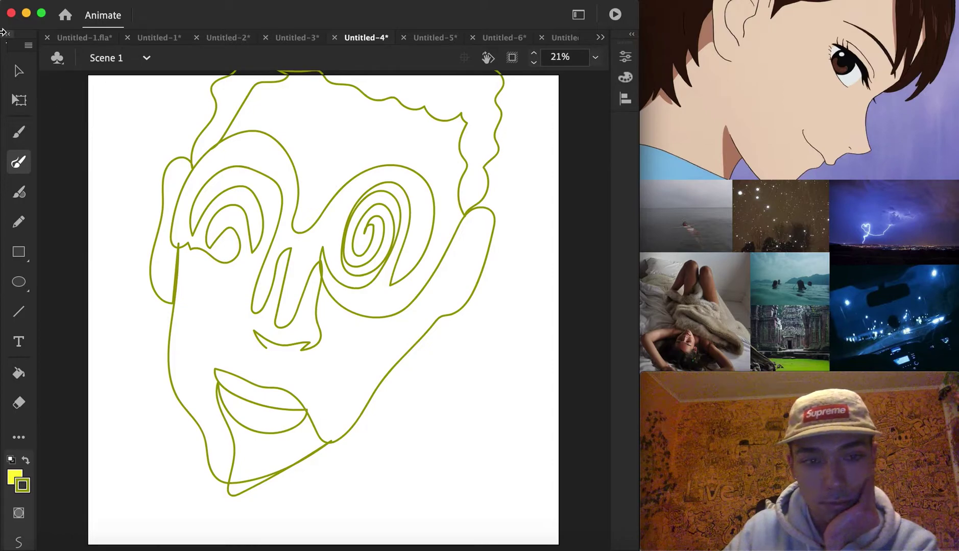
Select the whole face drawing and scale it down slightly with Free Transform.
{"action": "left_click", "coordinate": [20, 76]}
{"action": "mouse_move", "coordinate": [117, 504]}
{"action": "left_mouse_down"}
{"action": "mouse_move", "coordinate": [441, 198]}
{"action": "mouse_move", "coordinate": [550, 30]}
{"action": "left_mouse_up"}
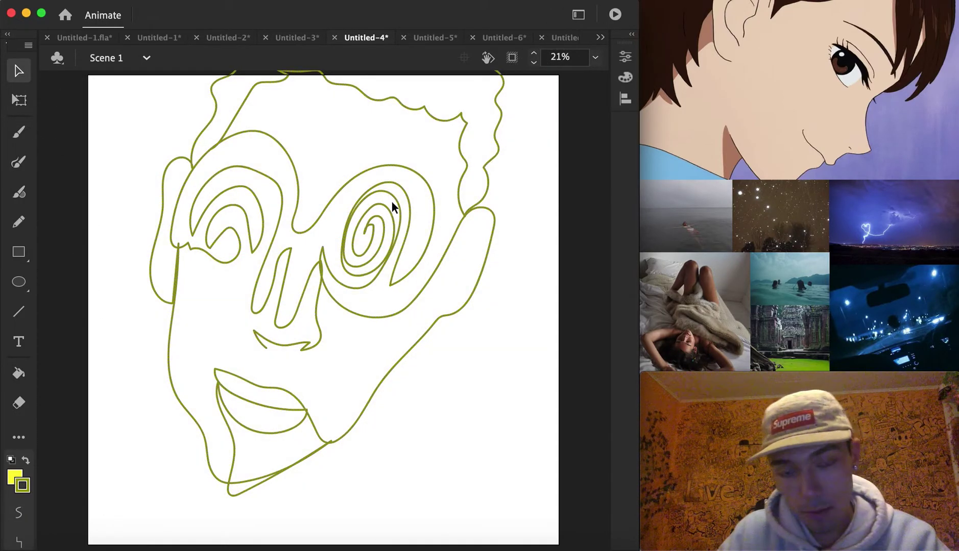
{"action": "right_click", "coordinate": [486, 163]}
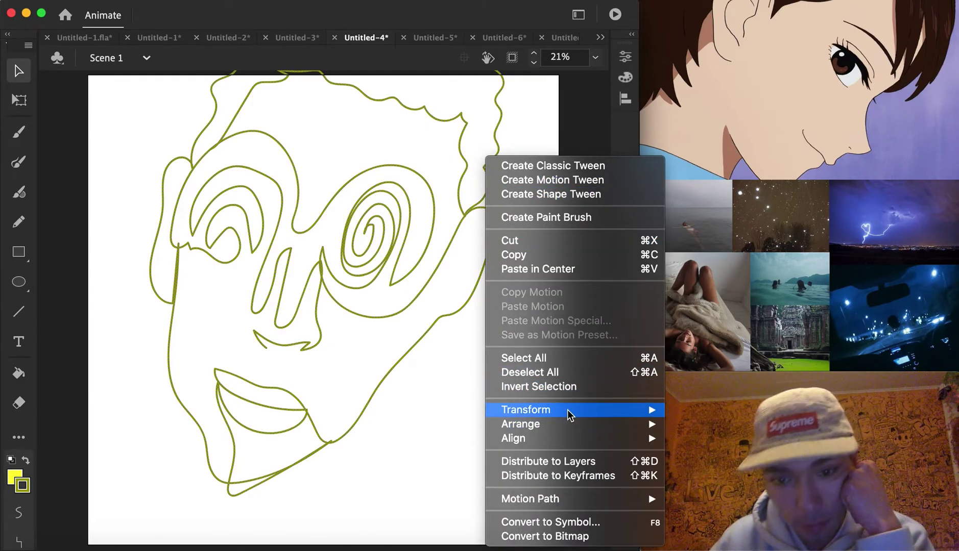
{"action": "mouse_move", "coordinate": [567, 410]}
{"action": "left_click", "coordinate": [679, 410]}
{"action": "left_click_drag", "start_coordinate": [504, 497], "coordinate": [479, 463]}
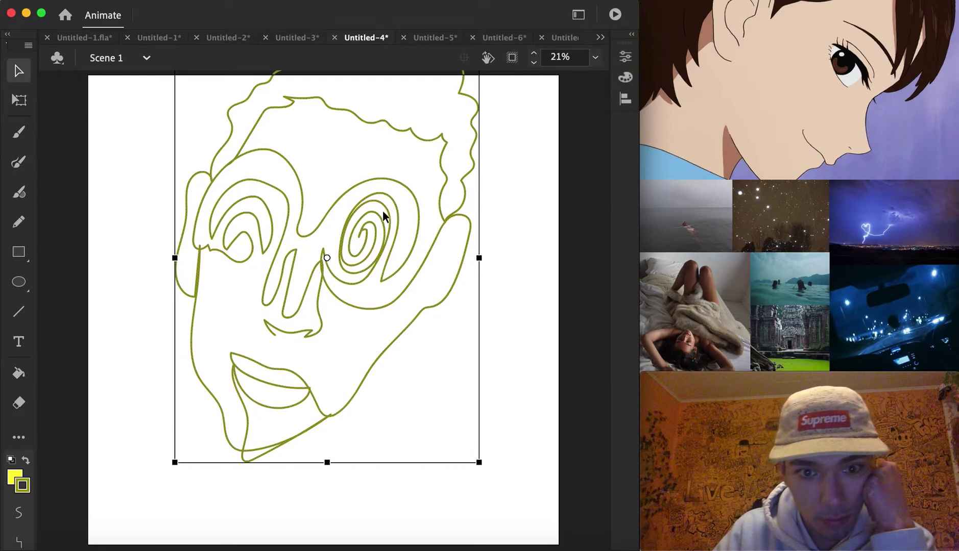
Undo the move and the scaling of the spiral-eyed face drawing.
{"action": "mouse_move", "coordinate": [385, 205]}
{"action": "left_mouse_down"}
{"action": "mouse_move", "coordinate": [382, 261]}
{"action": "mouse_move", "coordinate": [410, 264]}
{"action": "left_mouse_up"}
{"action": "left_click", "coordinate": [411, 259]}
{"action": "key", "text": "super+z"}
{"action": "key", "text": "super+z"}
{"action": "left_click", "coordinate": [514, 407]}
{"action": "key", "text": "super+z"}
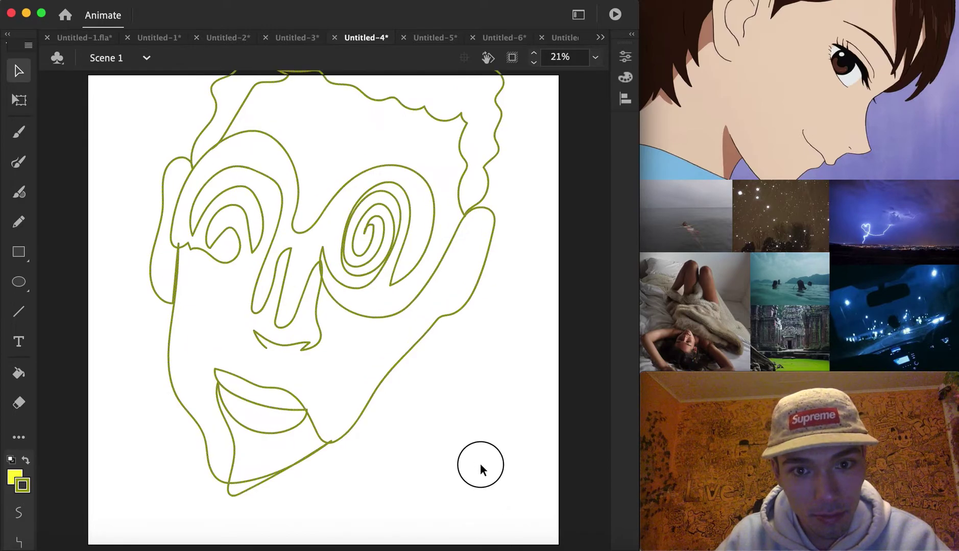
Select the whole face drawing, scale it down with the Scale transform and position it fully inside the canvas.
{"action": "mouse_move", "coordinate": [107, 508]}
{"action": "left_mouse_down"}
{"action": "mouse_move", "coordinate": [424, 73]}
{"action": "mouse_move", "coordinate": [541, 71]}
{"action": "mouse_move", "coordinate": [543, 1]}
{"action": "left_mouse_up"}
{"action": "left_click_drag", "start_coordinate": [488, 252], "coordinate": [484, 301]}
{"action": "right_click", "coordinate": [483, 301]}
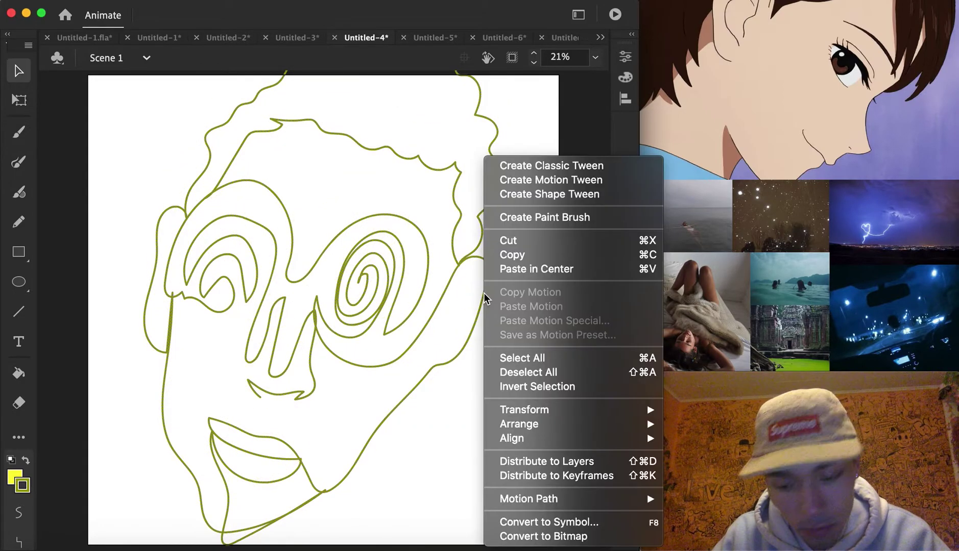
{"action": "mouse_move", "coordinate": [552, 413]}
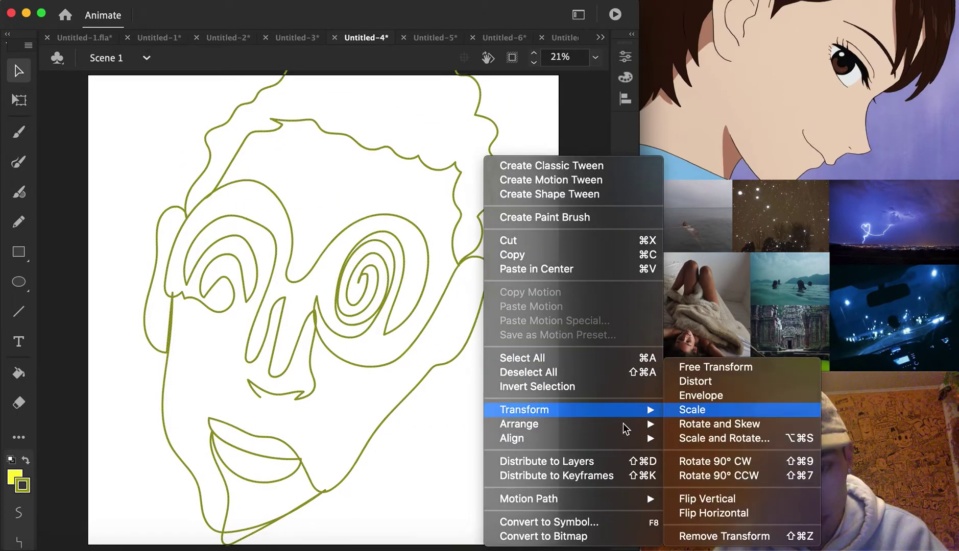
{"action": "left_click", "coordinate": [684, 410]}
{"action": "mouse_move", "coordinate": [496, 545]}
{"action": "left_mouse_down"}
{"action": "mouse_move", "coordinate": [460, 510]}
{"action": "mouse_move", "coordinate": [469, 518]}
{"action": "mouse_move", "coordinate": [467, 505]}
{"action": "left_mouse_up"}
{"action": "left_click_drag", "start_coordinate": [360, 262], "coordinate": [370, 276]}
{"action": "left_click", "coordinate": [503, 365]}
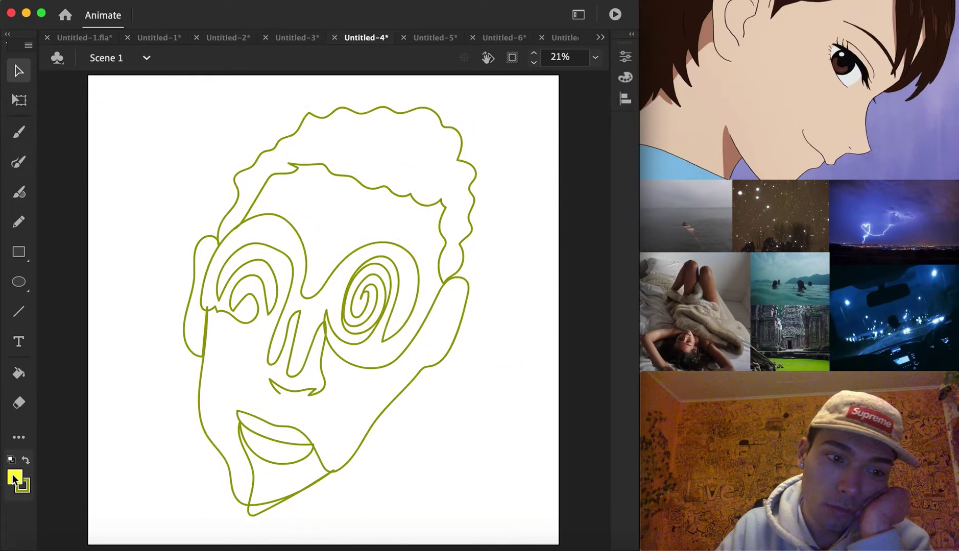
Fill the forehead, the area around the right eye and the chin patch with dark brown.
{"action": "left_click", "coordinate": [15, 477]}
{"action": "left_click", "coordinate": [237, 310]}
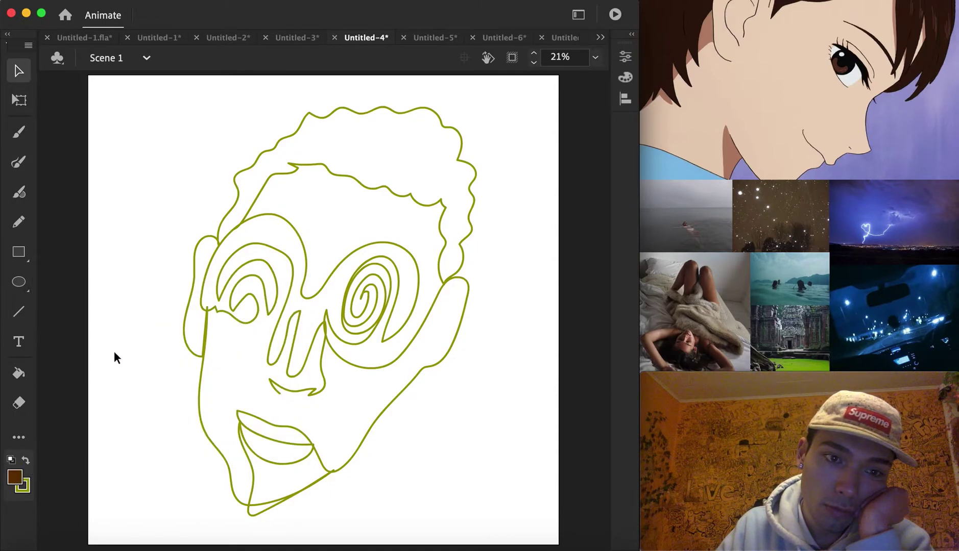
{"action": "left_click", "coordinate": [21, 374]}
{"action": "left_click", "coordinate": [354, 205]}
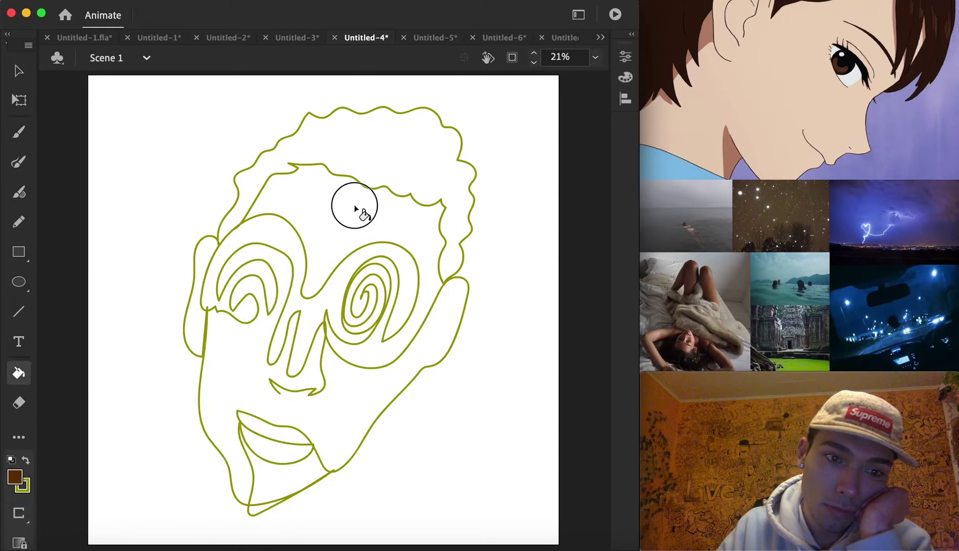
{"action": "left_click", "coordinate": [257, 470]}
Fill the rest of the face and the right ear with light yellow.
{"action": "left_click", "coordinate": [20, 484]}
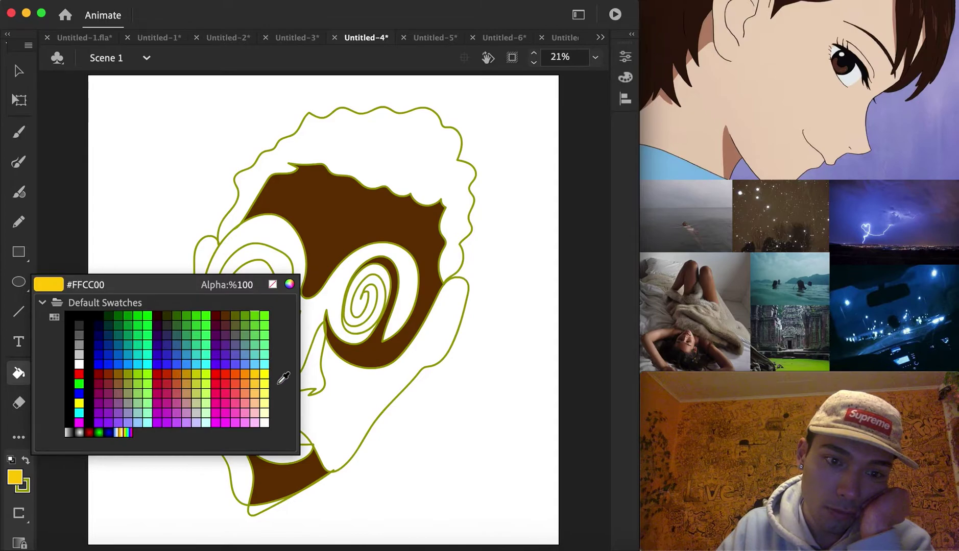
{"action": "left_click", "coordinate": [273, 397]}
{"action": "left_click", "coordinate": [221, 371]}
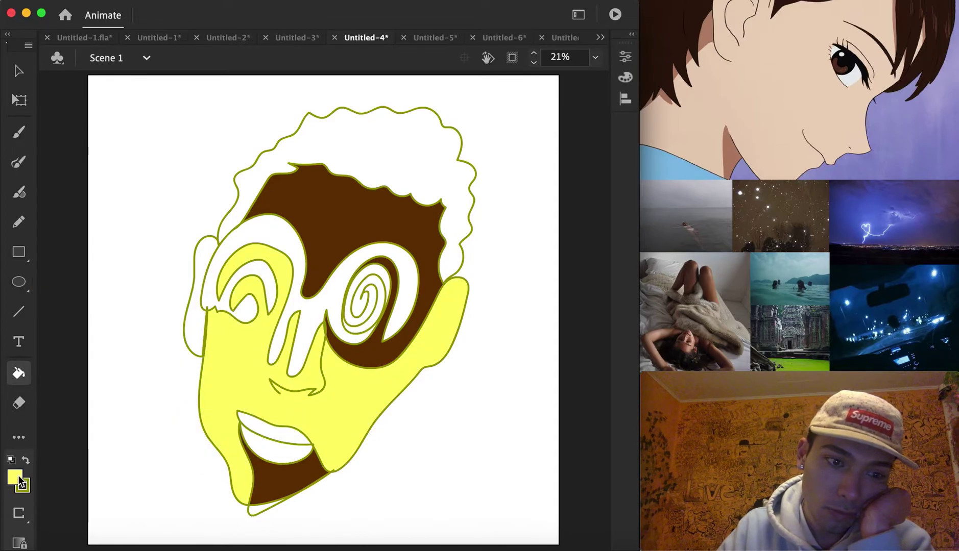
Fill the wavy hair with olive green.
{"action": "left_click", "coordinate": [20, 484]}
{"action": "left_click", "coordinate": [132, 374]}
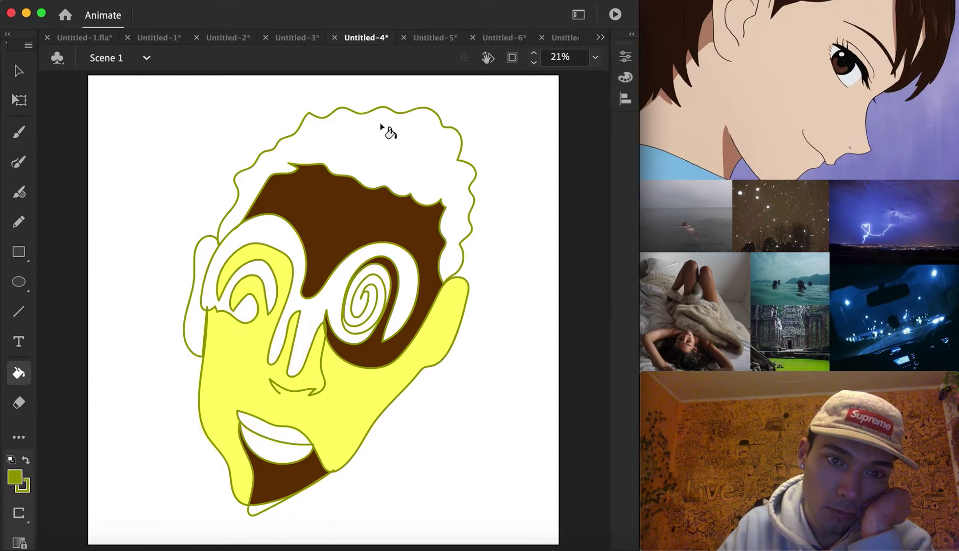
{"action": "left_click", "coordinate": [367, 165]}
Recolor the hair bright green.
{"action": "left_click", "coordinate": [20, 480]}
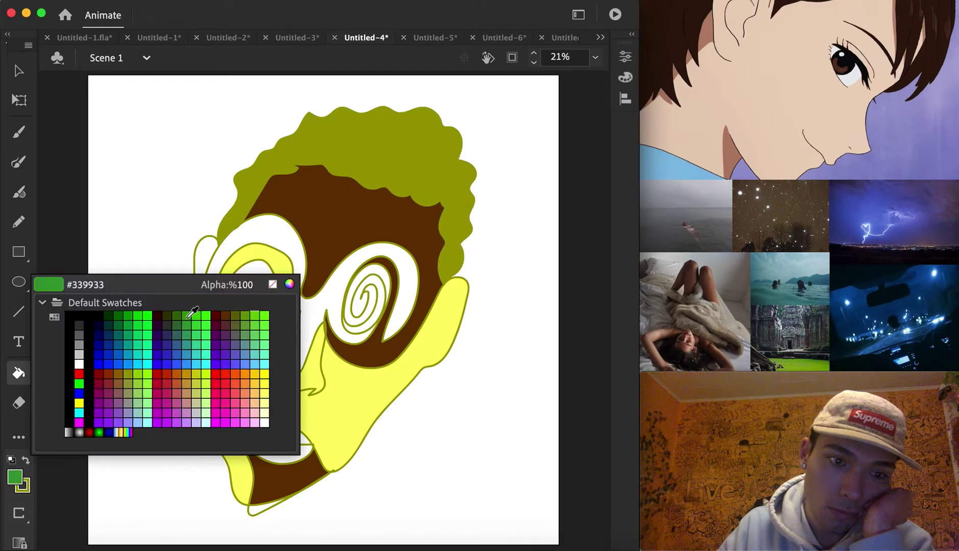
{"action": "left_click", "coordinate": [203, 313]}
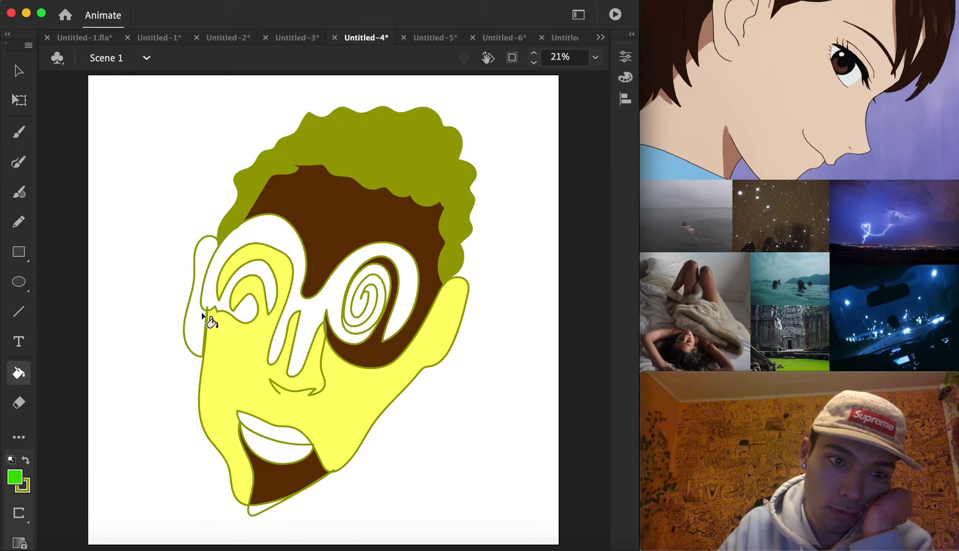
{"action": "left_click", "coordinate": [401, 136]}
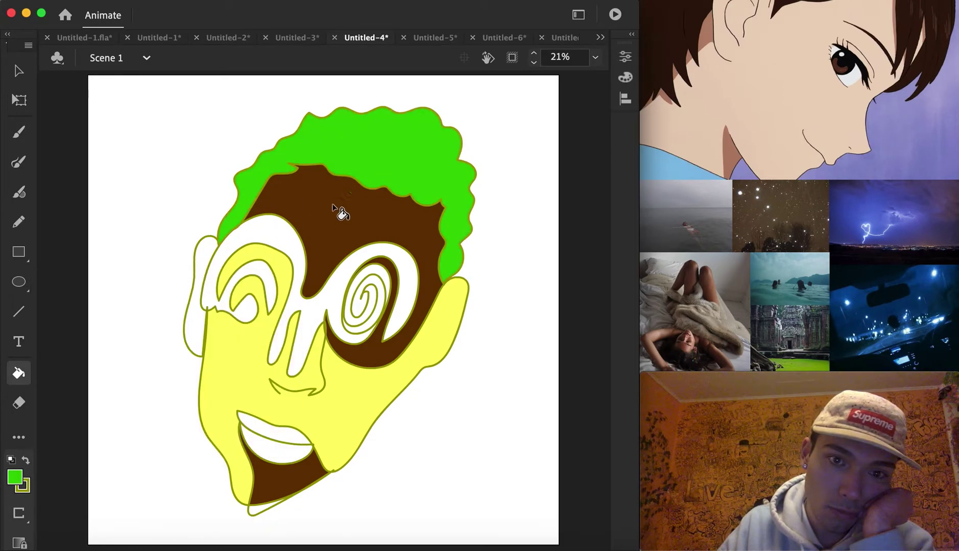
Fill the eye bands with the nose stripes, the upper lip and the sliver under the chin with dark blue.
{"action": "left_click", "coordinate": [14, 476]}
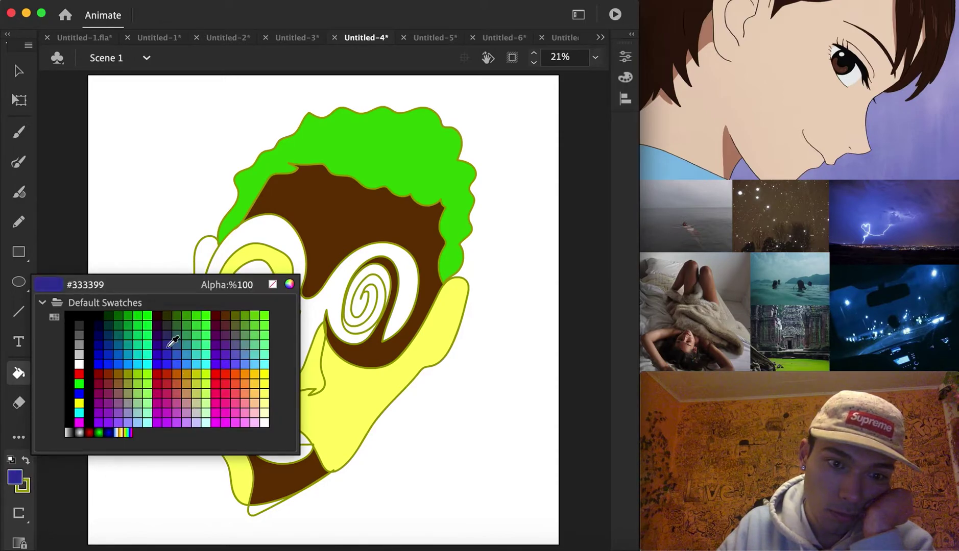
{"action": "left_click", "coordinate": [98, 354]}
{"action": "left_click", "coordinate": [315, 277]}
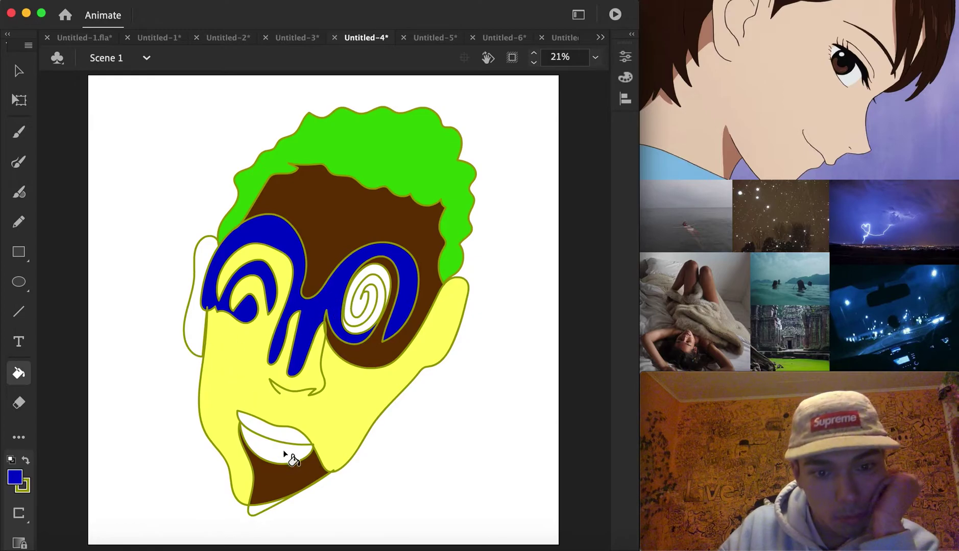
{"action": "left_click", "coordinate": [271, 424]}
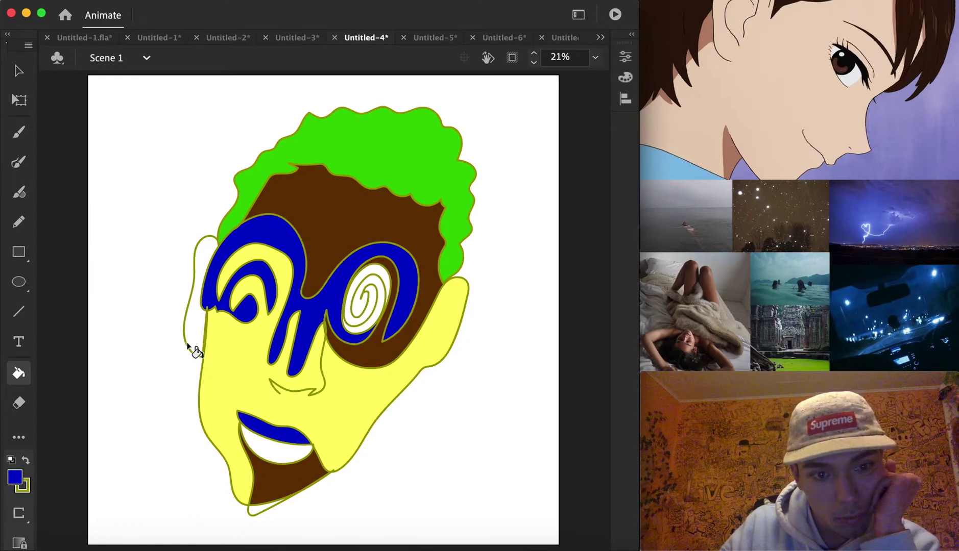
{"action": "left_click", "coordinate": [260, 509]}
Fill the lower lip, left ear and part of the right eye's spiral with the hair's bright green, and sample the face's light yellow.
{"action": "left_click", "coordinate": [15, 476]}
{"action": "left_click", "coordinate": [379, 142]}
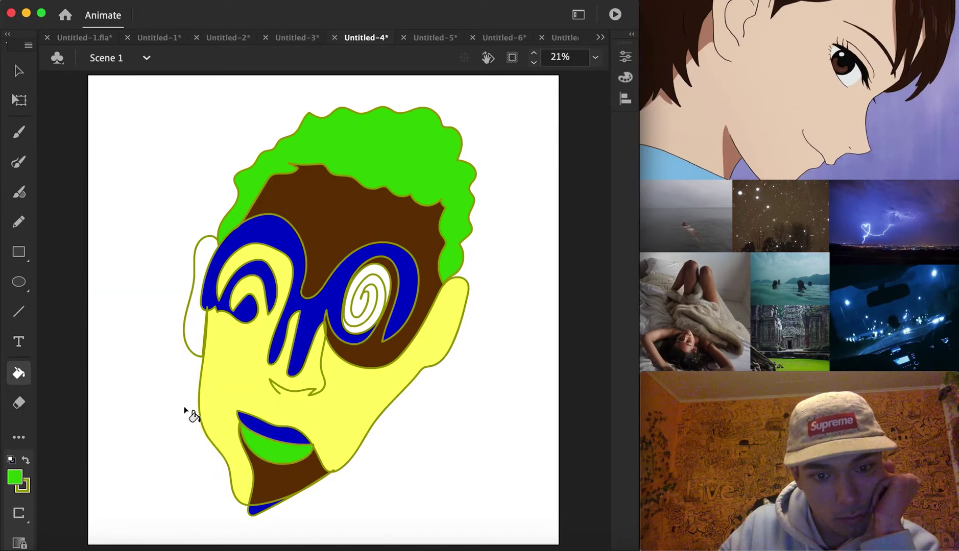
{"action": "left_click", "coordinate": [197, 326]}
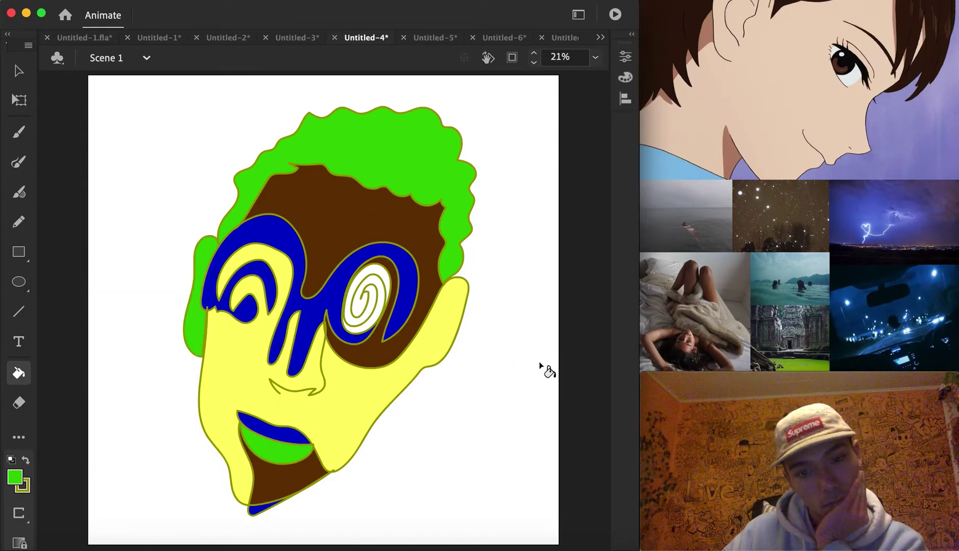
{"action": "left_click", "coordinate": [360, 293]}
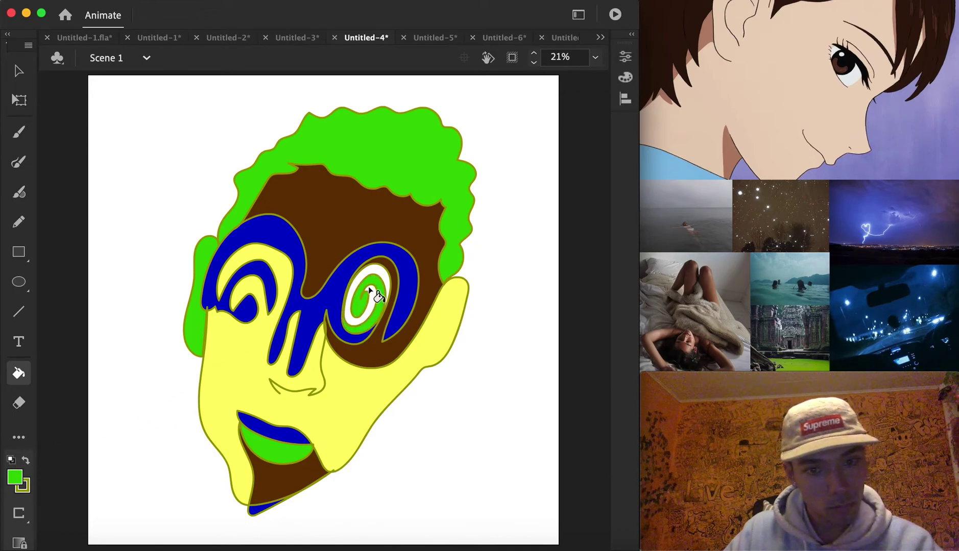
{"action": "left_click", "coordinate": [15, 477]}
{"action": "left_click", "coordinate": [335, 423]}
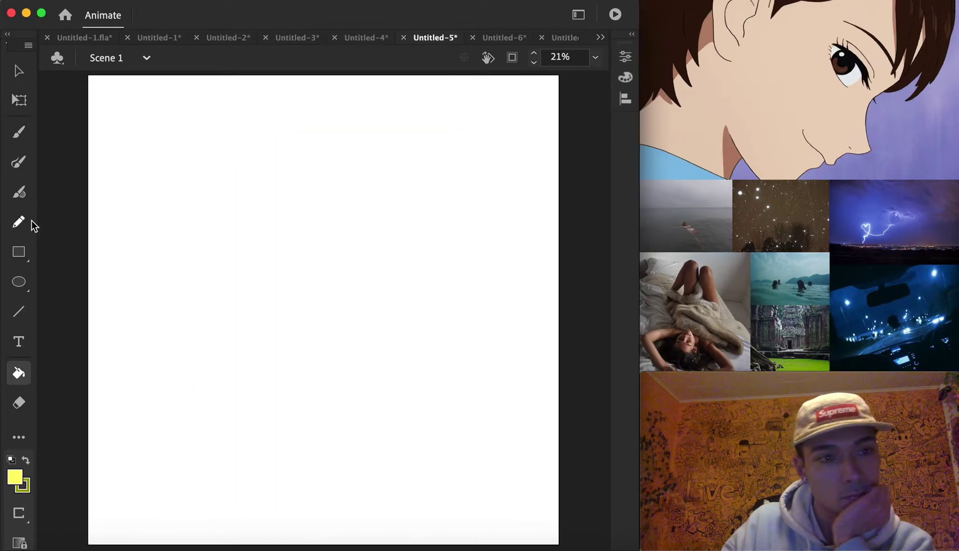
In the empty Untitled-5 document, activate the brush for drawing and set the fill color to lime green.
{"action": "left_click", "coordinate": [18, 162]}
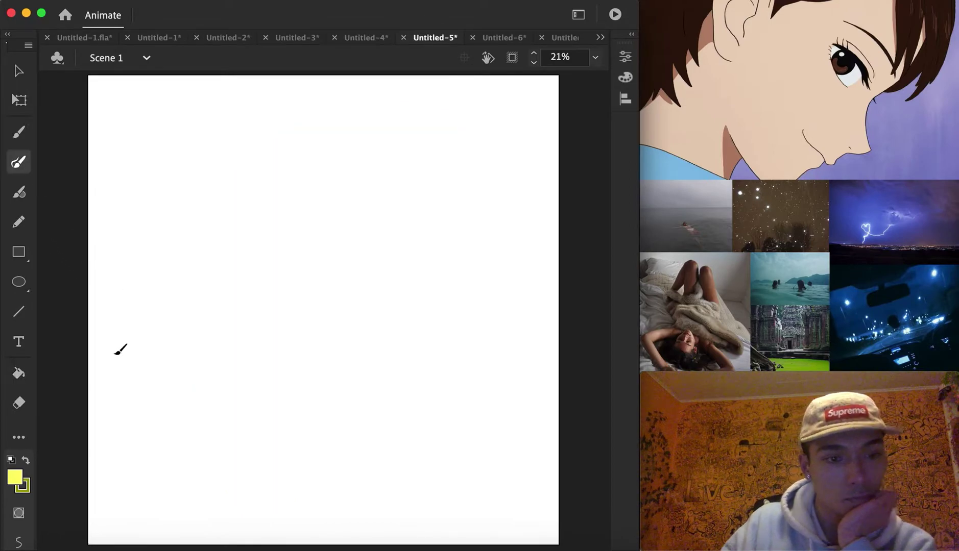
{"action": "left_click", "coordinate": [21, 479]}
{"action": "left_click", "coordinate": [138, 338]}
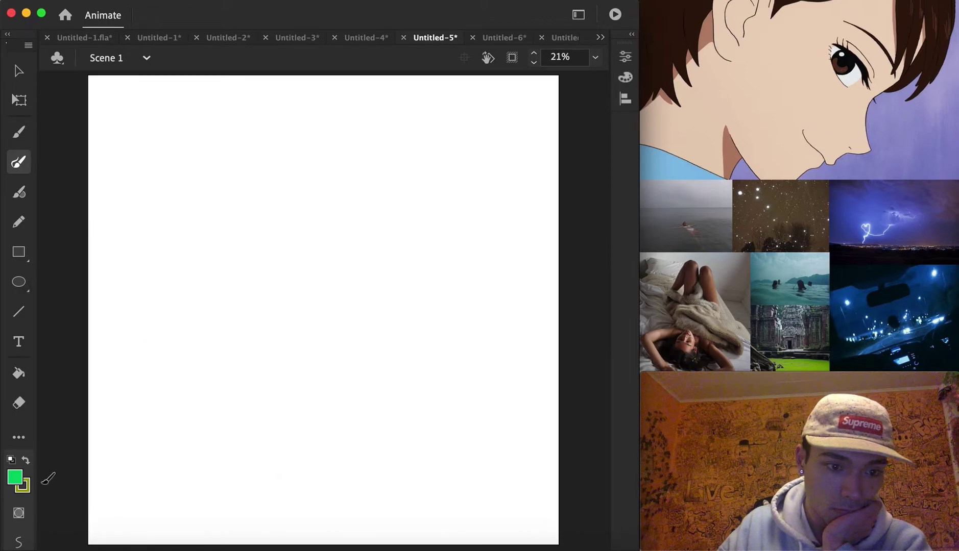
{"action": "left_click", "coordinate": [20, 480]}
{"action": "left_click", "coordinate": [144, 380]}
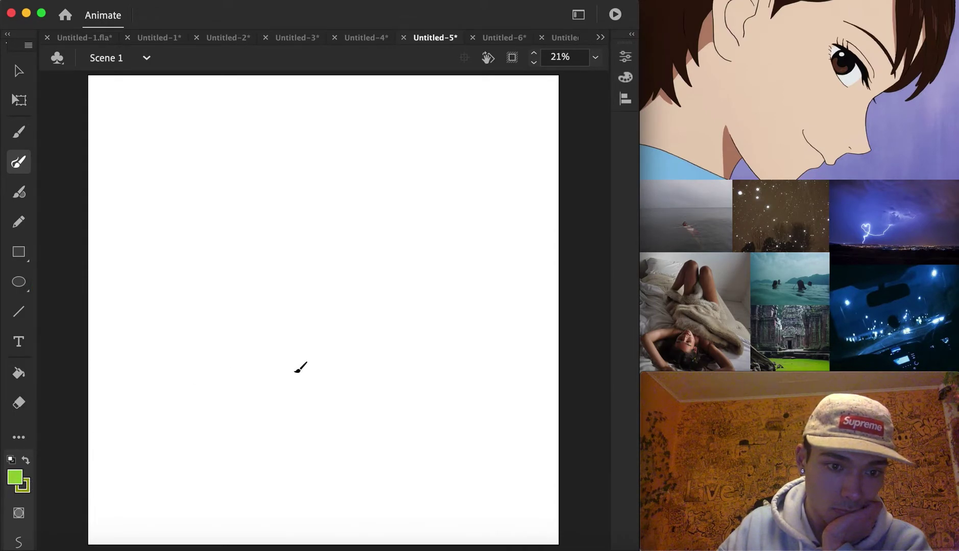
Draw an olive-green outlined face with round eyes, thick arched brows, long nose, closed lips, an ear and short curly hair.
{"action": "mouse_move", "coordinate": [246, 318]}
{"action": "left_mouse_down"}
{"action": "mouse_move", "coordinate": [309, 334]}
{"action": "mouse_move", "coordinate": [321, 323]}
{"action": "mouse_move", "coordinate": [304, 306]}
{"action": "mouse_move", "coordinate": [291, 258]}
{"action": "mouse_move", "coordinate": [262, 303]}
{"action": "mouse_move", "coordinate": [272, 219]}
{"action": "mouse_move", "coordinate": [253, 187]}
{"action": "mouse_move", "coordinate": [216, 191]}
{"action": "mouse_move", "coordinate": [172, 246]}
{"action": "mouse_move", "coordinate": [237, 206]}
{"action": "mouse_move", "coordinate": [266, 204]}
{"action": "mouse_move", "coordinate": [267, 231]}
{"action": "mouse_move", "coordinate": [208, 230]}
{"action": "mouse_move", "coordinate": [206, 245]}
{"action": "mouse_move", "coordinate": [255, 241]}
{"action": "mouse_move", "coordinate": [214, 238]}
{"action": "mouse_move", "coordinate": [230, 261]}
{"action": "mouse_move", "coordinate": [234, 236]}
{"action": "mouse_move", "coordinate": [254, 258]}
{"action": "mouse_move", "coordinate": [201, 261]}
{"action": "mouse_move", "coordinate": [198, 252]}
{"action": "mouse_move", "coordinate": [195, 281]}
{"action": "mouse_move", "coordinate": [236, 289]}
{"action": "mouse_move", "coordinate": [210, 318]}
{"action": "mouse_move", "coordinate": [240, 364]}
{"action": "mouse_move", "coordinate": [312, 370]}
{"action": "mouse_move", "coordinate": [307, 382]}
{"action": "mouse_move", "coordinate": [245, 374]}
{"action": "mouse_move", "coordinate": [271, 404]}
{"action": "mouse_move", "coordinate": [313, 390]}
{"action": "mouse_move", "coordinate": [355, 334]}
{"action": "mouse_move", "coordinate": [352, 289]}
{"action": "mouse_move", "coordinate": [327, 237]}
{"action": "mouse_move", "coordinate": [340, 186]}
{"action": "mouse_move", "coordinate": [357, 183]}
{"action": "mouse_move", "coordinate": [411, 220]}
{"action": "mouse_move", "coordinate": [408, 231]}
{"action": "mouse_move", "coordinate": [357, 204]}
{"action": "mouse_move", "coordinate": [328, 205]}
{"action": "mouse_move", "coordinate": [324, 224]}
{"action": "mouse_move", "coordinate": [400, 252]}
{"action": "mouse_move", "coordinate": [351, 234]}
{"action": "mouse_move", "coordinate": [347, 254]}
{"action": "mouse_move", "coordinate": [391, 268]}
{"action": "mouse_move", "coordinate": [395, 252]}
{"action": "mouse_move", "coordinate": [370, 239]}
{"action": "mouse_move", "coordinate": [356, 253]}
{"action": "mouse_move", "coordinate": [386, 256]}
{"action": "mouse_move", "coordinate": [375, 244]}
{"action": "mouse_move", "coordinate": [379, 258]}
{"action": "mouse_move", "coordinate": [412, 279]}
{"action": "mouse_move", "coordinate": [427, 229]}
{"action": "mouse_move", "coordinate": [464, 223]}
{"action": "mouse_move", "coordinate": [453, 278]}
{"action": "mouse_move", "coordinate": [327, 444]}
{"action": "mouse_move", "coordinate": [260, 440]}
{"action": "mouse_move", "coordinate": [210, 379]}
{"action": "mouse_move", "coordinate": [192, 284]}
{"action": "mouse_move", "coordinate": [173, 250]}
{"action": "mouse_move", "coordinate": [209, 127]}
{"action": "mouse_move", "coordinate": [326, 124]}
{"action": "mouse_move", "coordinate": [391, 142]}
{"action": "left_mouse_up"}
{"action": "mouse_move", "coordinate": [407, 186]}
{"action": "left_mouse_down"}
{"action": "mouse_move", "coordinate": [426, 223]}
{"action": "mouse_move", "coordinate": [439, 214]}
{"action": "mouse_move", "coordinate": [460, 139]}
{"action": "mouse_move", "coordinate": [442, 82]}
{"action": "mouse_move", "coordinate": [366, 43]}
{"action": "mouse_move", "coordinate": [267, 35]}
{"action": "mouse_move", "coordinate": [197, 71]}
{"action": "mouse_move", "coordinate": [177, 121]}
{"action": "mouse_move", "coordinate": [175, 212]}
{"action": "left_mouse_up"}
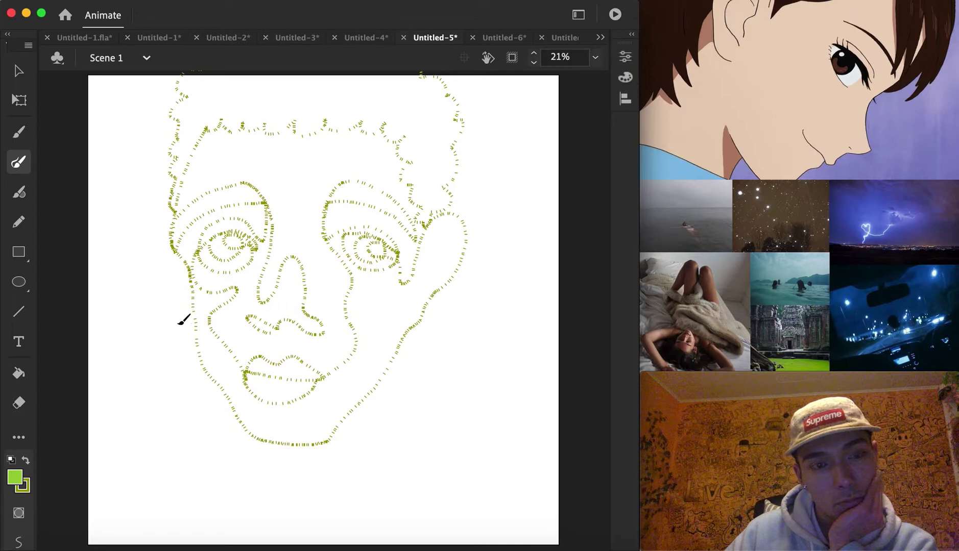
{"action": "left_click_drag", "start_coordinate": [184, 319], "coordinate": [184, 319]}
Select the whole curly-haired face and move it down so that the hair fits inside the canvas.
{"action": "left_click", "coordinate": [19, 73]}
{"action": "mouse_move", "coordinate": [504, 480]}
{"action": "left_mouse_down"}
{"action": "mouse_move", "coordinate": [129, 102]}
{"action": "mouse_move", "coordinate": [114, 75]}
{"action": "left_mouse_up"}
{"action": "left_click_drag", "start_coordinate": [378, 137], "coordinate": [396, 197]}
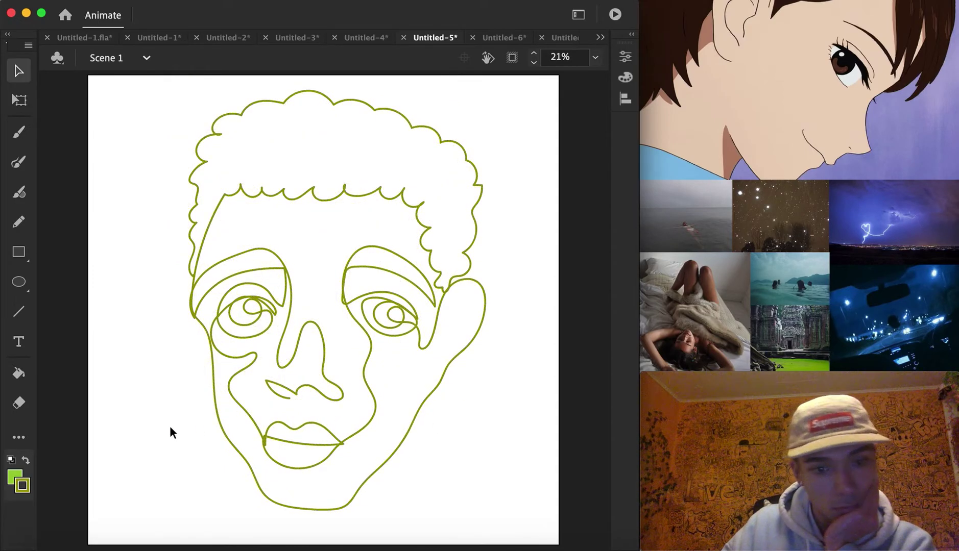
Fill the curly hair with lime green and the forehead, nose and central face area with brown.
{"action": "left_click", "coordinate": [15, 379]}
{"action": "left_click", "coordinate": [312, 150]}
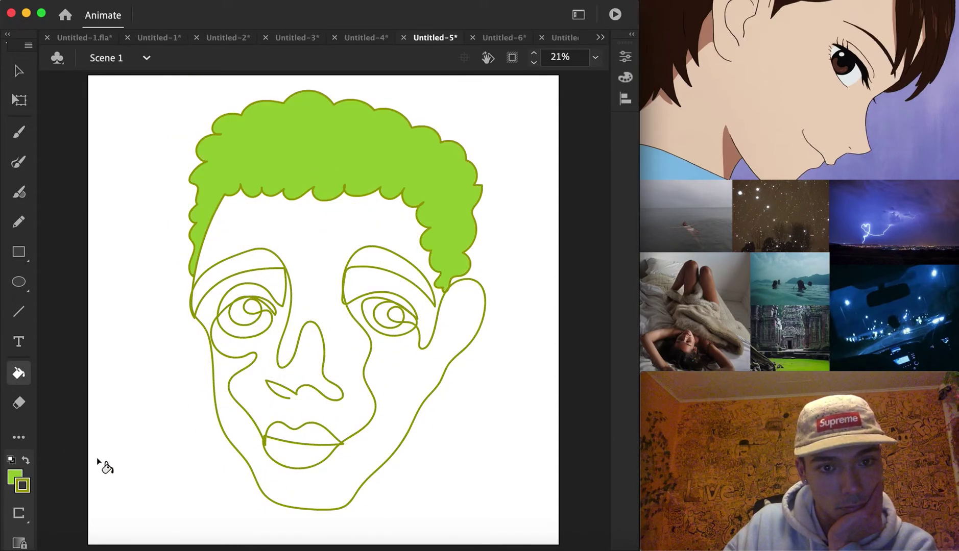
{"action": "left_click", "coordinate": [16, 479]}
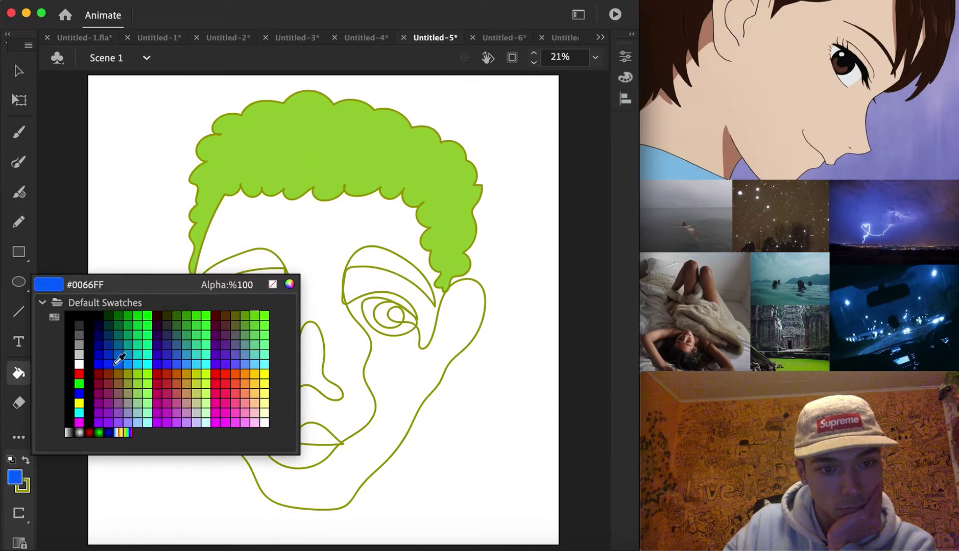
{"action": "left_click", "coordinate": [118, 373]}
{"action": "left_click", "coordinate": [300, 229]}
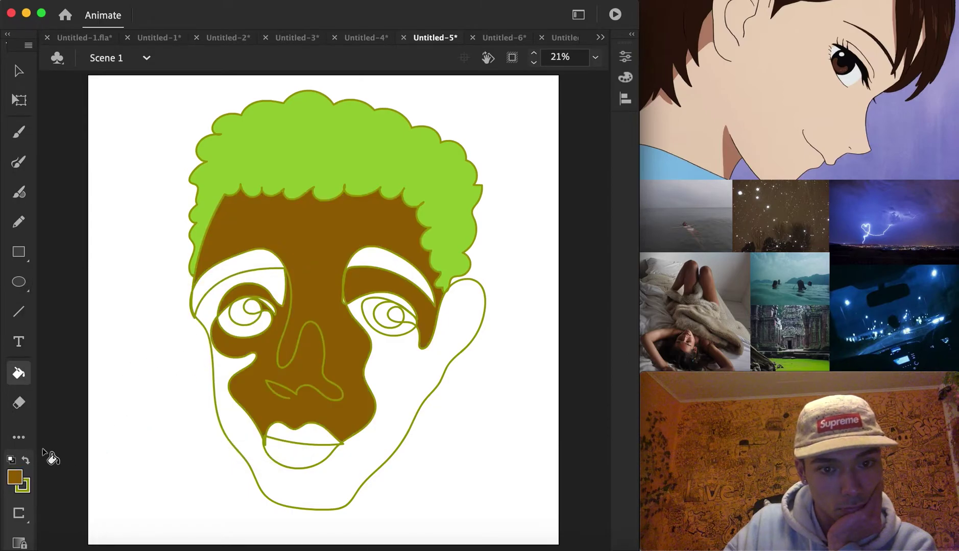
Fill both eyebrows and both irises with black.
{"action": "left_click", "coordinate": [21, 480]}
{"action": "left_click", "coordinate": [83, 314]}
{"action": "left_click", "coordinate": [233, 262]}
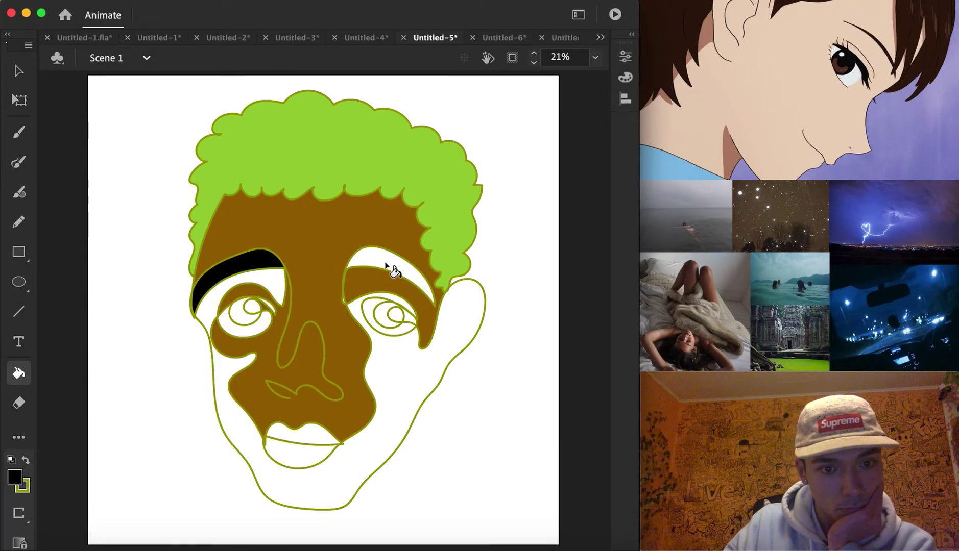
{"action": "left_click", "coordinate": [382, 267]}
{"action": "left_click", "coordinate": [240, 314]}
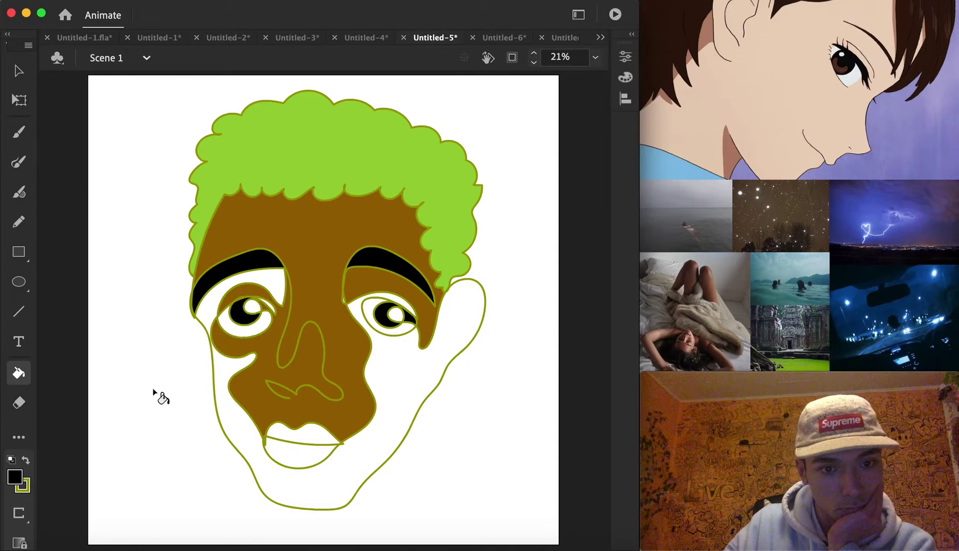
Fill the outer face, chin and ear with pale khaki.
{"action": "left_click", "coordinate": [15, 478]}
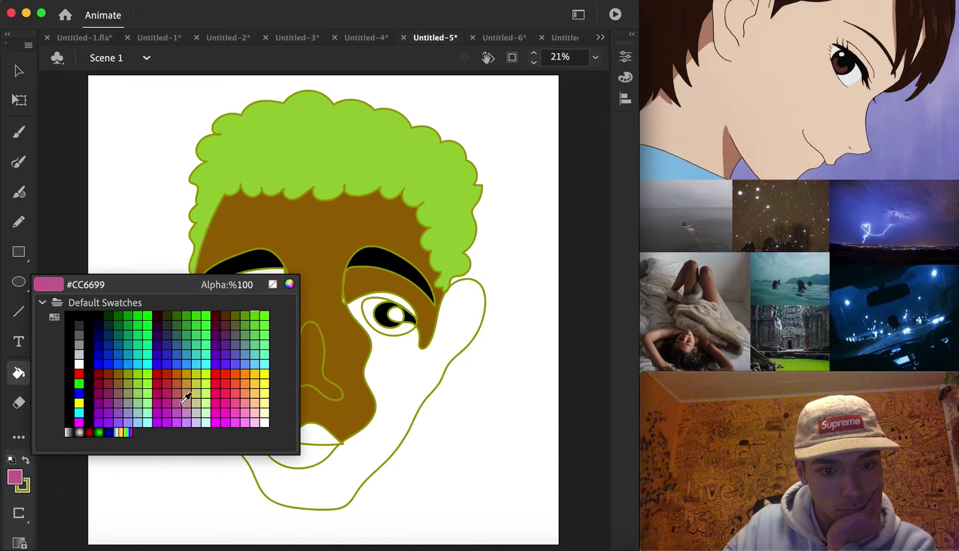
{"action": "left_click", "coordinate": [197, 402]}
{"action": "left_click", "coordinate": [311, 482]}
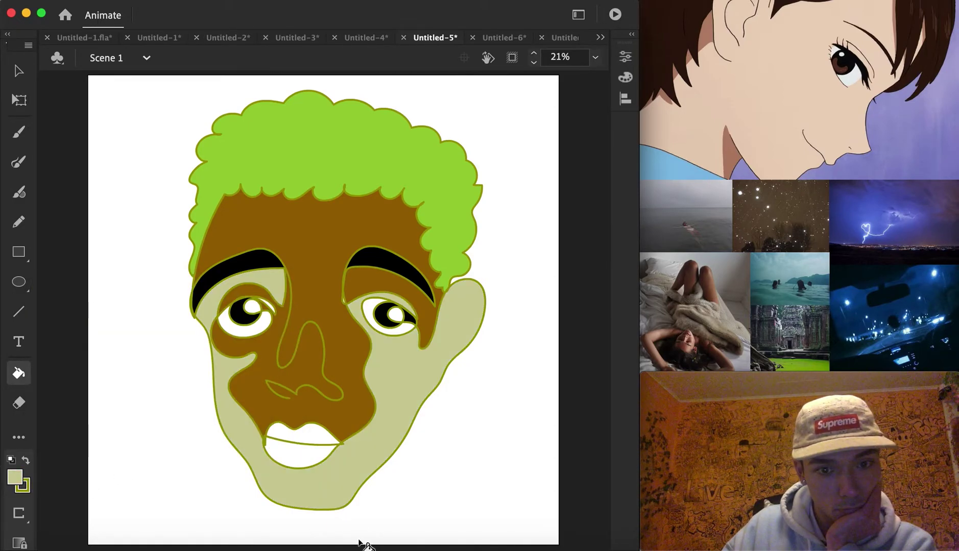
Recolor the outer face, chin and ear golden yellow, and fill the upper lip with dark brown.
{"action": "left_click", "coordinate": [15, 477]}
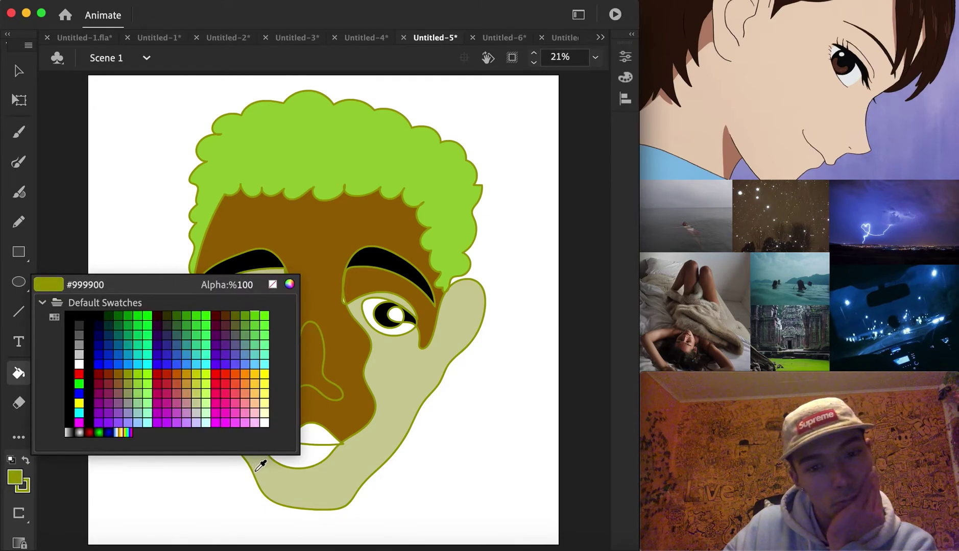
{"action": "left_click", "coordinate": [255, 375]}
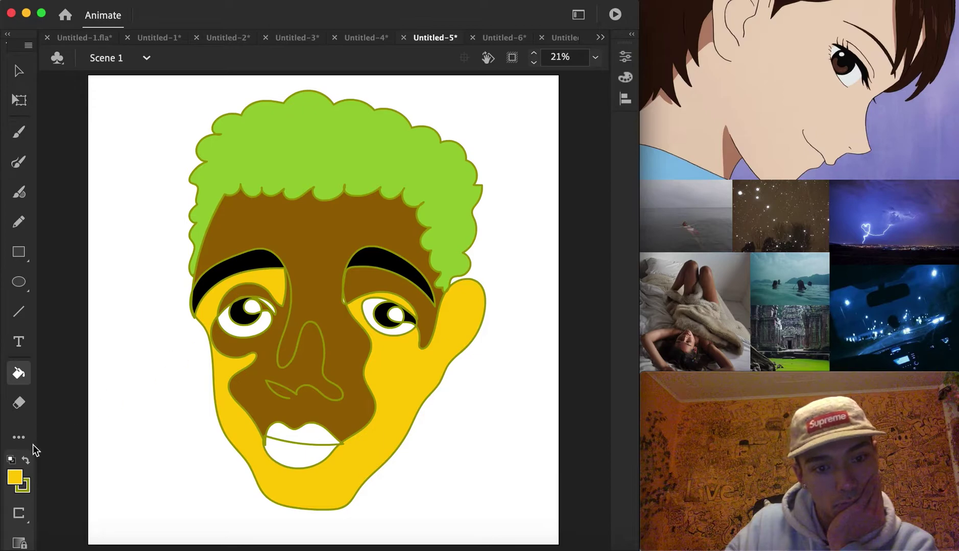
{"action": "left_click", "coordinate": [15, 479]}
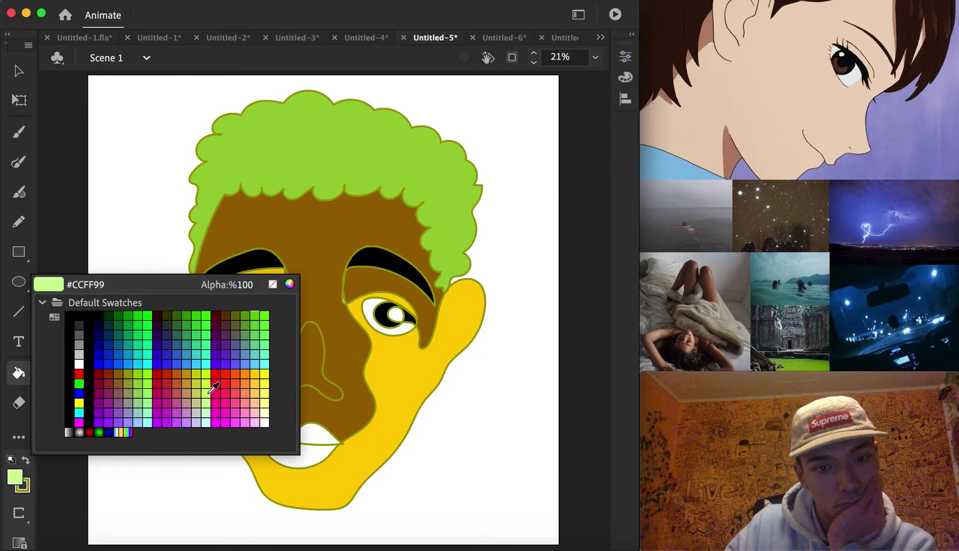
{"action": "left_click", "coordinate": [231, 309]}
{"action": "left_click", "coordinate": [307, 434]}
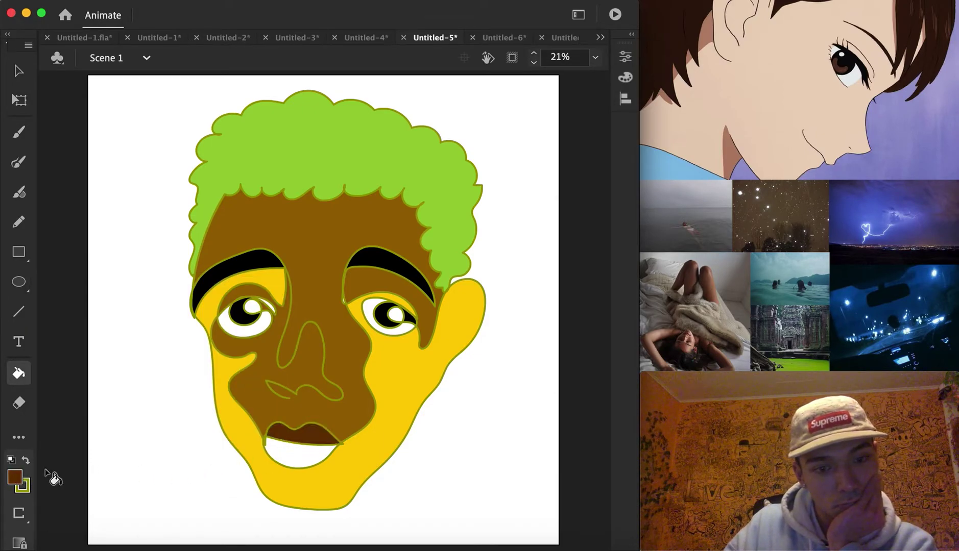
Try pink on the lower lip, and recolor it golden brown.
{"action": "left_click", "coordinate": [16, 479]}
{"action": "left_click", "coordinate": [242, 395]}
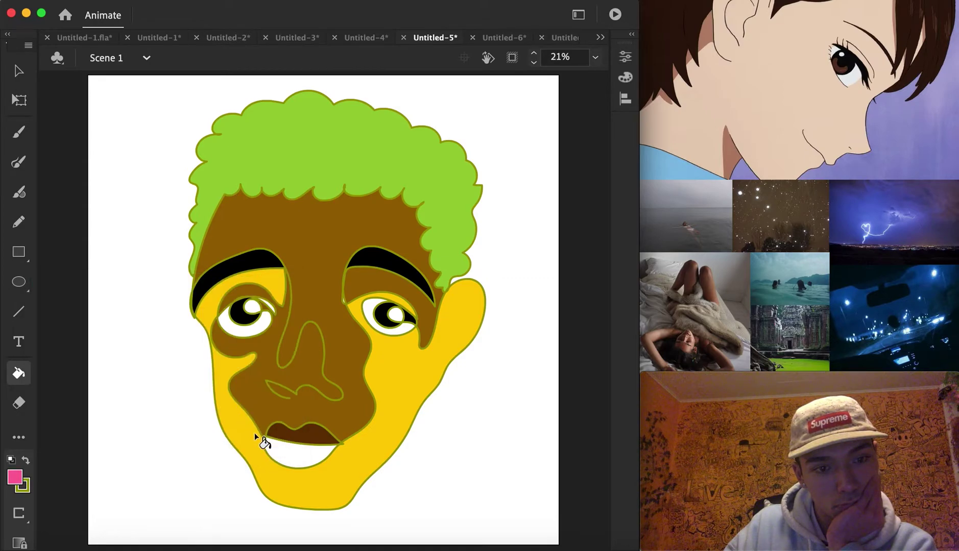
{"action": "left_click", "coordinate": [296, 458]}
{"action": "left_click", "coordinate": [15, 478]}
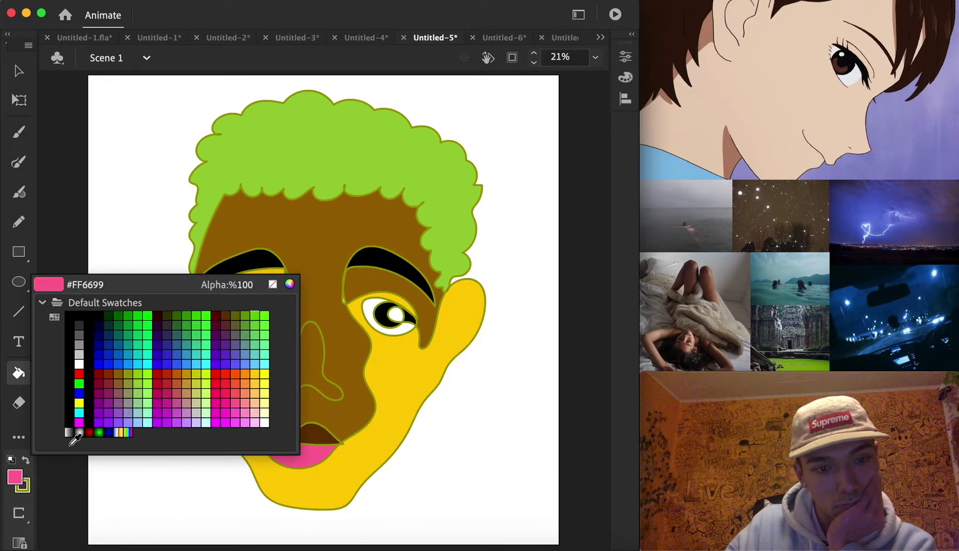
{"action": "left_click", "coordinate": [189, 374]}
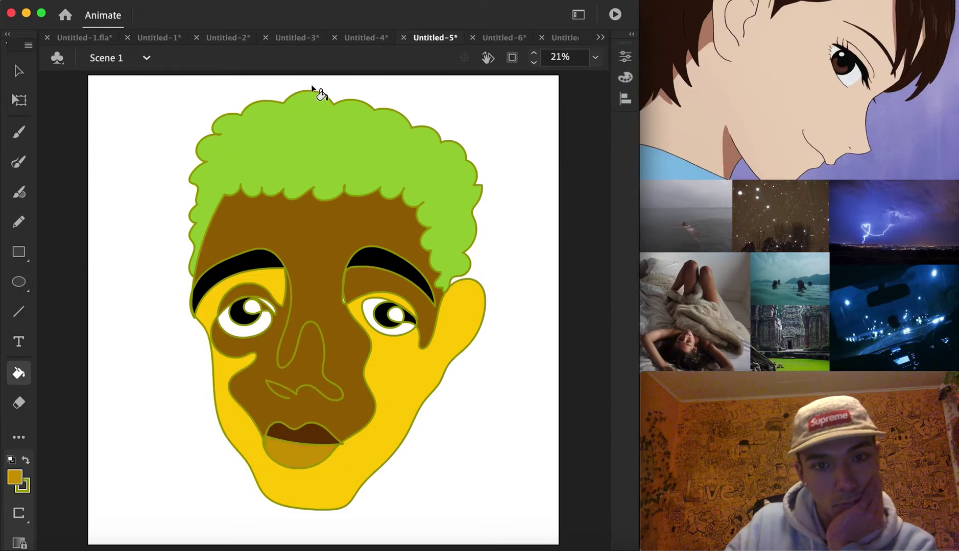
In the blank Untitled-6 document, draw a face outline with a green brush, including short hair, ears, patterned eyes and letter-shaped teeth.
{"action": "left_click", "coordinate": [503, 38]}
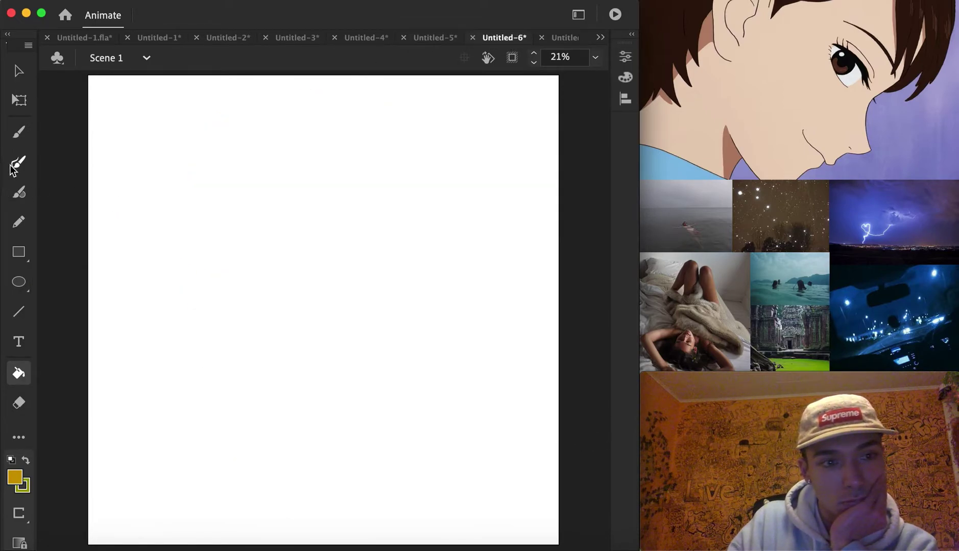
{"action": "left_click", "coordinate": [12, 167]}
{"action": "key", "text": "XF86MonBrightnessDown"}
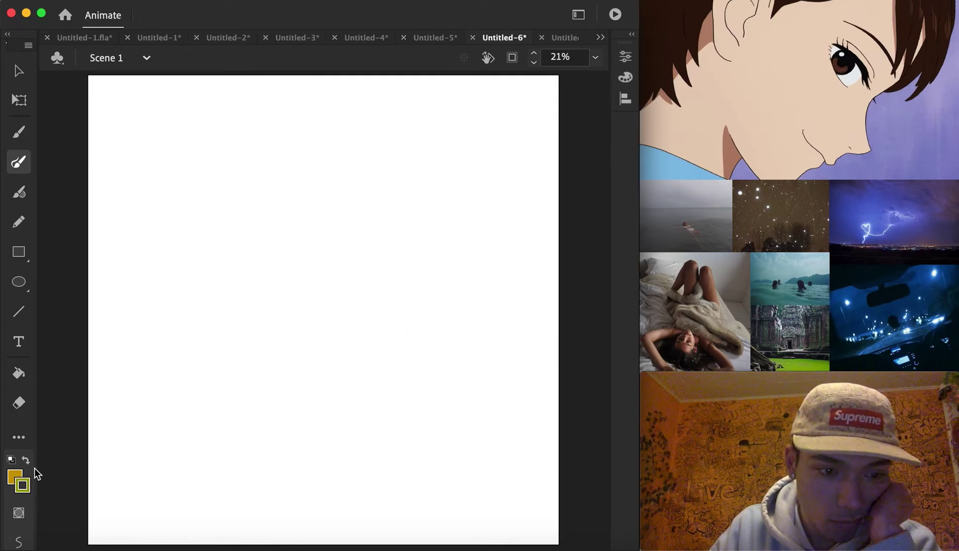
{"action": "left_click", "coordinate": [22, 484]}
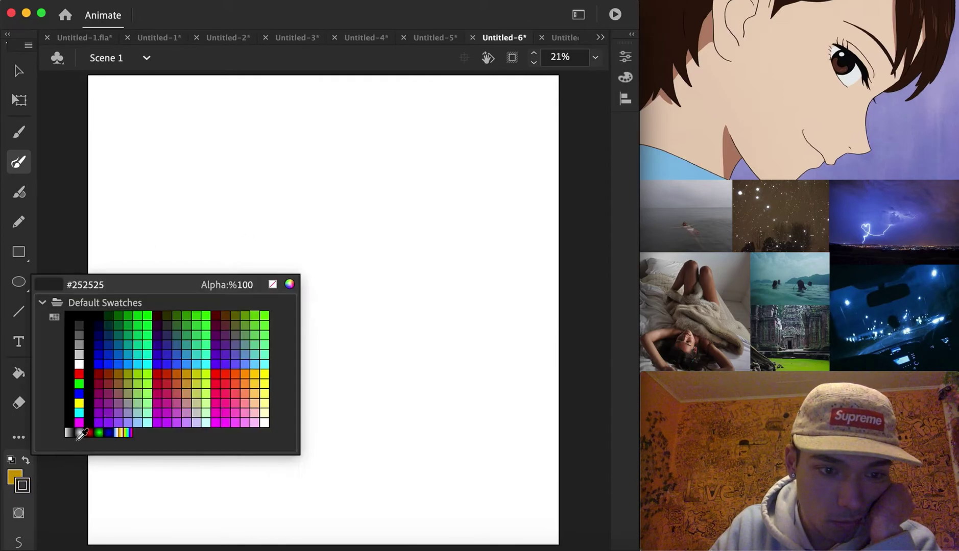
{"action": "left_click", "coordinate": [132, 317]}
{"action": "mouse_move", "coordinate": [267, 316]}
{"action": "left_mouse_down"}
{"action": "mouse_move", "coordinate": [324, 318]}
{"action": "mouse_move", "coordinate": [316, 327]}
{"action": "mouse_move", "coordinate": [331, 319]}
{"action": "mouse_move", "coordinate": [324, 226]}
{"action": "mouse_move", "coordinate": [343, 143]}
{"action": "mouse_move", "coordinate": [392, 134]}
{"action": "mouse_move", "coordinate": [437, 173]}
{"action": "mouse_move", "coordinate": [380, 154]}
{"action": "mouse_move", "coordinate": [354, 169]}
{"action": "mouse_move", "coordinate": [348, 205]}
{"action": "mouse_move", "coordinate": [386, 250]}
{"action": "mouse_move", "coordinate": [388, 238]}
{"action": "mouse_move", "coordinate": [394, 249]}
{"action": "mouse_move", "coordinate": [428, 221]}
{"action": "mouse_move", "coordinate": [423, 204]}
{"action": "mouse_move", "coordinate": [412, 217]}
{"action": "mouse_move", "coordinate": [413, 187]}
{"action": "mouse_move", "coordinate": [399, 168]}
{"action": "mouse_move", "coordinate": [399, 205]}
{"action": "mouse_move", "coordinate": [380, 189]}
{"action": "mouse_move", "coordinate": [380, 217]}
{"action": "mouse_move", "coordinate": [369, 198]}
{"action": "mouse_move", "coordinate": [369, 220]}
{"action": "mouse_move", "coordinate": [350, 187]}
{"action": "mouse_move", "coordinate": [378, 162]}
{"action": "mouse_move", "coordinate": [410, 170]}
{"action": "mouse_move", "coordinate": [424, 193]}
{"action": "mouse_move", "coordinate": [427, 179]}
{"action": "mouse_move", "coordinate": [443, 197]}
{"action": "mouse_move", "coordinate": [424, 145]}
{"action": "mouse_move", "coordinate": [401, 125]}
{"action": "mouse_move", "coordinate": [351, 119]}
{"action": "mouse_move", "coordinate": [304, 135]}
{"action": "mouse_move", "coordinate": [287, 157]}
{"action": "mouse_move", "coordinate": [206, 148]}
{"action": "mouse_move", "coordinate": [182, 179]}
{"action": "mouse_move", "coordinate": [227, 160]}
{"action": "mouse_move", "coordinate": [261, 170]}
{"action": "mouse_move", "coordinate": [260, 203]}
{"action": "mouse_move", "coordinate": [238, 179]}
{"action": "mouse_move", "coordinate": [207, 182]}
{"action": "mouse_move", "coordinate": [191, 212]}
{"action": "mouse_move", "coordinate": [211, 206]}
{"action": "mouse_move", "coordinate": [197, 230]}
{"action": "mouse_move", "coordinate": [217, 217]}
{"action": "mouse_move", "coordinate": [216, 228]}
{"action": "mouse_move", "coordinate": [183, 243]}
{"action": "mouse_move", "coordinate": [189, 259]}
{"action": "mouse_move", "coordinate": [210, 260]}
{"action": "mouse_move", "coordinate": [234, 219]}
{"action": "mouse_move", "coordinate": [229, 192]}
{"action": "mouse_move", "coordinate": [235, 253]}
{"action": "mouse_move", "coordinate": [248, 222]}
{"action": "mouse_move", "coordinate": [257, 246]}
{"action": "mouse_move", "coordinate": [265, 208]}
{"action": "mouse_move", "coordinate": [255, 218]}
{"action": "mouse_move", "coordinate": [256, 200]}
{"action": "mouse_move", "coordinate": [265, 200]}
{"action": "mouse_move", "coordinate": [274, 246]}
{"action": "mouse_move", "coordinate": [224, 280]}
{"action": "mouse_move", "coordinate": [193, 319]}
{"action": "mouse_move", "coordinate": [218, 321]}
{"action": "mouse_move", "coordinate": [238, 279]}
{"action": "mouse_move", "coordinate": [251, 284]}
{"action": "mouse_move", "coordinate": [229, 345]}
{"action": "mouse_move", "coordinate": [183, 371]}
{"action": "mouse_move", "coordinate": [246, 338]}
{"action": "mouse_move", "coordinate": [213, 408]}
{"action": "mouse_move", "coordinate": [236, 396]}
{"action": "mouse_move", "coordinate": [253, 411]}
{"action": "mouse_move", "coordinate": [251, 364]}
{"action": "mouse_move", "coordinate": [242, 358]}
{"action": "mouse_move", "coordinate": [239, 385]}
{"action": "mouse_move", "coordinate": [284, 354]}
{"action": "mouse_move", "coordinate": [293, 406]}
{"action": "mouse_move", "coordinate": [263, 403]}
{"action": "mouse_move", "coordinate": [258, 368]}
{"action": "mouse_move", "coordinate": [284, 392]}
{"action": "mouse_move", "coordinate": [267, 395]}
{"action": "mouse_move", "coordinate": [331, 359]}
{"action": "mouse_move", "coordinate": [312, 379]}
{"action": "mouse_move", "coordinate": [314, 405]}
{"action": "mouse_move", "coordinate": [343, 392]}
{"action": "mouse_move", "coordinate": [319, 397]}
{"action": "mouse_move", "coordinate": [323, 368]}
{"action": "mouse_move", "coordinate": [377, 342]}
{"action": "mouse_move", "coordinate": [396, 370]}
{"action": "mouse_move", "coordinate": [377, 364]}
{"action": "mouse_move", "coordinate": [391, 381]}
{"action": "mouse_move", "coordinate": [370, 407]}
{"action": "mouse_move", "coordinate": [345, 377]}
{"action": "mouse_move", "coordinate": [368, 336]}
{"action": "mouse_move", "coordinate": [357, 262]}
{"action": "mouse_move", "coordinate": [432, 244]}
{"action": "mouse_move", "coordinate": [462, 167]}
{"action": "mouse_move", "coordinate": [443, 270]}
{"action": "mouse_move", "coordinate": [378, 454]}
{"action": "mouse_move", "coordinate": [302, 464]}
{"action": "mouse_move", "coordinate": [242, 437]}
{"action": "mouse_move", "coordinate": [181, 364]}
{"action": "mouse_move", "coordinate": [160, 223]}
{"action": "mouse_move", "coordinate": [145, 290]}
{"action": "mouse_move", "coordinate": [177, 275]}
{"action": "mouse_move", "coordinate": [162, 179]}
{"action": "mouse_move", "coordinate": [207, 64]}
{"action": "mouse_move", "coordinate": [376, 60]}
{"action": "mouse_move", "coordinate": [419, 116]}
{"action": "mouse_move", "coordinate": [439, 188]}
{"action": "mouse_move", "coordinate": [456, 169]}
{"action": "mouse_move", "coordinate": [447, 23]}
{"action": "mouse_move", "coordinate": [361, 0]}
{"action": "left_mouse_up"}
{"action": "mouse_move", "coordinate": [245, 2]}
{"action": "left_mouse_down"}
{"action": "mouse_move", "coordinate": [146, 39]}
{"action": "mouse_move", "coordinate": [137, 128]}
{"action": "mouse_move", "coordinate": [154, 219]}
{"action": "left_mouse_up"}
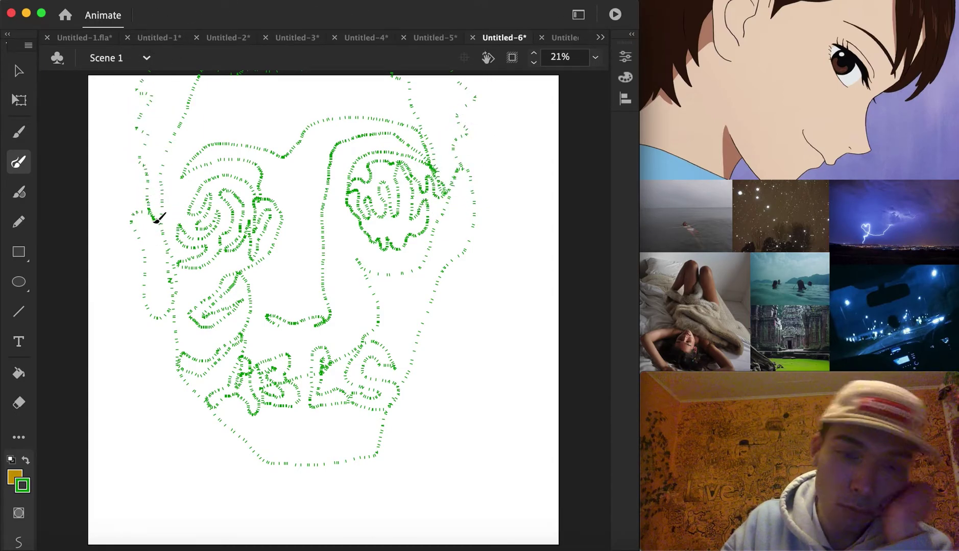
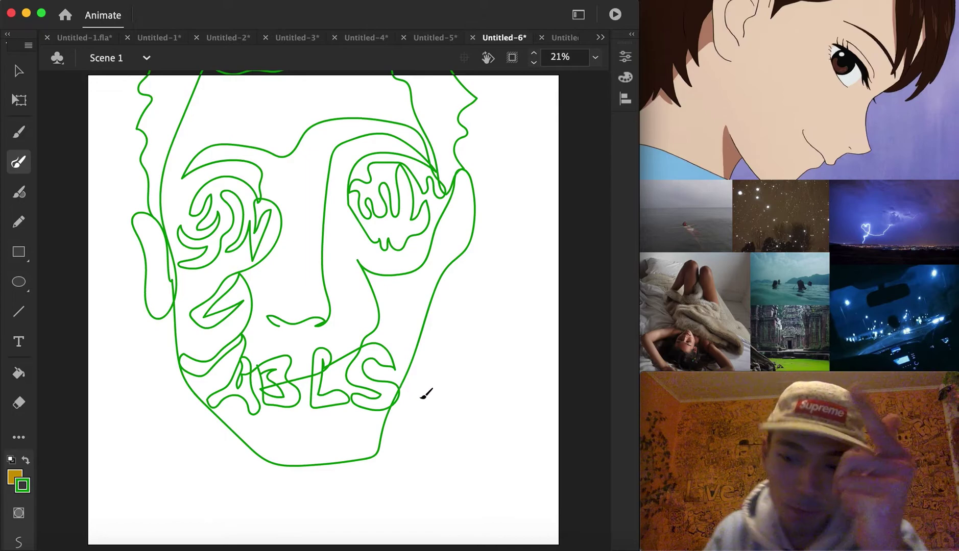
Move and scale down the whole green face to fit inside the canvas, and close the gap at the top of the hair outline.
{"action": "left_click", "coordinate": [19, 72]}
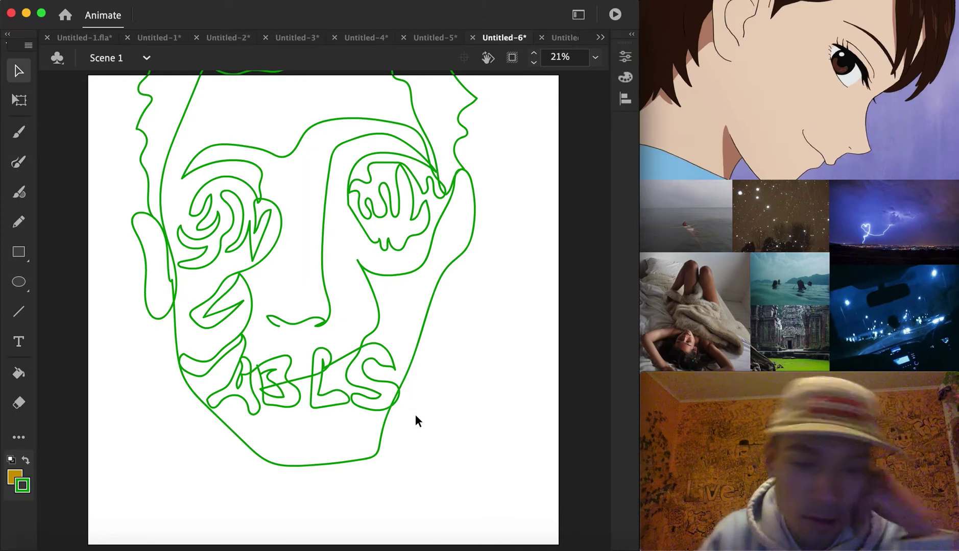
{"action": "mouse_move", "coordinate": [422, 492]}
{"action": "left_mouse_down"}
{"action": "mouse_move", "coordinate": [129, 239]}
{"action": "mouse_move", "coordinate": [81, 47]}
{"action": "mouse_move", "coordinate": [87, 36]}
{"action": "left_mouse_up"}
{"action": "left_click_drag", "start_coordinate": [314, 130], "coordinate": [336, 204]}
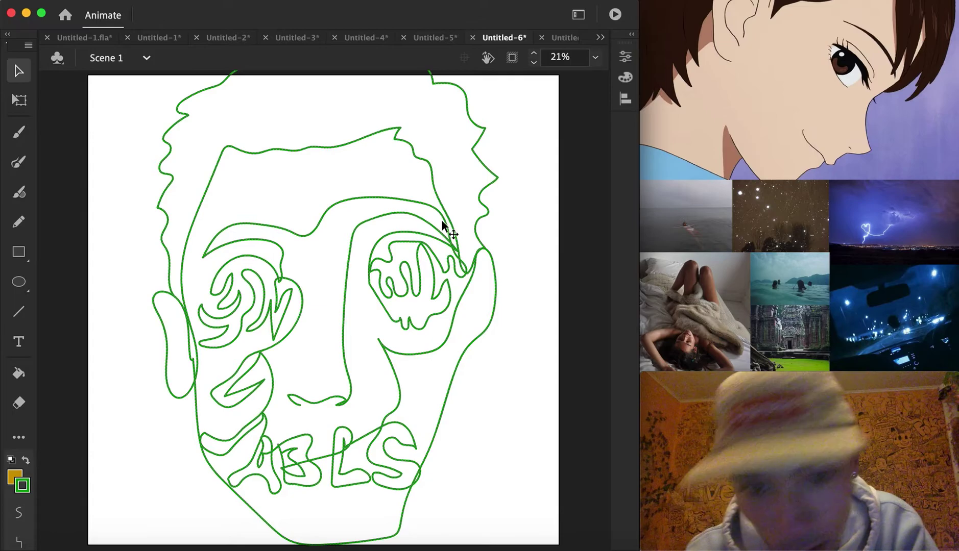
{"action": "right_click", "coordinate": [442, 220]}
{"action": "mouse_move", "coordinate": [561, 411]}
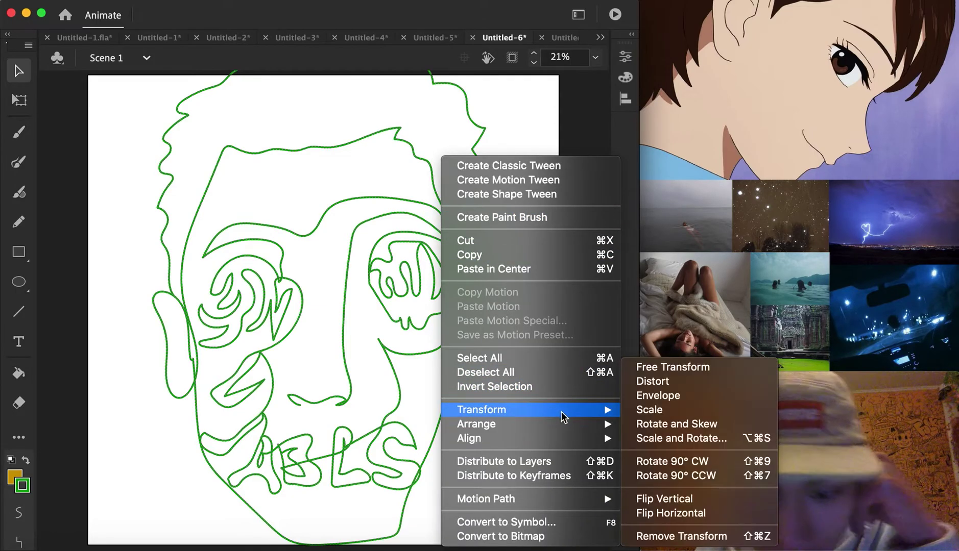
{"action": "left_click", "coordinate": [659, 411]}
{"action": "left_click_drag", "start_coordinate": [498, 545], "coordinate": [476, 514]}
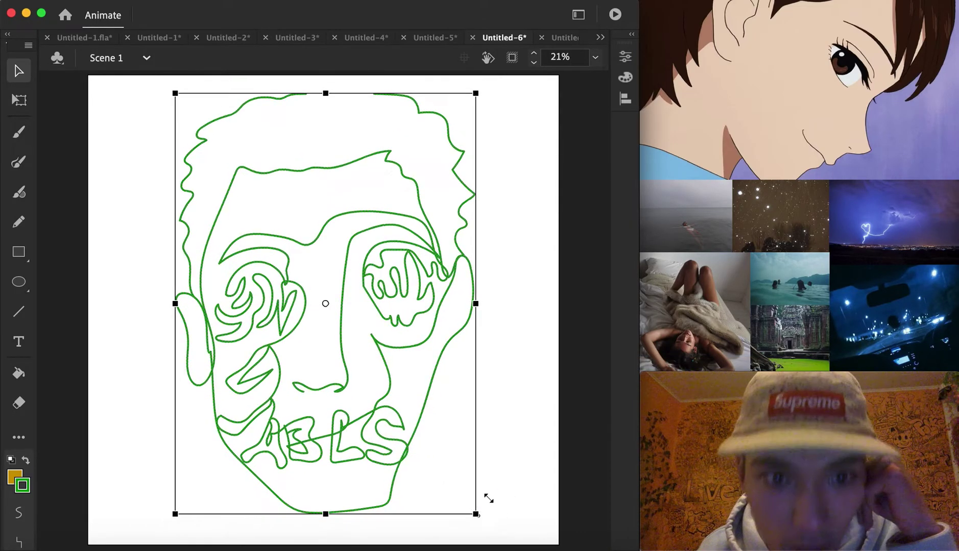
{"action": "left_click", "coordinate": [509, 139]}
{"action": "mouse_move", "coordinate": [305, 92]}
{"action": "left_mouse_down"}
{"action": "mouse_move", "coordinate": [374, 95]}
{"action": "mouse_move", "coordinate": [360, 85]}
{"action": "mouse_move", "coordinate": [380, 83]}
{"action": "left_mouse_up"}
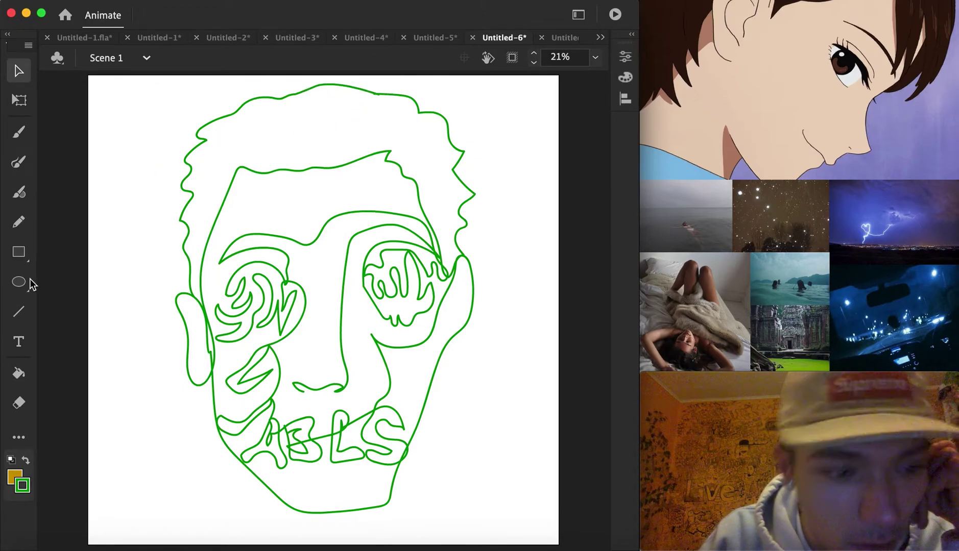
Fill the patterns in both eyes, the lower cheek stripe and the mouth letters B and S with blue.
{"action": "left_click", "coordinate": [18, 373]}
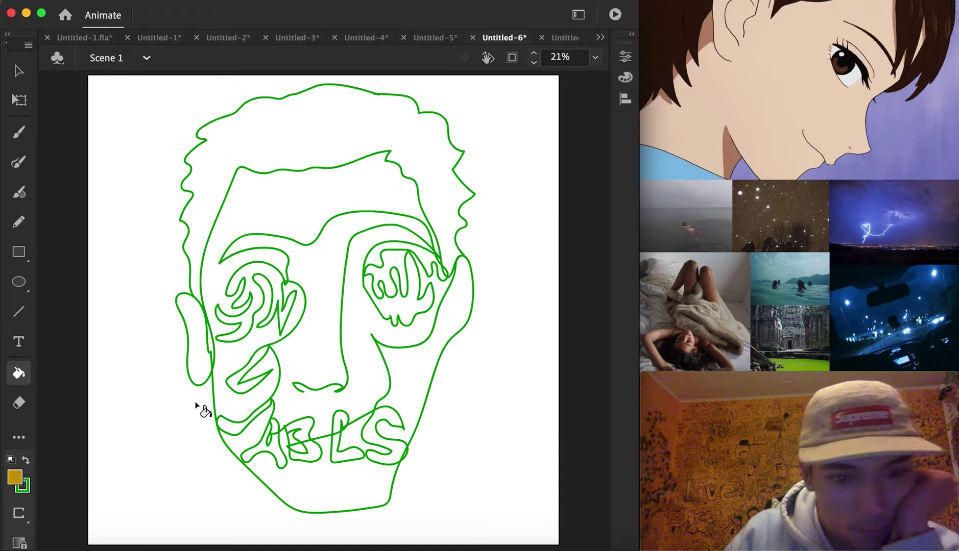
{"action": "left_click", "coordinate": [16, 477]}
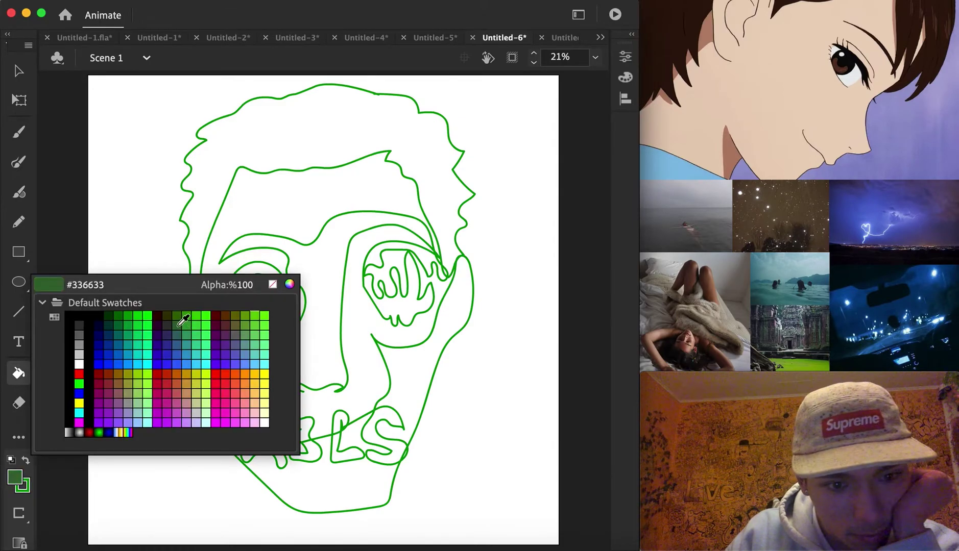
{"action": "left_click", "coordinate": [190, 350]}
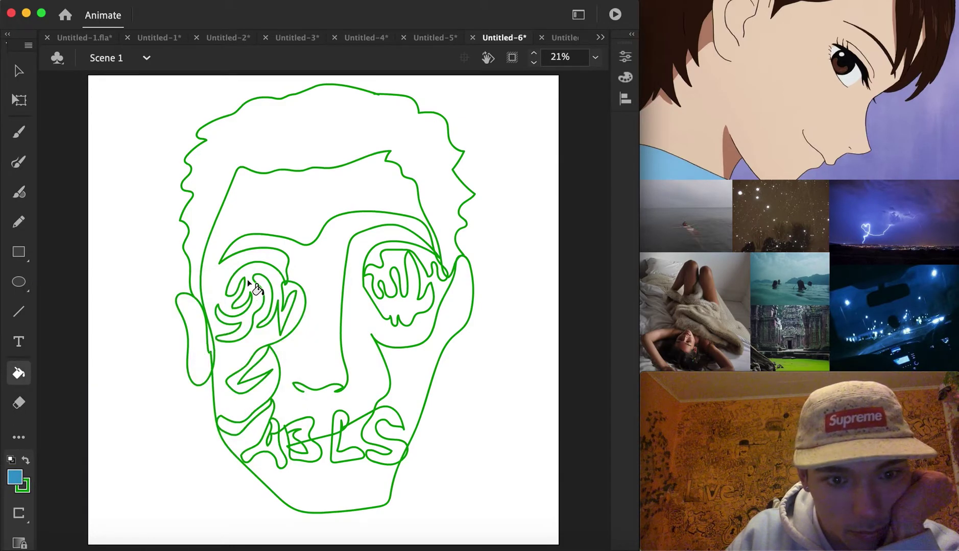
{"action": "left_click", "coordinate": [250, 424]}
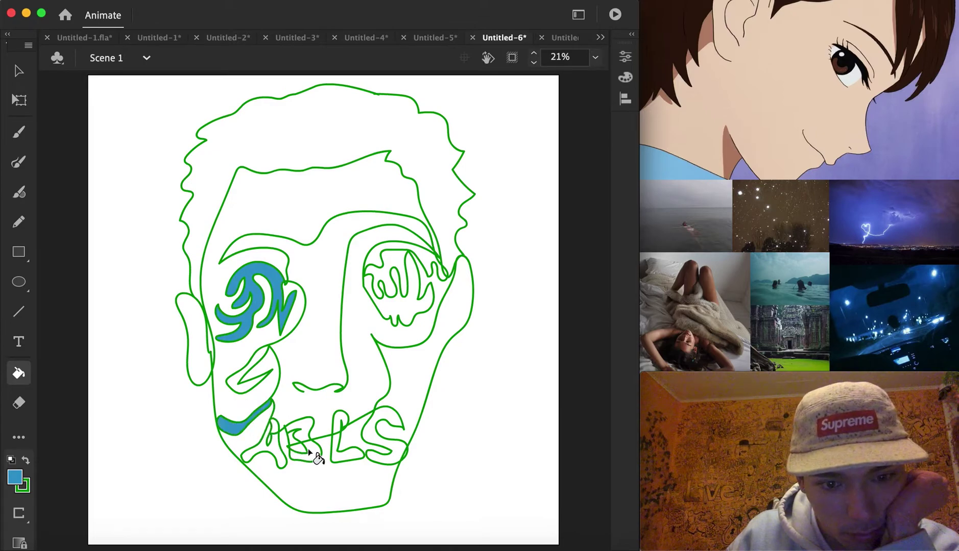
{"action": "left_click", "coordinate": [312, 458]}
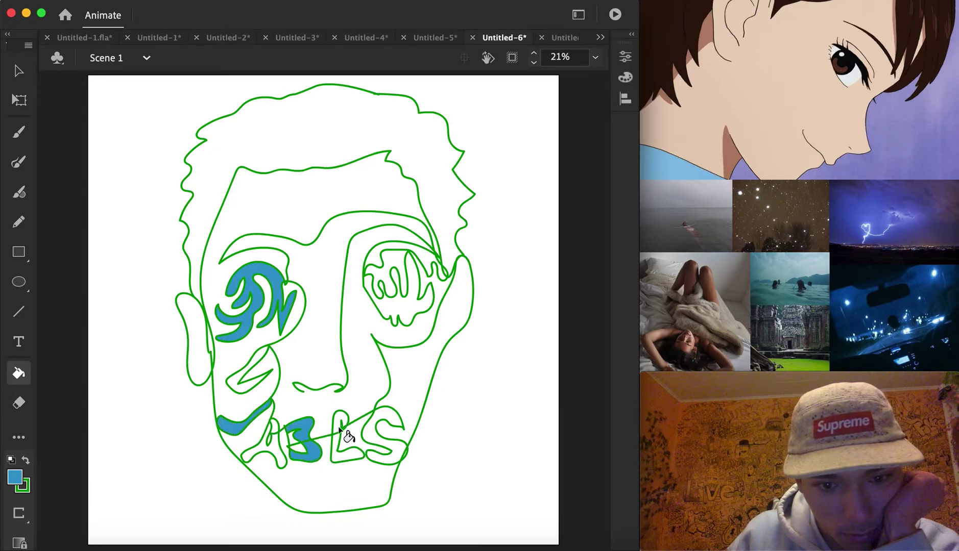
{"action": "left_click", "coordinate": [338, 456]}
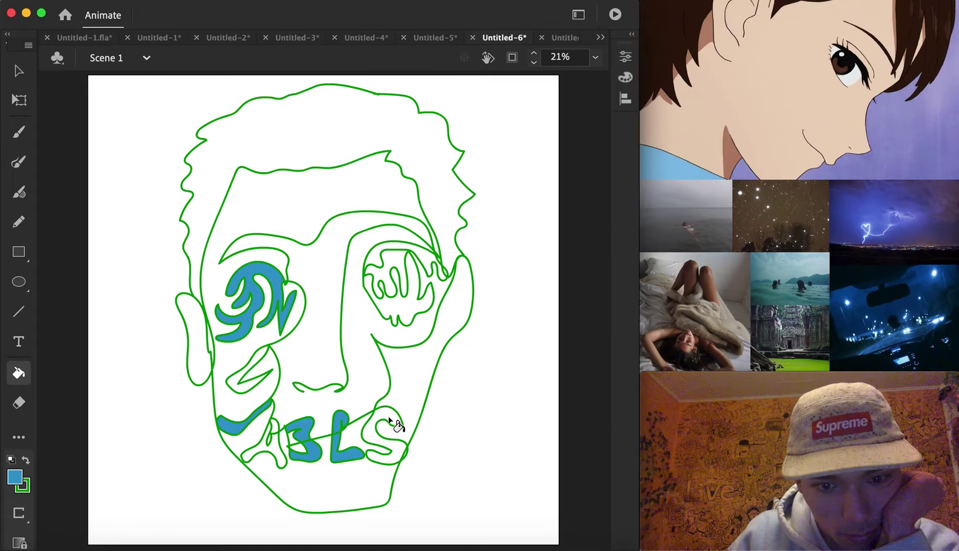
{"action": "left_click", "coordinate": [386, 449]}
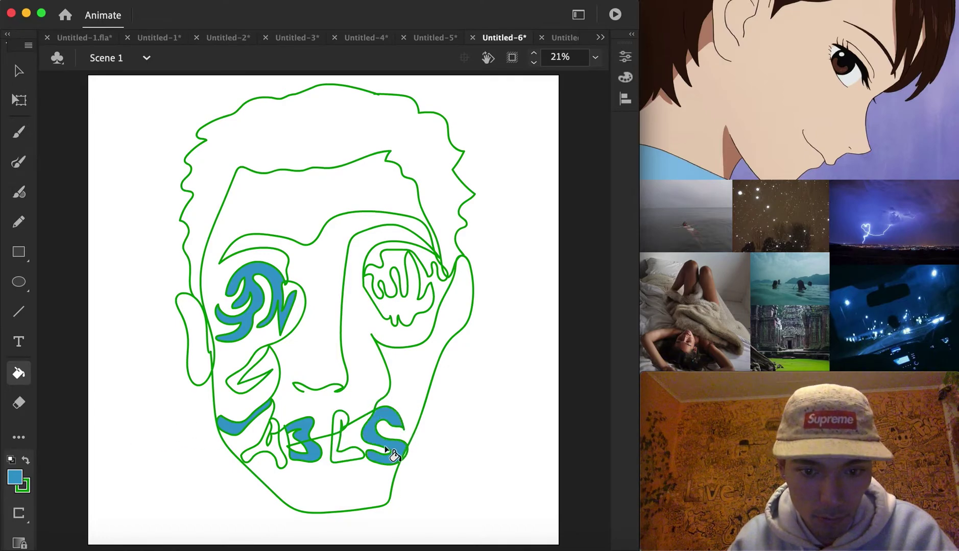
{"action": "left_click", "coordinate": [404, 310]}
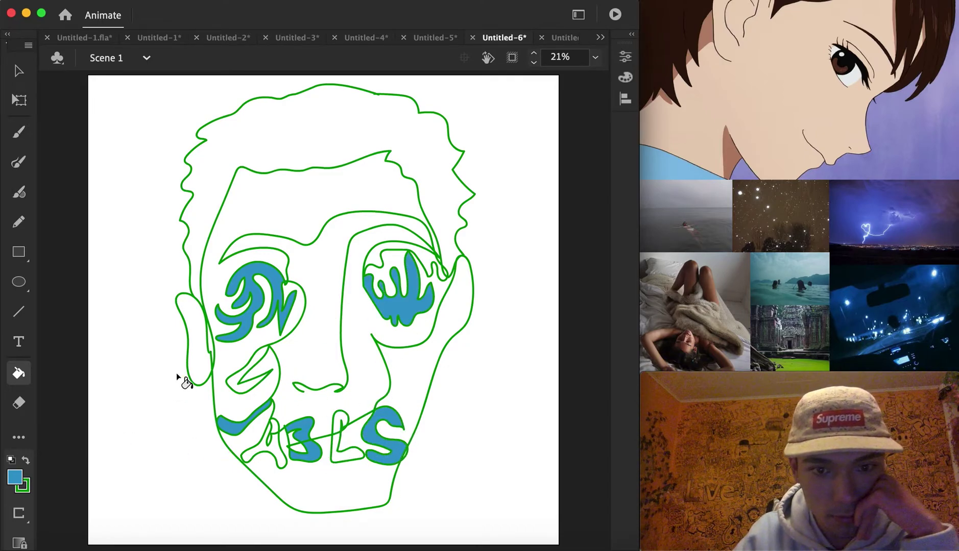
{"action": "left_click", "coordinate": [375, 273]}
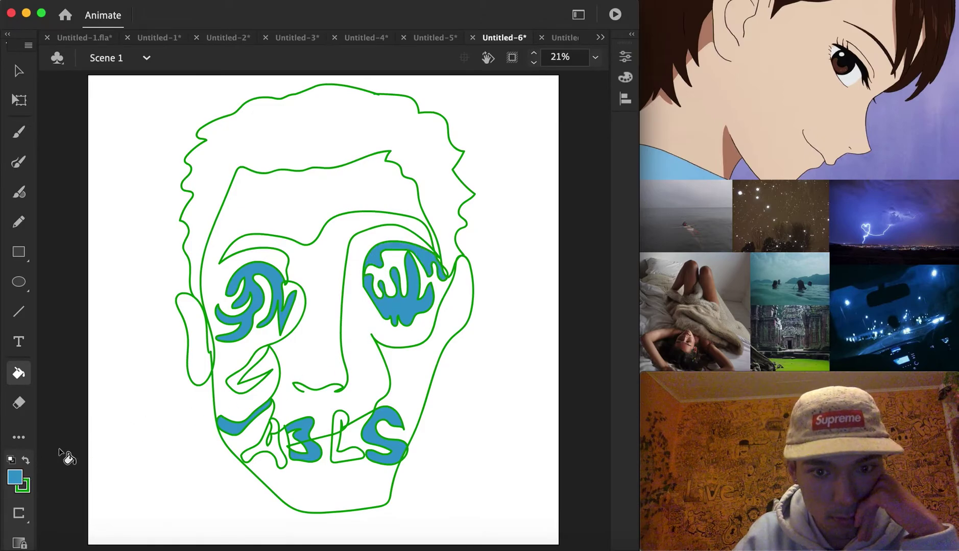
Fill the upper cheek shape and the mouth letters A and L with #CCCC33.
{"action": "left_click", "coordinate": [15, 478]}
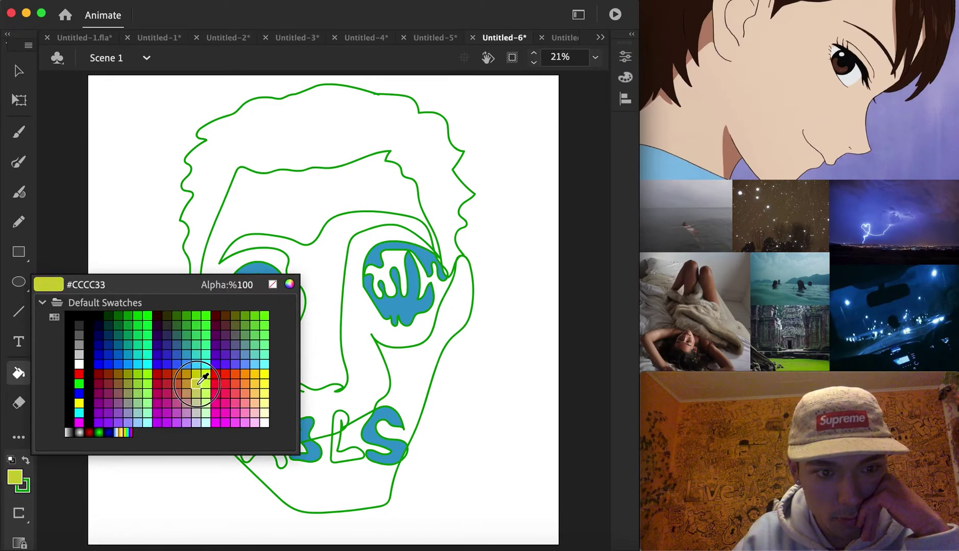
{"action": "left_click", "coordinate": [198, 383]}
{"action": "left_click", "coordinate": [270, 451]}
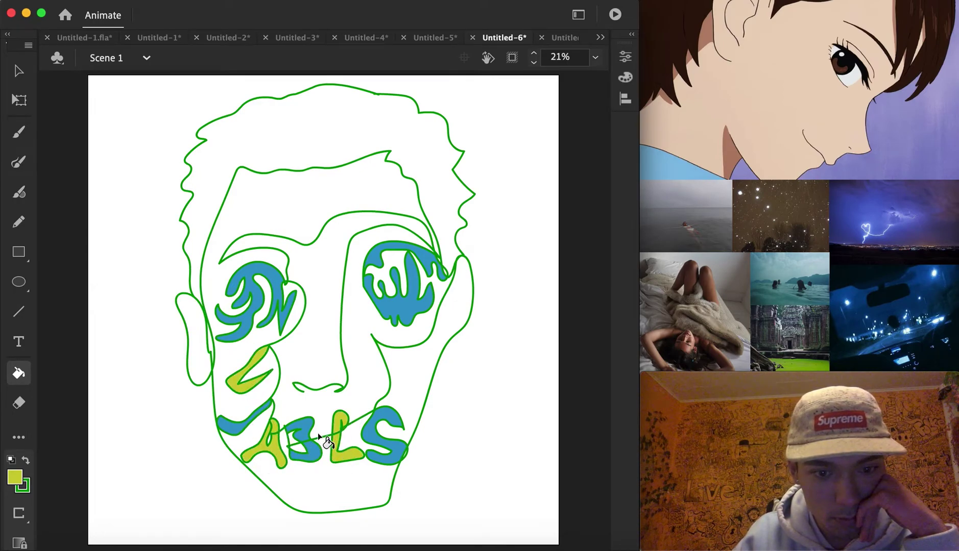
Reshape the outline of the mouth letter L, and delete its tangled upper part and the stray line segments beside it.
{"action": "key", "text": "v"}
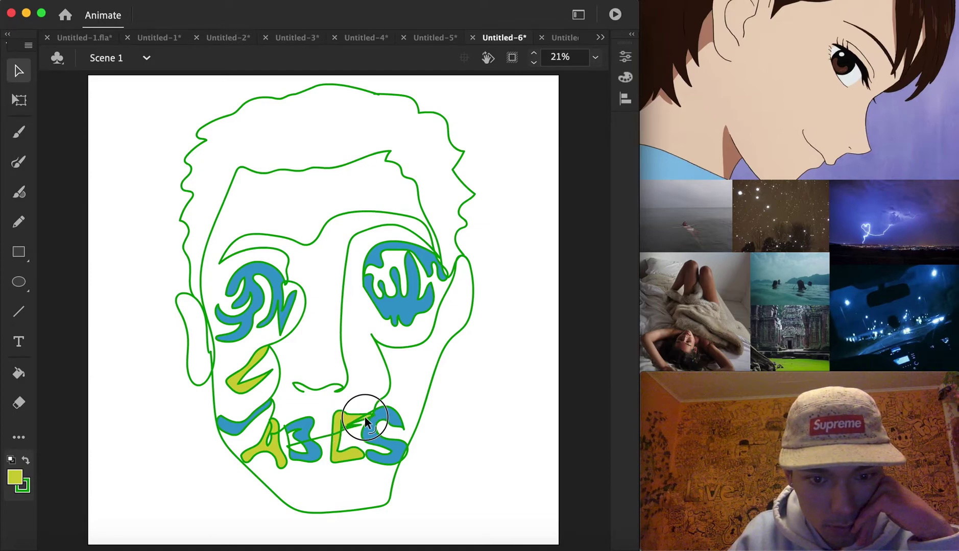
{"action": "mouse_move", "coordinate": [351, 424]}
{"action": "left_mouse_down"}
{"action": "mouse_move", "coordinate": [361, 419]}
{"action": "mouse_move", "coordinate": [355, 439]}
{"action": "left_mouse_up"}
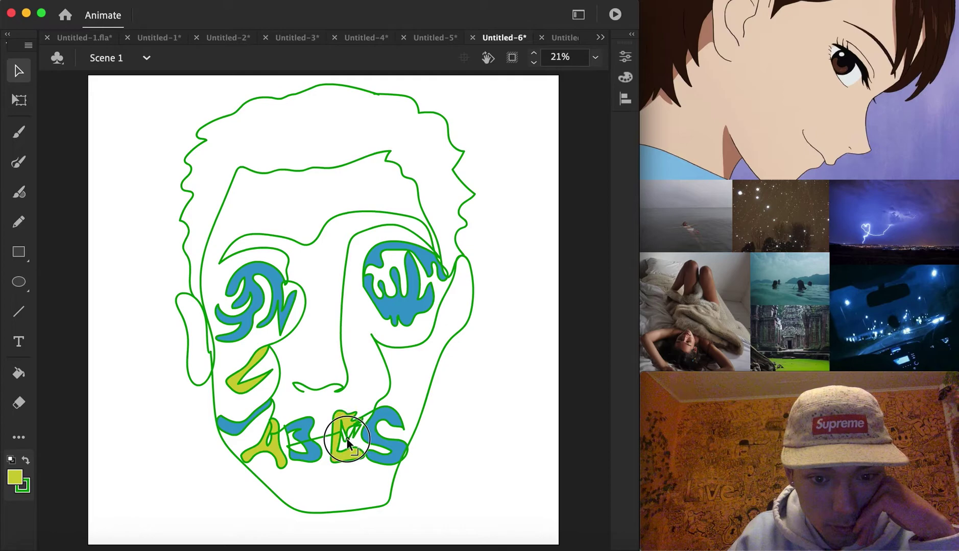
{"action": "left_click_drag", "start_coordinate": [346, 439], "coordinate": [350, 432]}
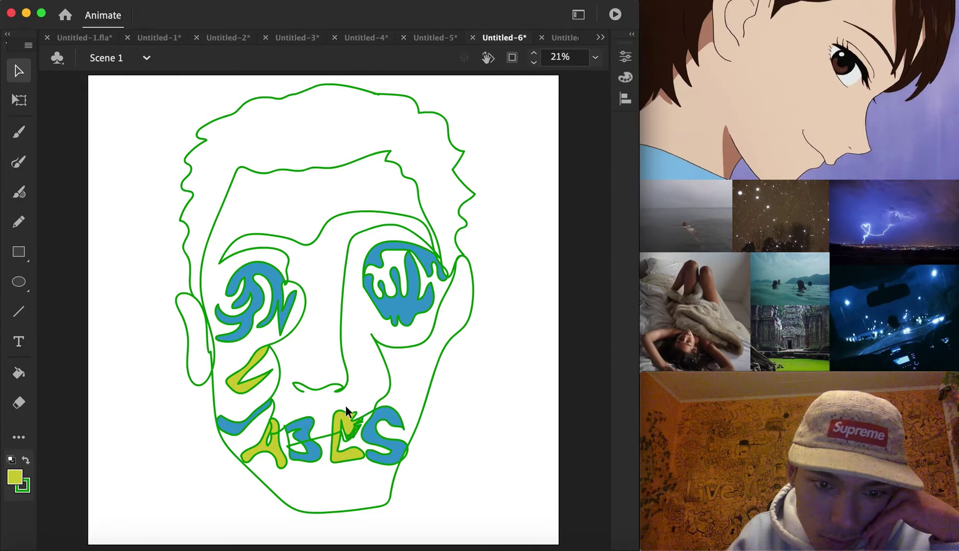
{"action": "left_click_drag", "start_coordinate": [356, 443], "coordinate": [357, 443]}
{"action": "key", "text": "Delete"}
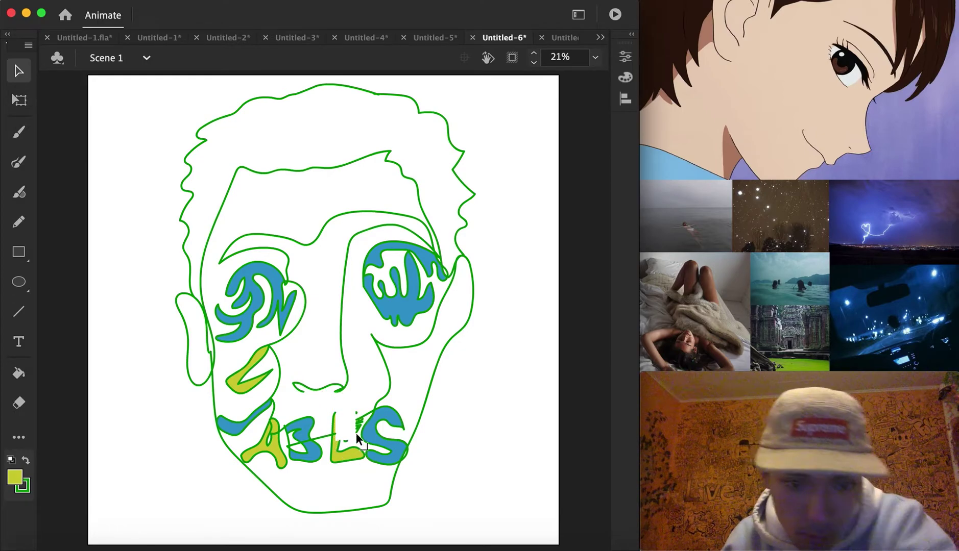
{"action": "left_click", "coordinate": [356, 410]}
{"action": "key", "text": "Delete"}
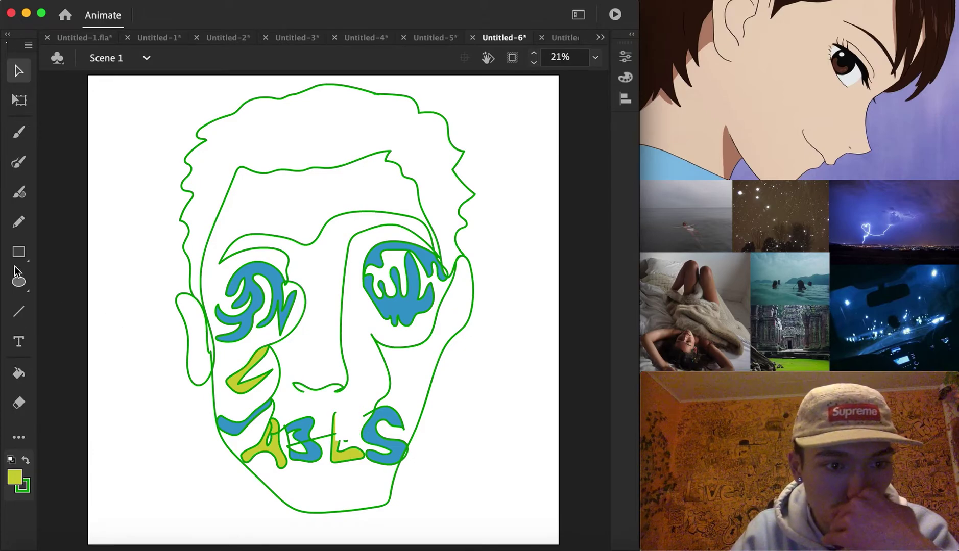
Redraw the upper part of the L with the brush as a closed loop with a small inner opening, turning it into an E.
{"action": "left_click", "coordinate": [18, 160]}
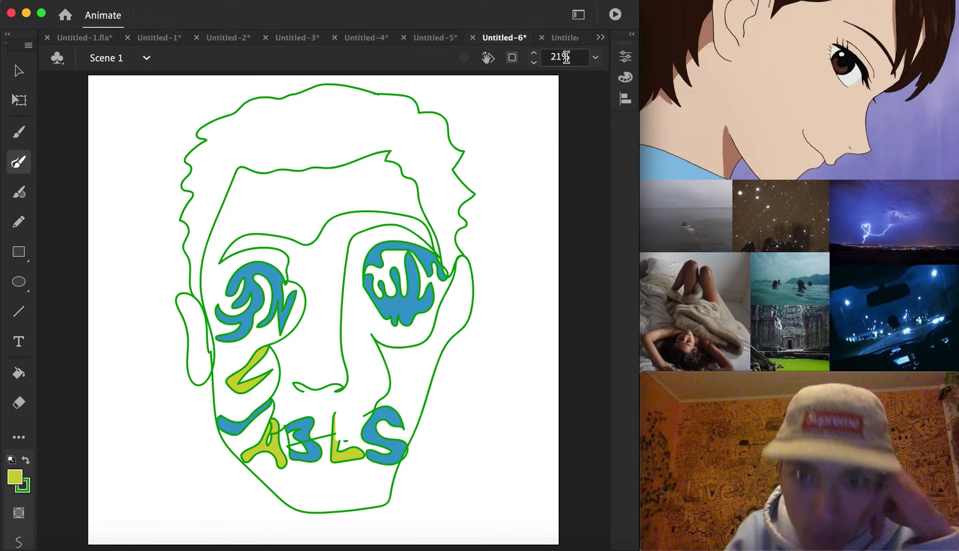
{"action": "left_click", "coordinate": [595, 57]}
{"action": "left_click", "coordinate": [614, 156]}
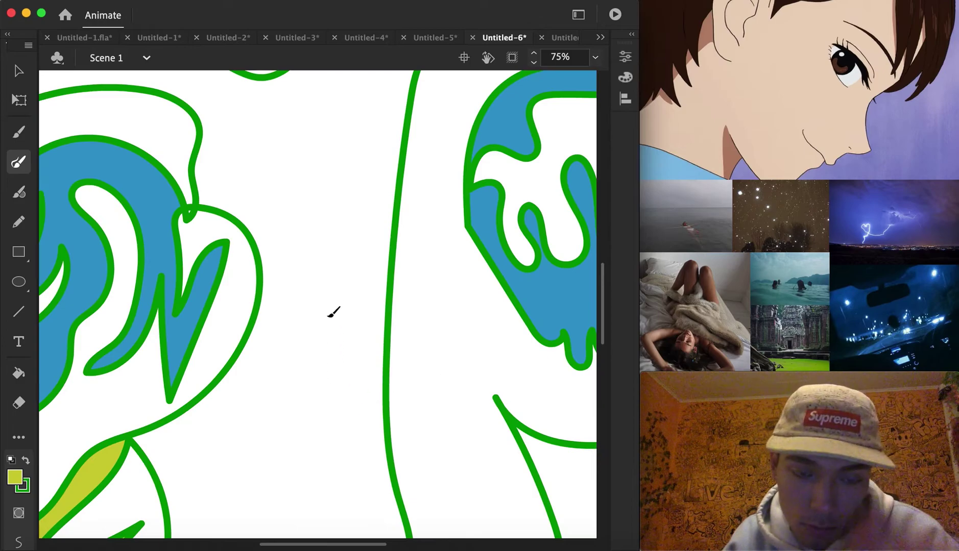
{"action": "scroll", "coordinate": [333, 312], "scroll_direction": "down", "scroll_amount": 10}
{"action": "mouse_move", "coordinate": [310, 351]}
{"action": "left_mouse_down"}
{"action": "mouse_move", "coordinate": [361, 370]}
{"action": "mouse_move", "coordinate": [377, 405]}
{"action": "mouse_move", "coordinate": [383, 426]}
{"action": "mouse_move", "coordinate": [344, 449]}
{"action": "left_mouse_up"}
{"action": "key", "text": "super+z"}
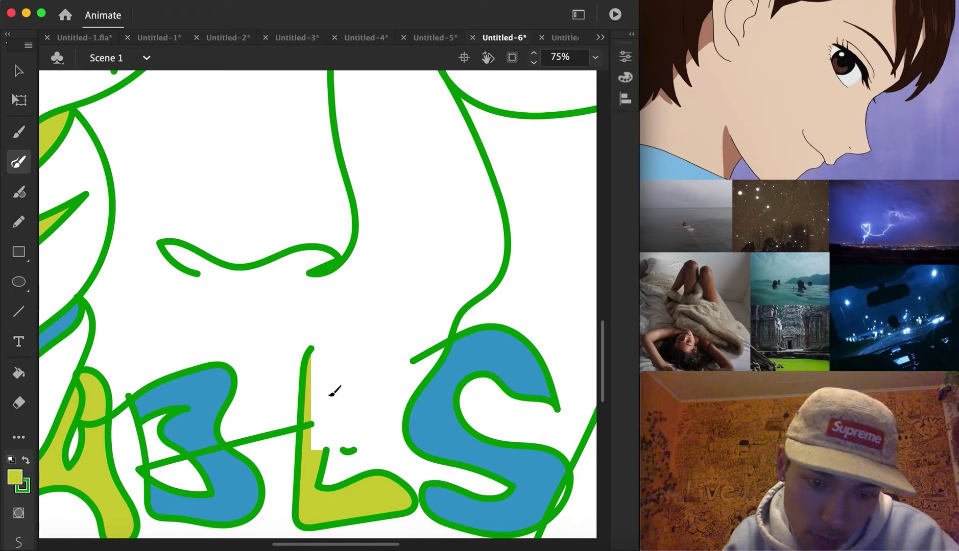
{"action": "mouse_move", "coordinate": [315, 347]}
{"action": "left_mouse_down"}
{"action": "mouse_move", "coordinate": [358, 343]}
{"action": "mouse_move", "coordinate": [369, 418]}
{"action": "mouse_move", "coordinate": [349, 449]}
{"action": "mouse_move", "coordinate": [326, 449]}
{"action": "left_mouse_up"}
{"action": "mouse_move", "coordinate": [328, 401]}
{"action": "left_mouse_down"}
{"action": "mouse_move", "coordinate": [339, 423]}
{"action": "mouse_move", "coordinate": [328, 419]}
{"action": "mouse_move", "coordinate": [345, 392]}
{"action": "mouse_move", "coordinate": [319, 404]}
{"action": "left_mouse_up"}
Fill the unfilled parts of the redrawn letter E with #CCCC33, and show the whole canvas again.
{"action": "left_click", "coordinate": [18, 374]}
{"action": "left_click", "coordinate": [15, 476]}
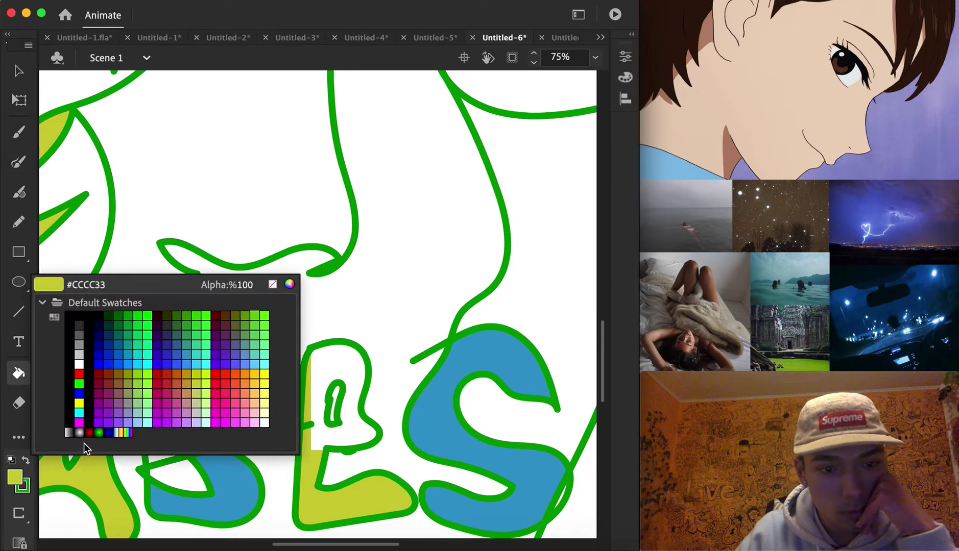
{"action": "left_click", "coordinate": [323, 457]}
{"action": "left_click", "coordinate": [312, 426]}
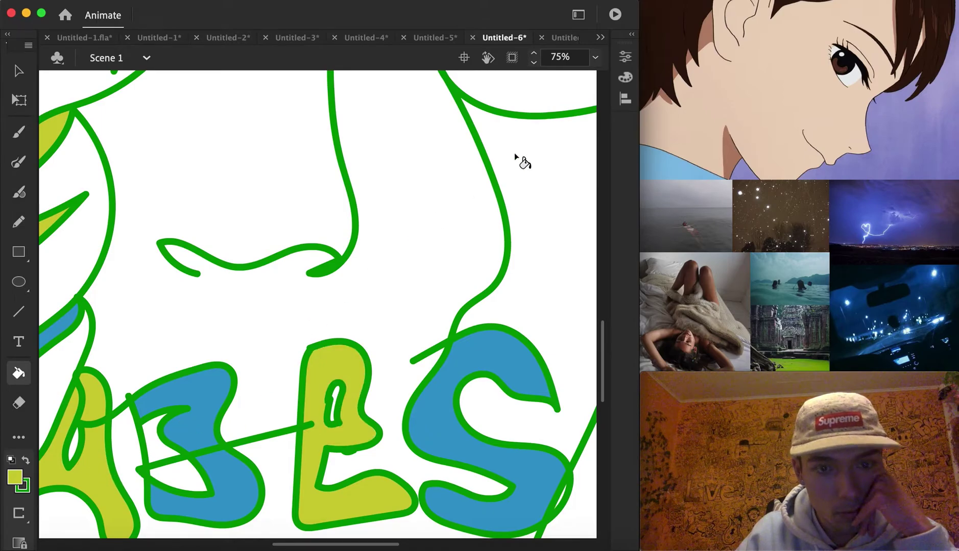
{"action": "left_click", "coordinate": [596, 57]}
{"action": "left_click", "coordinate": [612, 77]}
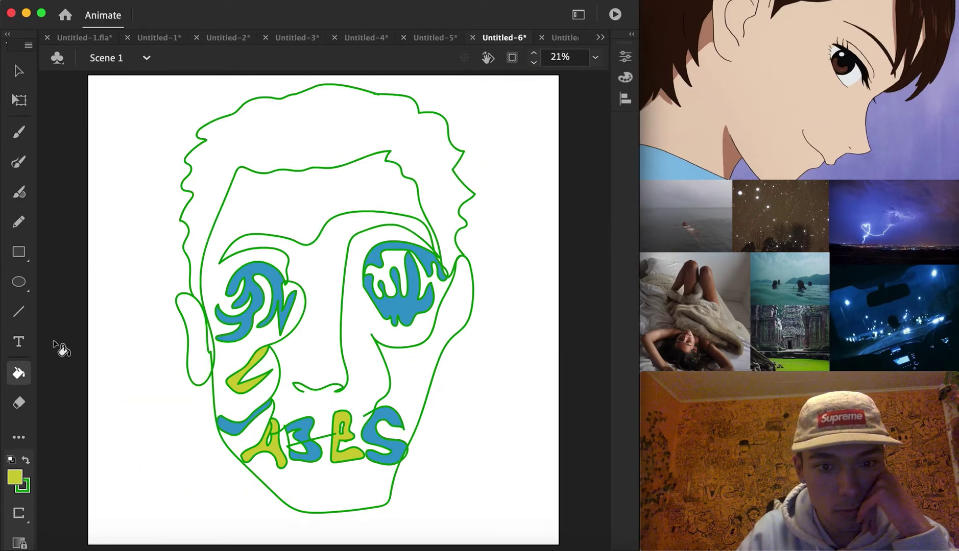
Fill the hair with brown, and change that fill to a very dark brown.
{"action": "left_click", "coordinate": [19, 473]}
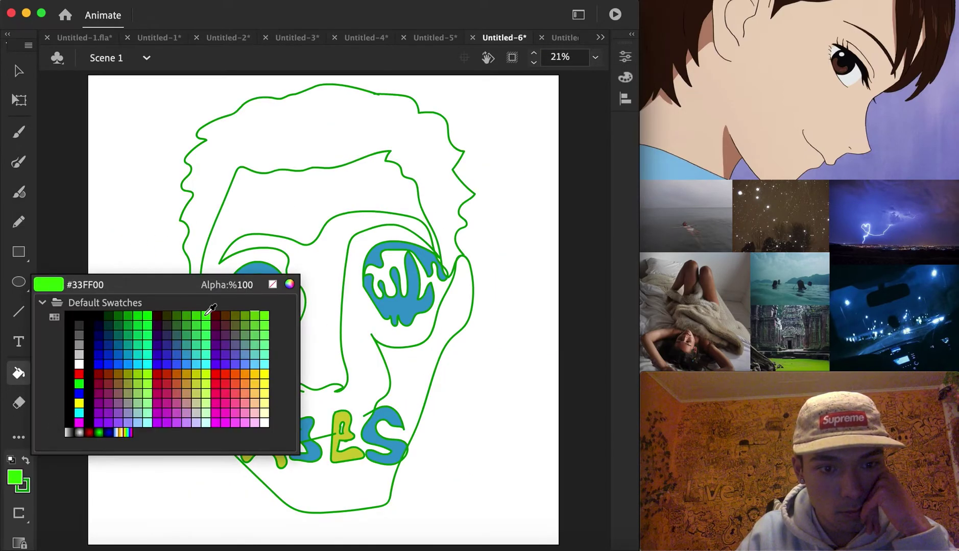
{"action": "left_click", "coordinate": [227, 315]}
{"action": "left_click", "coordinate": [319, 113]}
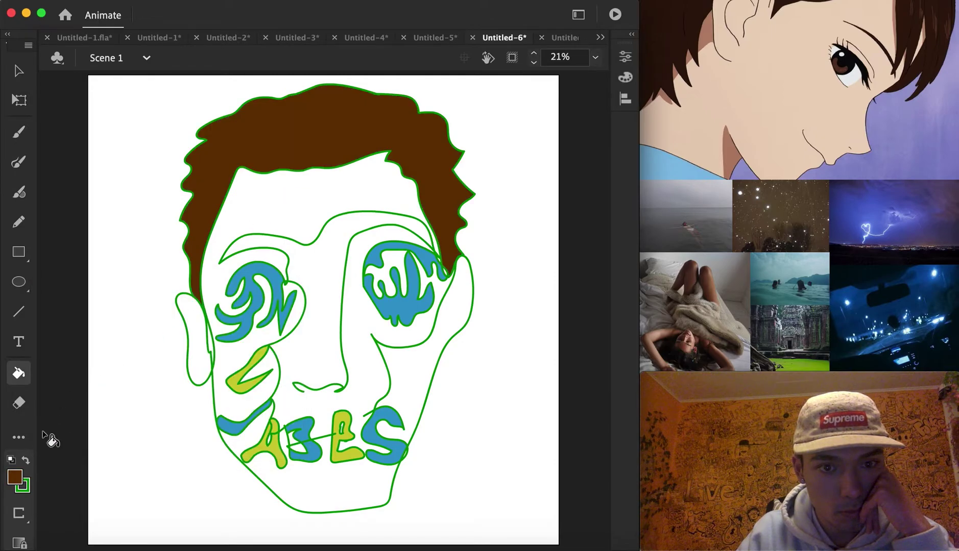
{"action": "left_click", "coordinate": [17, 478]}
{"action": "left_click", "coordinate": [160, 312]}
{"action": "left_click", "coordinate": [173, 302]}
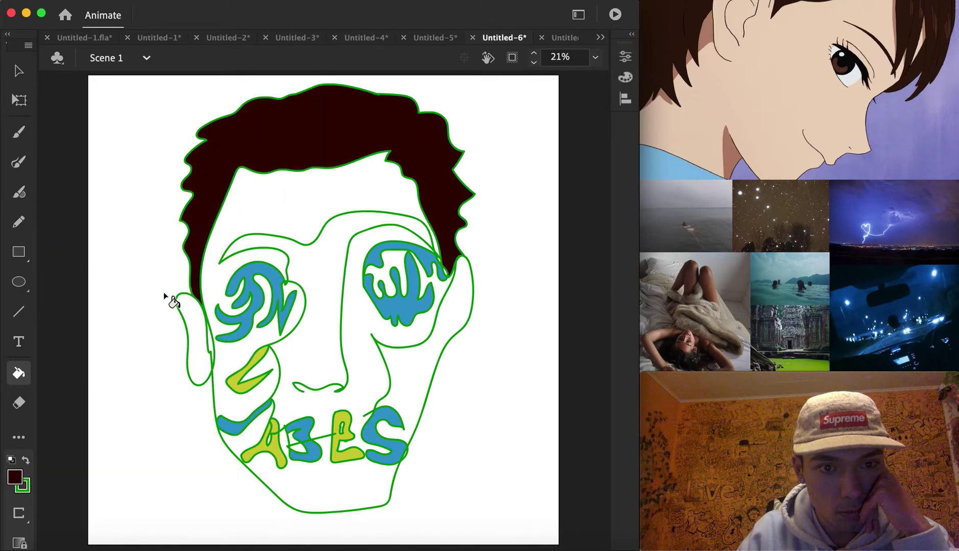
Fill the forehead, the left eye area and cheek, and the right jaw and ear with blue-violet.
{"action": "left_click", "coordinate": [15, 477]}
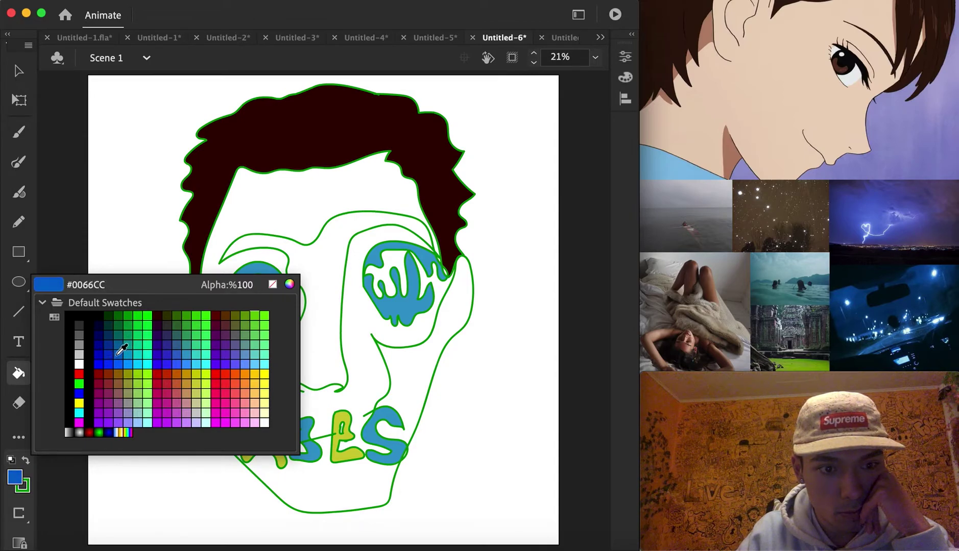
{"action": "left_click", "coordinate": [173, 348]}
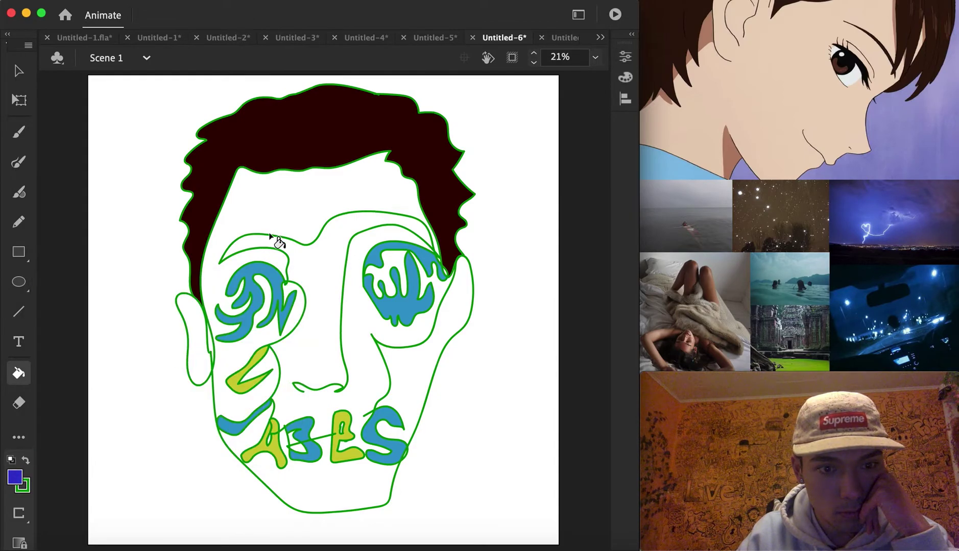
{"action": "left_click", "coordinate": [284, 373]}
{"action": "left_click", "coordinate": [416, 389]}
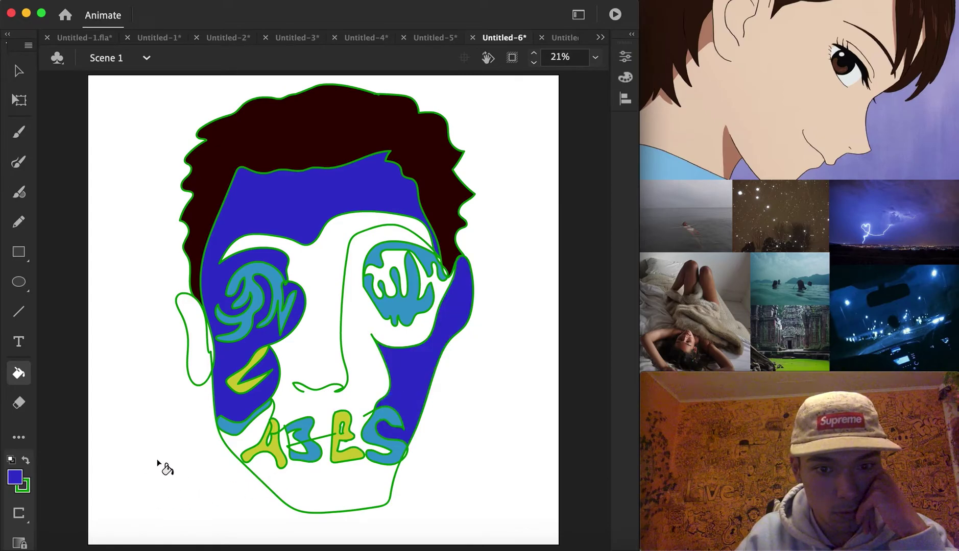
Fill the center of the face, including the brows, nose, right eye surround and chin, with burnt orange.
{"action": "left_click", "coordinate": [15, 477]}
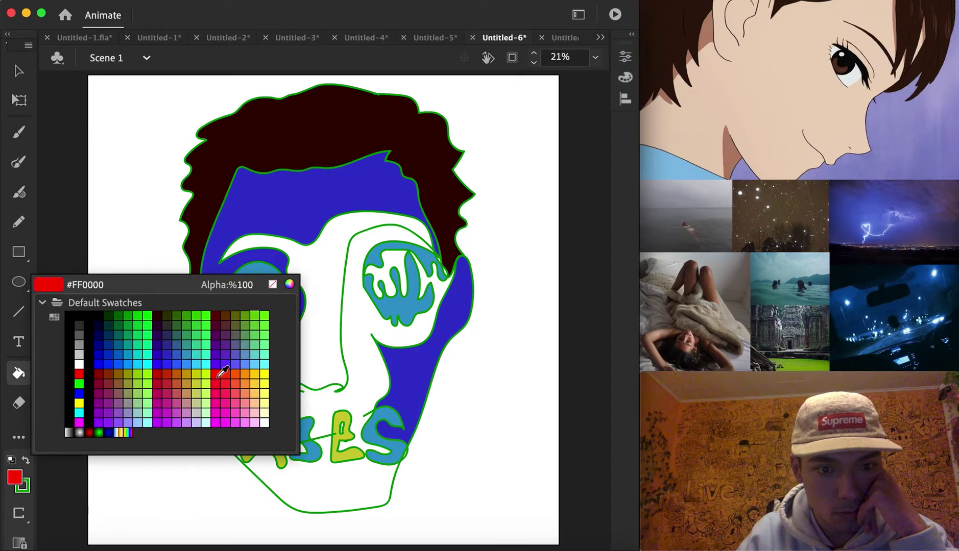
{"action": "left_click", "coordinate": [179, 371]}
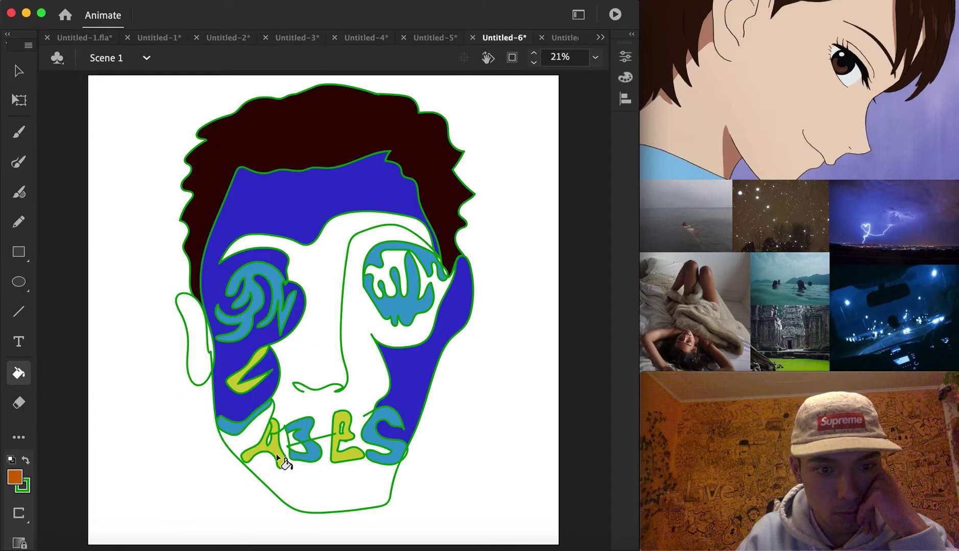
{"action": "left_click", "coordinate": [315, 359]}
{"action": "left_click", "coordinate": [304, 447]}
Fill the left ear, the B's openings and the gaps in the right eye with the forehead's blue-violet.
{"action": "left_click", "coordinate": [16, 477]}
{"action": "left_click", "coordinate": [235, 248]}
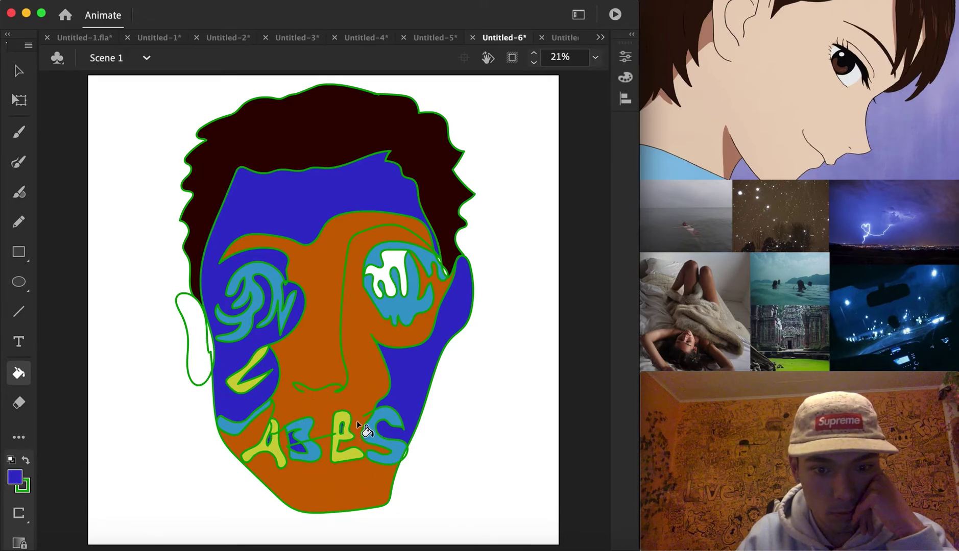
{"action": "left_click", "coordinate": [393, 272]}
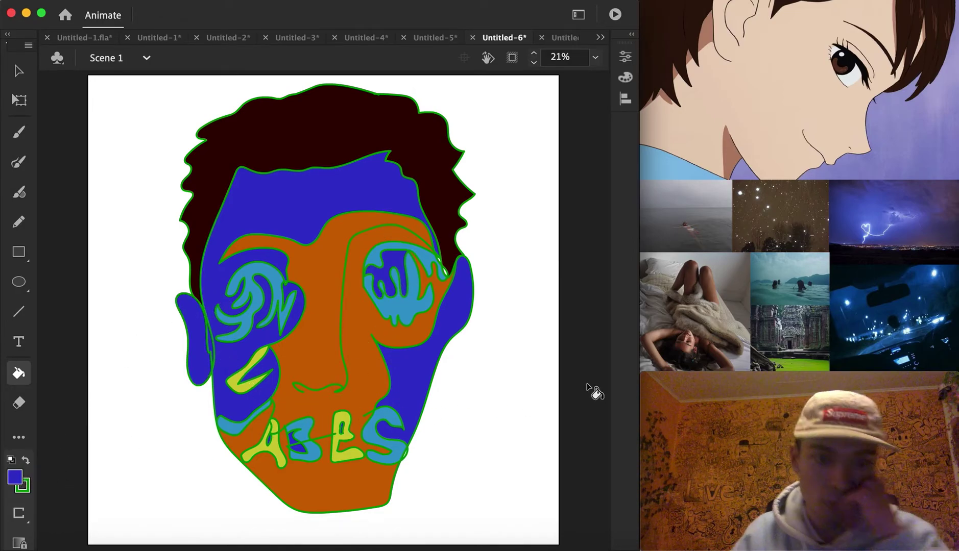
In Untitled-7, brush a frontal face in dark navy with a smooth hairline, ears, brows, eyes, nose and lips.
{"action": "left_click", "coordinate": [563, 39]}
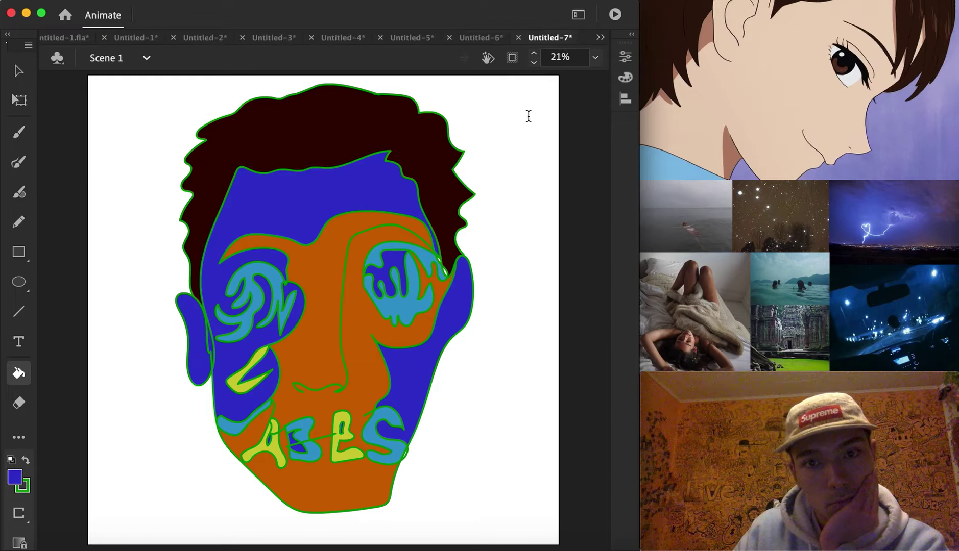
{"action": "left_click", "coordinate": [25, 168]}
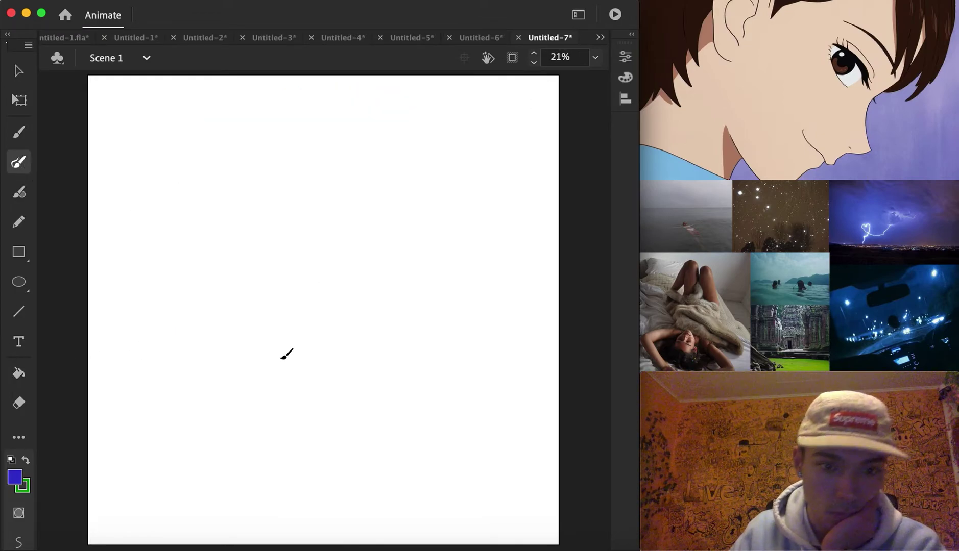
{"action": "left_click", "coordinate": [22, 487]}
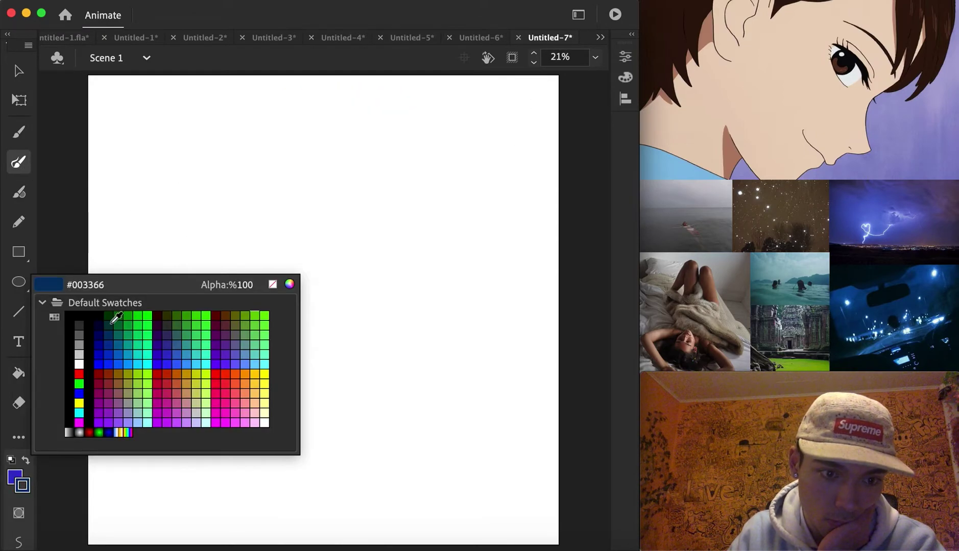
{"action": "left_click", "coordinate": [101, 327]}
{"action": "mouse_move", "coordinate": [269, 325]}
{"action": "left_mouse_down"}
{"action": "mouse_move", "coordinate": [321, 323]}
{"action": "mouse_move", "coordinate": [295, 250]}
{"action": "mouse_move", "coordinate": [292, 308]}
{"action": "mouse_move", "coordinate": [283, 297]}
{"action": "mouse_move", "coordinate": [282, 240]}
{"action": "mouse_move", "coordinate": [271, 214]}
{"action": "mouse_move", "coordinate": [256, 199]}
{"action": "mouse_move", "coordinate": [201, 212]}
{"action": "mouse_move", "coordinate": [239, 206]}
{"action": "mouse_move", "coordinate": [264, 234]}
{"action": "mouse_move", "coordinate": [242, 220]}
{"action": "mouse_move", "coordinate": [206, 233]}
{"action": "mouse_move", "coordinate": [261, 236]}
{"action": "mouse_move", "coordinate": [212, 228]}
{"action": "mouse_move", "coordinate": [212, 238]}
{"action": "mouse_move", "coordinate": [229, 245]}
{"action": "mouse_move", "coordinate": [259, 234]}
{"action": "mouse_move", "coordinate": [222, 224]}
{"action": "mouse_move", "coordinate": [218, 232]}
{"action": "mouse_move", "coordinate": [239, 240]}
{"action": "mouse_move", "coordinate": [239, 226]}
{"action": "mouse_move", "coordinate": [232, 228]}
{"action": "mouse_move", "coordinate": [258, 245]}
{"action": "mouse_move", "coordinate": [239, 278]}
{"action": "mouse_move", "coordinate": [258, 361]}
{"action": "mouse_move", "coordinate": [282, 352]}
{"action": "mouse_move", "coordinate": [327, 368]}
{"action": "mouse_move", "coordinate": [265, 362]}
{"action": "left_mouse_up"}
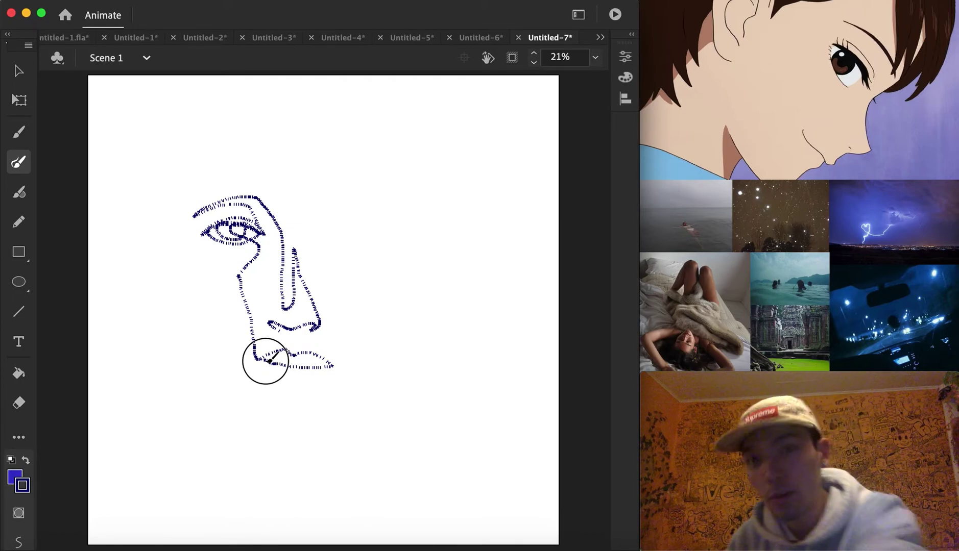
{"action": "mouse_move", "coordinate": [264, 361]}
{"action": "left_mouse_down"}
{"action": "mouse_move", "coordinate": [267, 381]}
{"action": "mouse_move", "coordinate": [295, 391]}
{"action": "mouse_move", "coordinate": [342, 351]}
{"action": "mouse_move", "coordinate": [348, 301]}
{"action": "mouse_move", "coordinate": [326, 268]}
{"action": "mouse_move", "coordinate": [335, 210]}
{"action": "mouse_move", "coordinate": [380, 202]}
{"action": "mouse_move", "coordinate": [398, 219]}
{"action": "mouse_move", "coordinate": [344, 218]}
{"action": "mouse_move", "coordinate": [336, 234]}
{"action": "mouse_move", "coordinate": [363, 226]}
{"action": "mouse_move", "coordinate": [393, 243]}
{"action": "mouse_move", "coordinate": [336, 235]}
{"action": "mouse_move", "coordinate": [356, 250]}
{"action": "mouse_move", "coordinate": [387, 246]}
{"action": "mouse_move", "coordinate": [374, 238]}
{"action": "mouse_move", "coordinate": [354, 250]}
{"action": "mouse_move", "coordinate": [356, 233]}
{"action": "mouse_move", "coordinate": [412, 249]}
{"action": "mouse_move", "coordinate": [416, 229]}
{"action": "mouse_move", "coordinate": [436, 228]}
{"action": "mouse_move", "coordinate": [419, 299]}
{"action": "mouse_move", "coordinate": [341, 417]}
{"action": "mouse_move", "coordinate": [326, 430]}
{"action": "mouse_move", "coordinate": [278, 435]}
{"action": "mouse_move", "coordinate": [230, 373]}
{"action": "mouse_move", "coordinate": [195, 218]}
{"action": "mouse_move", "coordinate": [177, 239]}
{"action": "mouse_move", "coordinate": [184, 291]}
{"action": "mouse_move", "coordinate": [205, 299]}
{"action": "mouse_move", "coordinate": [193, 210]}
{"action": "mouse_move", "coordinate": [227, 115]}
{"action": "mouse_move", "coordinate": [396, 126]}
{"action": "mouse_move", "coordinate": [403, 189]}
{"action": "mouse_move", "coordinate": [424, 224]}
{"action": "mouse_move", "coordinate": [428, 130]}
{"action": "mouse_move", "coordinate": [385, 81]}
{"action": "mouse_move", "coordinate": [301, 70]}
{"action": "mouse_move", "coordinate": [216, 81]}
{"action": "mouse_move", "coordinate": [182, 167]}
{"action": "mouse_move", "coordinate": [193, 213]}
{"action": "left_mouse_up"}
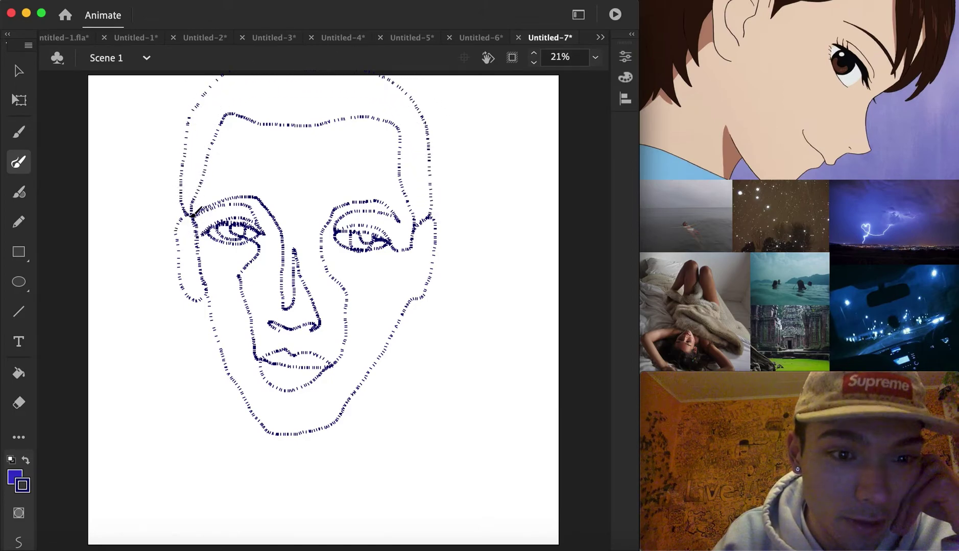
Select the whole face drawing and move it down and slightly right so it fits inside the canvas.
{"action": "left_click", "coordinate": [19, 74]}
{"action": "mouse_move", "coordinate": [431, 464]}
{"action": "left_mouse_down"}
{"action": "mouse_move", "coordinate": [161, 107]}
{"action": "mouse_move", "coordinate": [180, 41]}
{"action": "left_mouse_up"}
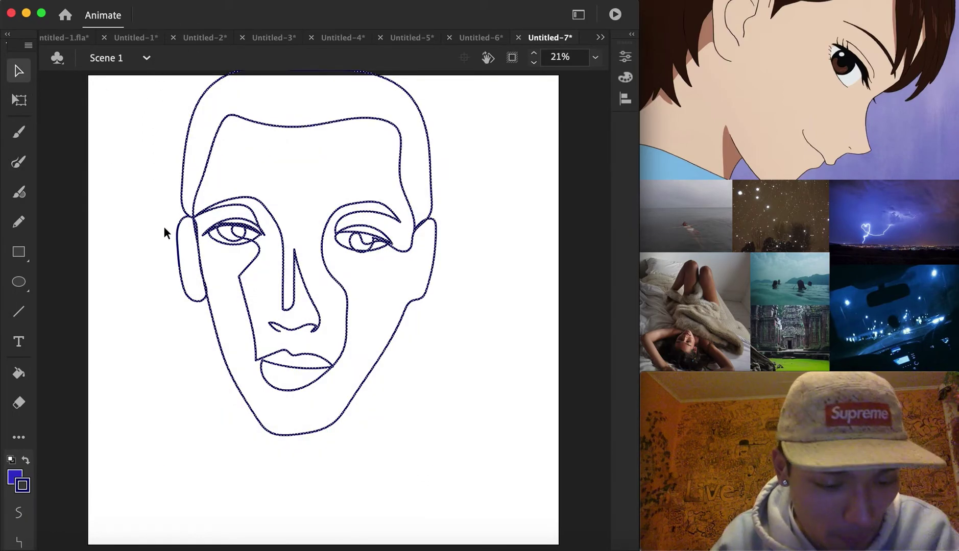
{"action": "left_click_drag", "start_coordinate": [192, 224], "coordinate": [216, 271]}
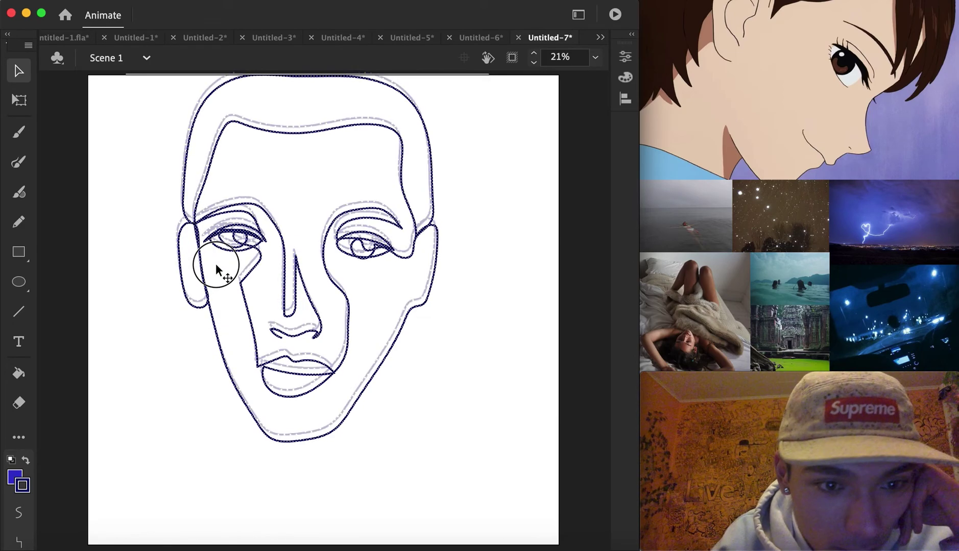
{"action": "left_click", "coordinate": [148, 276]}
Fill the hair, cheeks and jaw, right ear, right eyebrow and upper lip with dark indigo.
{"action": "left_click", "coordinate": [13, 377]}
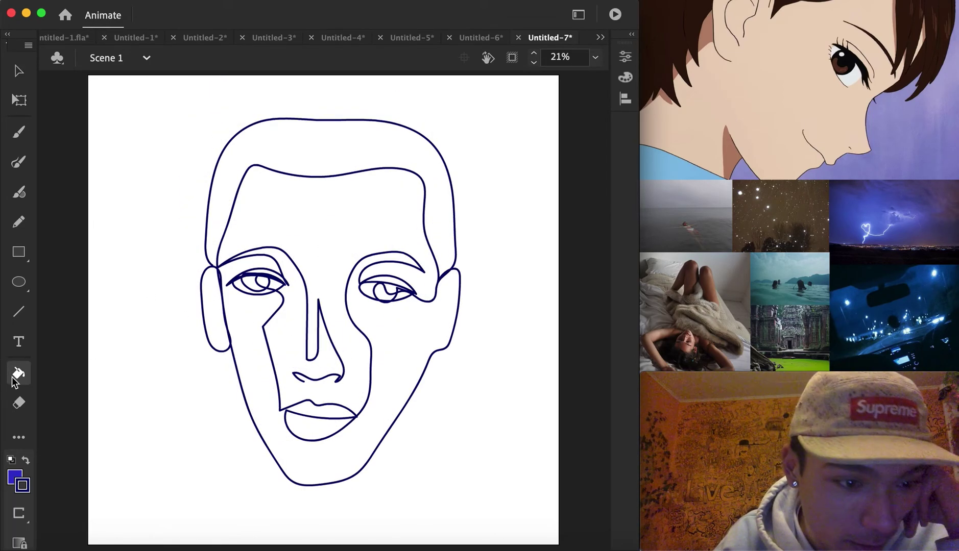
{"action": "left_click", "coordinate": [22, 480]}
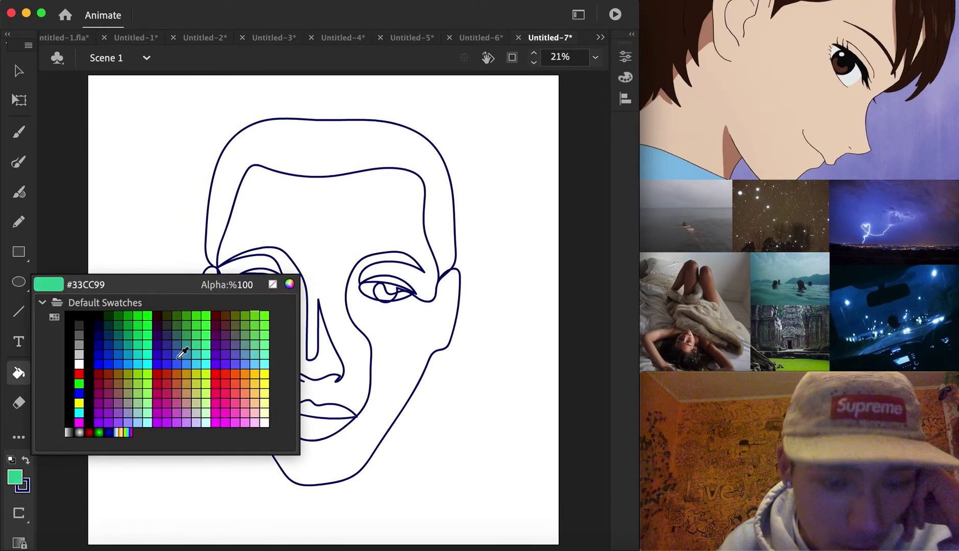
{"action": "left_click", "coordinate": [166, 345]}
{"action": "left_click", "coordinate": [308, 162]}
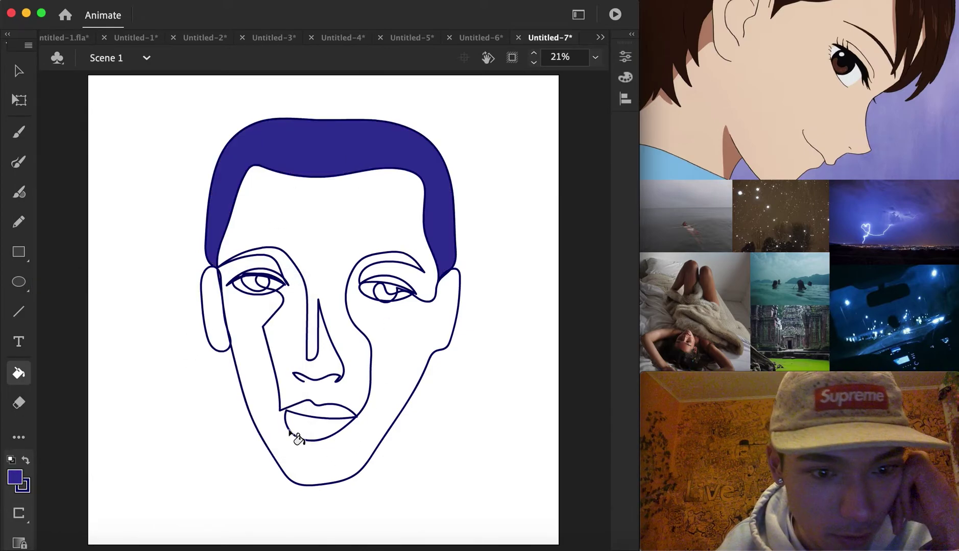
{"action": "left_click", "coordinate": [16, 72]}
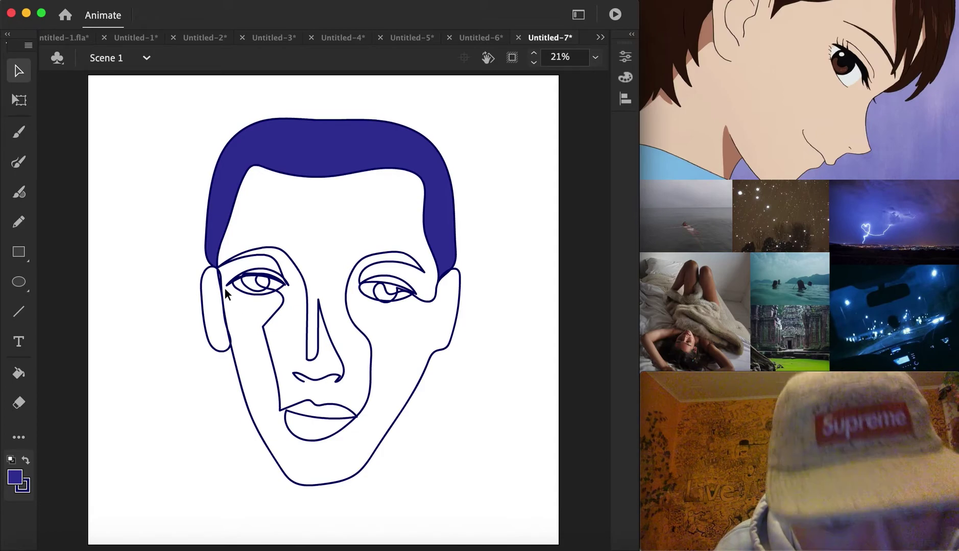
{"action": "left_click", "coordinate": [18, 374]}
{"action": "left_click", "coordinate": [258, 403]}
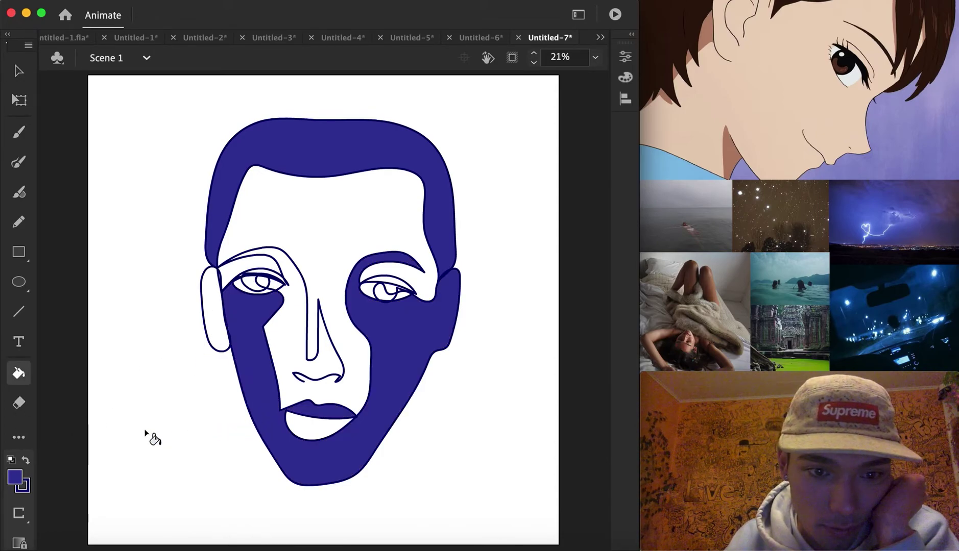
Fill the irises of both eyes with golden brown.
{"action": "left_click", "coordinate": [16, 477]}
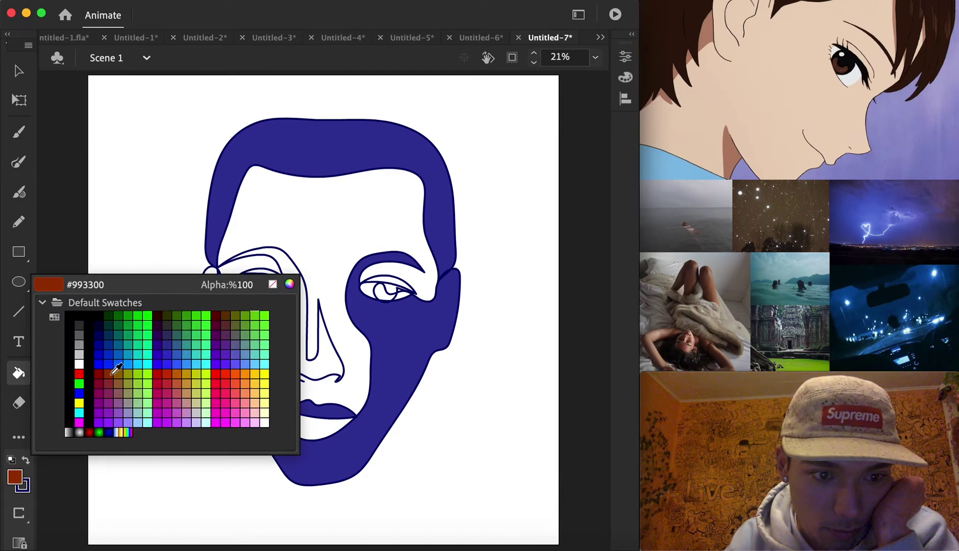
{"action": "left_click", "coordinate": [120, 373]}
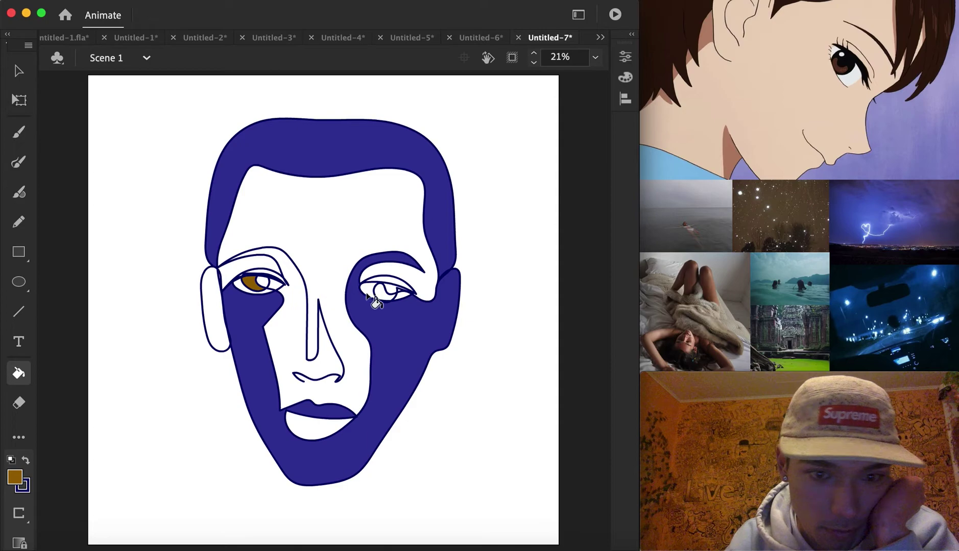
Fill the left ear, forehead and nose area, right eyelid and lower lip with turquoise, undoing a turquoise fill of the jaw.
{"action": "left_click", "coordinate": [20, 480]}
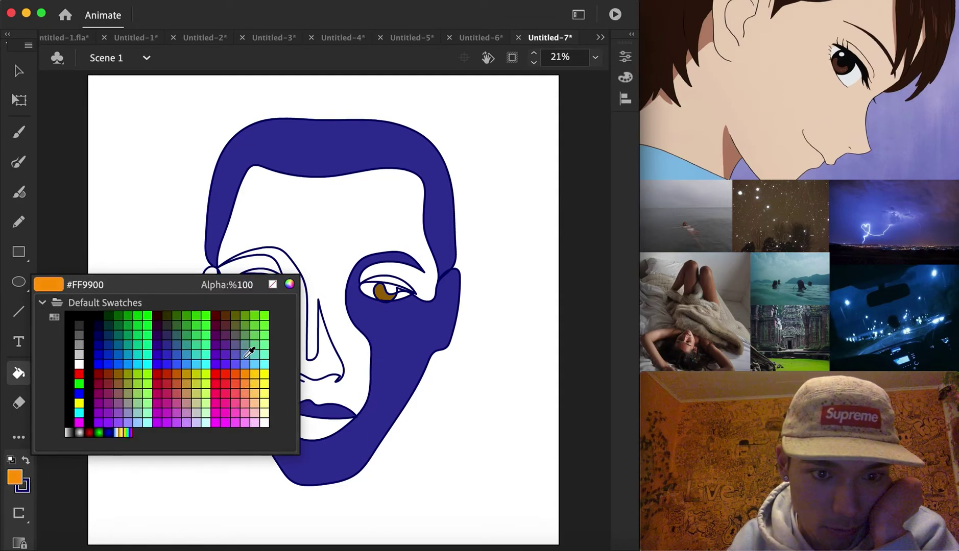
{"action": "left_click", "coordinate": [261, 350]}
{"action": "left_click", "coordinate": [220, 310]}
{"action": "left_click", "coordinate": [348, 447]}
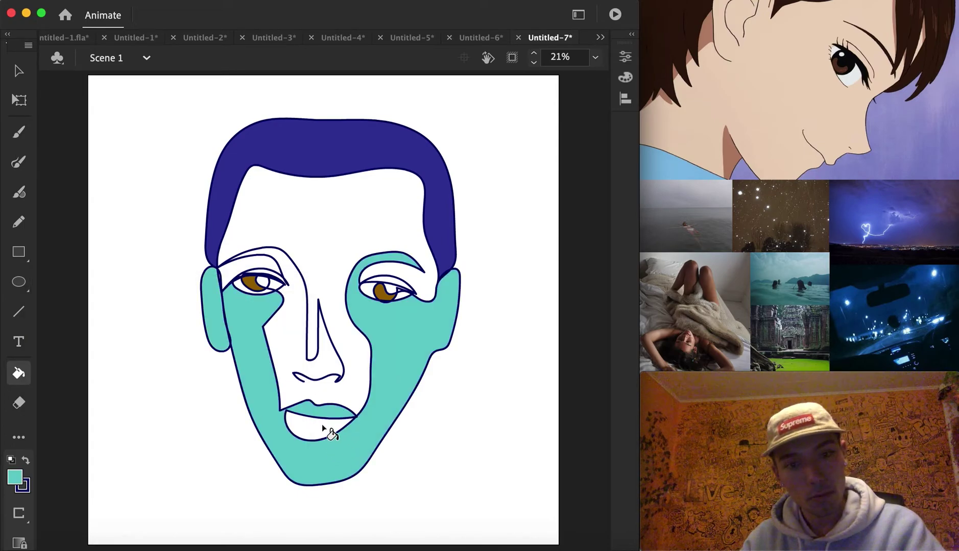
{"action": "key", "text": "super+z"}
{"action": "left_click", "coordinate": [337, 205]}
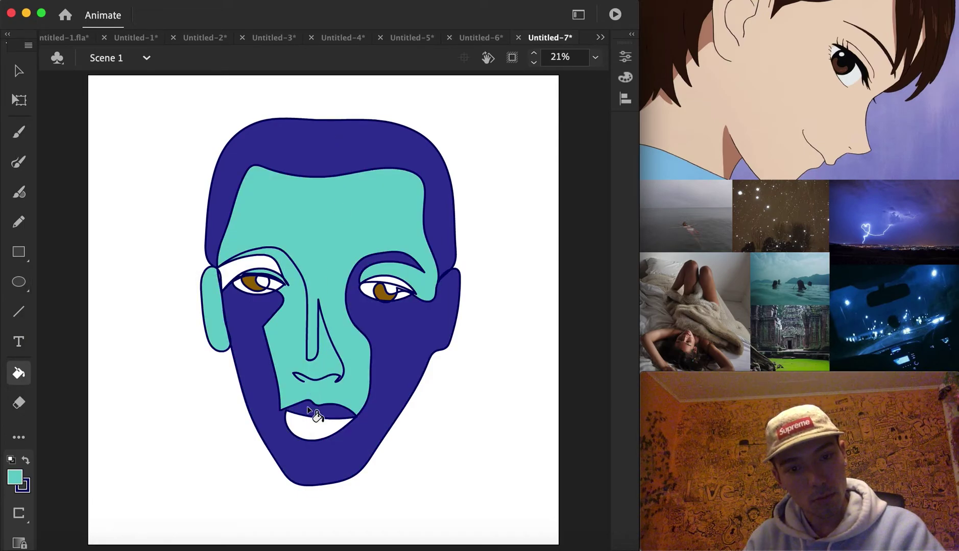
{"action": "left_click", "coordinate": [317, 435]}
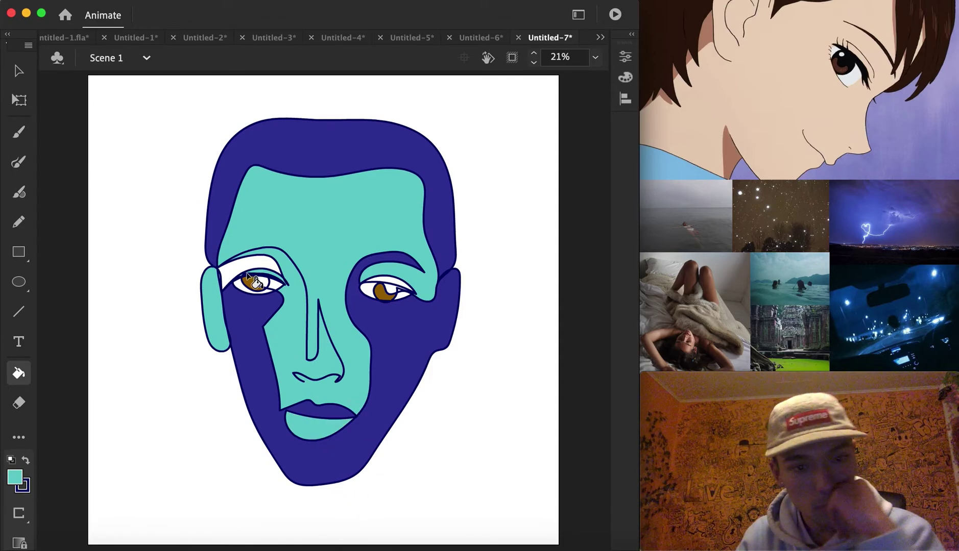
Fill the area above the left eye and the right eye's upper lid band with the jaw's dark indigo.
{"action": "left_click", "coordinate": [14, 478]}
{"action": "left_click", "coordinate": [394, 323]}
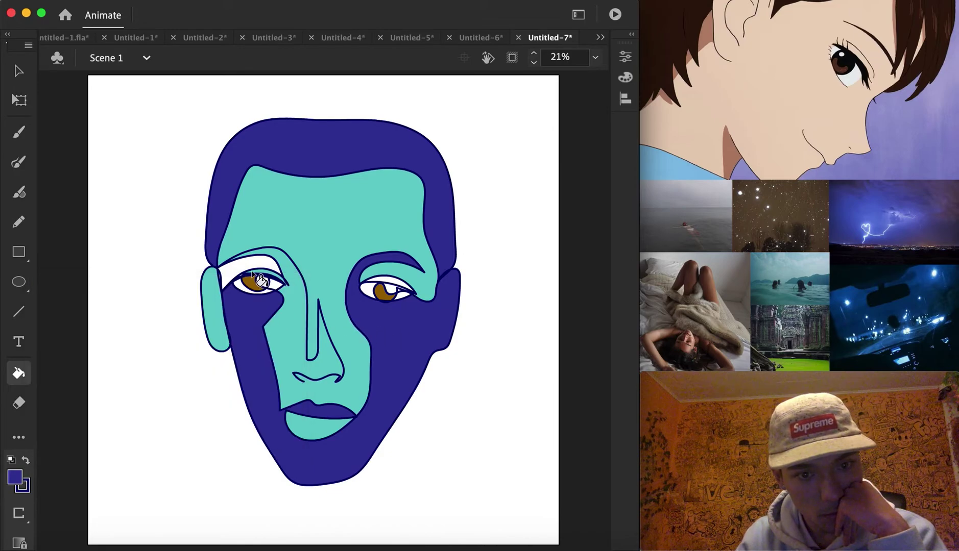
{"action": "left_click", "coordinate": [250, 263]}
{"action": "left_click", "coordinate": [387, 281]}
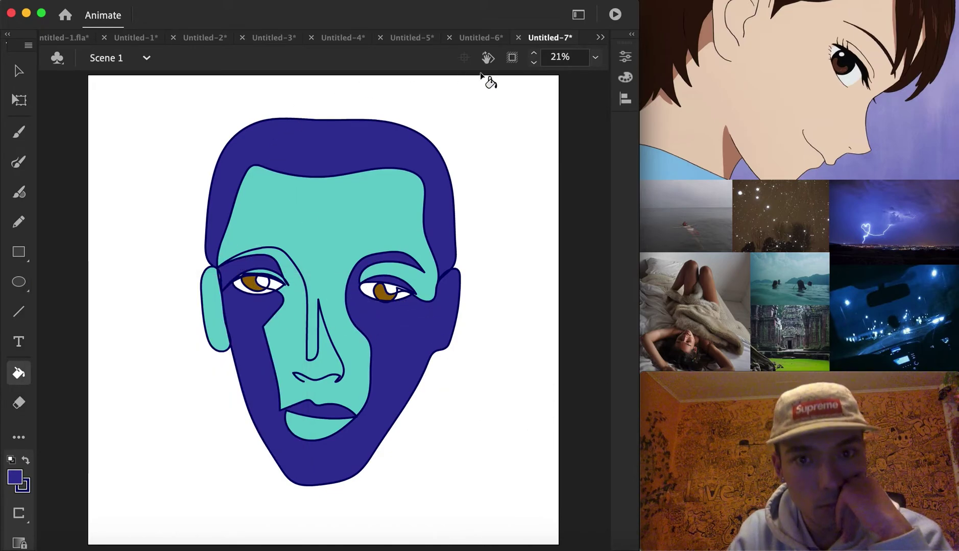
In Untitled-8, brush a tilted face in dark navy with heavy-lidded eyes, a wavy nose, full lips and long wavy hair.
{"action": "left_click", "coordinate": [599, 37]}
{"action": "left_click", "coordinate": [648, 152]}
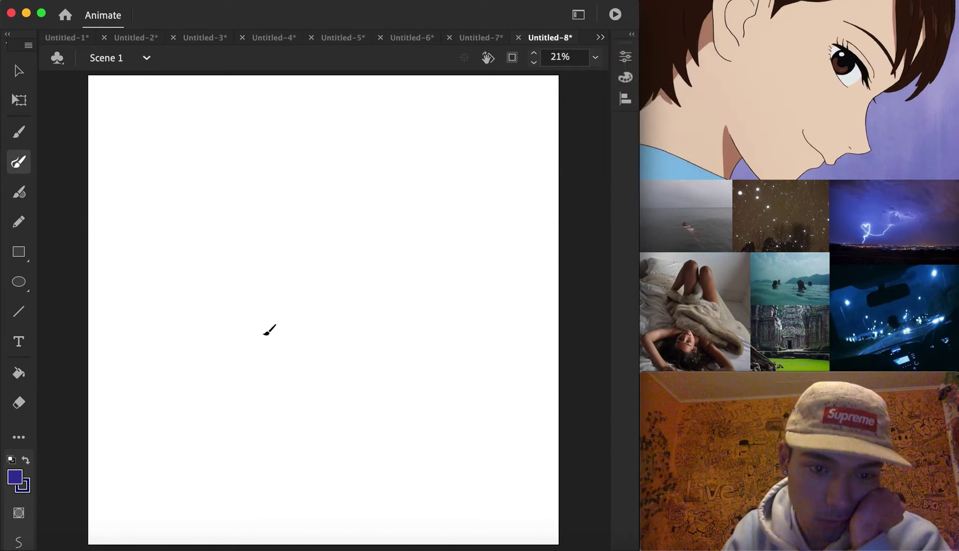
{"action": "mouse_move", "coordinate": [271, 334]}
{"action": "left_mouse_down"}
{"action": "mouse_move", "coordinate": [331, 340]}
{"action": "mouse_move", "coordinate": [324, 346]}
{"action": "mouse_move", "coordinate": [346, 338]}
{"action": "mouse_move", "coordinate": [330, 310]}
{"action": "mouse_move", "coordinate": [353, 253]}
{"action": "mouse_move", "coordinate": [306, 296]}
{"action": "mouse_move", "coordinate": [272, 294]}
{"action": "mouse_move", "coordinate": [283, 227]}
{"action": "mouse_move", "coordinate": [245, 254]}
{"action": "mouse_move", "coordinate": [254, 392]}
{"action": "mouse_move", "coordinate": [329, 397]}
{"action": "mouse_move", "coordinate": [306, 418]}
{"action": "mouse_move", "coordinate": [257, 390]}
{"action": "mouse_move", "coordinate": [250, 404]}
{"action": "mouse_move", "coordinate": [292, 448]}
{"action": "mouse_move", "coordinate": [329, 434]}
{"action": "mouse_move", "coordinate": [358, 386]}
{"action": "mouse_move", "coordinate": [389, 253]}
{"action": "mouse_move", "coordinate": [377, 210]}
{"action": "mouse_move", "coordinate": [406, 165]}
{"action": "mouse_move", "coordinate": [461, 188]}
{"action": "mouse_move", "coordinate": [487, 246]}
{"action": "mouse_move", "coordinate": [430, 196]}
{"action": "mouse_move", "coordinate": [375, 205]}
{"action": "mouse_move", "coordinate": [384, 224]}
{"action": "mouse_move", "coordinate": [447, 264]}
{"action": "mouse_move", "coordinate": [455, 284]}
{"action": "mouse_move", "coordinate": [397, 239]}
{"action": "mouse_move", "coordinate": [386, 266]}
{"action": "mouse_move", "coordinate": [405, 288]}
{"action": "mouse_move", "coordinate": [450, 279]}
{"action": "left_mouse_up"}
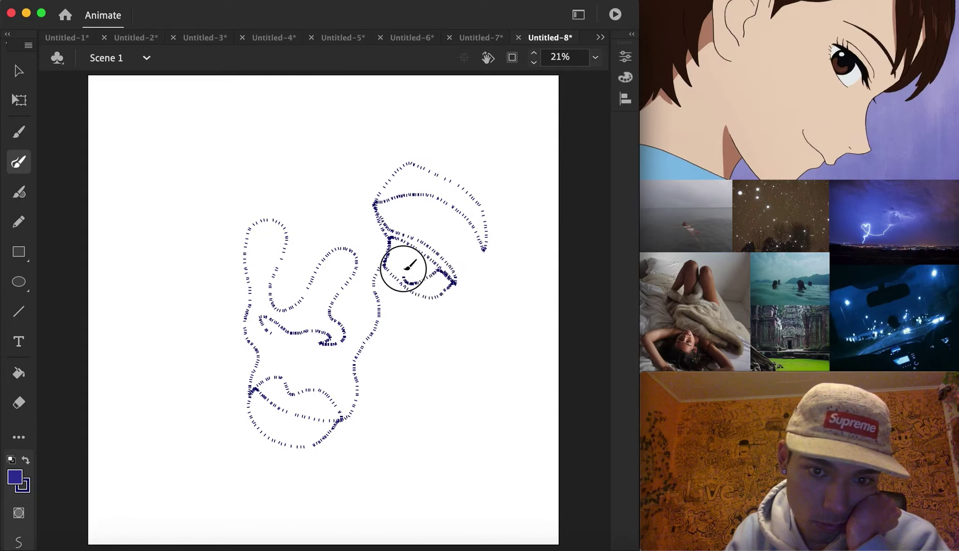
{"action": "mouse_move", "coordinate": [413, 246]}
{"action": "left_mouse_down"}
{"action": "mouse_move", "coordinate": [426, 280]}
{"action": "mouse_move", "coordinate": [435, 272]}
{"action": "mouse_move", "coordinate": [467, 284]}
{"action": "mouse_move", "coordinate": [507, 264]}
{"action": "mouse_move", "coordinate": [527, 295]}
{"action": "mouse_move", "coordinate": [444, 364]}
{"action": "mouse_move", "coordinate": [399, 418]}
{"action": "mouse_move", "coordinate": [330, 462]}
{"action": "mouse_move", "coordinate": [285, 481]}
{"action": "mouse_move", "coordinate": [239, 461]}
{"action": "mouse_move", "coordinate": [214, 273]}
{"action": "mouse_move", "coordinate": [245, 150]}
{"action": "mouse_move", "coordinate": [295, 147]}
{"action": "mouse_move", "coordinate": [315, 176]}
{"action": "mouse_move", "coordinate": [303, 185]}
{"action": "mouse_move", "coordinate": [251, 157]}
{"action": "mouse_move", "coordinate": [238, 166]}
{"action": "mouse_move", "coordinate": [290, 192]}
{"action": "mouse_move", "coordinate": [240, 184]}
{"action": "mouse_move", "coordinate": [237, 215]}
{"action": "mouse_move", "coordinate": [258, 226]}
{"action": "mouse_move", "coordinate": [278, 196]}
{"action": "mouse_move", "coordinate": [249, 217]}
{"action": "mouse_move", "coordinate": [247, 184]}
{"action": "mouse_move", "coordinate": [265, 201]}
{"action": "mouse_move", "coordinate": [306, 195]}
{"action": "mouse_move", "coordinate": [367, 109]}
{"action": "mouse_move", "coordinate": [426, 95]}
{"action": "mouse_move", "coordinate": [439, 101]}
{"action": "mouse_move", "coordinate": [402, 163]}
{"action": "mouse_move", "coordinate": [435, 104]}
{"action": "mouse_move", "coordinate": [470, 86]}
{"action": "mouse_move", "coordinate": [521, 120]}
{"action": "mouse_move", "coordinate": [530, 150]}
{"action": "mouse_move", "coordinate": [525, 219]}
{"action": "mouse_move", "coordinate": [507, 261]}
{"action": "mouse_move", "coordinate": [526, 249]}
{"action": "mouse_move", "coordinate": [548, 193]}
{"action": "mouse_move", "coordinate": [561, 107]}
{"action": "mouse_move", "coordinate": [498, 43]}
{"action": "left_mouse_up"}
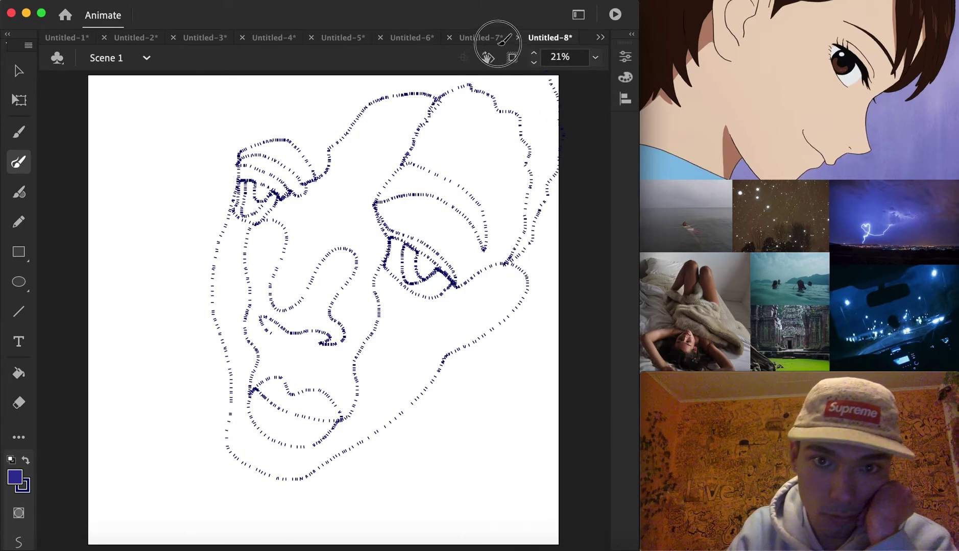
{"action": "mouse_move", "coordinate": [324, 19]}
{"action": "left_mouse_down"}
{"action": "mouse_move", "coordinate": [280, 45]}
{"action": "mouse_move", "coordinate": [256, 81]}
{"action": "mouse_move", "coordinate": [216, 191]}
{"action": "mouse_move", "coordinate": [164, 289]}
{"action": "mouse_move", "coordinate": [117, 345]}
{"action": "mouse_move", "coordinate": [132, 390]}
{"action": "mouse_move", "coordinate": [144, 401]}
{"action": "mouse_move", "coordinate": [150, 357]}
{"action": "mouse_move", "coordinate": [188, 275]}
{"action": "mouse_move", "coordinate": [202, 276]}
{"action": "mouse_move", "coordinate": [185, 329]}
{"action": "mouse_move", "coordinate": [187, 390]}
{"action": "mouse_move", "coordinate": [211, 419]}
{"action": "mouse_move", "coordinate": [216, 325]}
{"action": "left_mouse_up"}
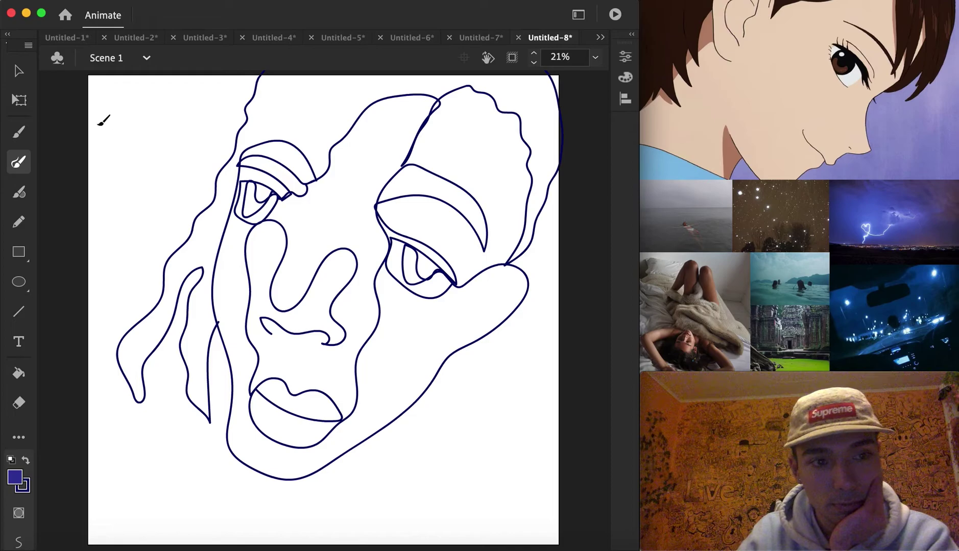
Select the whole tilted face drawing and move it down and left on the canvas.
{"action": "key", "text": "v"}
{"action": "mouse_move", "coordinate": [101, 502]}
{"action": "left_mouse_down"}
{"action": "mouse_move", "coordinate": [112, 364]}
{"action": "mouse_move", "coordinate": [565, 46]}
{"action": "mouse_move", "coordinate": [609, 41]}
{"action": "left_mouse_up"}
{"action": "mouse_move", "coordinate": [544, 85]}
{"action": "left_mouse_down"}
{"action": "mouse_move", "coordinate": [552, 81]}
{"action": "mouse_move", "coordinate": [518, 151]}
{"action": "left_mouse_up"}
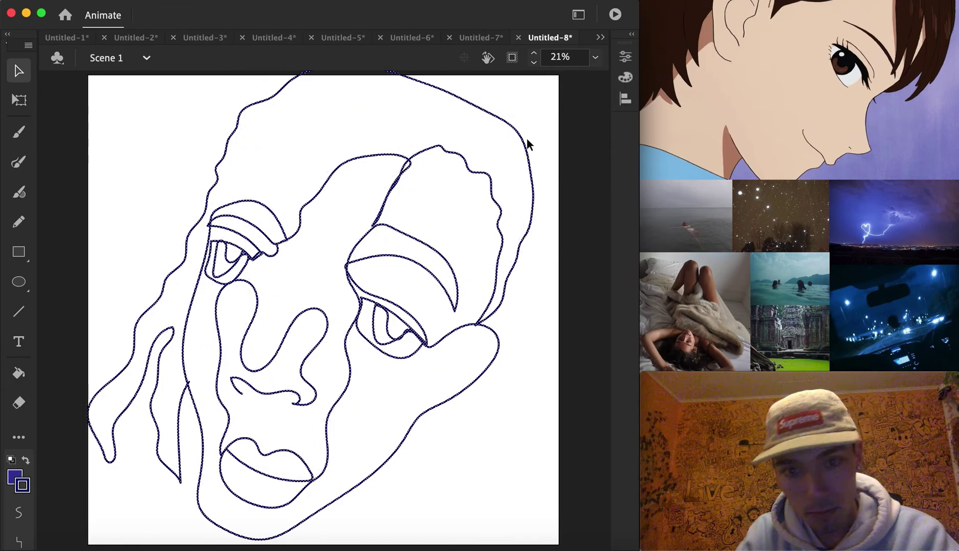
Scale the selected tilted face down so it fits inside the canvas with a margin around it, and deselect it.
{"action": "right_click", "coordinate": [522, 150]}
{"action": "mouse_move", "coordinate": [574, 412]}
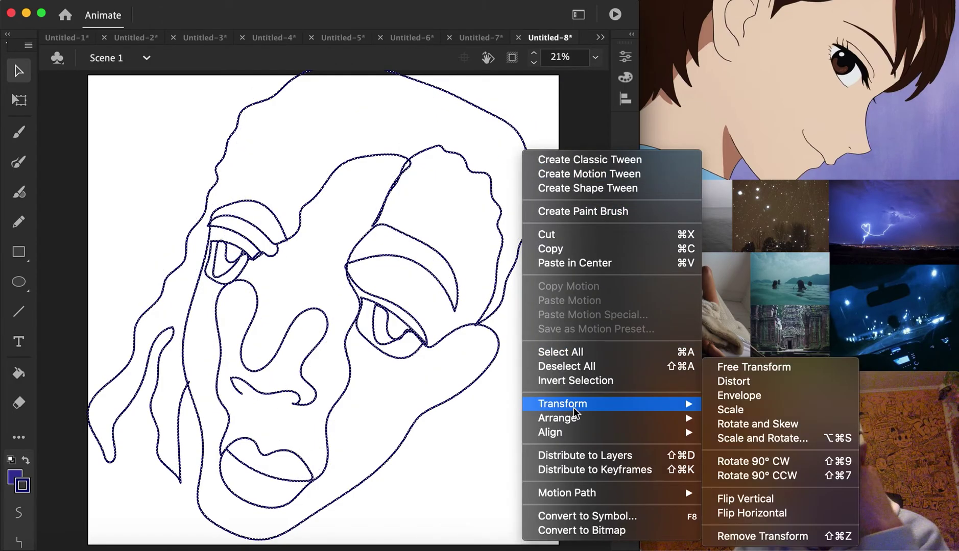
{"action": "left_click", "coordinate": [721, 411]}
{"action": "left_click_drag", "start_coordinate": [534, 539], "coordinate": [503, 510]}
{"action": "left_click", "coordinate": [551, 424]}
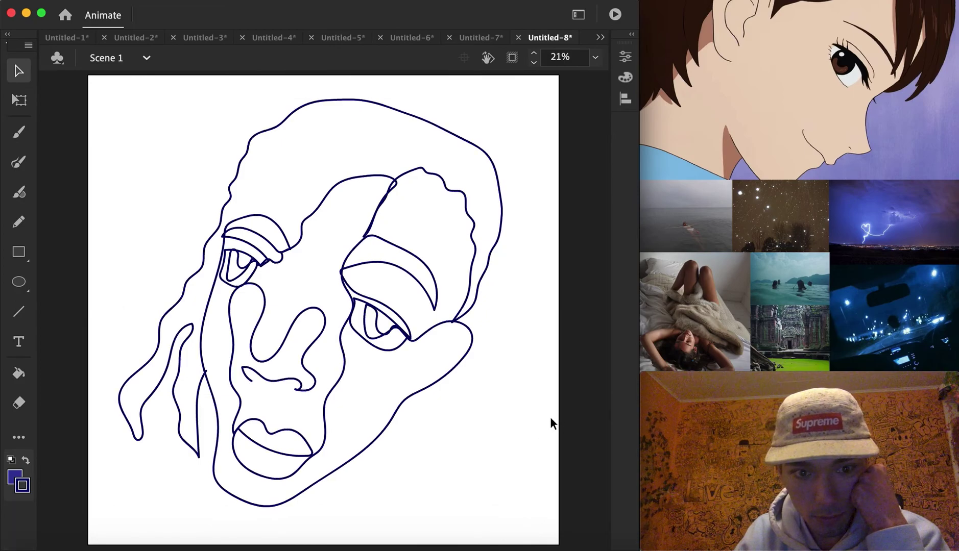
Fill the hair with dark indigo and the cheeks and jaw with muted purple.
{"action": "left_click", "coordinate": [17, 375]}
{"action": "left_click", "coordinate": [319, 171]}
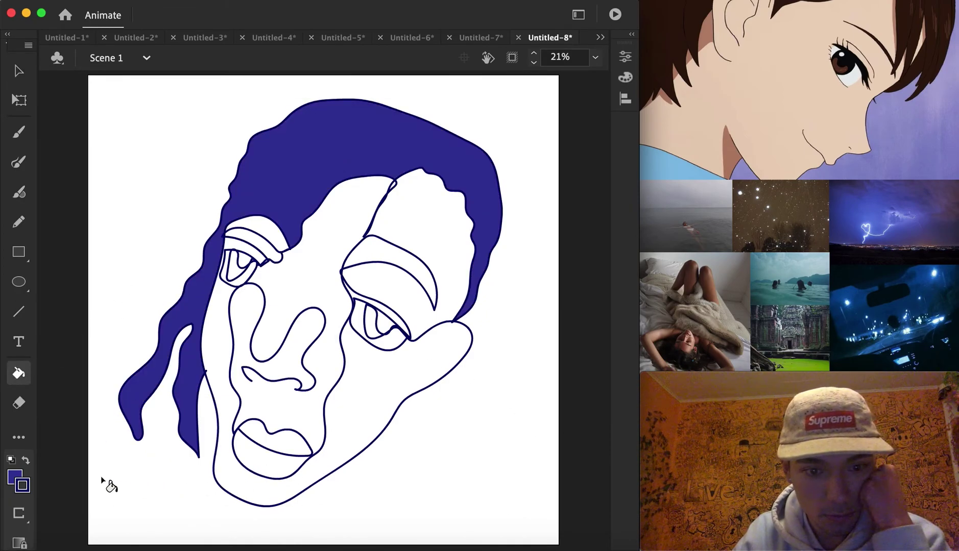
{"action": "left_click", "coordinate": [16, 480]}
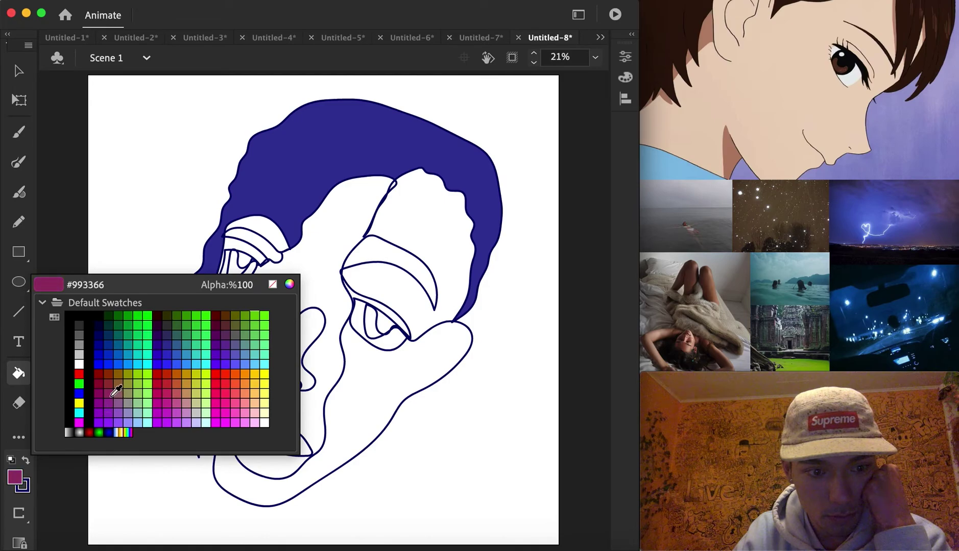
{"action": "left_click", "coordinate": [124, 397]}
{"action": "left_click", "coordinate": [279, 426]}
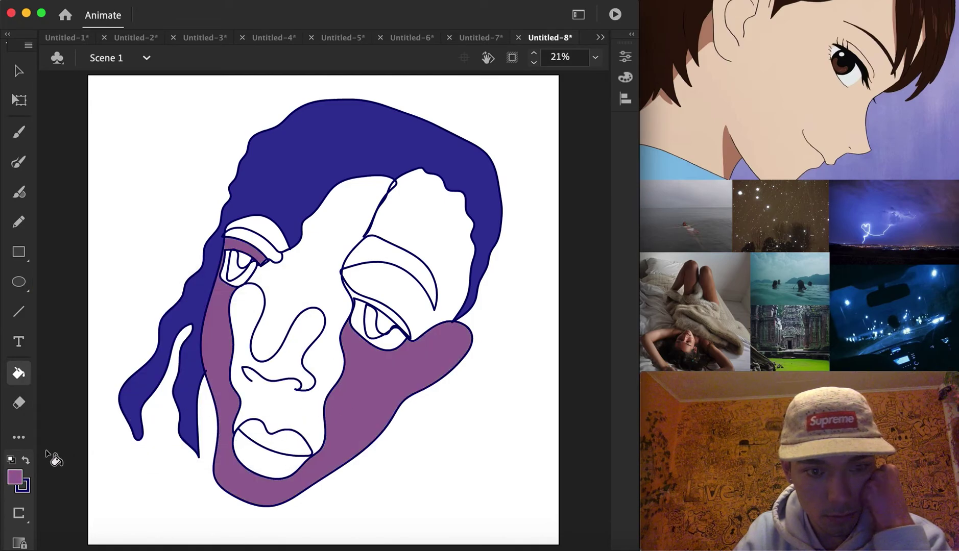
Recolor the hair and fill the right eyebrow with the steel blue #336699.
{"action": "left_click", "coordinate": [15, 479]}
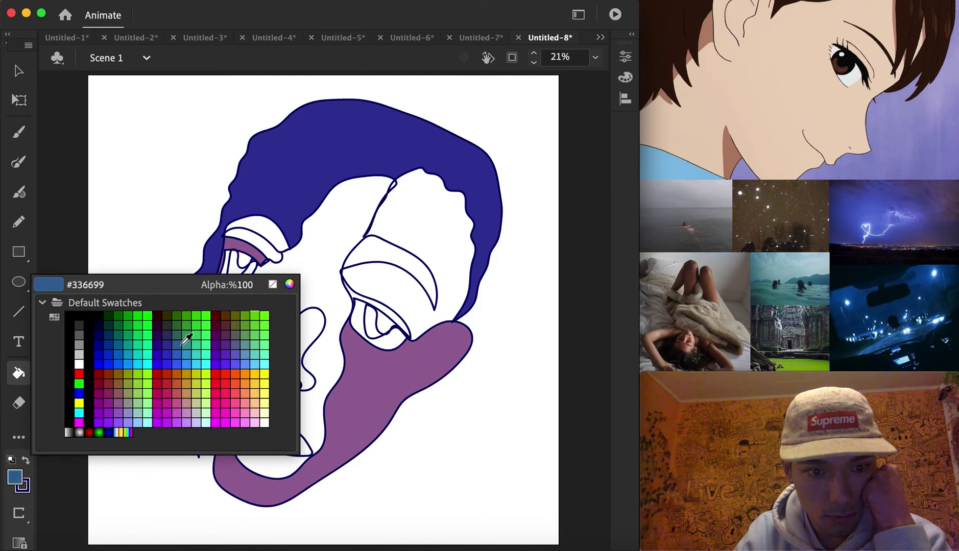
{"action": "left_click", "coordinate": [188, 335]}
{"action": "left_click", "coordinate": [300, 227]}
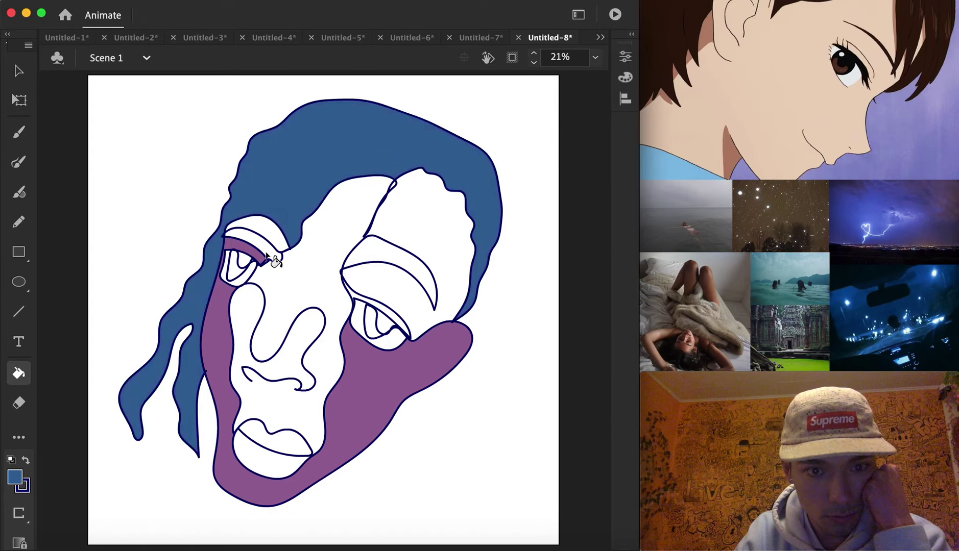
{"action": "left_click", "coordinate": [384, 258]}
Fill the area above the left eye, the right eye's upper lid band and the upper lip with dark blue.
{"action": "left_click", "coordinate": [15, 478]}
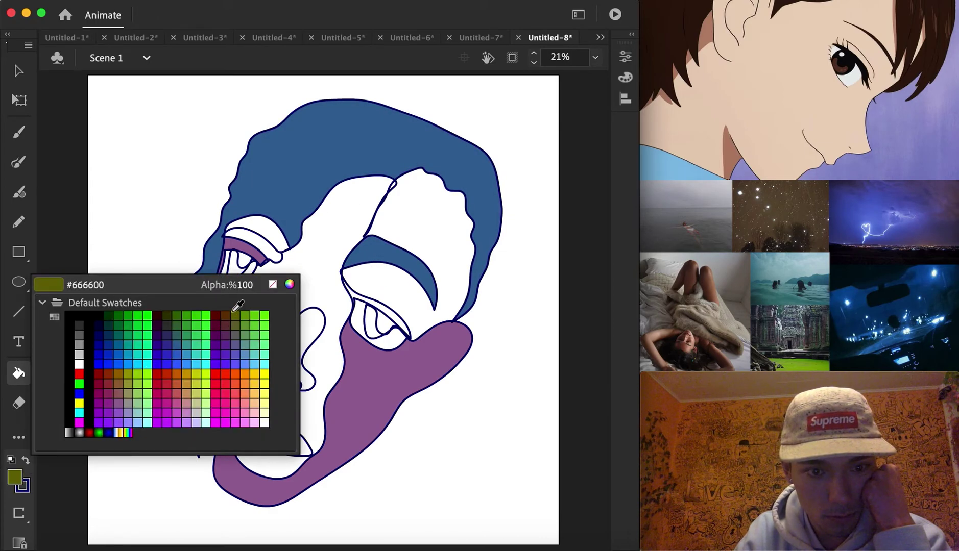
{"action": "left_click", "coordinate": [116, 341]}
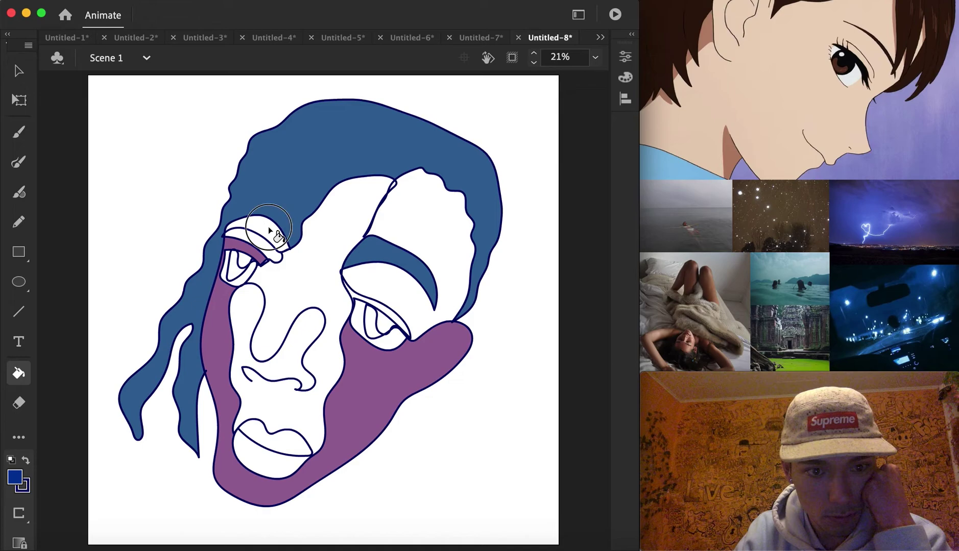
{"action": "left_click", "coordinate": [391, 310]}
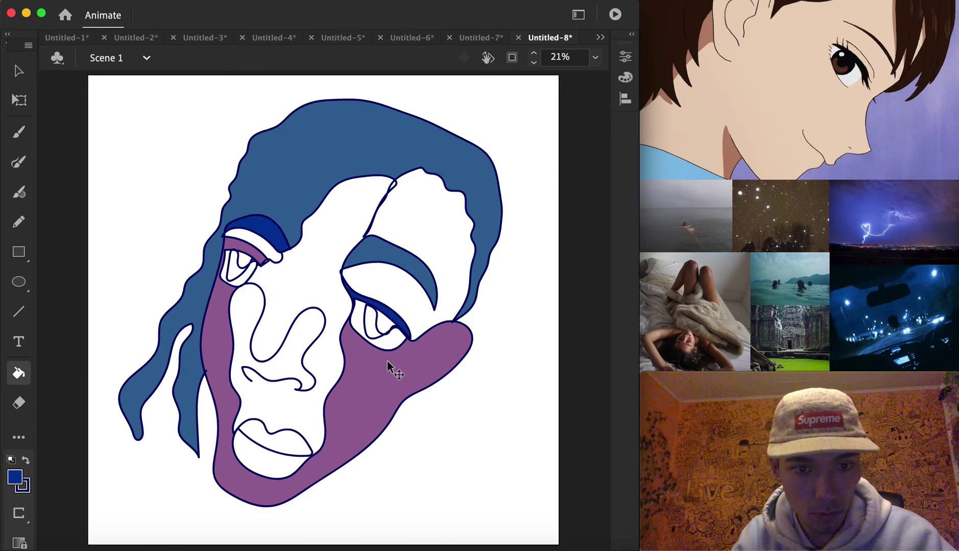
{"action": "left_click", "coordinate": [266, 449]}
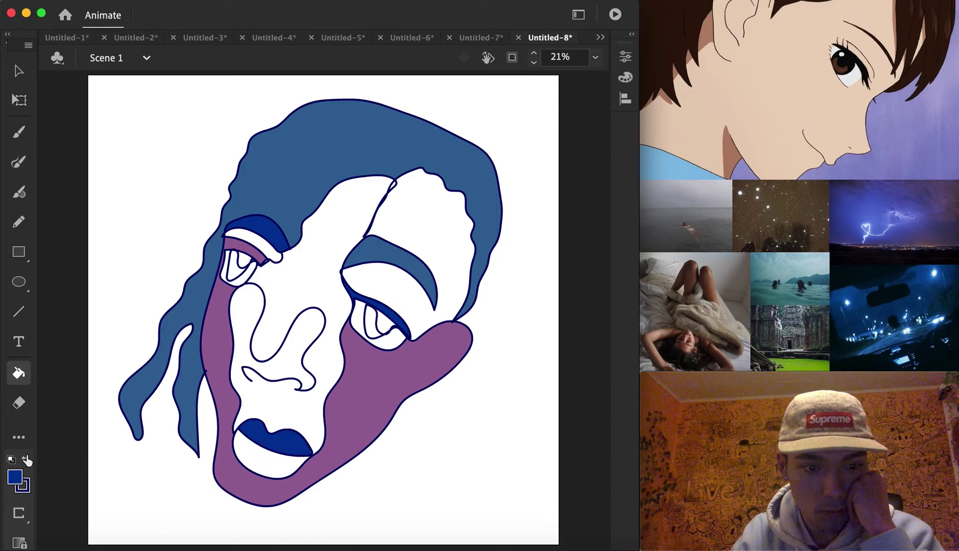
Fill both irises with bright blue-violet and the left eyelid with light grey.
{"action": "left_click", "coordinate": [15, 477]}
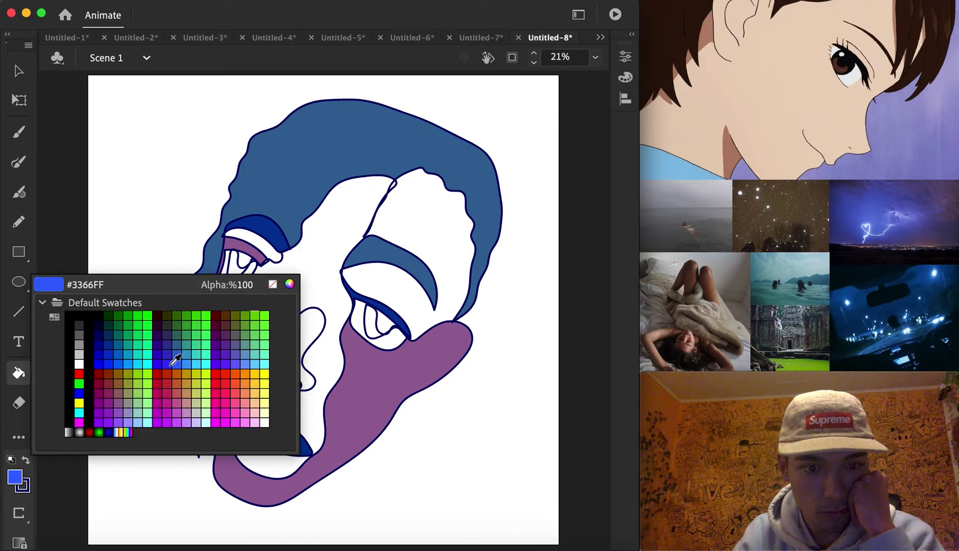
{"action": "left_click", "coordinate": [233, 364]}
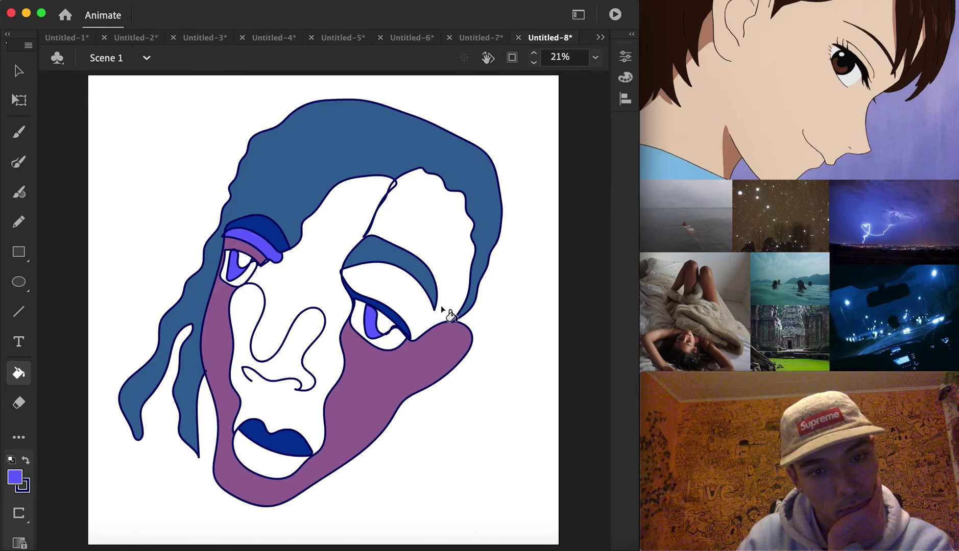
{"action": "left_click", "coordinate": [14, 482]}
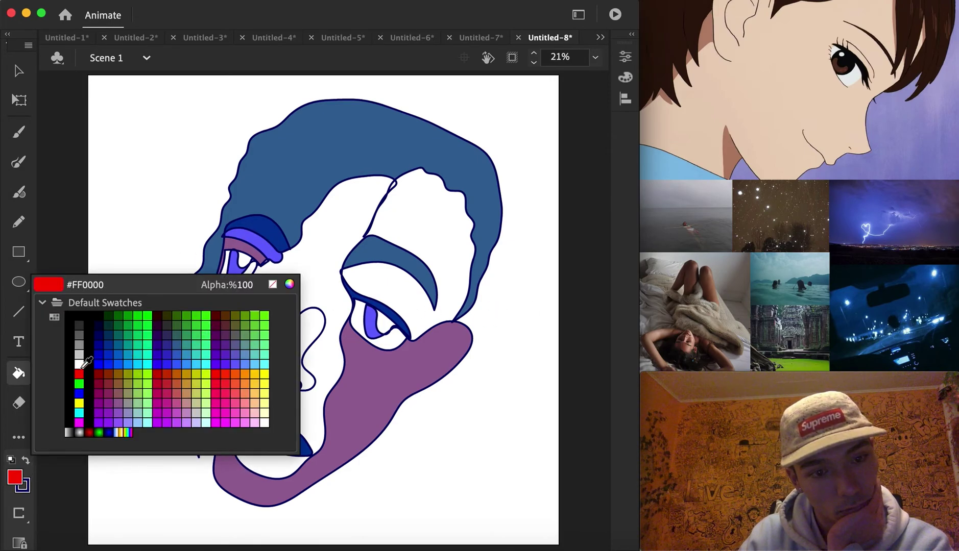
{"action": "left_click", "coordinate": [79, 357]}
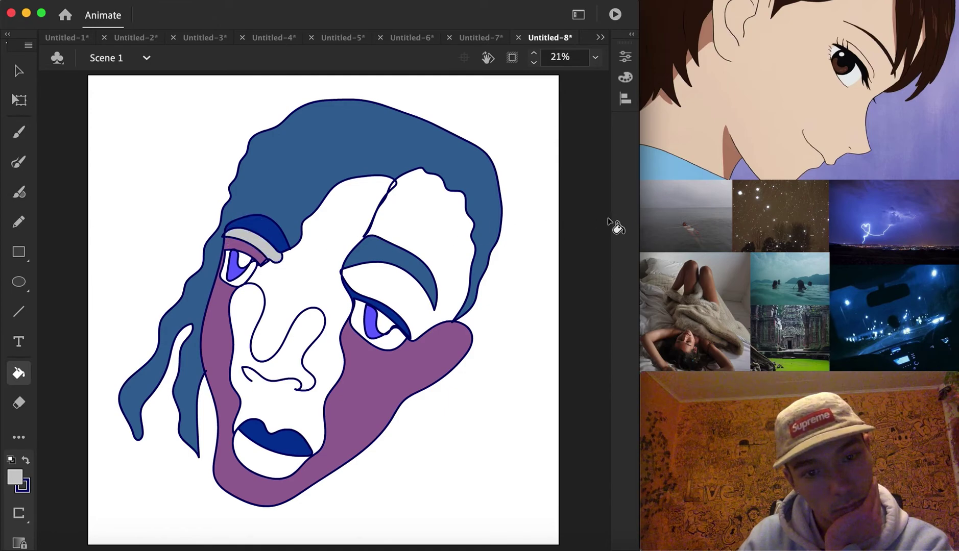
In Untitled-9, brush a frontal crying face in dark navy with tears under both eyes, a long nose, full lips and short jagged hair.
{"action": "left_click", "coordinate": [600, 37]}
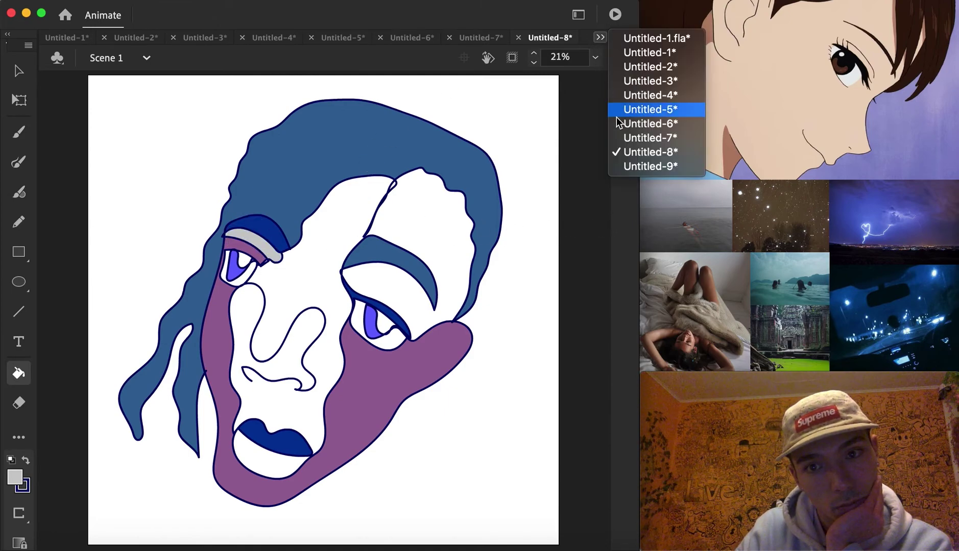
{"action": "left_click", "coordinate": [652, 166]}
{"action": "left_click", "coordinate": [17, 167]}
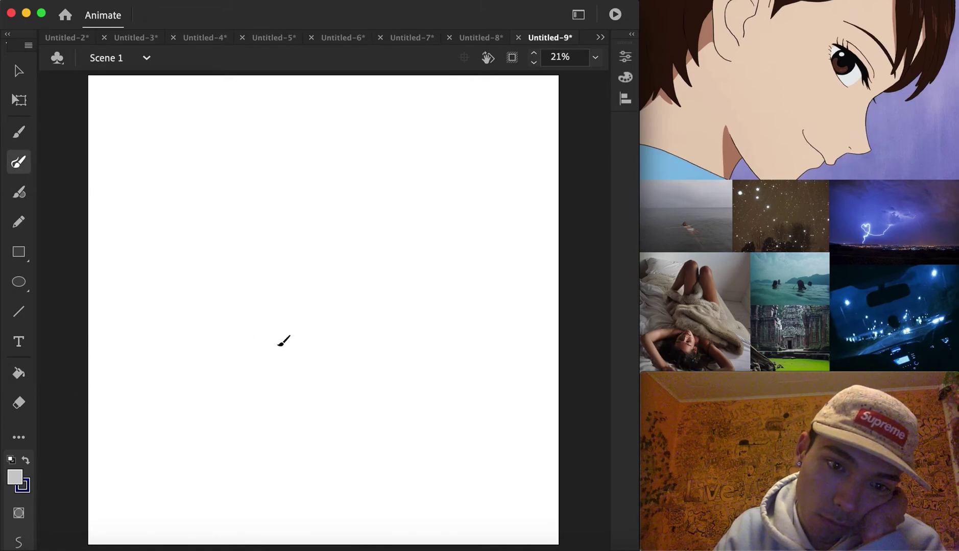
{"action": "mouse_move", "coordinate": [281, 330]}
{"action": "left_mouse_down"}
{"action": "mouse_move", "coordinate": [334, 322]}
{"action": "mouse_move", "coordinate": [318, 252]}
{"action": "mouse_move", "coordinate": [306, 303]}
{"action": "mouse_move", "coordinate": [285, 307]}
{"action": "mouse_move", "coordinate": [273, 193]}
{"action": "mouse_move", "coordinate": [216, 186]}
{"action": "mouse_move", "coordinate": [194, 216]}
{"action": "mouse_move", "coordinate": [245, 198]}
{"action": "mouse_move", "coordinate": [279, 204]}
{"action": "mouse_move", "coordinate": [284, 230]}
{"action": "mouse_move", "coordinate": [253, 217]}
{"action": "mouse_move", "coordinate": [211, 238]}
{"action": "mouse_move", "coordinate": [250, 225]}
{"action": "mouse_move", "coordinate": [279, 231]}
{"action": "mouse_move", "coordinate": [268, 244]}
{"action": "mouse_move", "coordinate": [229, 243]}
{"action": "mouse_move", "coordinate": [219, 230]}
{"action": "mouse_move", "coordinate": [248, 244]}
{"action": "mouse_move", "coordinate": [263, 225]}
{"action": "mouse_move", "coordinate": [245, 224]}
{"action": "mouse_move", "coordinate": [253, 246]}
{"action": "mouse_move", "coordinate": [228, 264]}
{"action": "mouse_move", "coordinate": [246, 357]}
{"action": "mouse_move", "coordinate": [257, 360]}
{"action": "mouse_move", "coordinate": [247, 265]}
{"action": "mouse_move", "coordinate": [265, 246]}
{"action": "mouse_move", "coordinate": [263, 332]}
{"action": "mouse_move", "coordinate": [276, 375]}
{"action": "mouse_move", "coordinate": [295, 365]}
{"action": "mouse_move", "coordinate": [348, 371]}
{"action": "mouse_move", "coordinate": [274, 375]}
{"action": "mouse_move", "coordinate": [290, 397]}
{"action": "mouse_move", "coordinate": [322, 400]}
{"action": "mouse_move", "coordinate": [359, 364]}
{"action": "mouse_move", "coordinate": [362, 323]}
{"action": "mouse_move", "coordinate": [333, 226]}
{"action": "mouse_move", "coordinate": [337, 189]}
{"action": "mouse_move", "coordinate": [392, 171]}
{"action": "mouse_move", "coordinate": [427, 201]}
{"action": "mouse_move", "coordinate": [338, 201]}
{"action": "mouse_move", "coordinate": [338, 221]}
{"action": "mouse_move", "coordinate": [376, 216]}
{"action": "mouse_move", "coordinate": [404, 229]}
{"action": "mouse_move", "coordinate": [350, 225]}
{"action": "mouse_move", "coordinate": [379, 250]}
{"action": "mouse_move", "coordinate": [405, 235]}
{"action": "mouse_move", "coordinate": [390, 223]}
{"action": "mouse_move", "coordinate": [366, 222]}
{"action": "mouse_move", "coordinate": [394, 242]}
{"action": "mouse_move", "coordinate": [385, 223]}
{"action": "mouse_move", "coordinate": [391, 259]}
{"action": "mouse_move", "coordinate": [464, 203]}
{"action": "mouse_move", "coordinate": [456, 272]}
{"action": "mouse_move", "coordinate": [368, 410]}
{"action": "mouse_move", "coordinate": [327, 437]}
{"action": "mouse_move", "coordinate": [264, 400]}
{"action": "mouse_move", "coordinate": [198, 224]}
{"action": "mouse_move", "coordinate": [188, 246]}
{"action": "mouse_move", "coordinate": [212, 294]}
{"action": "mouse_move", "coordinate": [218, 262]}
{"action": "mouse_move", "coordinate": [188, 214]}
{"action": "mouse_move", "coordinate": [220, 108]}
{"action": "mouse_move", "coordinate": [413, 101]}
{"action": "mouse_move", "coordinate": [432, 128]}
{"action": "mouse_move", "coordinate": [421, 235]}
{"action": "mouse_move", "coordinate": [477, 207]}
{"action": "mouse_move", "coordinate": [507, 141]}
{"action": "mouse_move", "coordinate": [518, 99]}
{"action": "mouse_move", "coordinate": [491, 52]}
{"action": "left_mouse_up"}
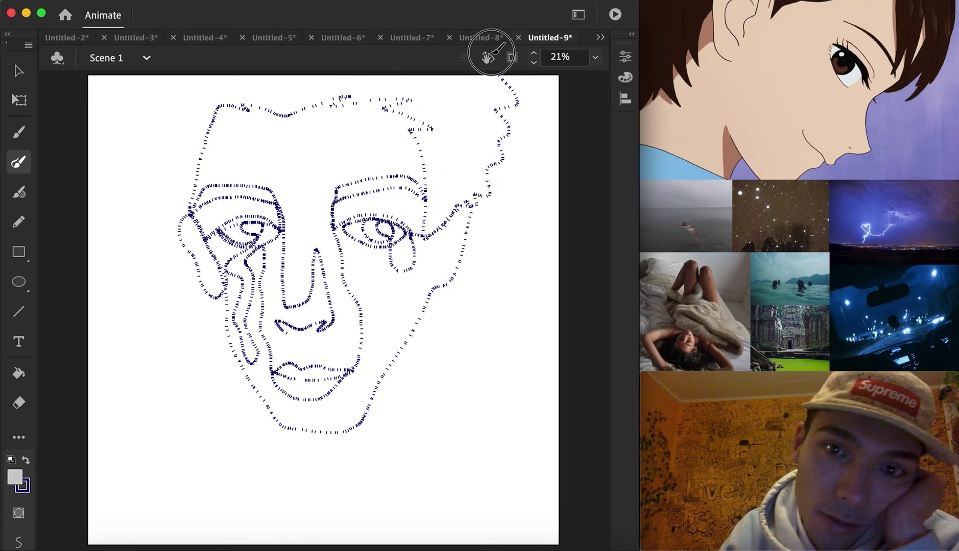
{"action": "mouse_move", "coordinate": [212, 59]}
{"action": "left_mouse_down"}
{"action": "mouse_move", "coordinate": [181, 87]}
{"action": "mouse_move", "coordinate": [191, 97]}
{"action": "mouse_move", "coordinate": [175, 148]}
{"action": "mouse_move", "coordinate": [190, 217]}
{"action": "left_mouse_up"}
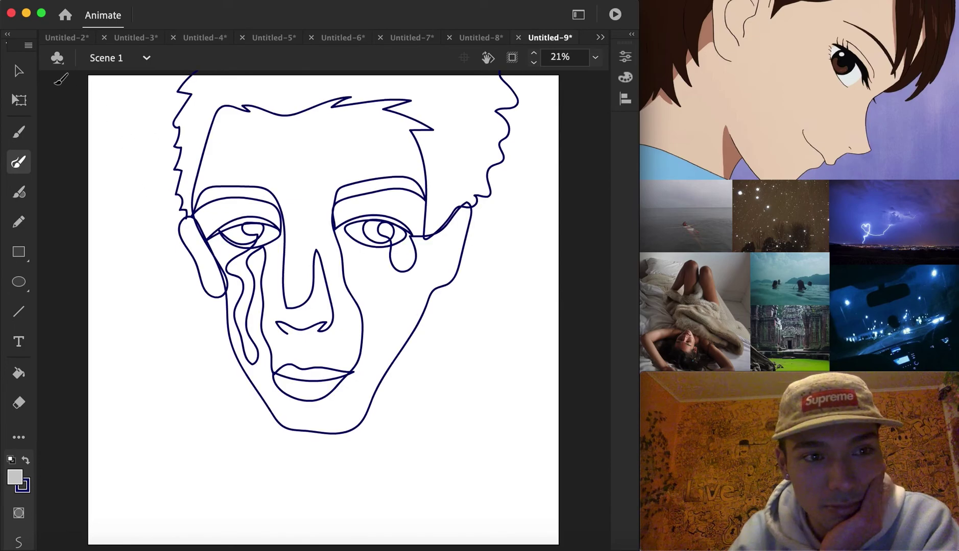
Select the whole crying face drawing, move it down so the hair fits on the canvas, and deselect it.
{"action": "left_click", "coordinate": [21, 79]}
{"action": "mouse_move", "coordinate": [148, 460]}
{"action": "left_mouse_down"}
{"action": "mouse_move", "coordinate": [385, 251]}
{"action": "mouse_move", "coordinate": [536, 23]}
{"action": "mouse_move", "coordinate": [565, 6]}
{"action": "left_mouse_up"}
{"action": "left_click_drag", "start_coordinate": [505, 87], "coordinate": [498, 168]}
{"action": "left_click", "coordinate": [286, 391]}
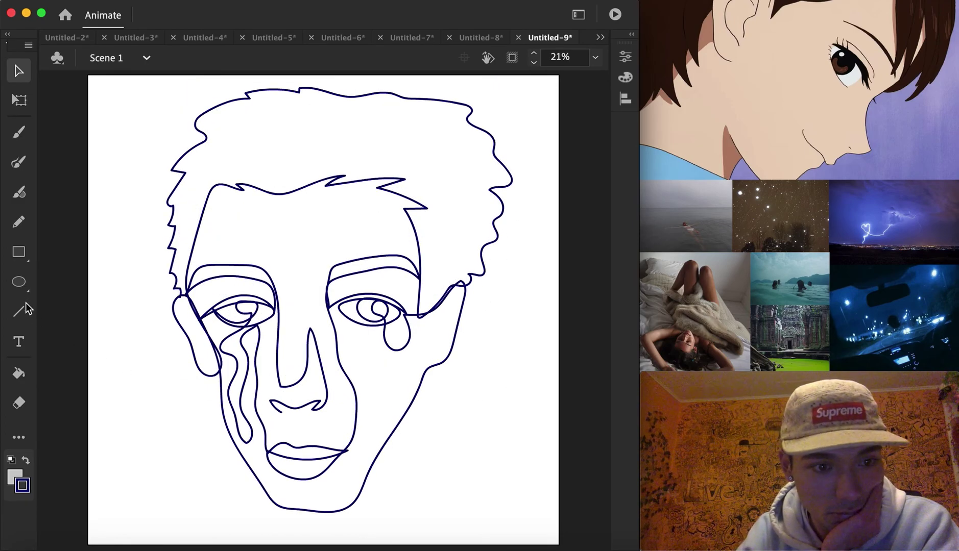
Fill the forehead, nose and upper lip area of the crying face with pale cyan.
{"action": "left_click", "coordinate": [18, 375]}
{"action": "left_click", "coordinate": [16, 478]}
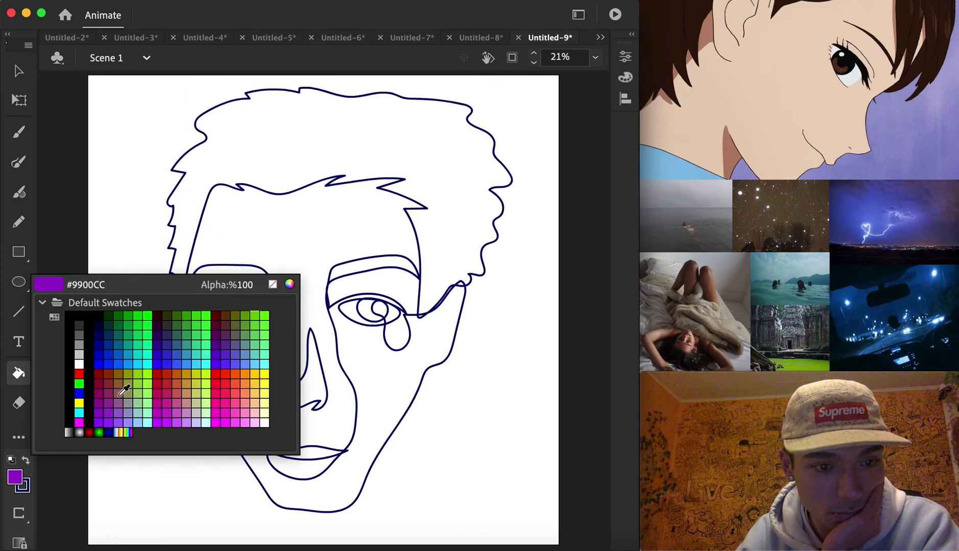
{"action": "left_click", "coordinate": [207, 423]}
{"action": "left_click", "coordinate": [306, 230]}
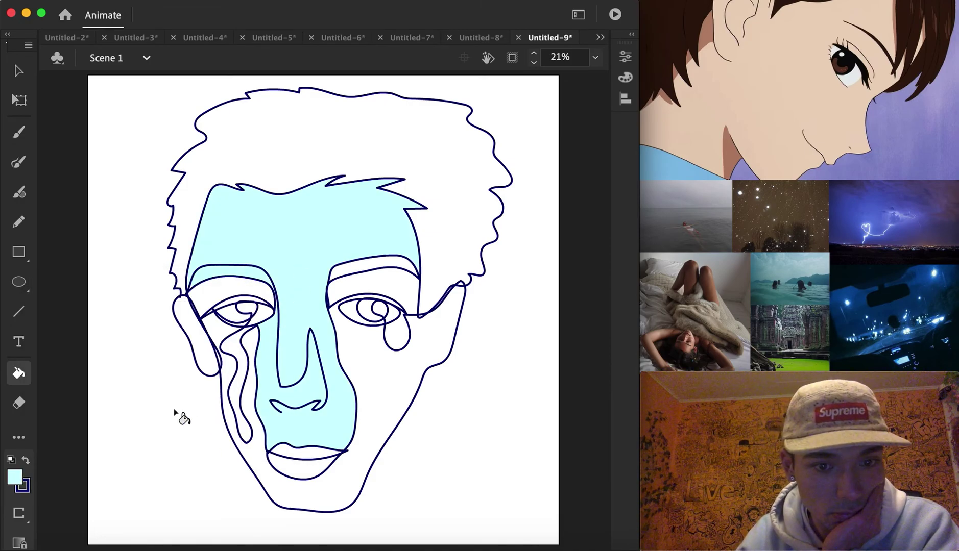
Fill the cheeks and jaw with the violet #6633FF, and undo a violet fill of the hair.
{"action": "left_click", "coordinate": [16, 477]}
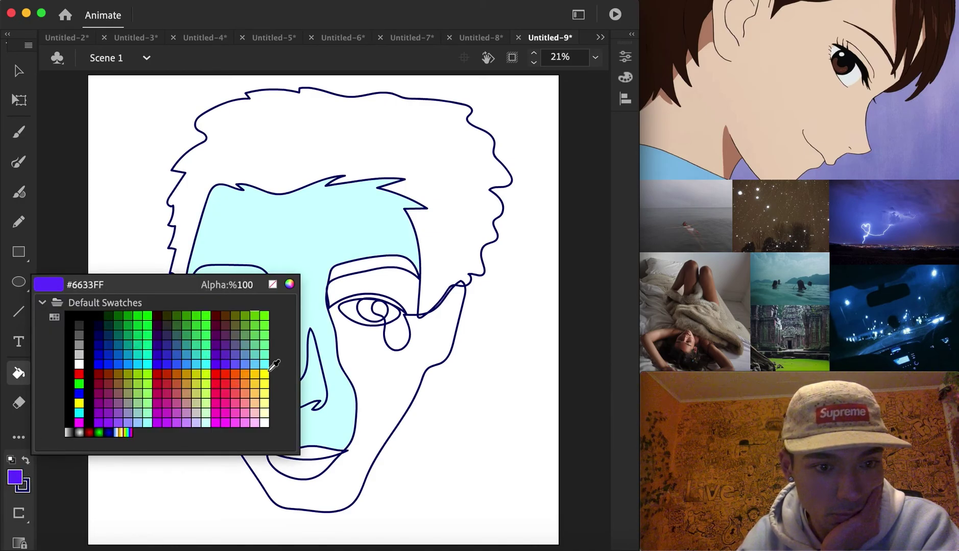
{"action": "left_click", "coordinate": [271, 369]}
{"action": "left_click", "coordinate": [375, 360]}
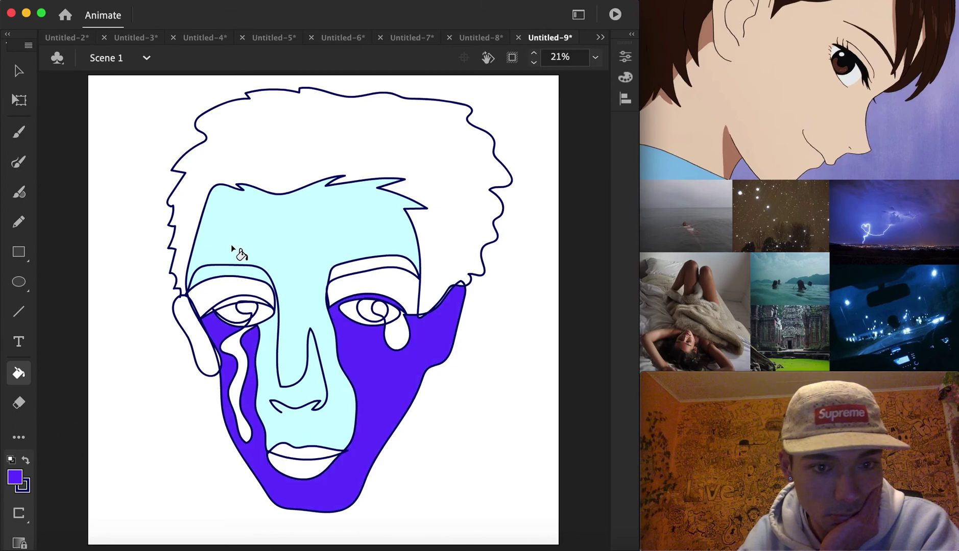
{"action": "left_click", "coordinate": [284, 128]}
{"action": "key", "text": "ctrl+z"}
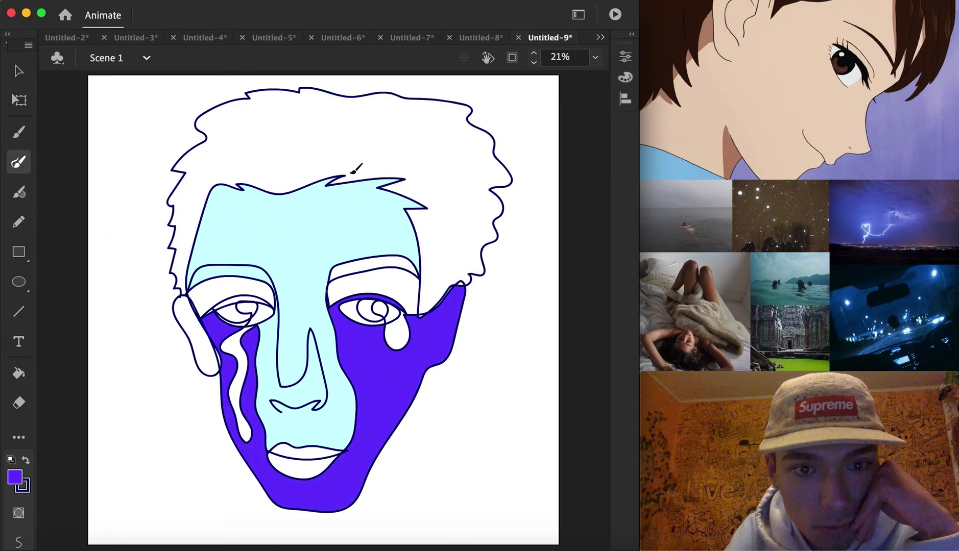
Brush jagged navy dividing lines from the hairline to the outer hair outline, splitting the hair into separate locks.
{"action": "mouse_move", "coordinate": [342, 176]}
{"action": "left_mouse_down"}
{"action": "mouse_move", "coordinate": [399, 161]}
{"action": "mouse_move", "coordinate": [394, 150]}
{"action": "mouse_move", "coordinate": [459, 123]}
{"action": "left_mouse_up"}
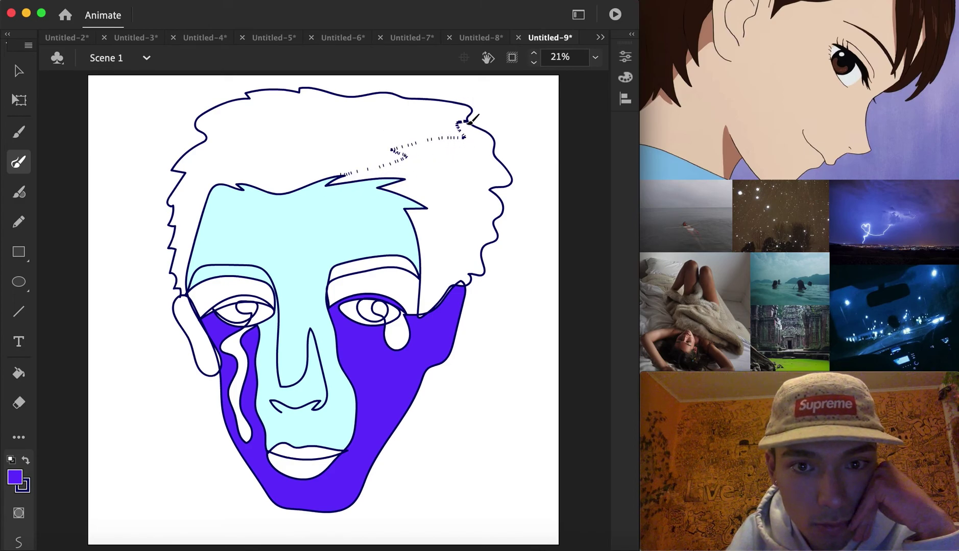
{"action": "mouse_move", "coordinate": [407, 179]}
{"action": "left_mouse_down"}
{"action": "mouse_move", "coordinate": [457, 196]}
{"action": "mouse_move", "coordinate": [498, 194]}
{"action": "left_mouse_up"}
{"action": "left_click_drag", "start_coordinate": [237, 183], "coordinate": [212, 140]}
{"action": "mouse_move", "coordinate": [300, 91]}
{"action": "left_mouse_down"}
{"action": "mouse_move", "coordinate": [304, 142]}
{"action": "mouse_move", "coordinate": [280, 173]}
{"action": "mouse_move", "coordinate": [289, 199]}
{"action": "mouse_move", "coordinate": [282, 194]}
{"action": "left_mouse_up"}
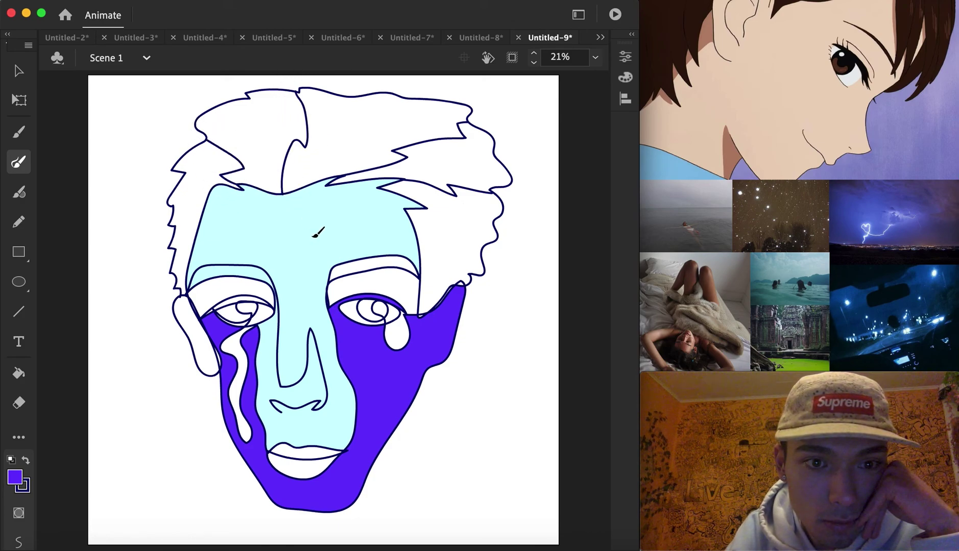
{"action": "left_click_drag", "start_coordinate": [218, 186], "coordinate": [178, 204]}
{"action": "mouse_move", "coordinate": [431, 207]}
{"action": "left_mouse_down"}
{"action": "mouse_move", "coordinate": [455, 232]}
{"action": "mouse_move", "coordinate": [448, 238]}
{"action": "mouse_move", "coordinate": [471, 274]}
{"action": "left_mouse_up"}
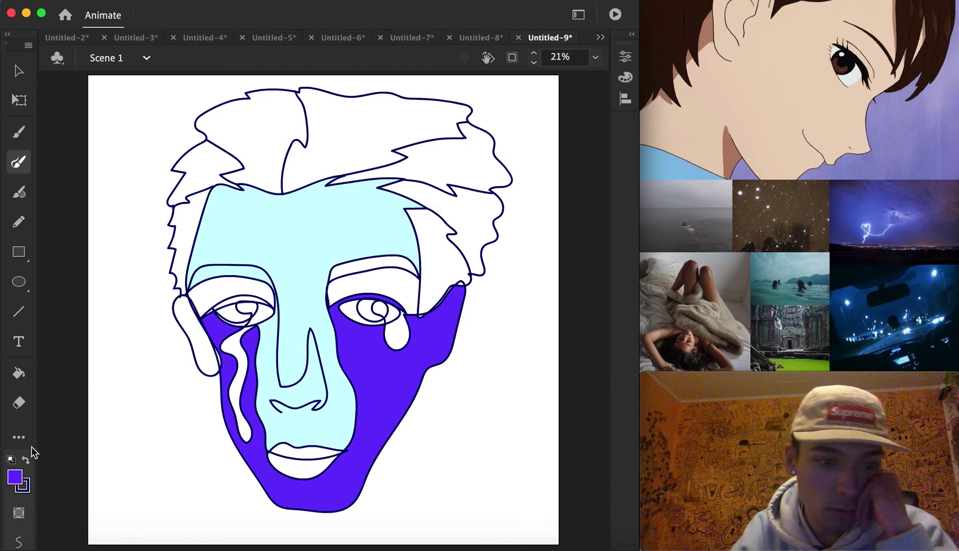
Fill the left, upper and right alternating hair locks and both irises with the violet #6633FF.
{"action": "left_click", "coordinate": [19, 373]}
{"action": "left_click", "coordinate": [204, 174]}
{"action": "left_click", "coordinate": [388, 138]}
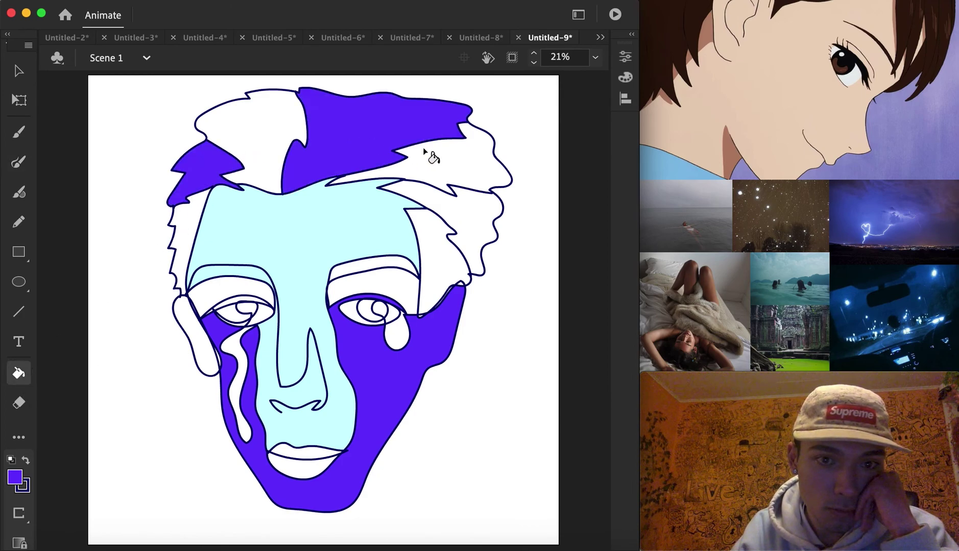
{"action": "left_click", "coordinate": [468, 225]}
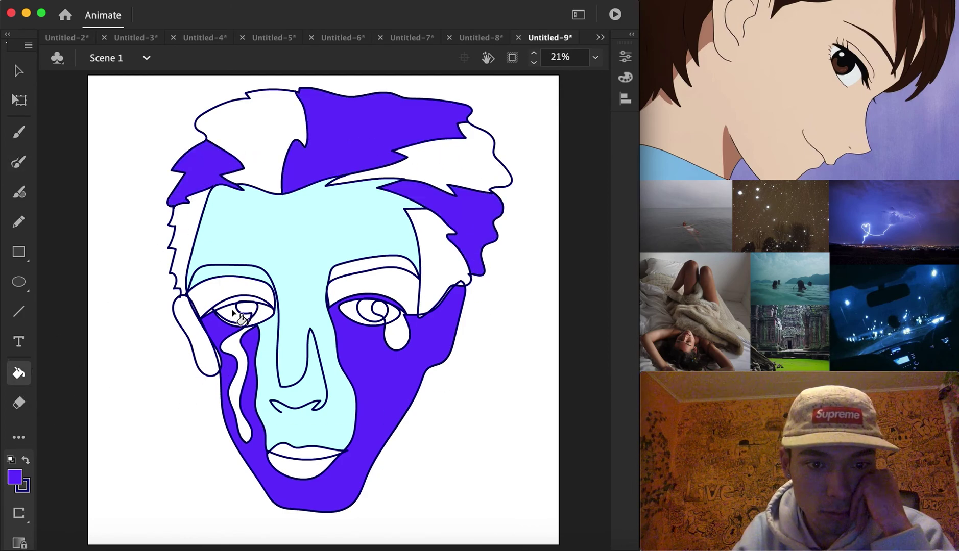
{"action": "left_click", "coordinate": [368, 308]}
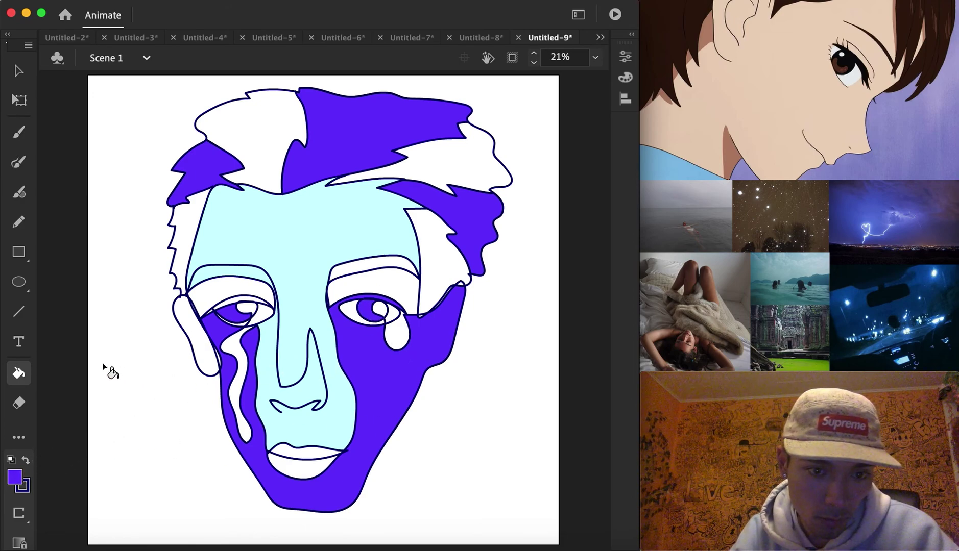
Recolor the cheeks and jaw of the crying face white.
{"action": "left_click", "coordinate": [15, 477]}
{"action": "left_click", "coordinate": [76, 416]}
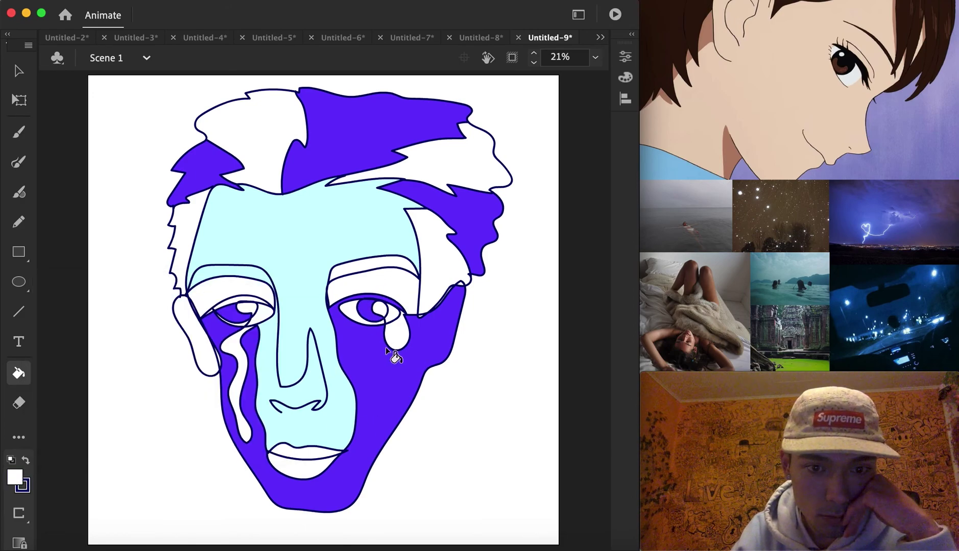
{"action": "left_click", "coordinate": [371, 368]}
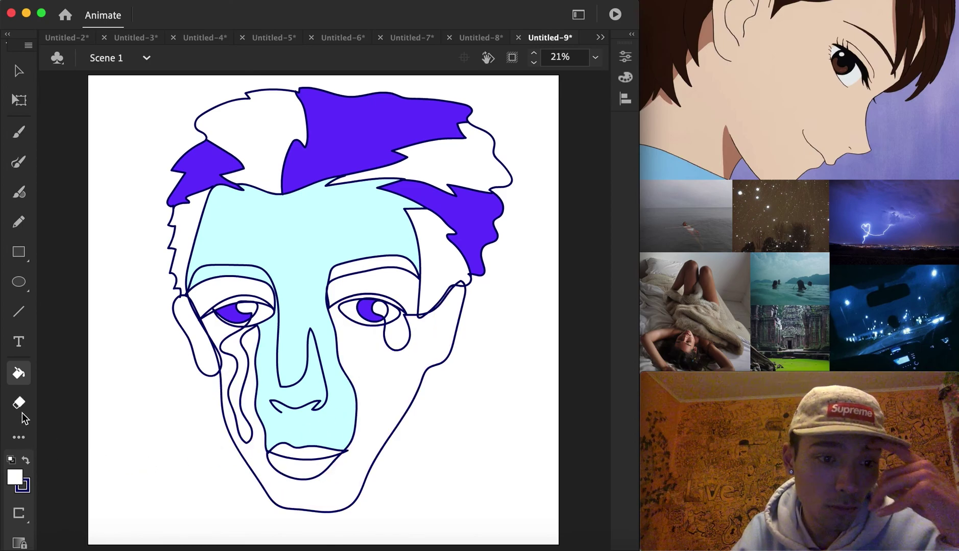
Fill the long tear under the left eye and the teardrop under the right eye with the hair's violet.
{"action": "left_click", "coordinate": [15, 477]}
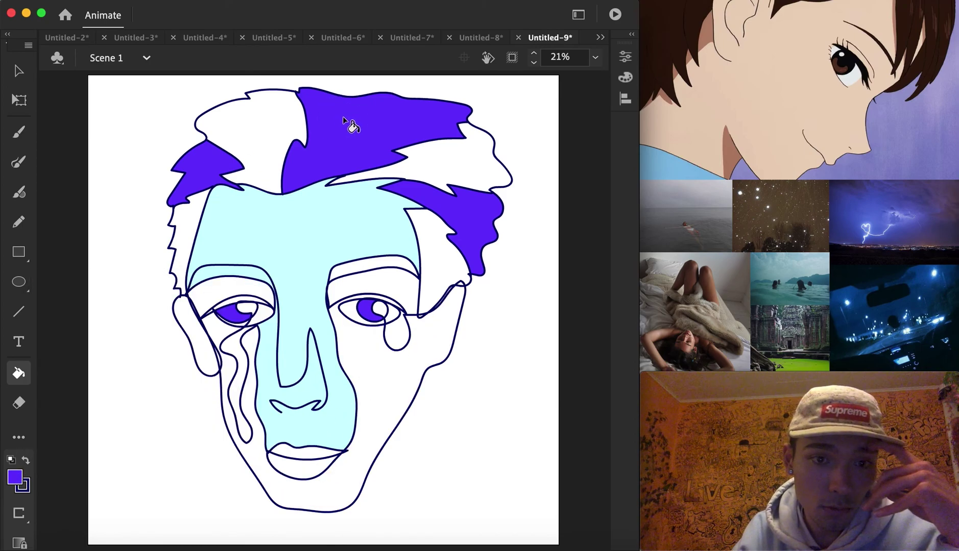
{"action": "left_click", "coordinate": [250, 346]}
{"action": "left_click", "coordinate": [396, 336]}
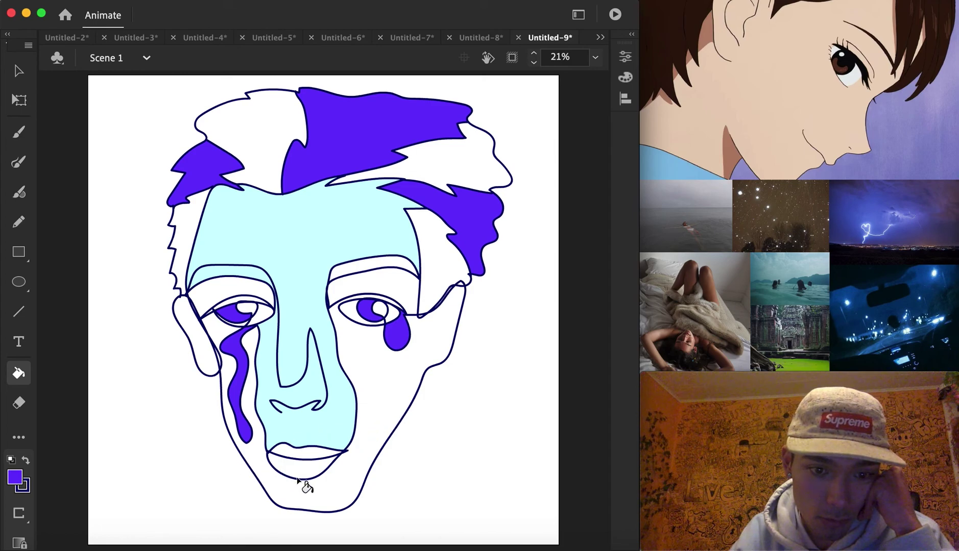
Fill the upper lip and the right eyebrow with the hair's violet.
{"action": "left_click", "coordinate": [299, 456]}
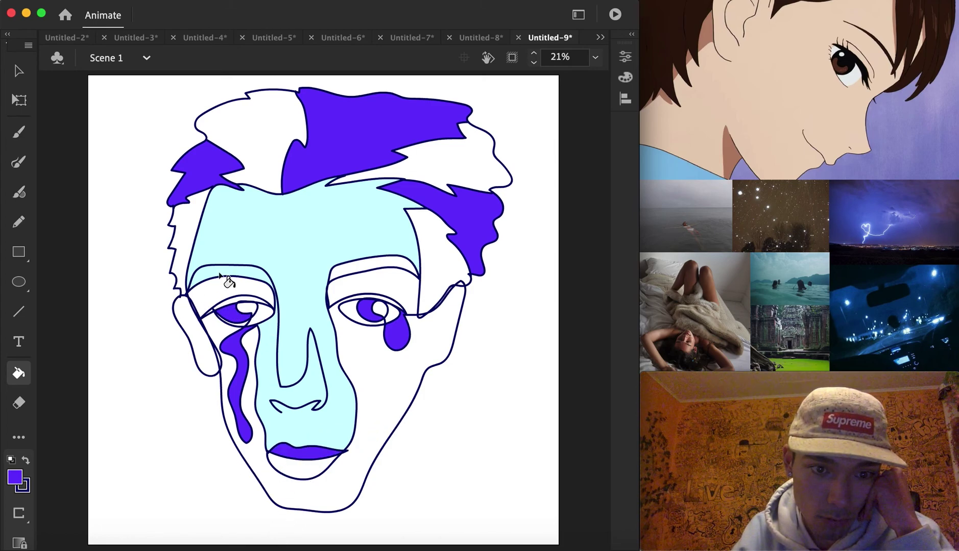
{"action": "left_click", "coordinate": [359, 275]}
{"action": "key", "text": "super+z"}
{"action": "left_click", "coordinate": [360, 270]}
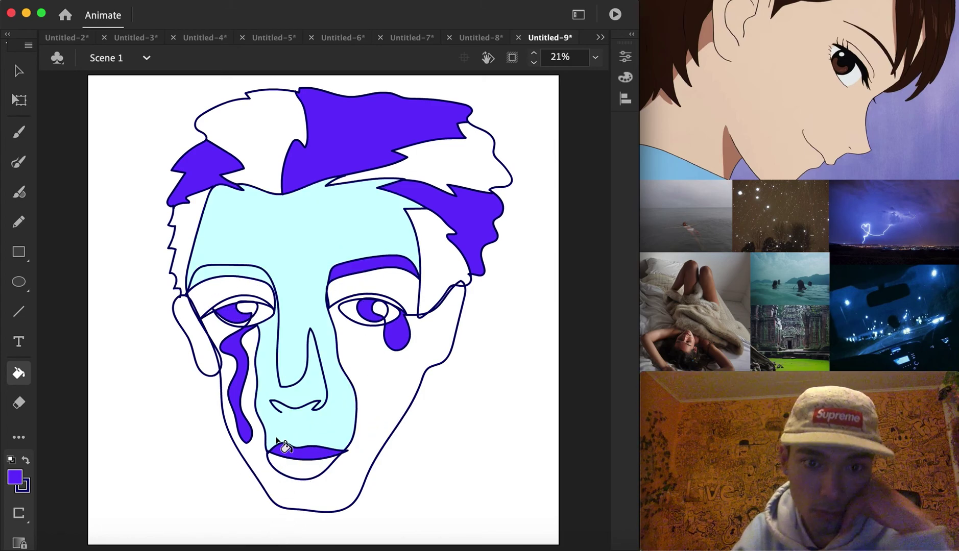
Set the fill color to a light periwinkle violet from the default swatches.
{"action": "left_click", "coordinate": [14, 478]}
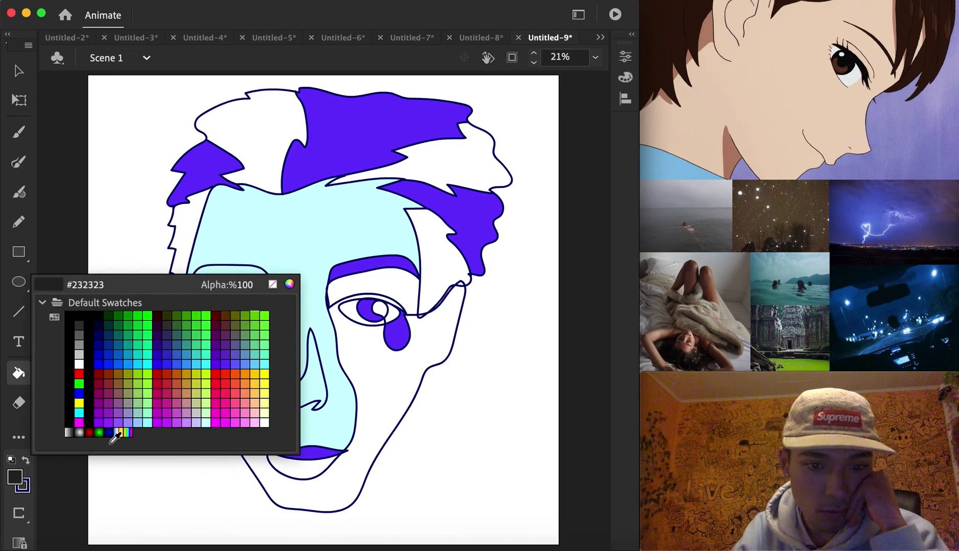
{"action": "left_click", "coordinate": [132, 418]}
{"action": "left_click", "coordinate": [207, 336]}
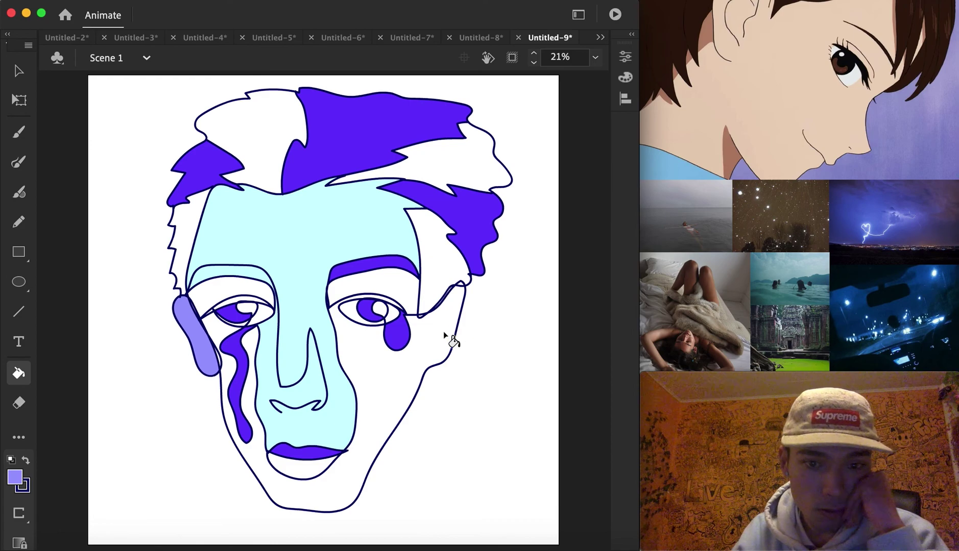
{"action": "left_click", "coordinate": [403, 284]}
{"action": "left_click", "coordinate": [225, 292]}
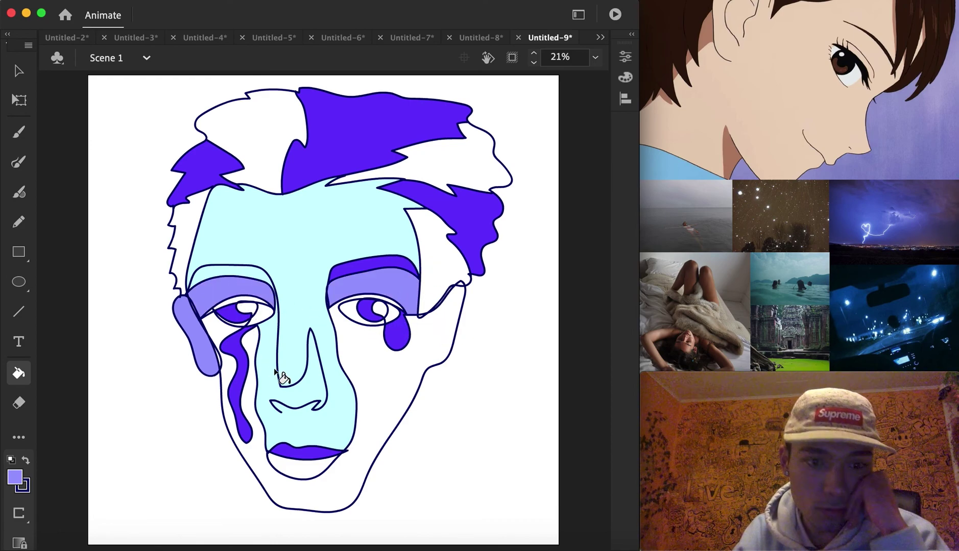
{"action": "key", "text": "super+z"}
{"action": "key", "text": "super+z"}
{"action": "key", "text": "super+z"}
Fill the areas between both eyes and their eyebrows, plus the cheeks and jaw, with the light periwinkle violet.
{"action": "left_click", "coordinate": [393, 278]}
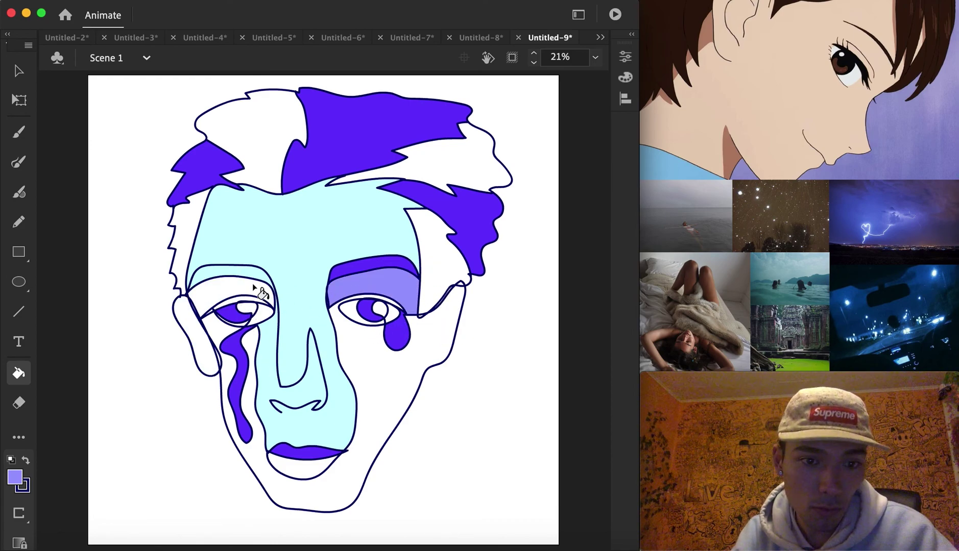
{"action": "left_click", "coordinate": [258, 290]}
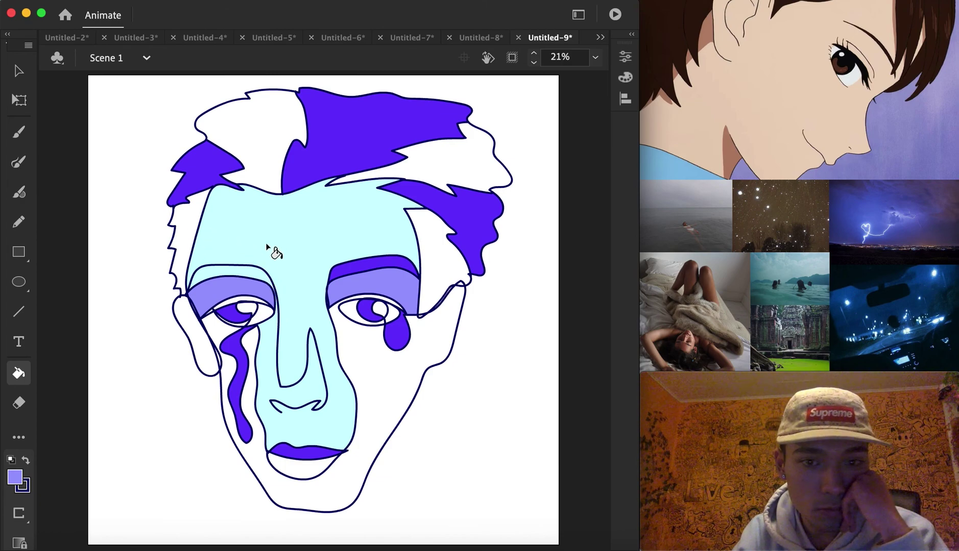
{"action": "left_click", "coordinate": [384, 394]}
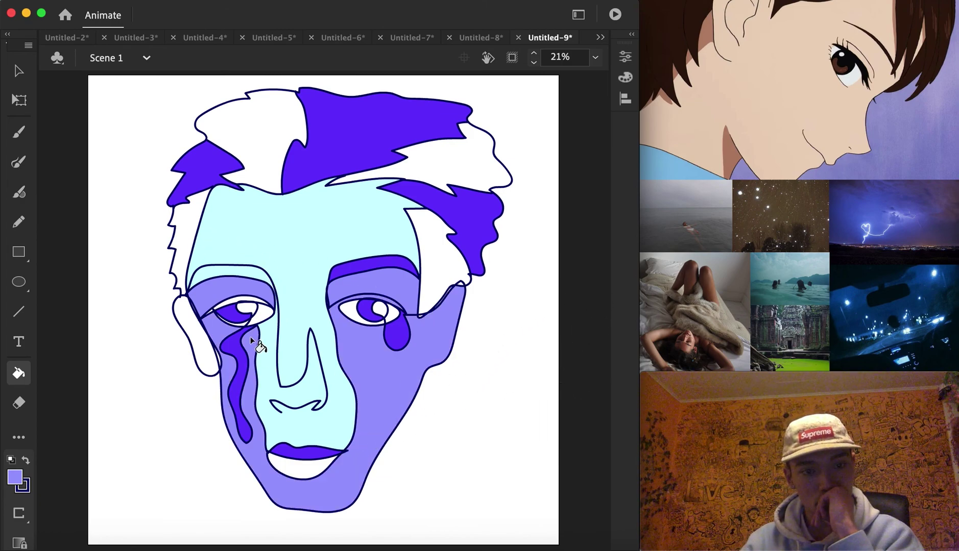
{"action": "left_click", "coordinate": [207, 339]}
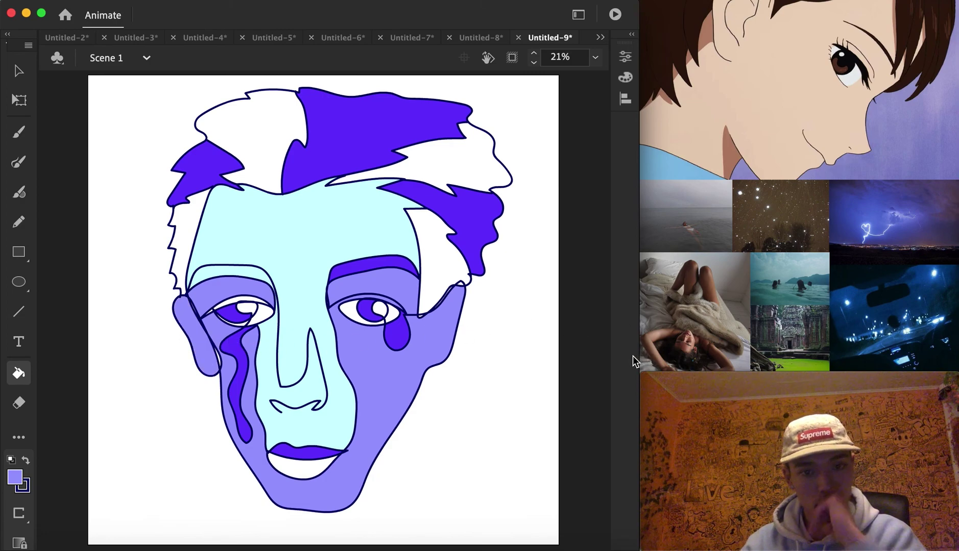
{"action": "key", "text": "super+z"}
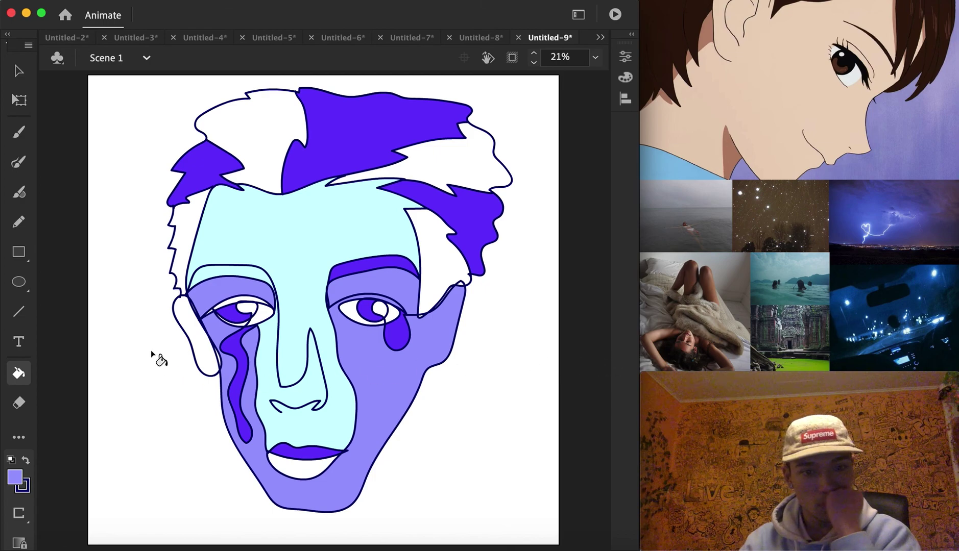
Fill the narrow upper lid band of the left eye with the blue-to-black gradient swatch.
{"action": "left_click", "coordinate": [14, 478]}
{"action": "left_click", "coordinate": [115, 430]}
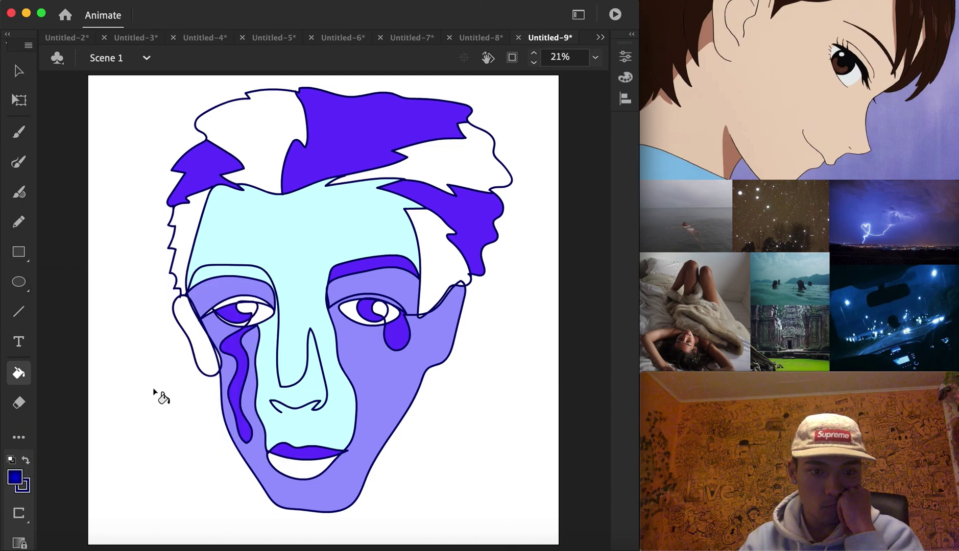
{"action": "left_click", "coordinate": [239, 309]}
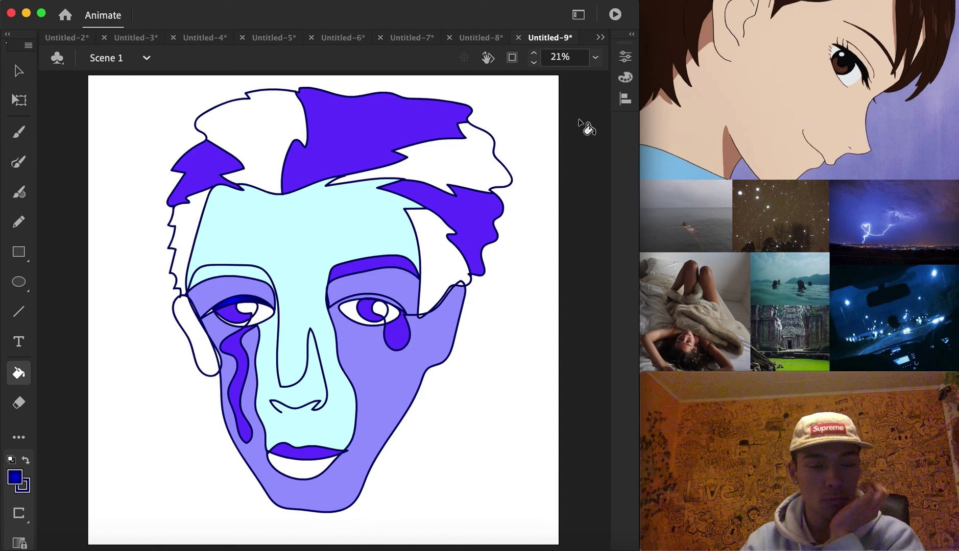
{"action": "left_click", "coordinate": [214, 319]}
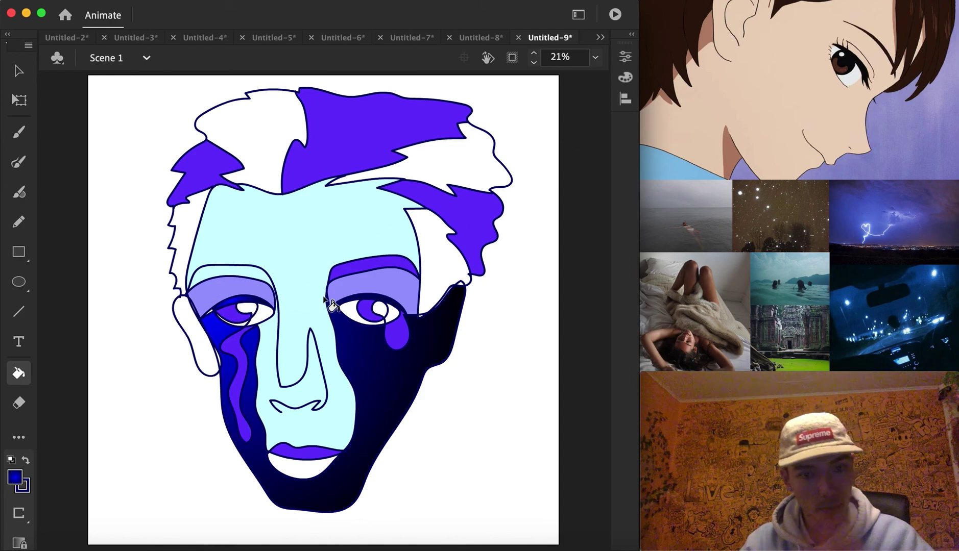
{"action": "key", "text": "super+z"}
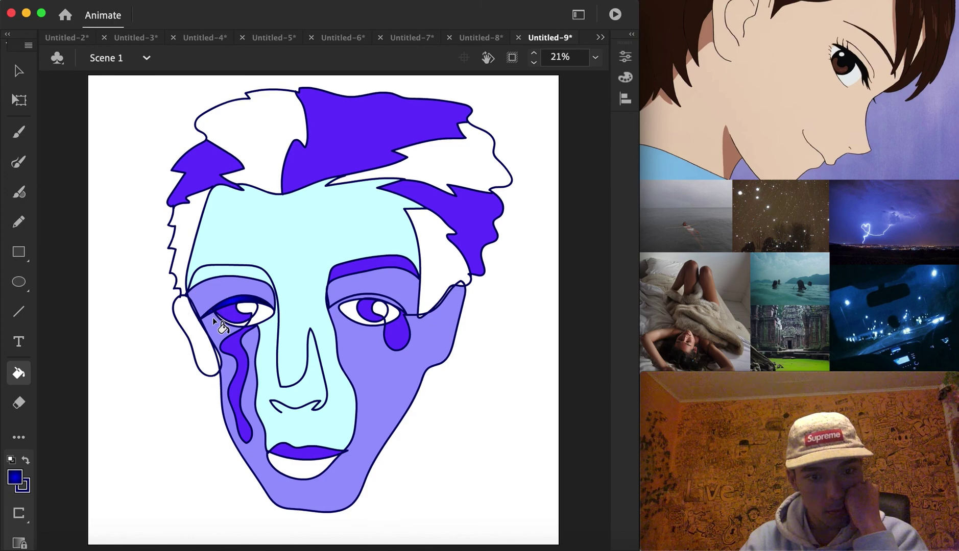